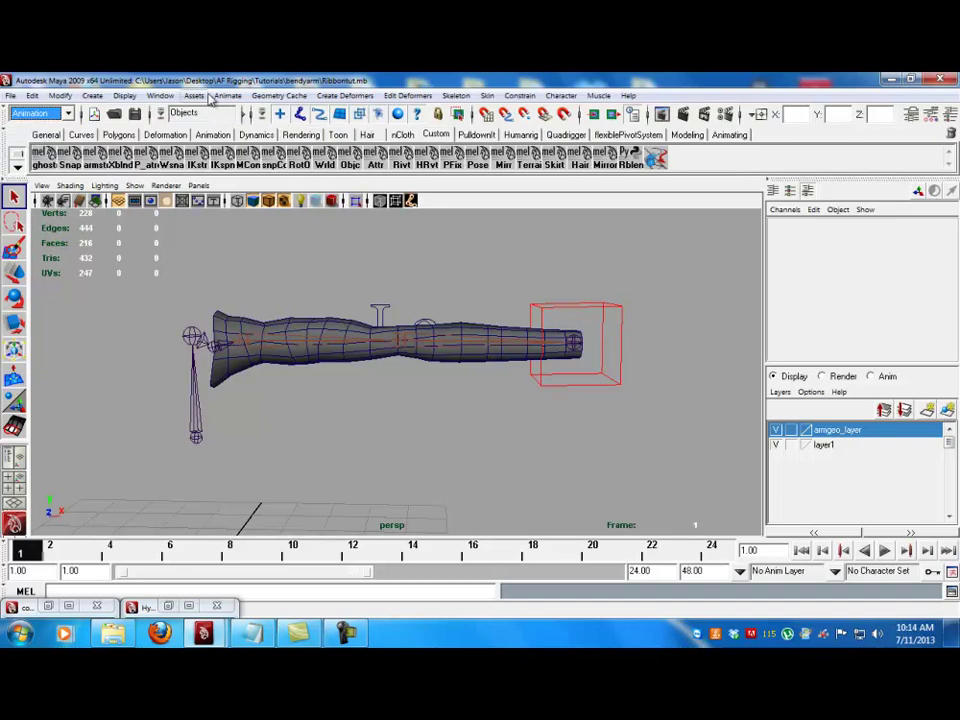
- Create a cubic NURBS plane facing the Z axis, with width 1, length 9, 1 U patch and 8 V patches
{"action": "left_click", "coordinate": [92, 96]}
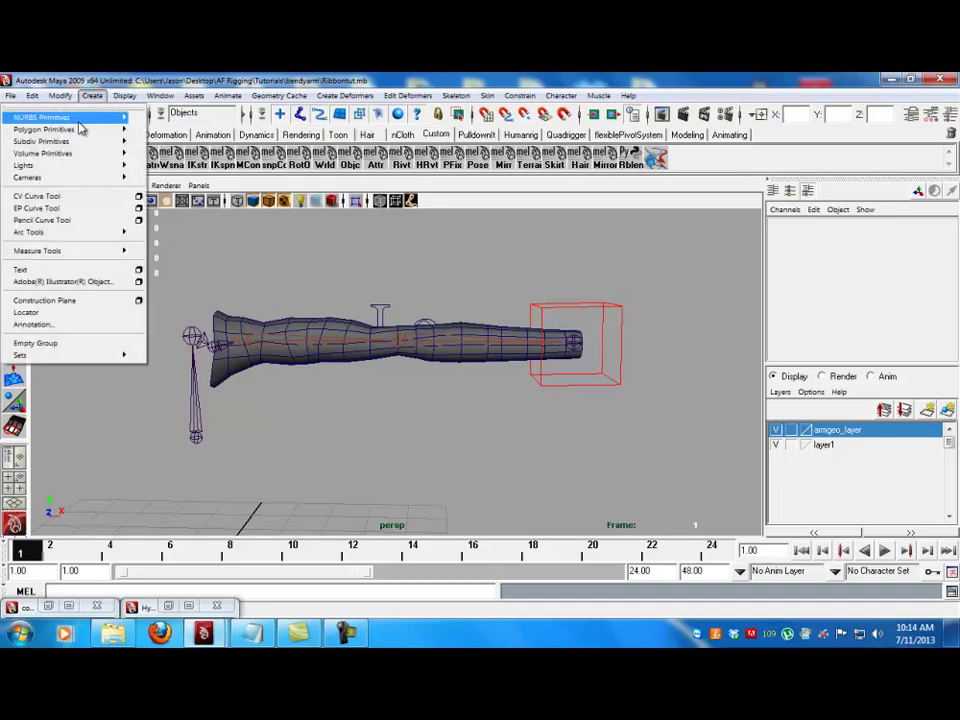
{"action": "mouse_move", "coordinate": [78, 119]}
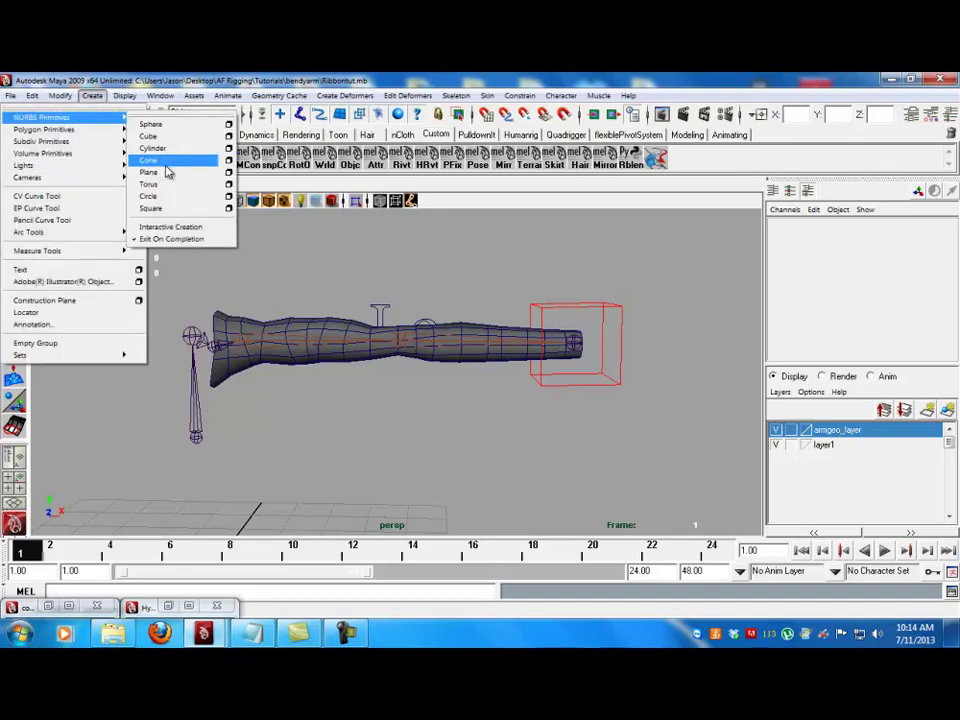
{"action": "left_click", "coordinate": [215, 172]}
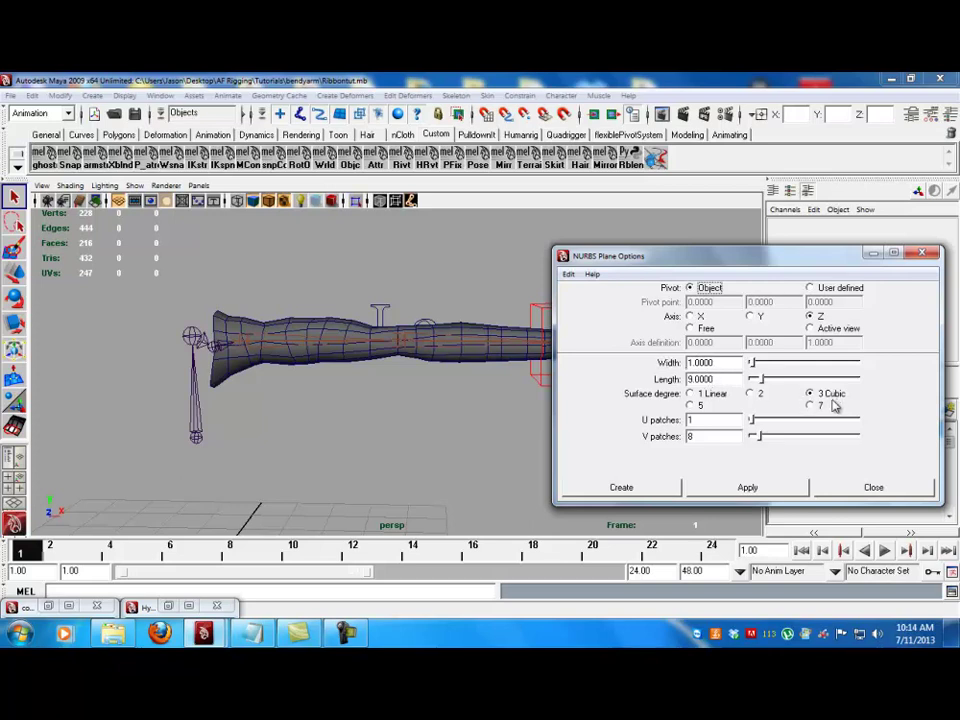
{"action": "left_click", "coordinate": [655, 490]}
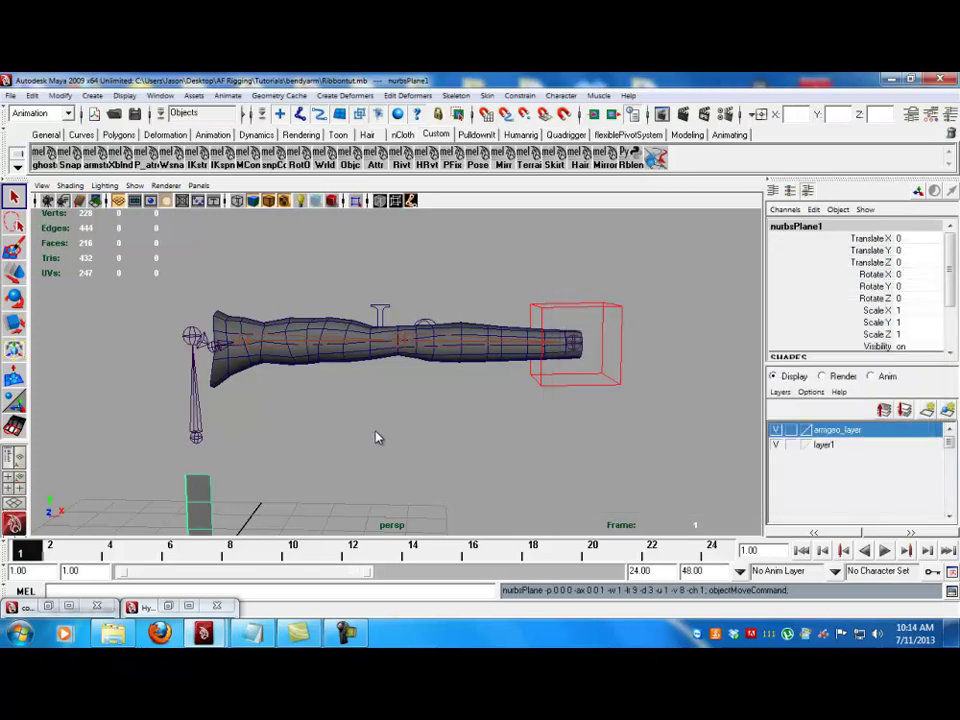
- Group the NURBS plane and move the group onto the arm's elbow, about X 7.884, Y 9.83, Z -0.501
{"action": "left_click_drag", "start_coordinate": [298, 459], "coordinate": [313, 409], "text": "alt"}
{"action": "key", "text": "w"}
{"action": "left_click_drag", "start_coordinate": [374, 443], "coordinate": [369, 480], "text": "alt"}
{"action": "key", "text": "ctrl+g"}
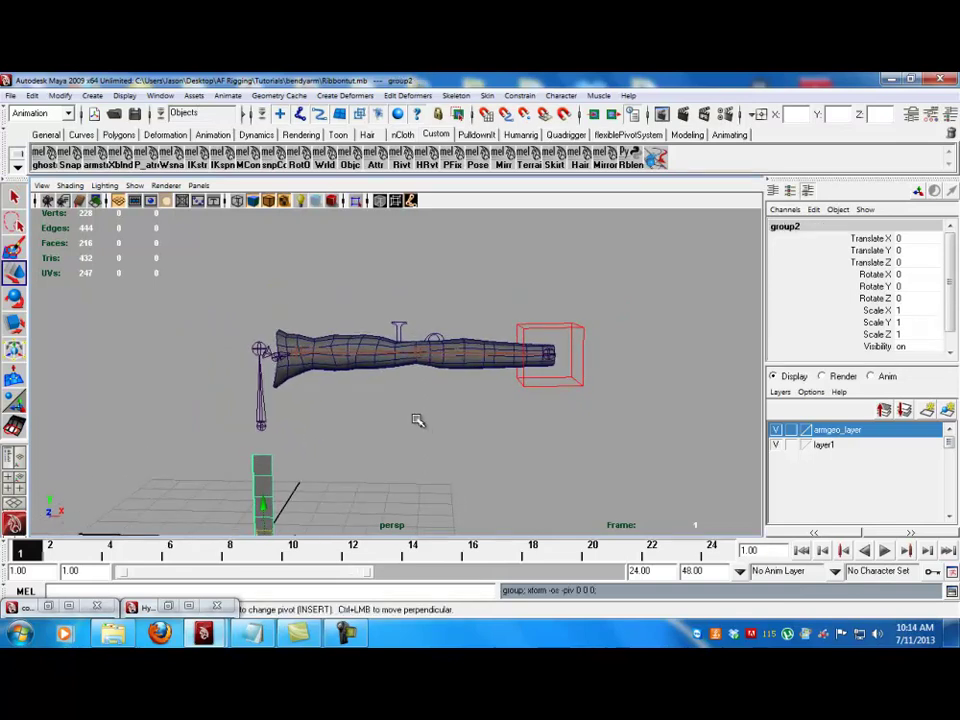
{"action": "middle_click_drag", "start_coordinate": [422, 358], "coordinate": [410, 356]}
{"action": "key", "text": "f"}
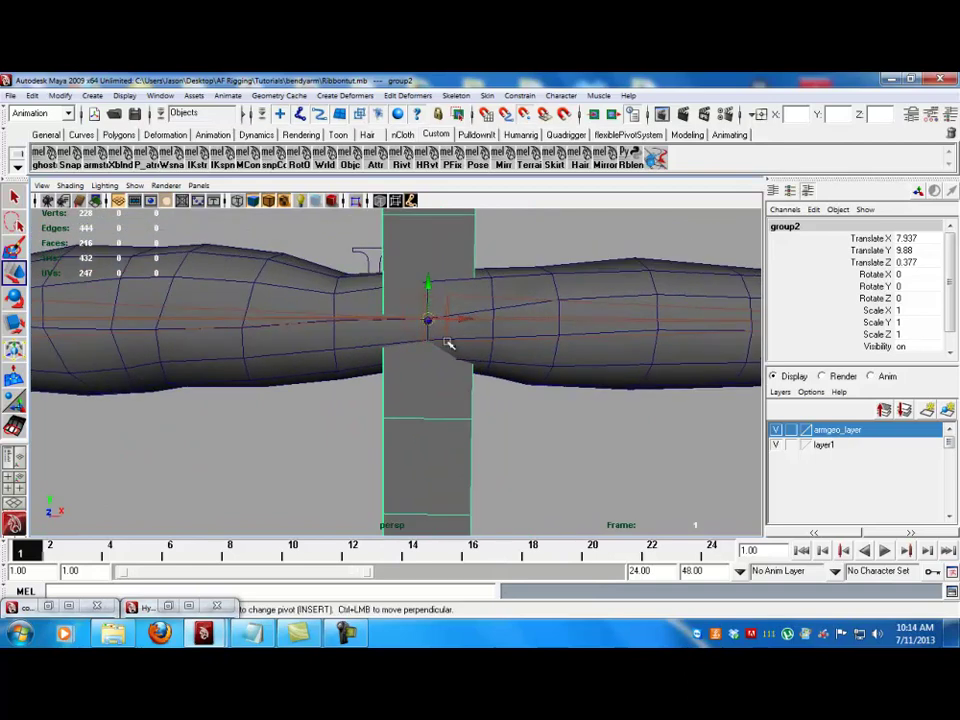
{"action": "middle_click_drag", "start_coordinate": [449, 343], "coordinate": [426, 326]}
{"action": "left_click_drag", "start_coordinate": [467, 373], "coordinate": [489, 431], "text": "alt"}
{"action": "scroll", "coordinate": [443, 393], "scroll_direction": "down", "scroll_amount": 5}
- Rotate the plane's group 90 degrees about Z and raise it above the arm to about Y 11.601
{"action": "key", "text": "e"}
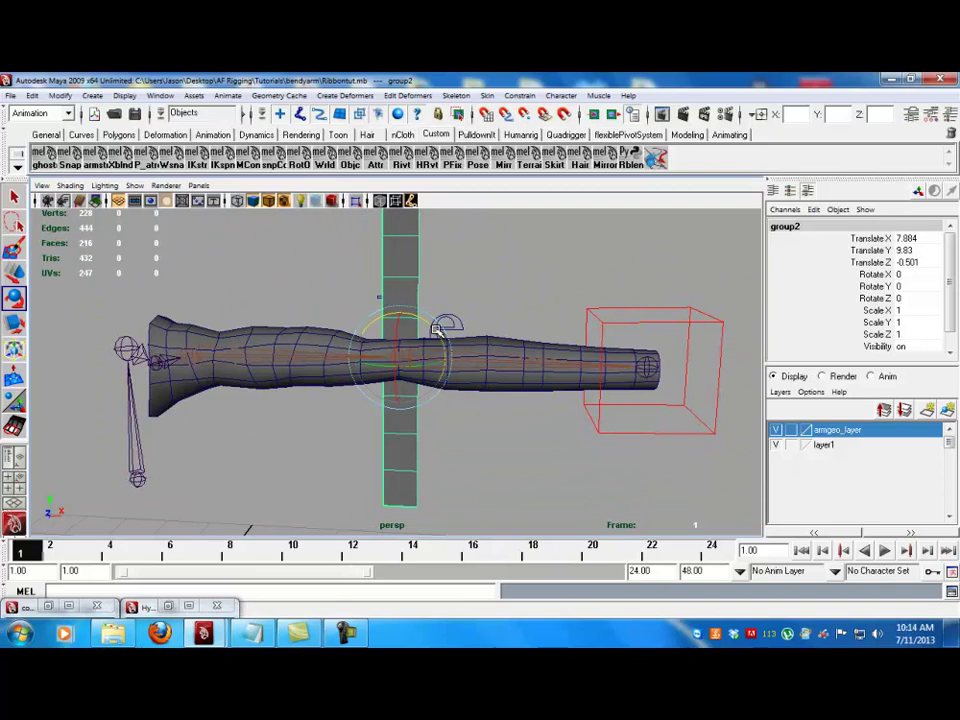
{"action": "left_click_drag", "start_coordinate": [433, 330], "coordinate": [345, 281]}
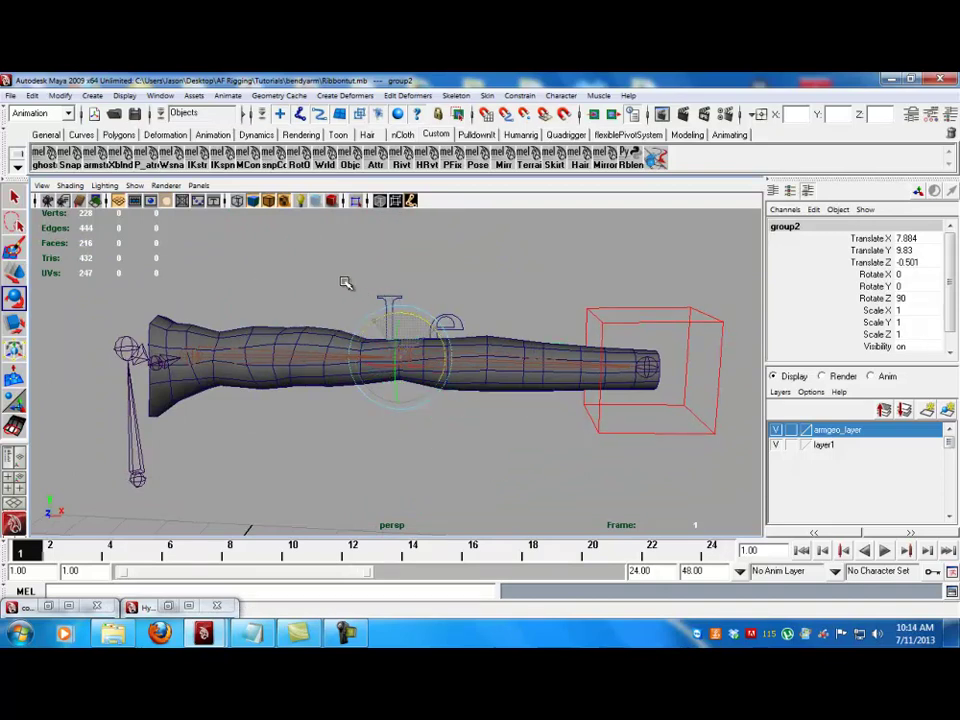
{"action": "key", "text": "w"}
{"action": "left_click_drag", "start_coordinate": [429, 375], "coordinate": [415, 403], "text": "alt"}
{"action": "left_click_drag", "start_coordinate": [413, 334], "coordinate": [468, 343]}
{"action": "right_click_drag", "start_coordinate": [468, 343], "coordinate": [521, 377], "text": "alt"}
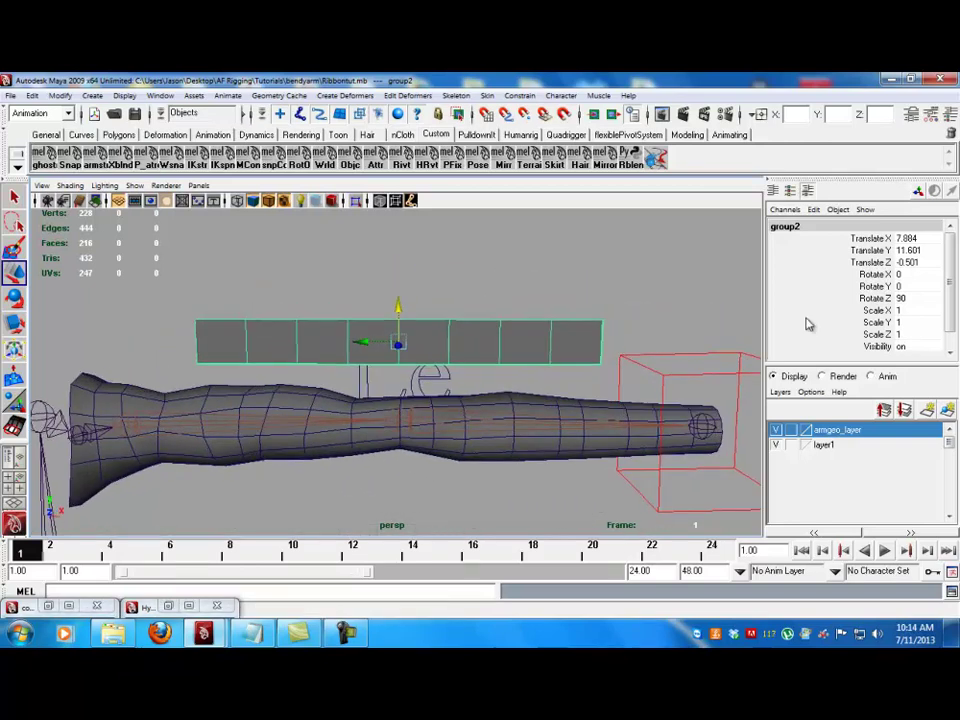
- Scale the plane's group uniformly to about 1.172 so its length better matches the arm
{"action": "key", "text": "r"}
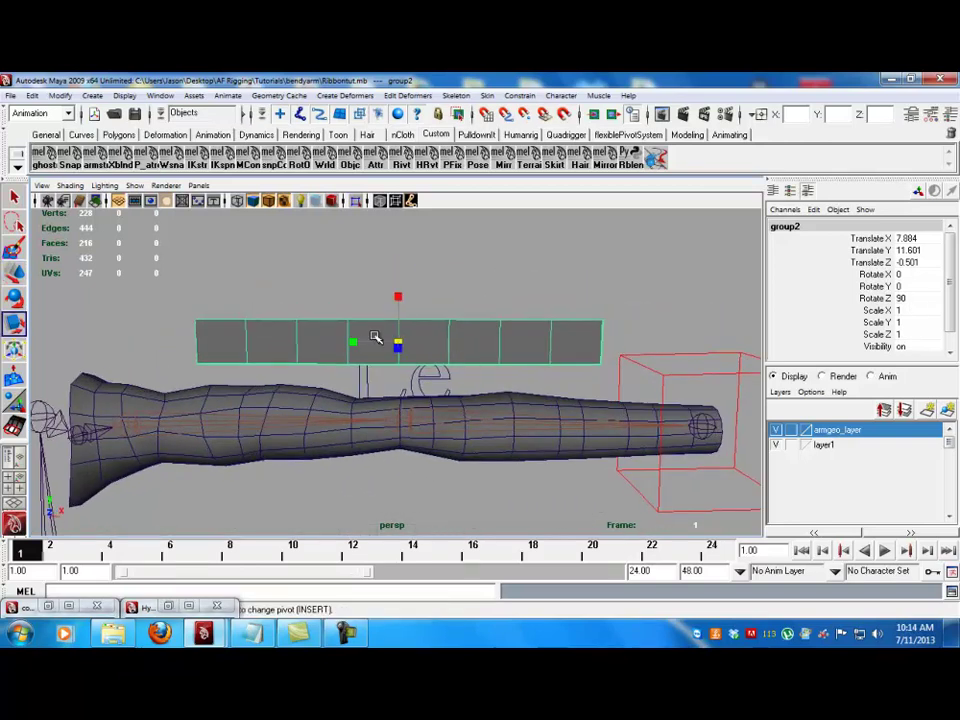
{"action": "left_click_drag", "start_coordinate": [408, 343], "coordinate": [480, 375], "text": "alt"}
{"action": "left_click_drag", "start_coordinate": [537, 419], "coordinate": [439, 331], "text": "alt"}
- Examine the control vertices along the NURBS plane and return to object mode
{"action": "left_click", "coordinate": [333, 391]}
{"action": "left_click", "coordinate": [429, 336]}
{"action": "key", "text": "w"}
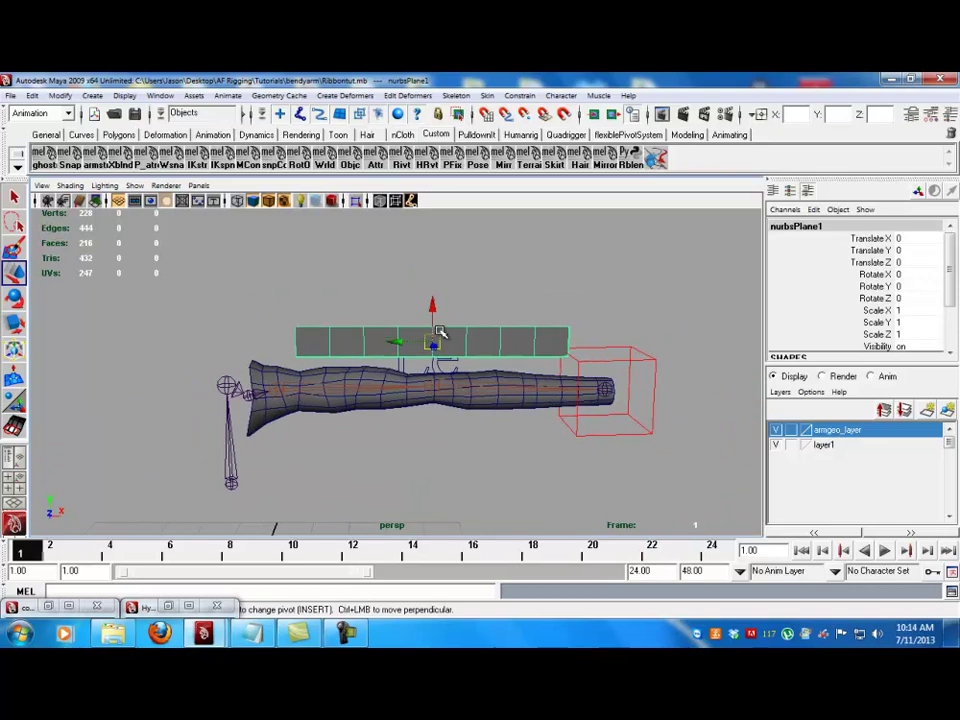
{"action": "right_click_drag", "start_coordinate": [450, 345], "coordinate": [396, 337]}
{"action": "left_click_drag", "start_coordinate": [396, 337], "coordinate": [287, 341], "text": "alt"}
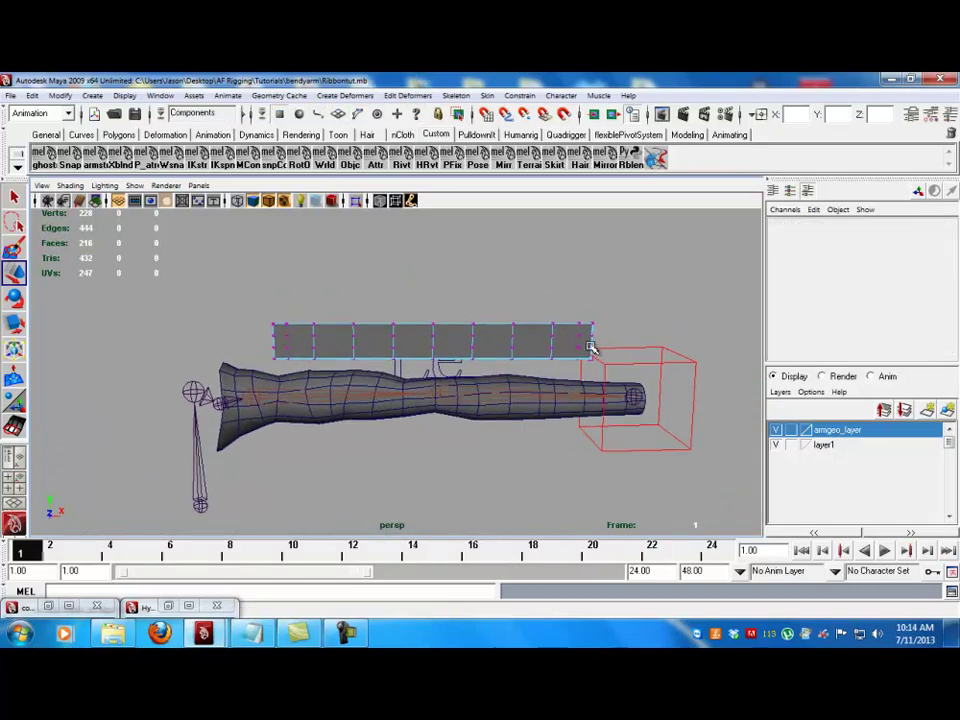
{"action": "right_click_drag", "start_coordinate": [428, 405], "coordinate": [410, 375], "text": "alt"}
{"action": "key", "text": "F8"}
{"action": "left_click", "coordinate": [373, 414]}
- Switch to the Dynamics toolset and rename the NURBS plane Ribbon_geo
{"action": "right_click_drag", "start_coordinate": [373, 414], "coordinate": [422, 347], "text": "alt"}
{"action": "left_click", "coordinate": [422, 345]}
{"action": "left_click", "coordinate": [40, 114]}
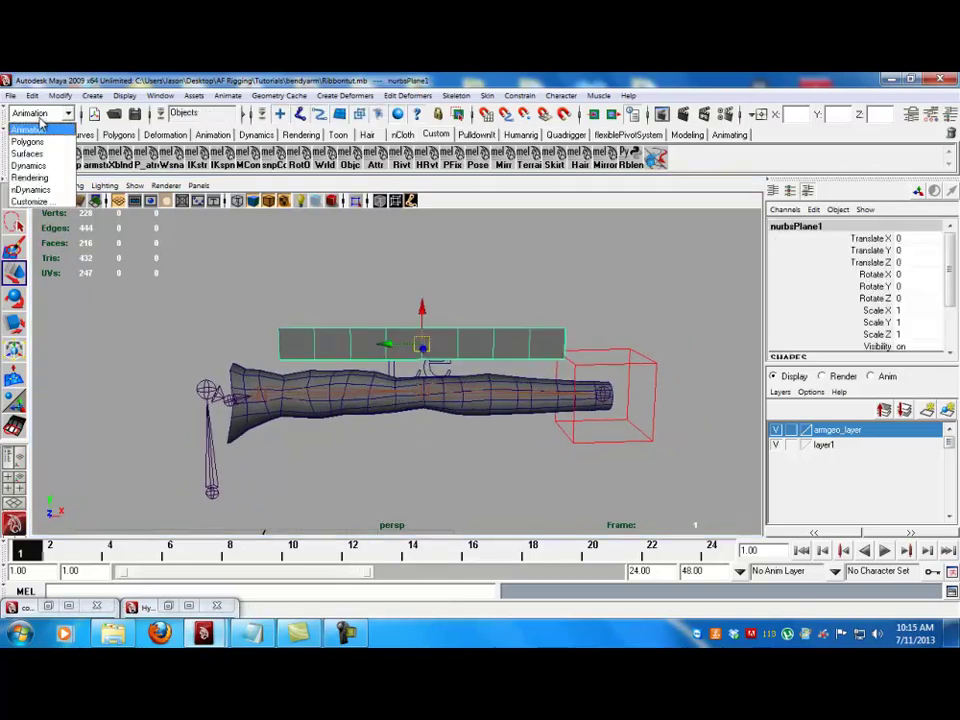
{"action": "left_click", "coordinate": [30, 124]}
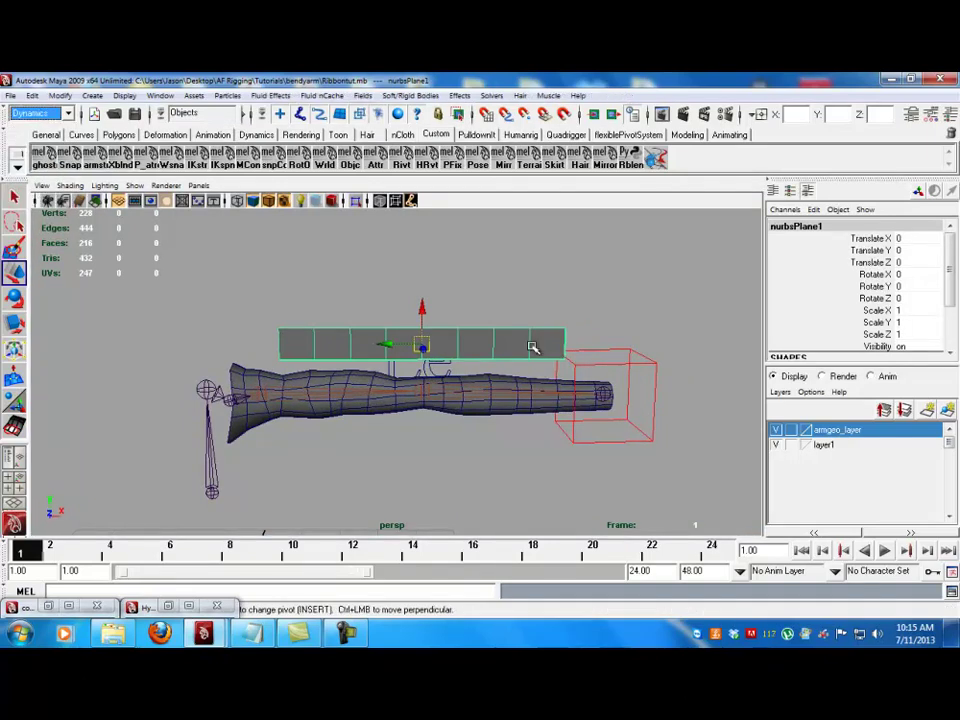
{"action": "double_click", "coordinate": [794, 226]}
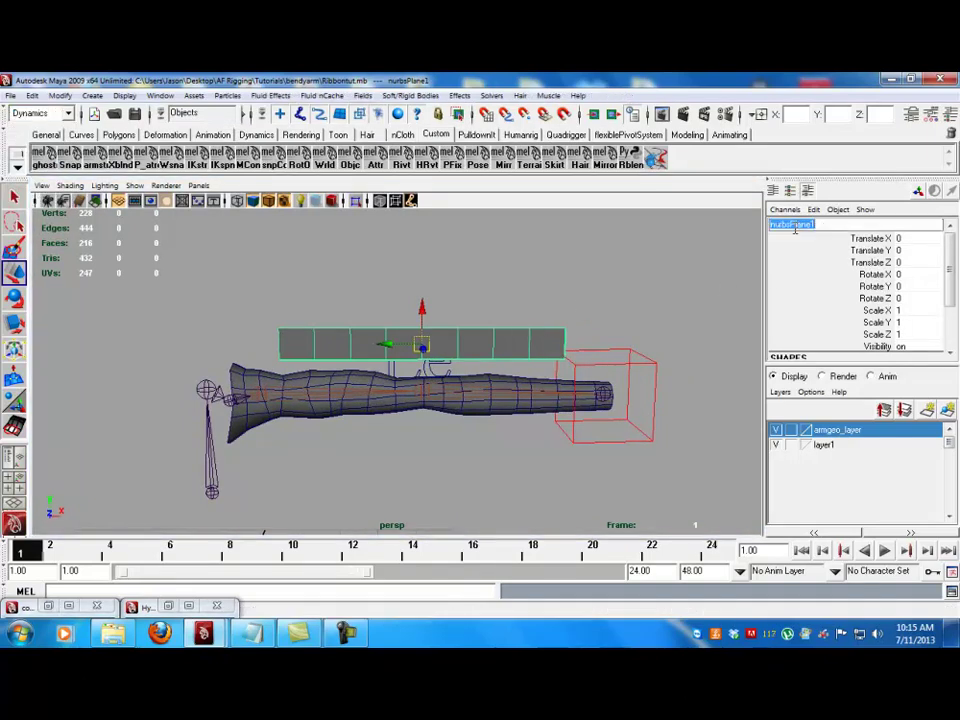
{"action": "type", "text": "Ribbon_geo"}
{"action": "key", "text": "Return"}
- Rename the parent group of the ribbon plane Ribbon_geo_grp
{"action": "double_click", "coordinate": [811, 228]}
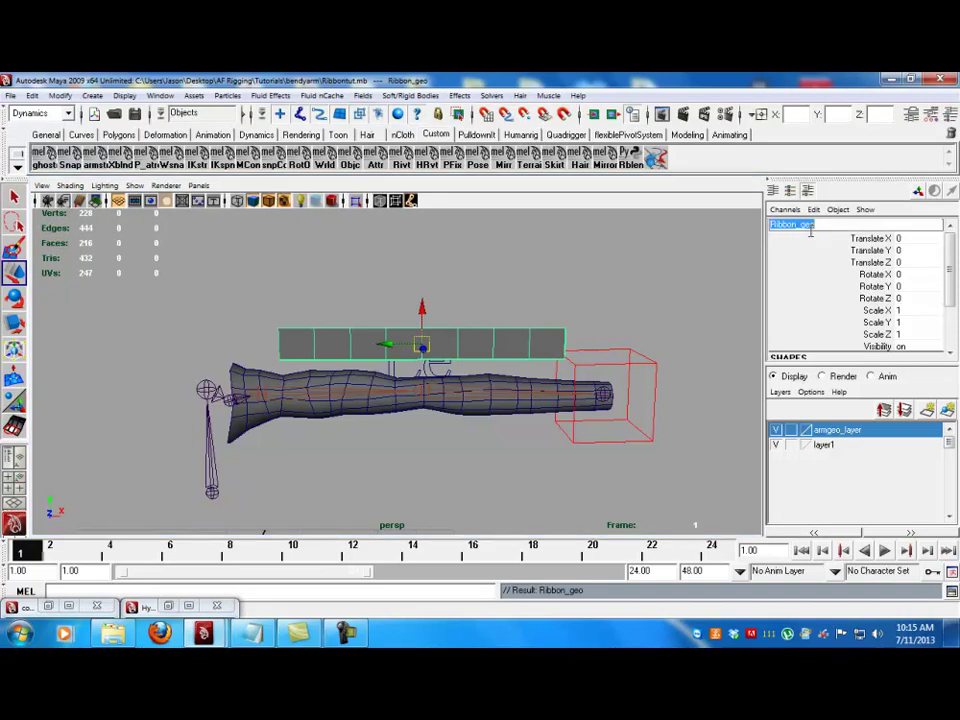
{"action": "key", "text": "ctrl+g"}
{"action": "left_click", "coordinate": [820, 226]}
{"action": "type", "text": "Ribbon_geo_grp"}
{"action": "key", "text": "Return"}
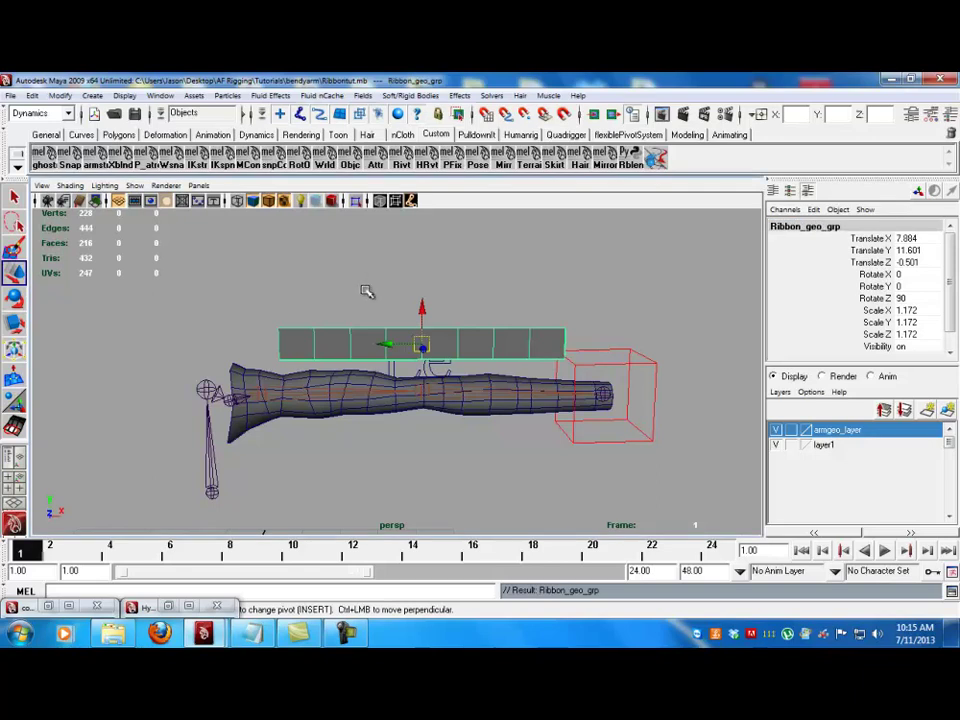
- Create dynamic Paint Effects hair on Ribbon_geo as a grid with U count 1, V count 9 and no rest curves
{"action": "left_click", "coordinate": [392, 313]}
{"action": "left_click", "coordinate": [380, 340]}
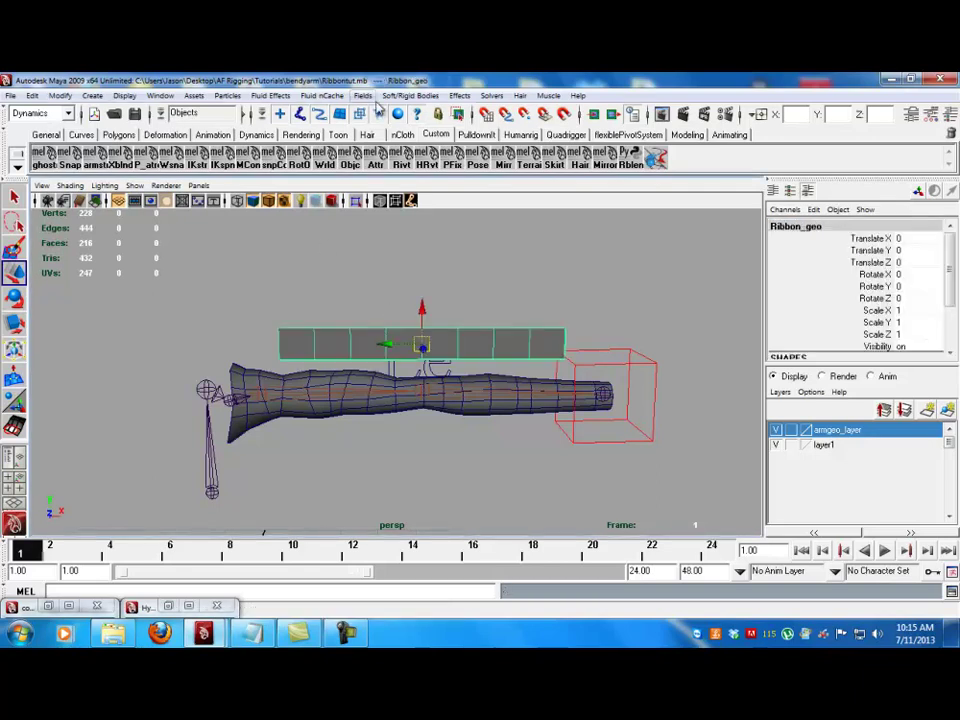
{"action": "left_click", "coordinate": [491, 96]}
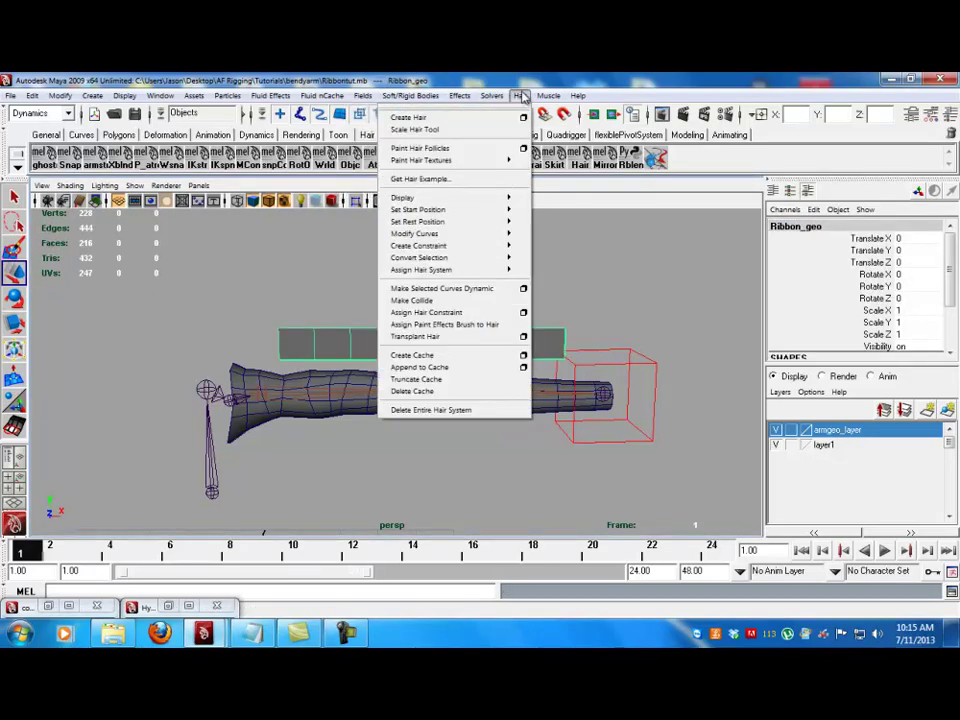
{"action": "left_click", "coordinate": [523, 117]}
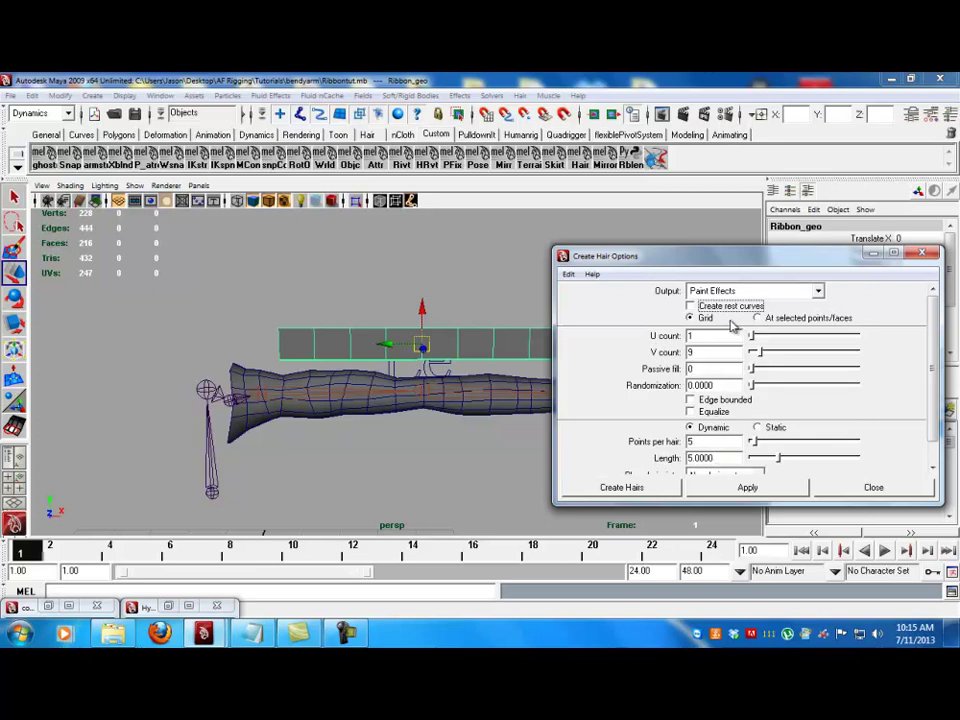
{"action": "left_click", "coordinate": [655, 488]}
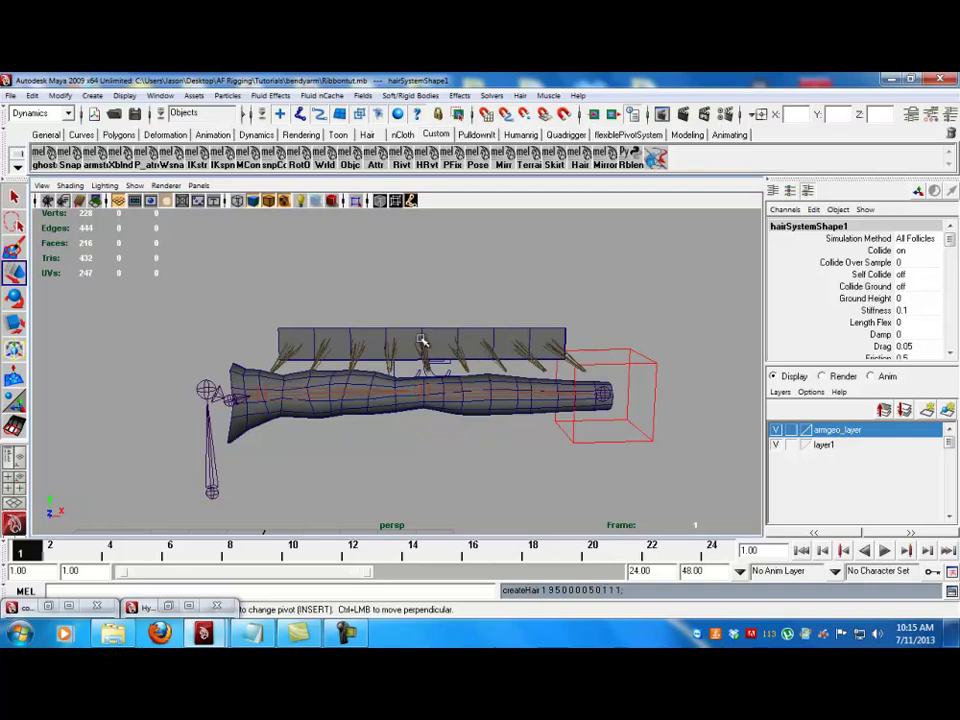
- Show the Outliner beside the perspective view and delete the pfxHair1 node
{"action": "left_click", "coordinate": [13, 458]}
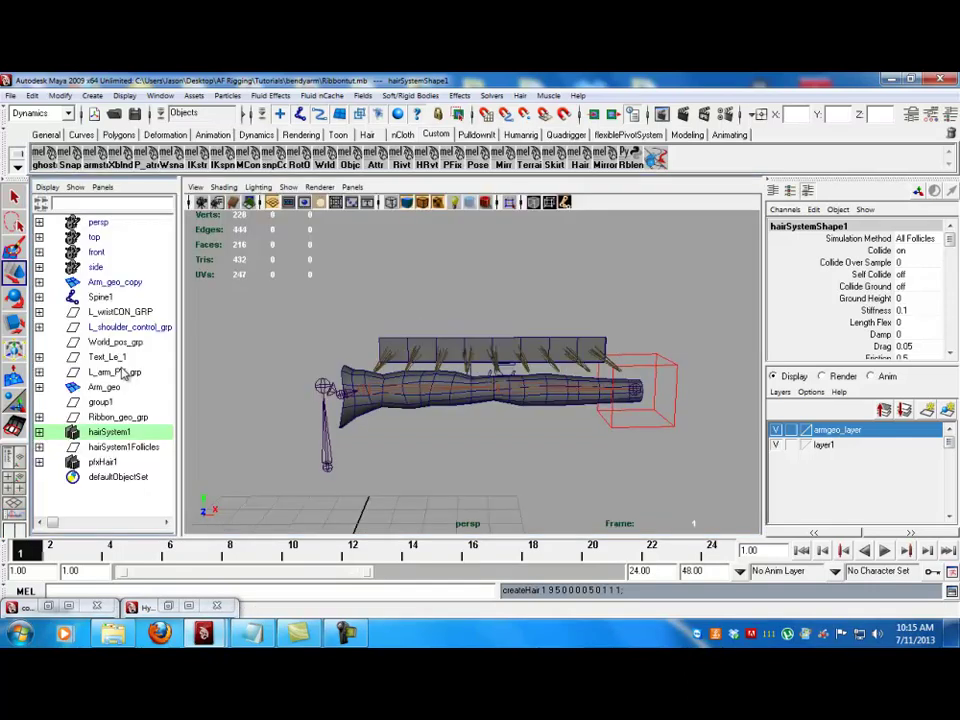
{"action": "left_click", "coordinate": [105, 462]}
{"action": "key", "text": "Delete"}
- Select the hairSystem1Follicles group and turn on the display of follicles in the perspective view
{"action": "left_click", "coordinate": [112, 448]}
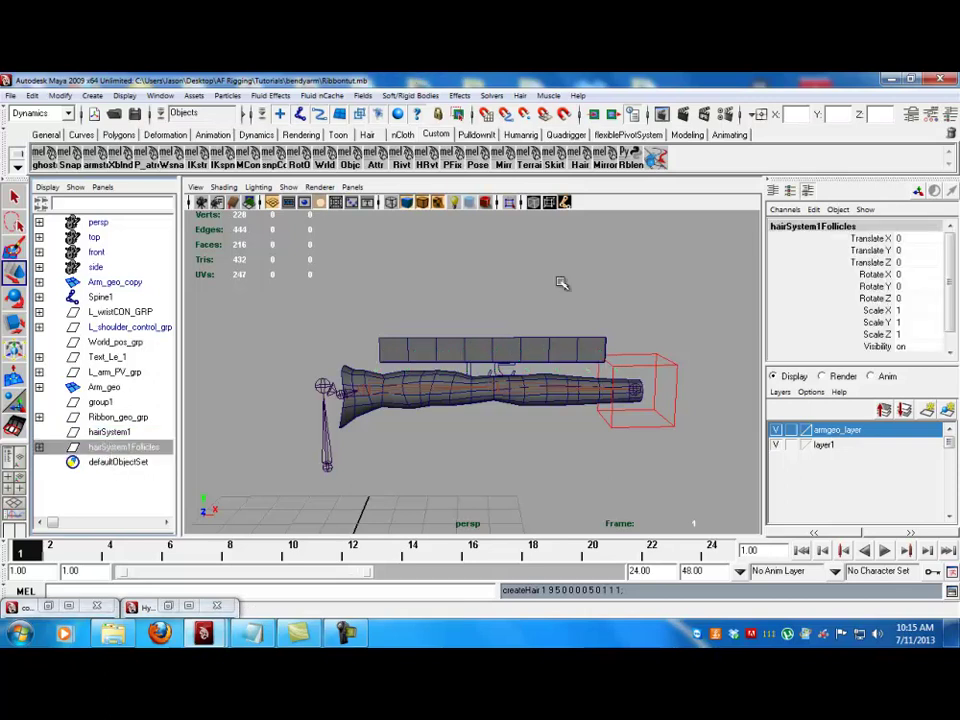
{"action": "left_click", "coordinate": [288, 187]}
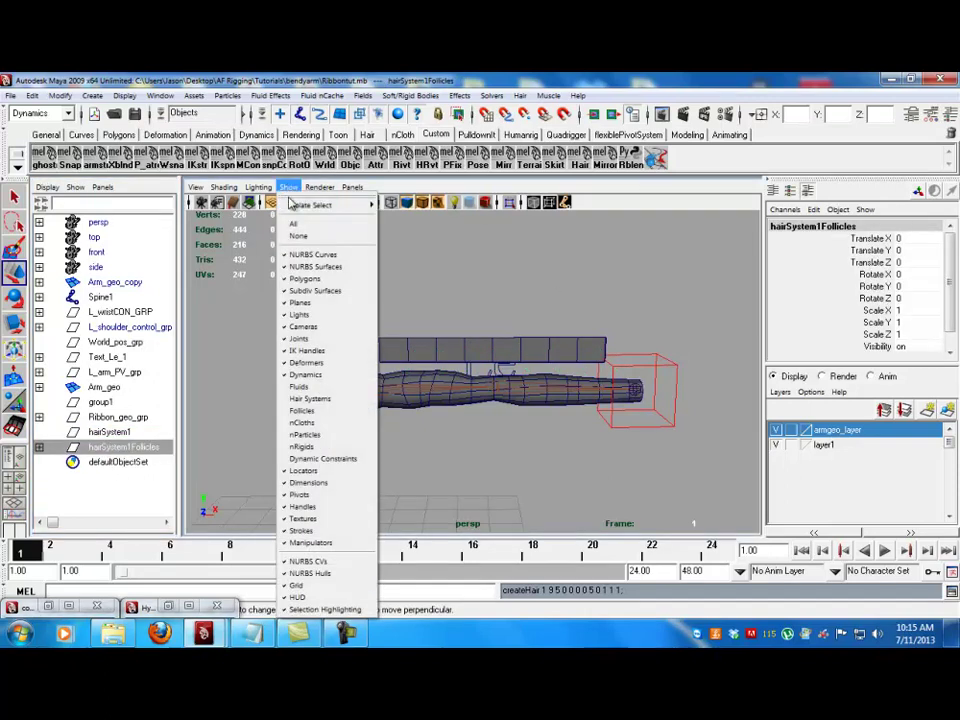
{"action": "left_click", "coordinate": [317, 415]}
{"action": "left_click_drag", "start_coordinate": [488, 380], "coordinate": [469, 431], "text": "alt"}
{"action": "right_click_drag", "start_coordinate": [469, 431], "coordinate": [523, 480], "text": "alt"}
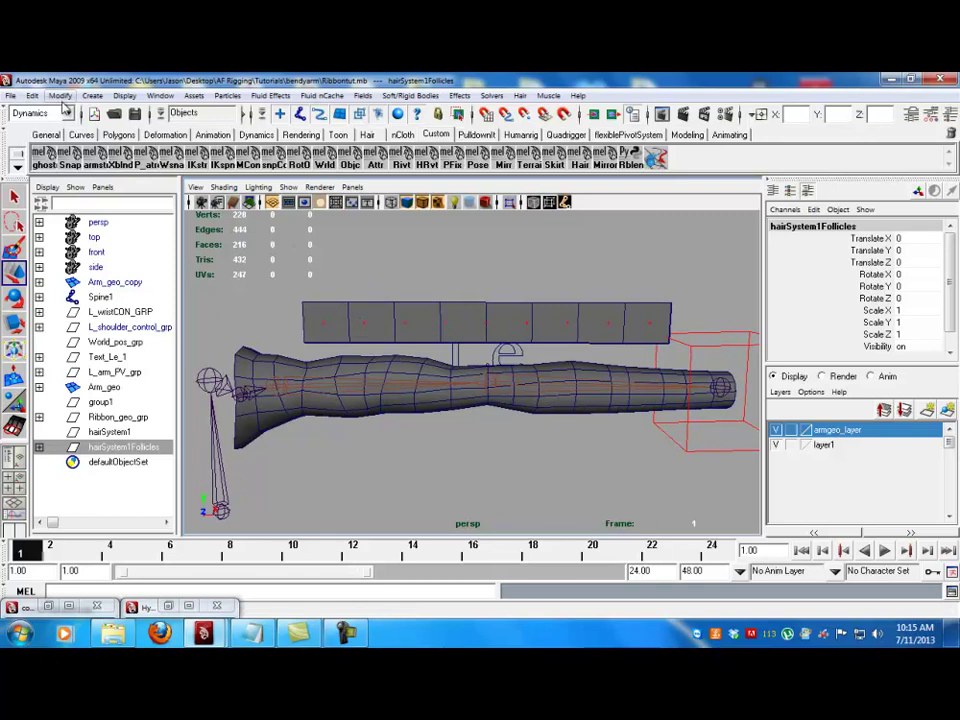
- Center the pivot of the hairSystem1Follicles group, then test moving it upward and undo that move
{"action": "left_click", "coordinate": [60, 96]}
{"action": "left_click", "coordinate": [45, 173]}
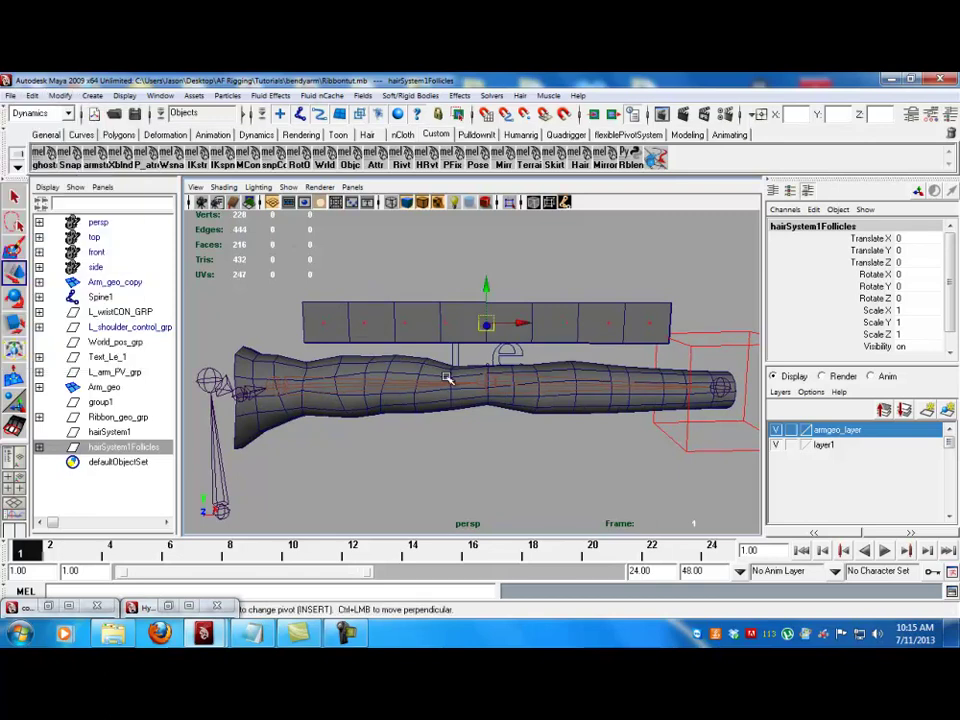
{"action": "left_click_drag", "start_coordinate": [486, 290], "coordinate": [486, 236]}
{"action": "key", "text": "ctrl+z"}
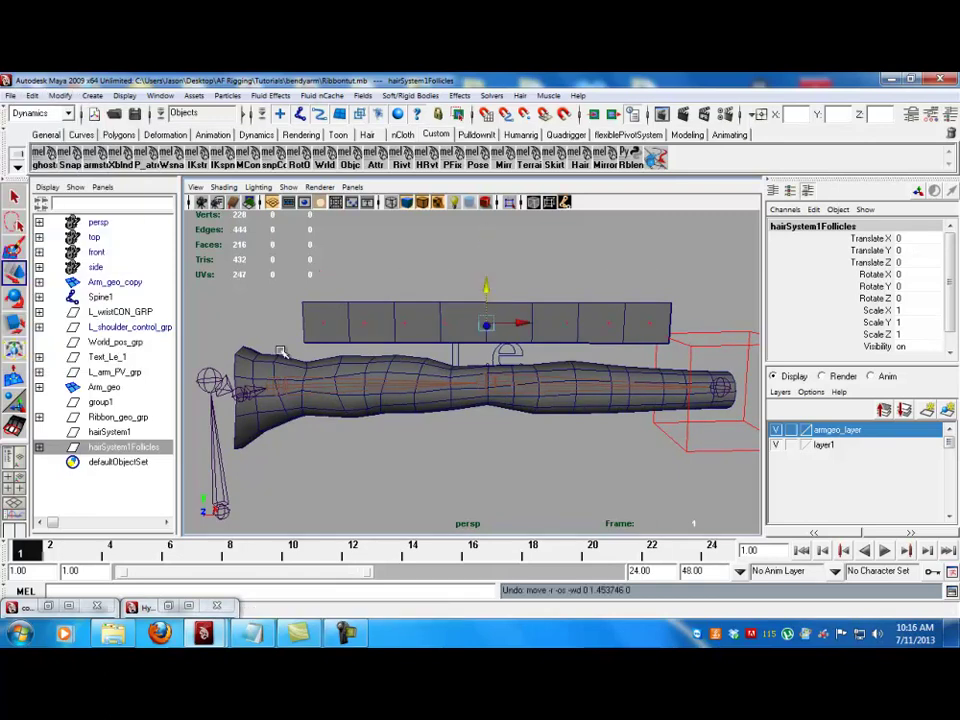
- Delete the hairSystem1 node, keeping the ribbon and follicle groups
{"action": "left_click", "coordinate": [110, 431]}
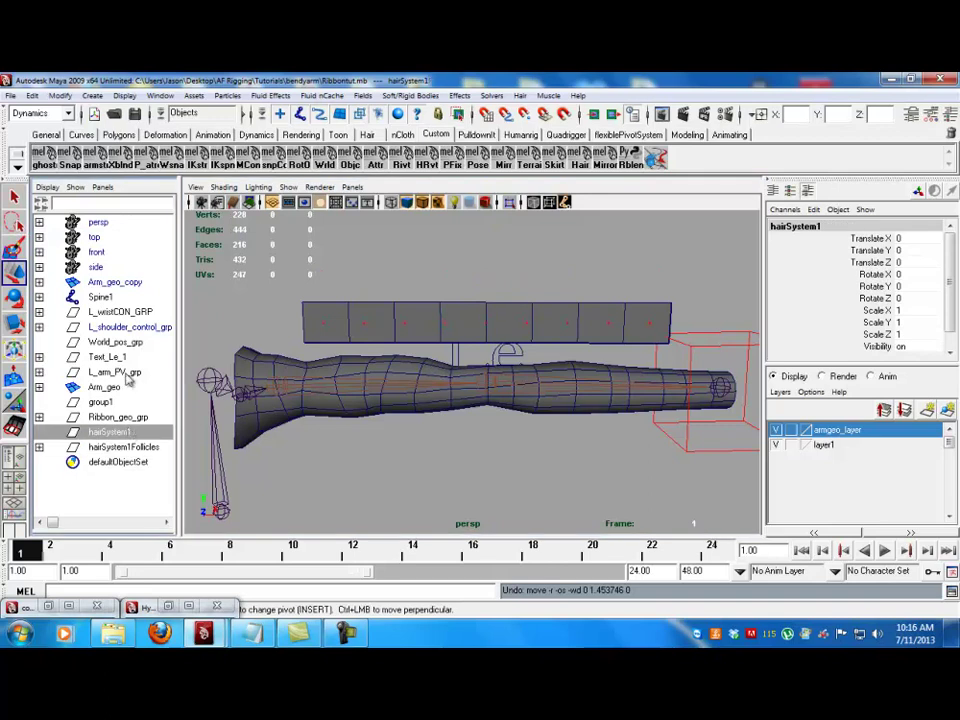
{"action": "left_click", "coordinate": [118, 417]}
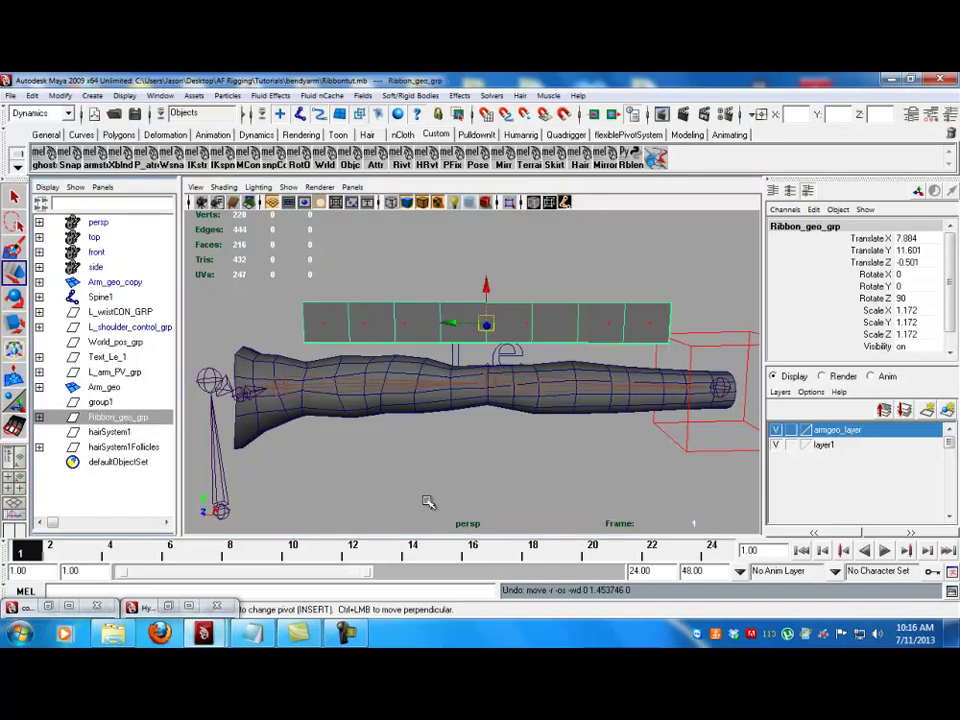
{"action": "key", "text": "ctrl+z"}
{"action": "left_click_drag", "start_coordinate": [474, 460], "coordinate": [417, 463], "text": "alt"}
{"action": "left_click", "coordinate": [417, 463]}
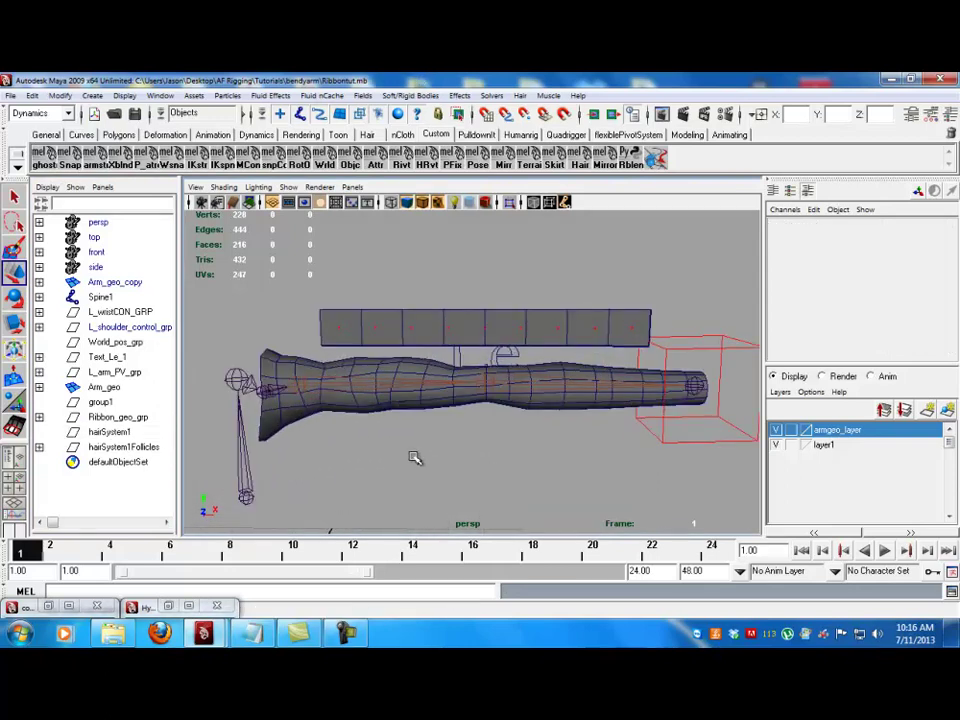
{"action": "left_click", "coordinate": [98, 431]}
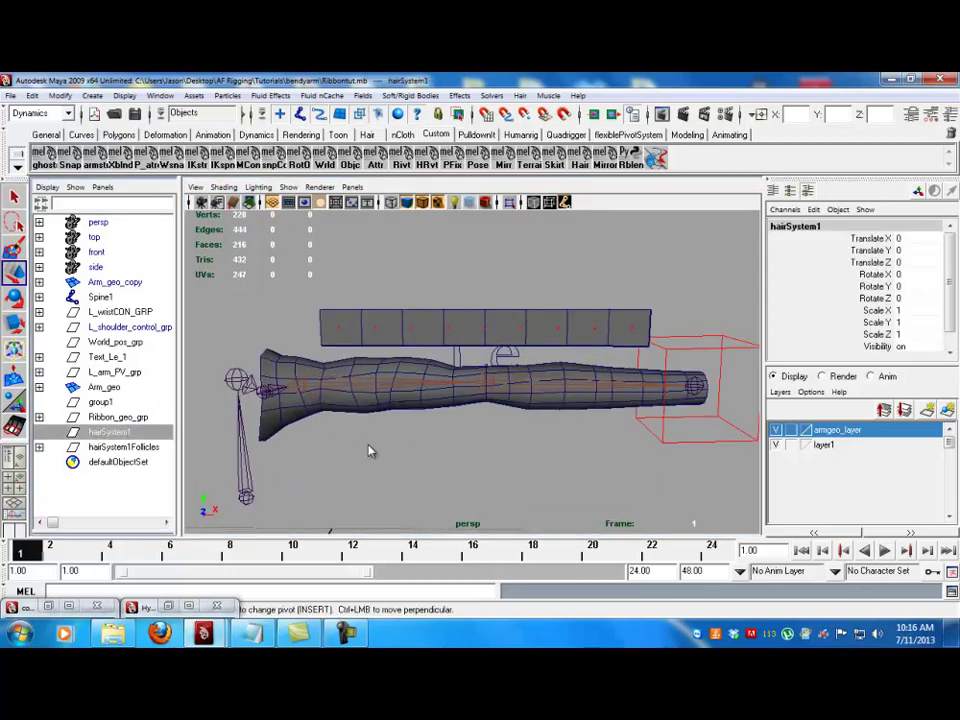
{"action": "key", "text": "Delete"}
- Rename the hairSystem1Follicles group Follicles_grp
{"action": "left_click", "coordinate": [148, 432]}
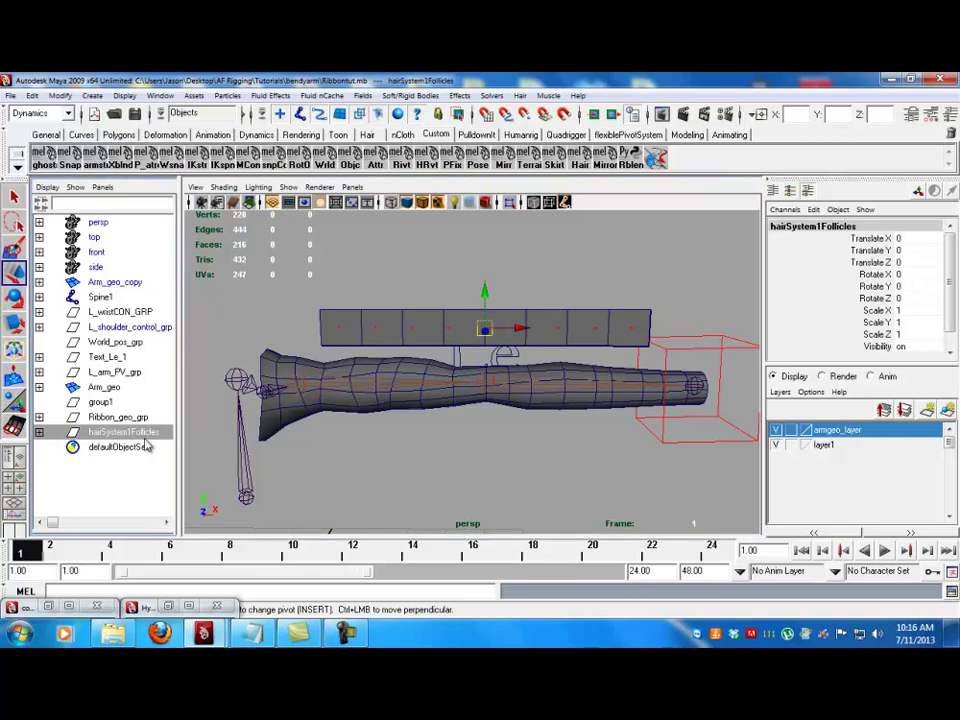
{"action": "double_click", "coordinate": [130, 432]}
{"action": "type", "text": "Fo"}
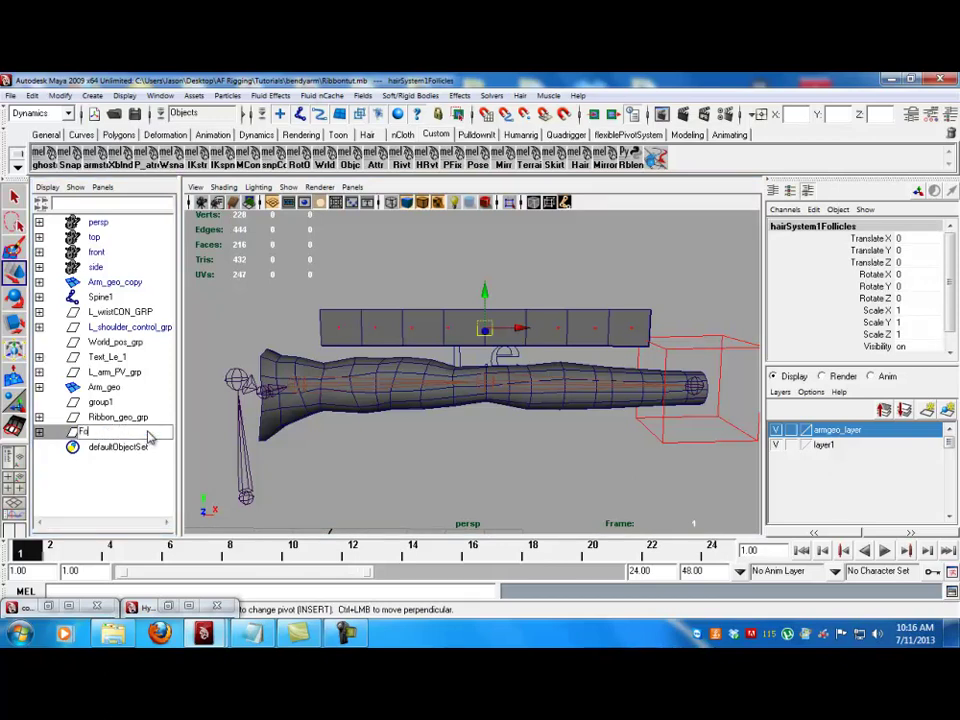
{"action": "type", "text": "llicles_grp"}
{"action": "key", "text": "Return"}
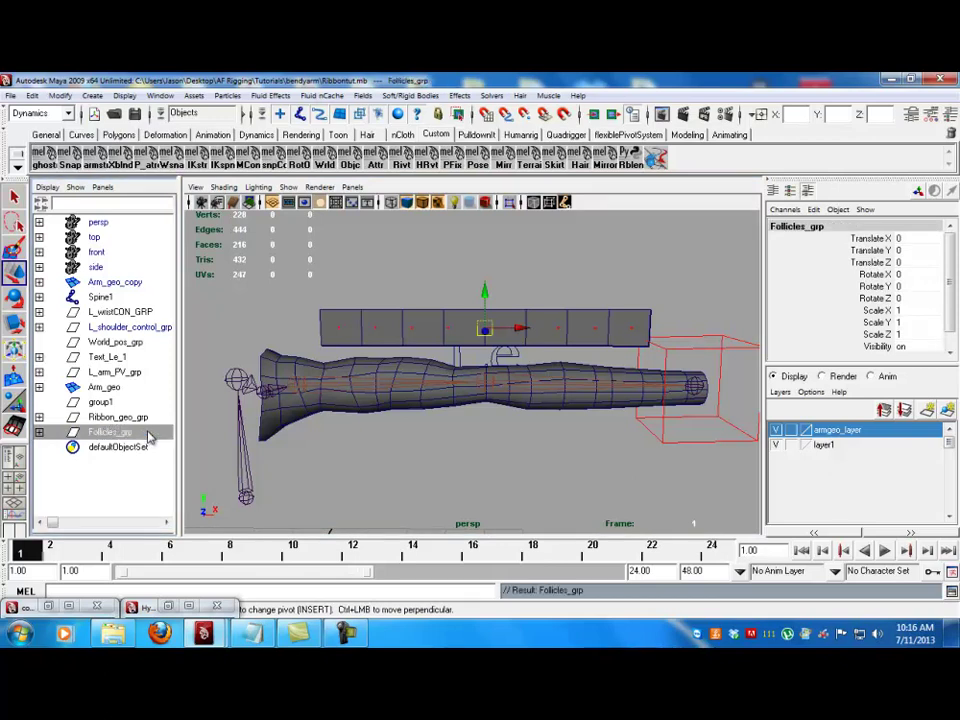
- Group Ribbon_geo_grp into a new parent group and rename that group Geo_grp
{"action": "left_click", "coordinate": [128, 418]}
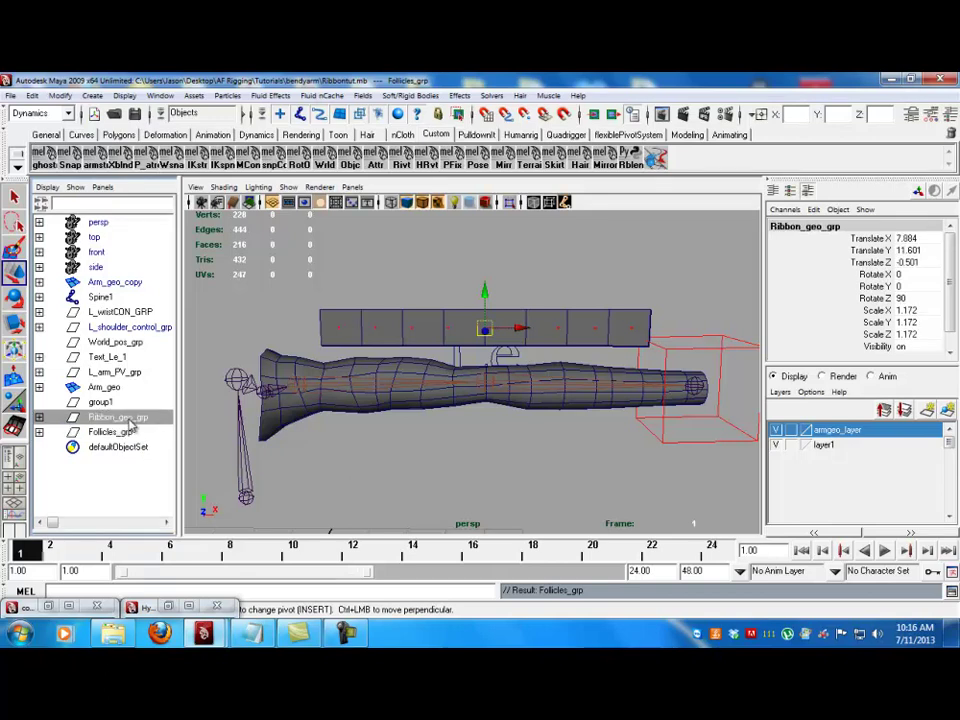
{"action": "key", "text": "ctrl+g"}
{"action": "double_click", "coordinate": [120, 432]}
{"action": "type", "text": "Geo_gr"}
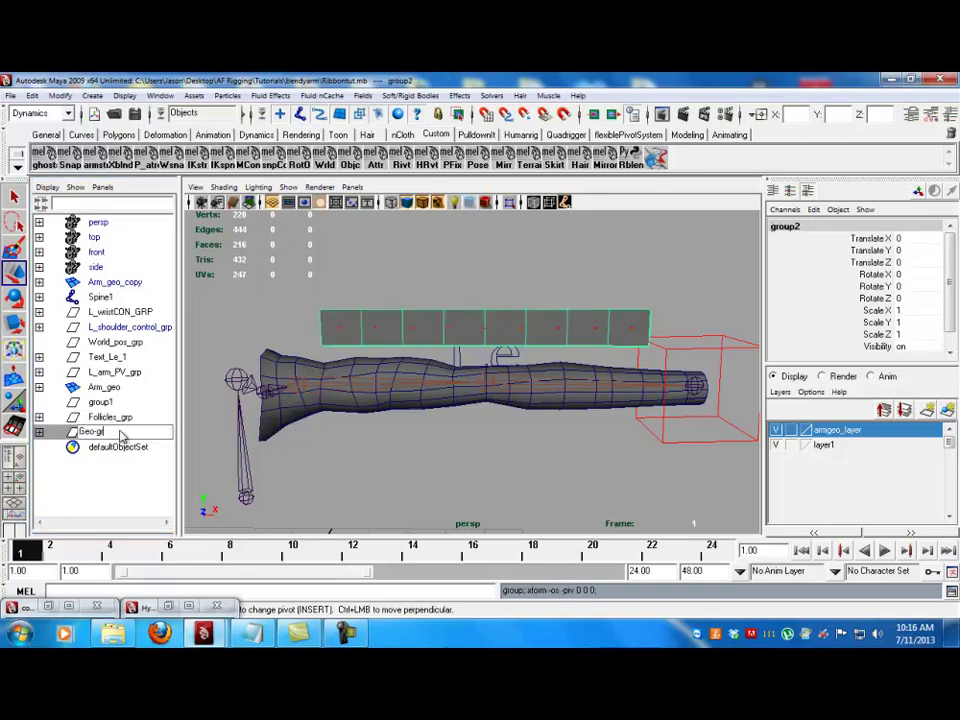
{"action": "type", "text": "p"}
{"action": "key", "text": "Return"}
- Parent Arm_geo and Arm_geo_copy under Geo_grp
{"action": "left_click", "coordinate": [108, 388]}
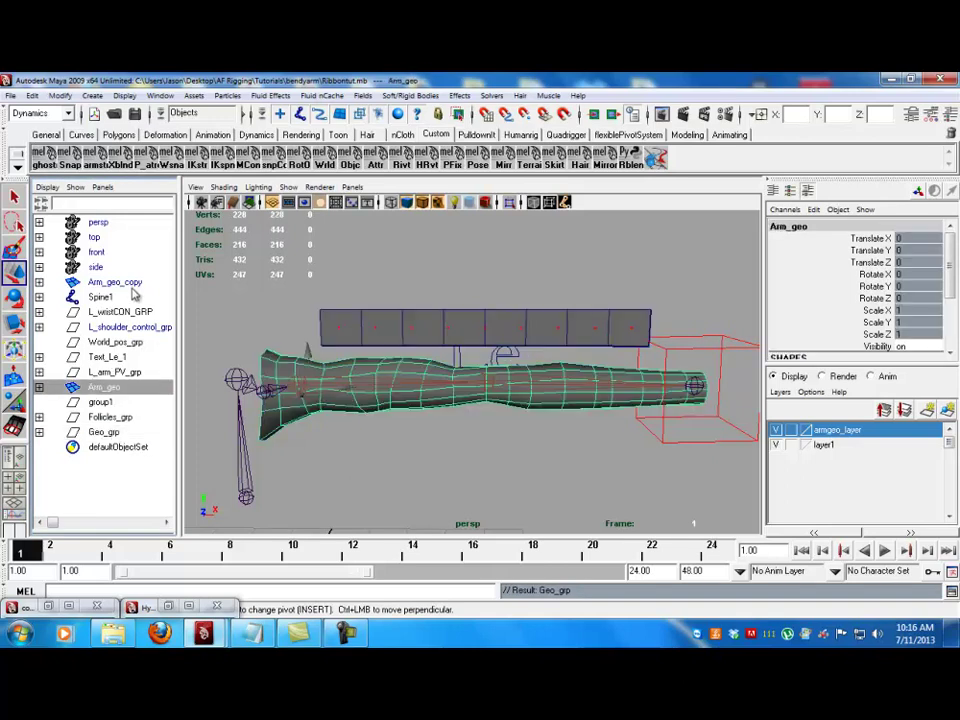
{"action": "left_click", "coordinate": [132, 284], "text": "ctrl"}
{"action": "key", "text": "ctrl+g"}
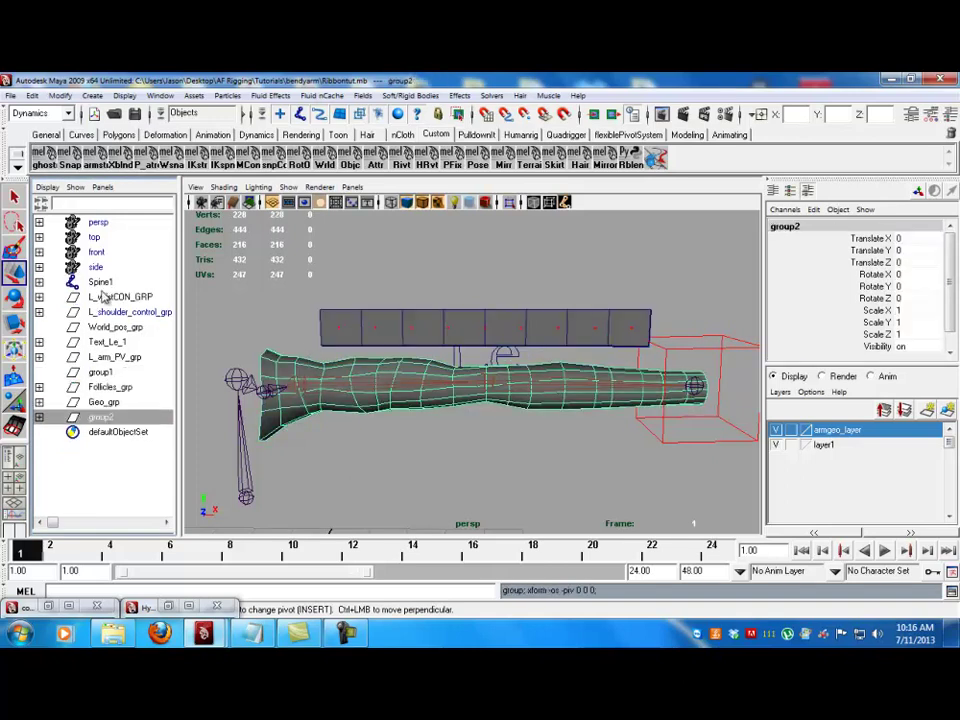
{"action": "key", "text": "ctrl+z"}
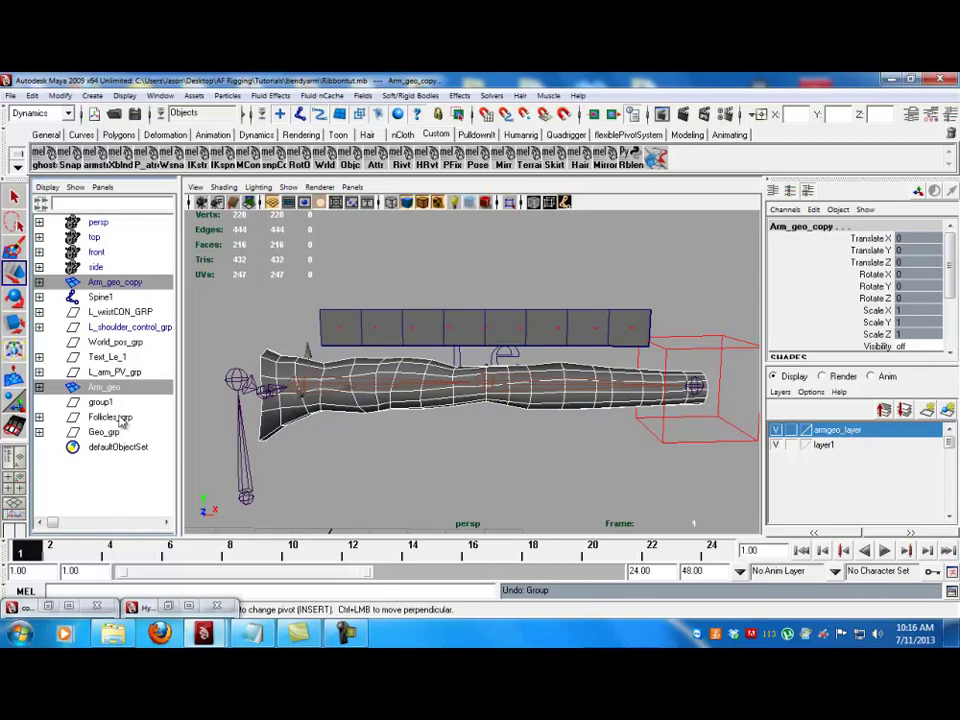
{"action": "left_click", "coordinate": [113, 432], "text": "ctrl"}
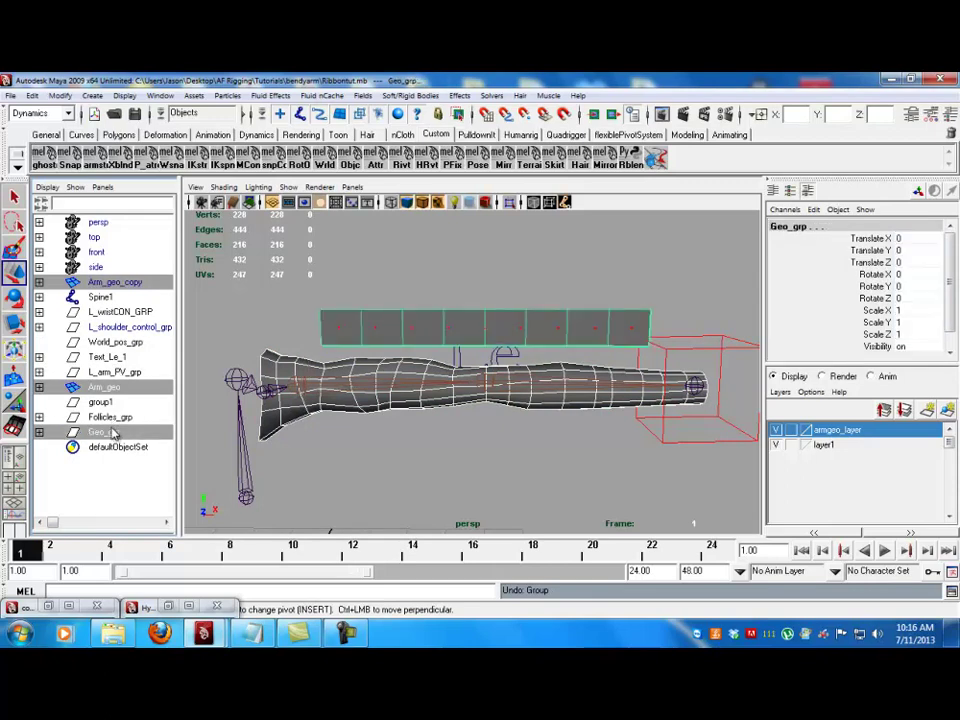
{"action": "key", "text": "p"}
{"action": "left_click", "coordinate": [461, 493]}
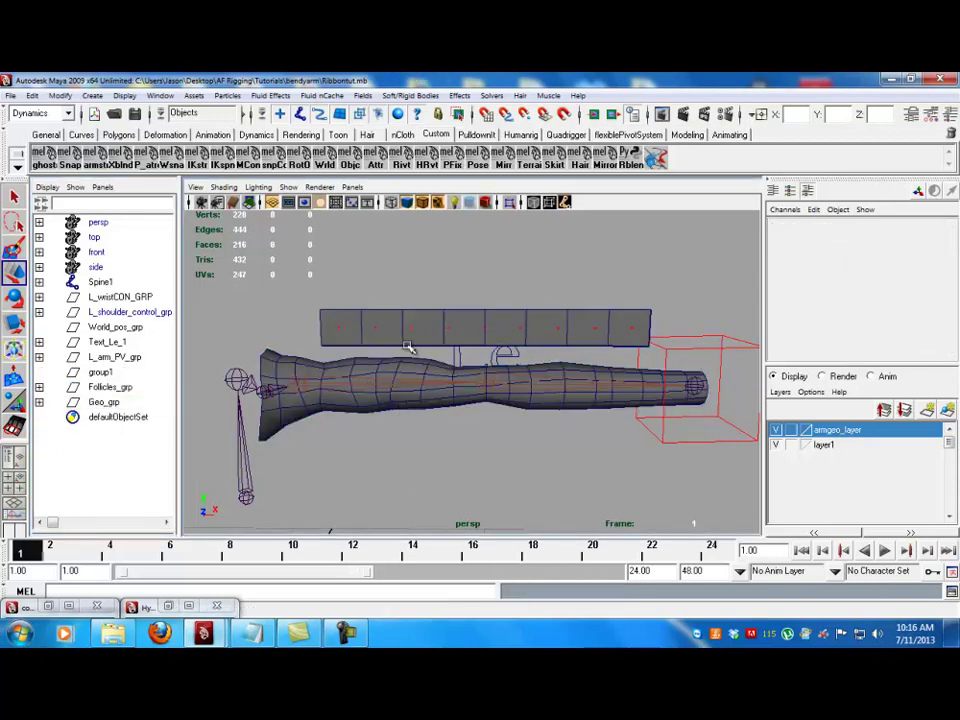
{"action": "left_click", "coordinate": [39, 402]}
{"action": "left_click", "coordinate": [39, 402]}
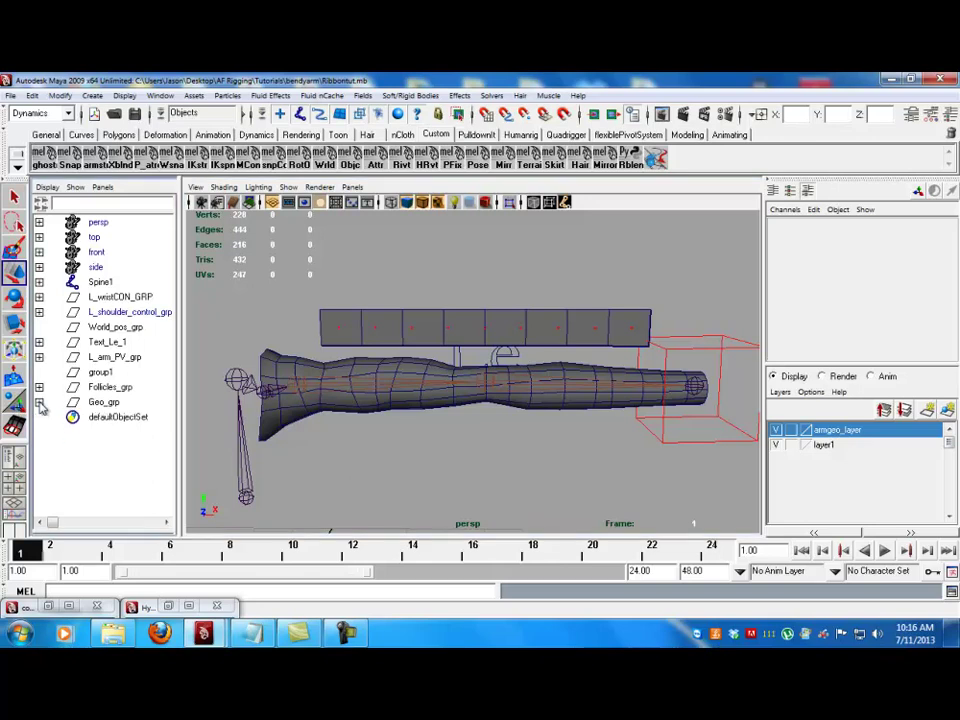
- Delete the Text_Le_1 group from the scene
{"action": "left_click", "coordinate": [118, 360]}
{"action": "left_click", "coordinate": [120, 345]}
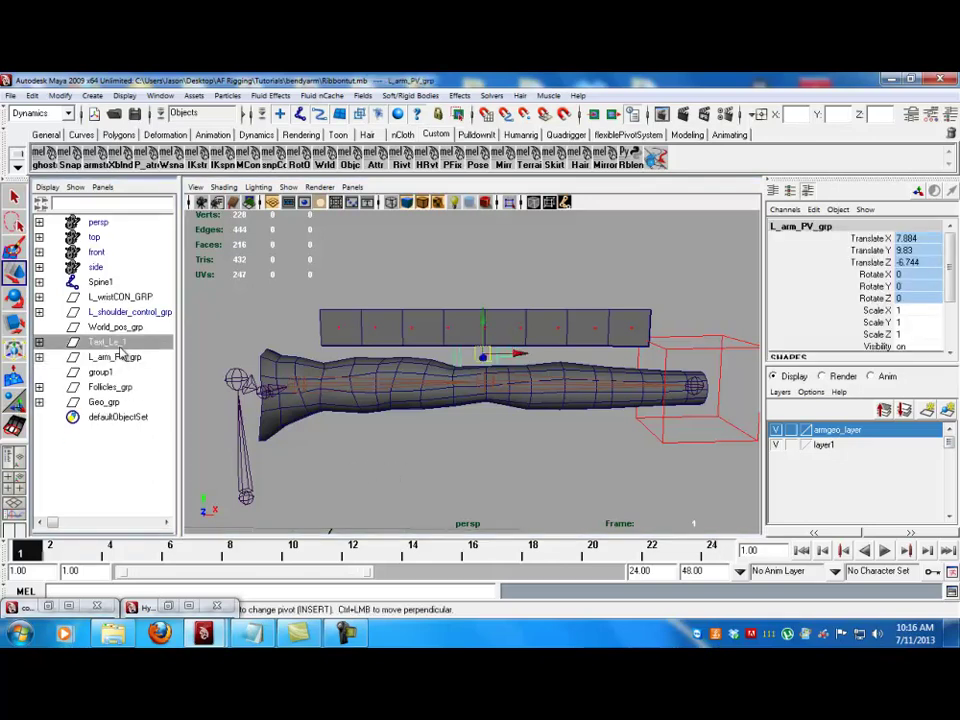
{"action": "key", "text": "Delete"}
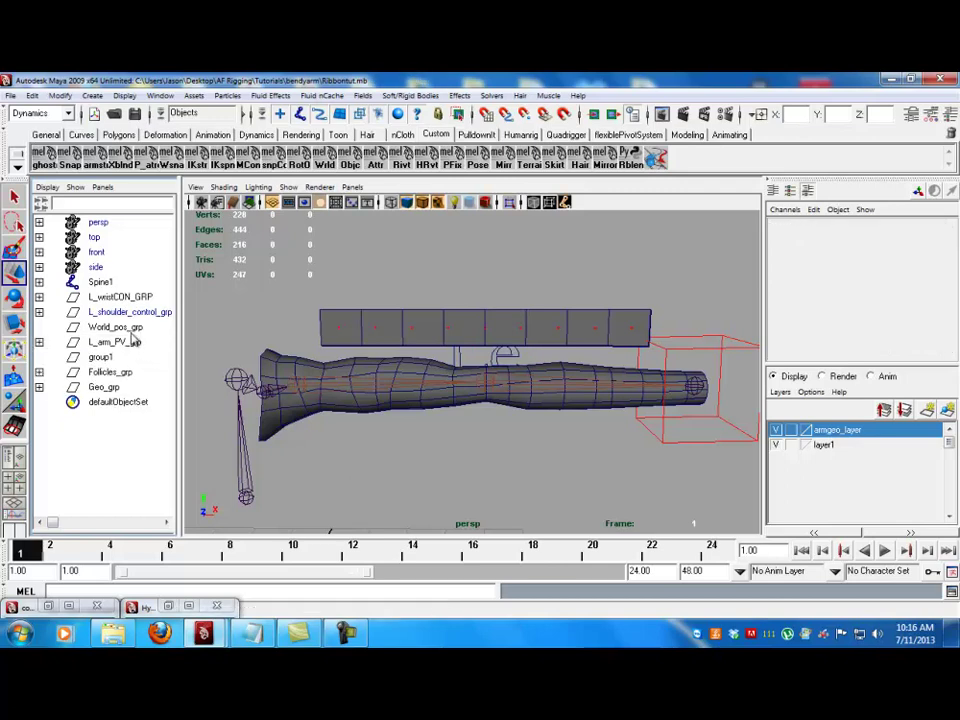
- Group L_wristCON_GRP into a new parent group, rename it Rig_grp, and clear the selection
{"action": "left_click", "coordinate": [132, 297]}
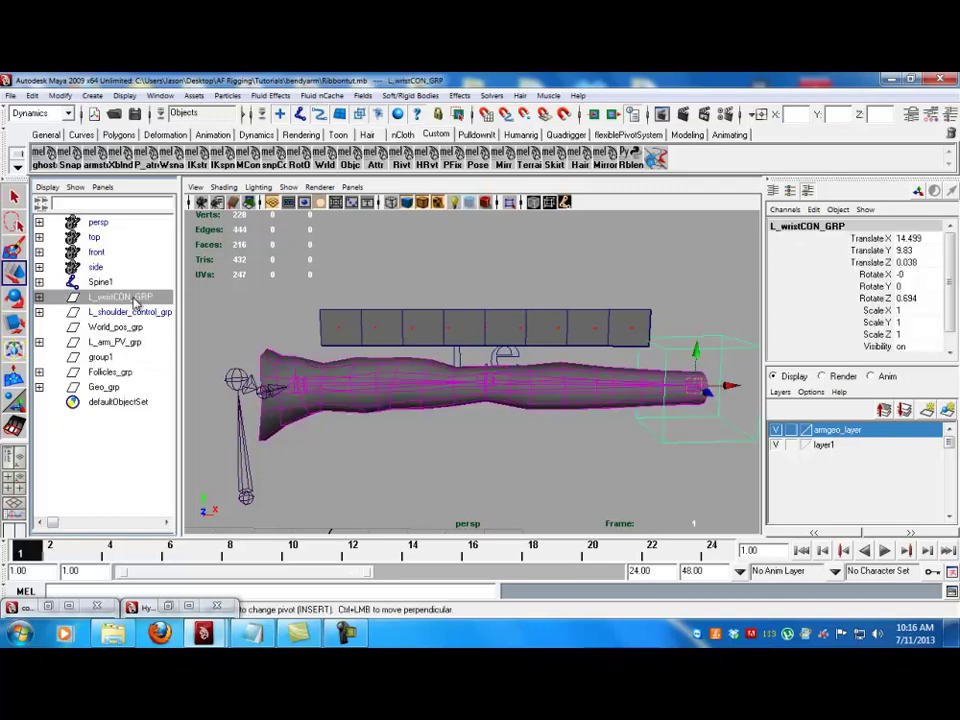
{"action": "key", "text": "ctrl+g"}
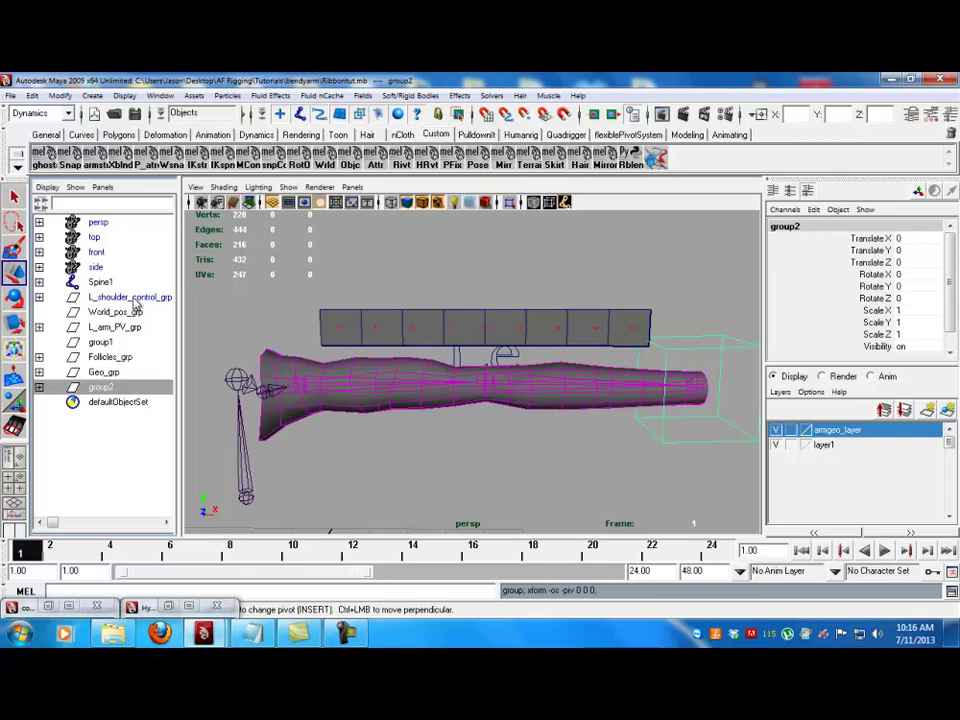
{"action": "double_click", "coordinate": [100, 387]}
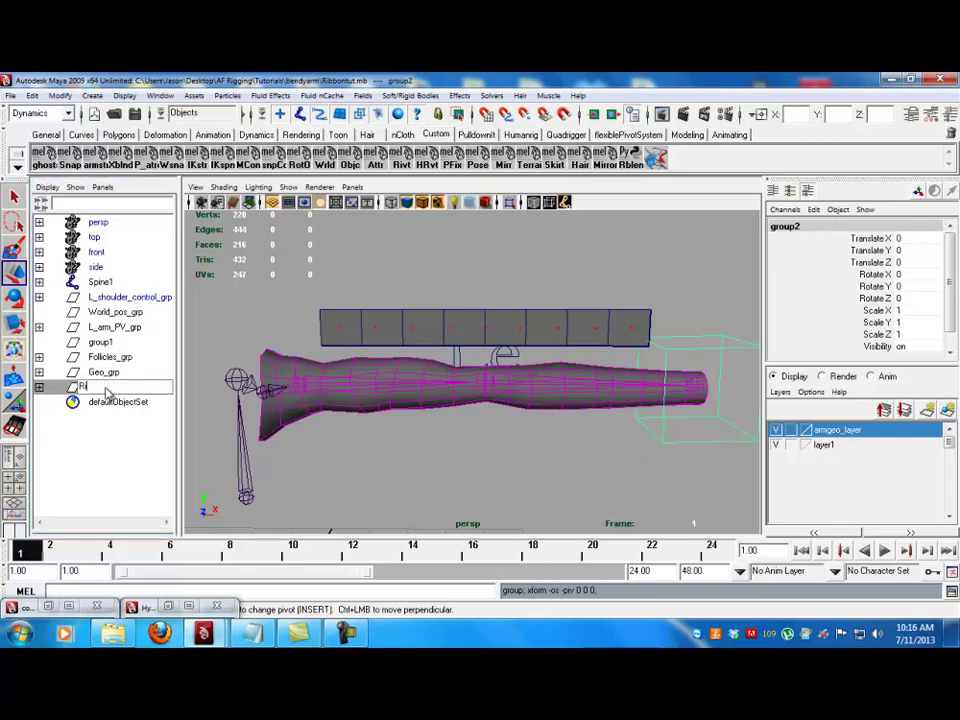
{"action": "type", "text": "Rig_grp"}
{"action": "key", "text": "Return"}
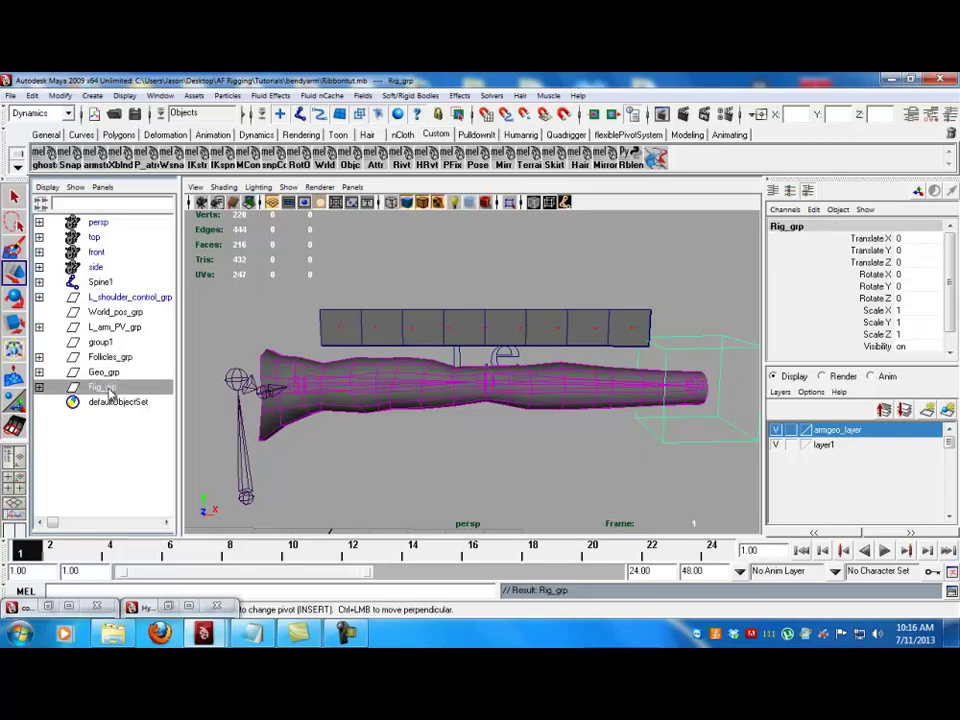
{"action": "left_click", "coordinate": [557, 467]}
- Enlarge the perspective view to a single pane and frame the arm together with the grid centre
{"action": "right_click_drag", "start_coordinate": [556, 452], "coordinate": [528, 429], "text": "alt"}
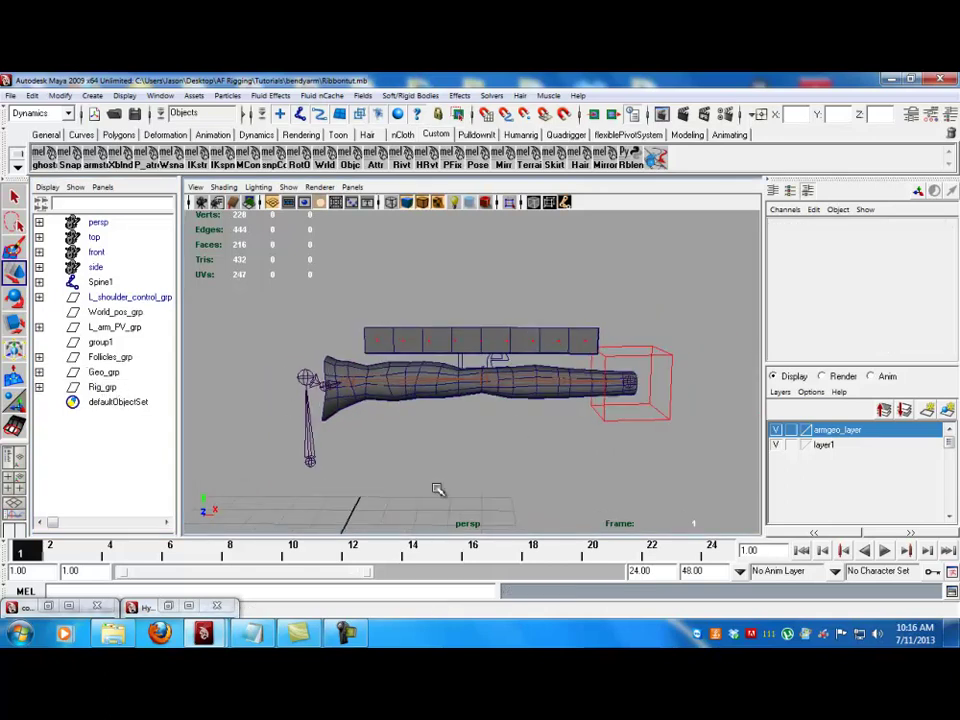
{"action": "left_click_drag", "start_coordinate": [454, 454], "coordinate": [505, 480], "text": "alt"}
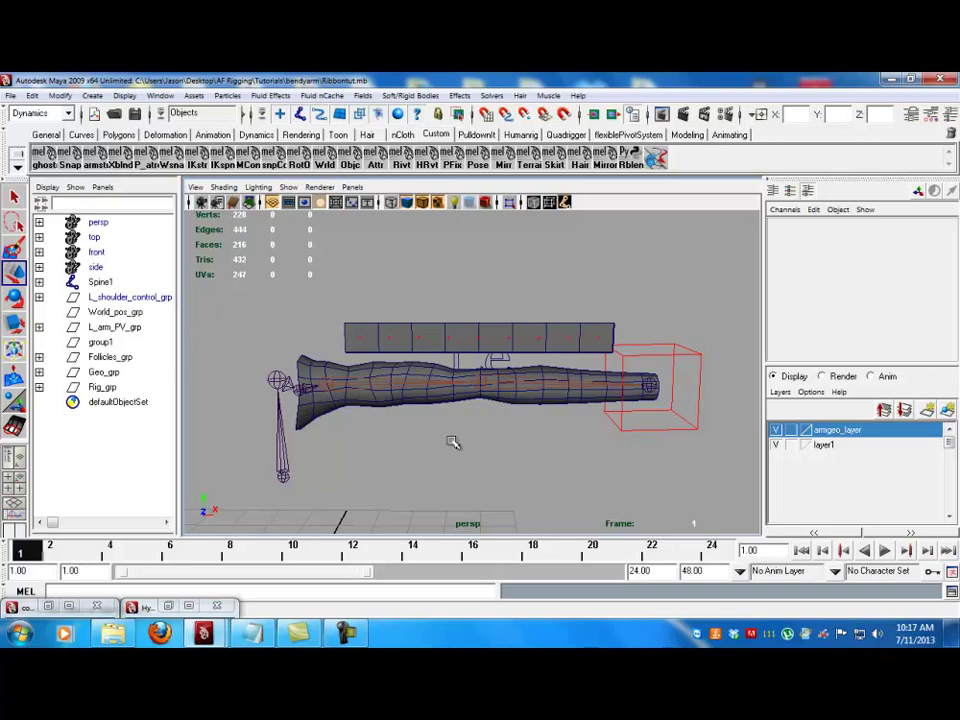
{"action": "left_click_drag", "start_coordinate": [458, 445], "coordinate": [437, 448], "text": "alt"}
{"action": "key", "text": "space"}
{"action": "left_click_drag", "start_coordinate": [390, 396], "coordinate": [371, 388], "text": "alt"}
{"action": "right_click_drag", "start_coordinate": [371, 388], "coordinate": [373, 420], "text": "alt"}
{"action": "middle_click_drag", "start_coordinate": [373, 420], "coordinate": [409, 414], "text": "alt"}
{"action": "right_click_drag", "start_coordinate": [409, 414], "coordinate": [465, 430], "text": "alt"}
{"action": "left_click_drag", "start_coordinate": [465, 430], "coordinate": [428, 440], "text": "alt"}
- Place a single joint near the centre of the grid with the Joint Tool
{"action": "left_click", "coordinate": [40, 113]}
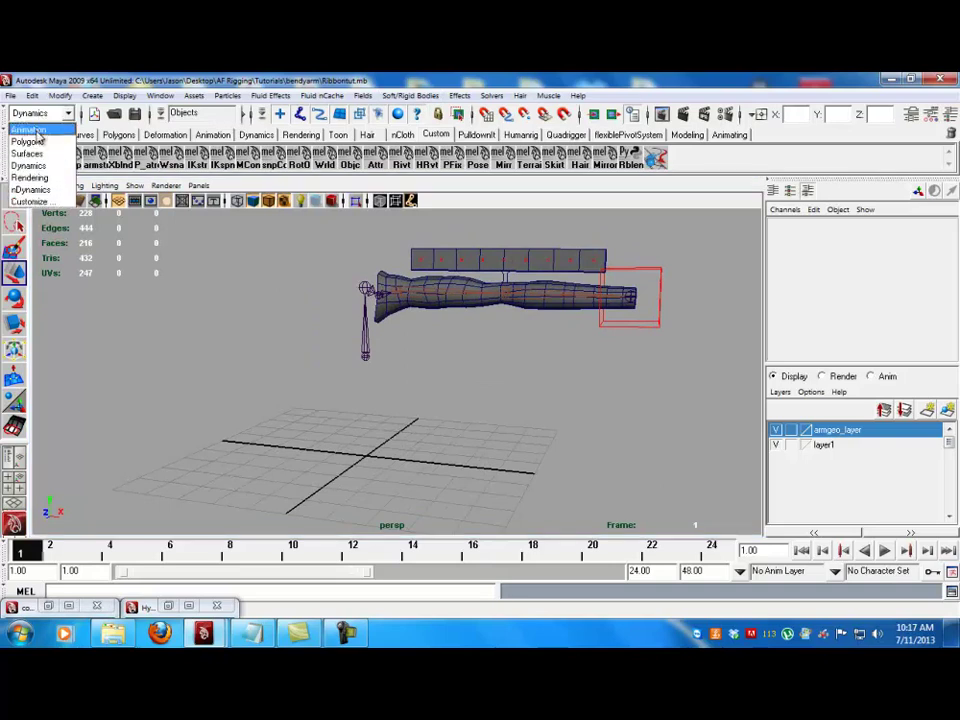
{"action": "left_click", "coordinate": [36, 128]}
{"action": "left_click", "coordinate": [407, 95]}
{"action": "mouse_move", "coordinate": [456, 95]}
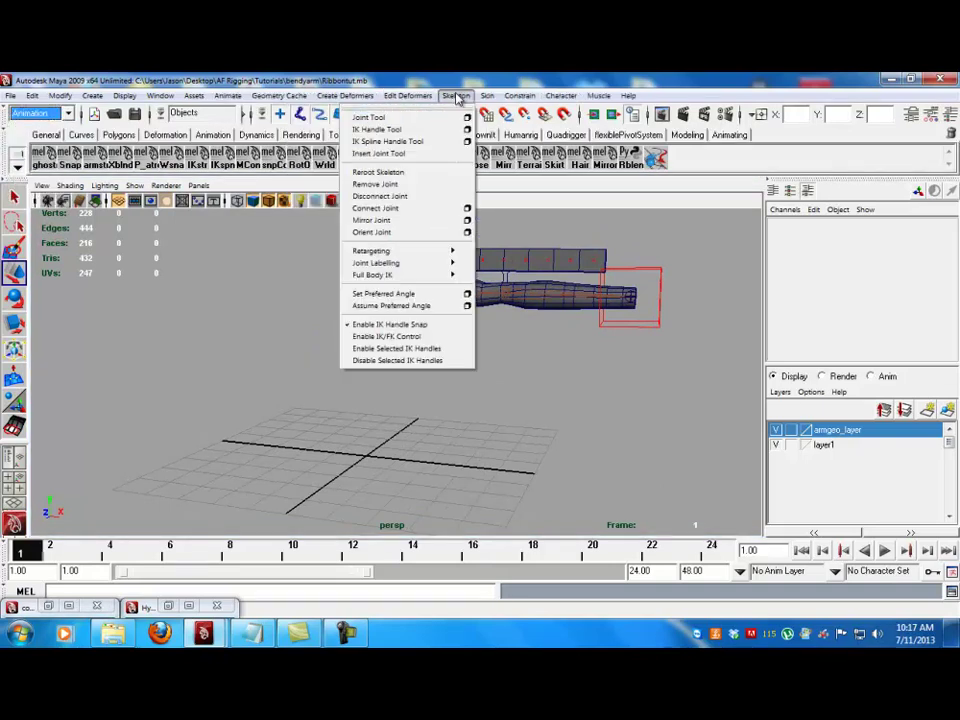
{"action": "left_click", "coordinate": [418, 119]}
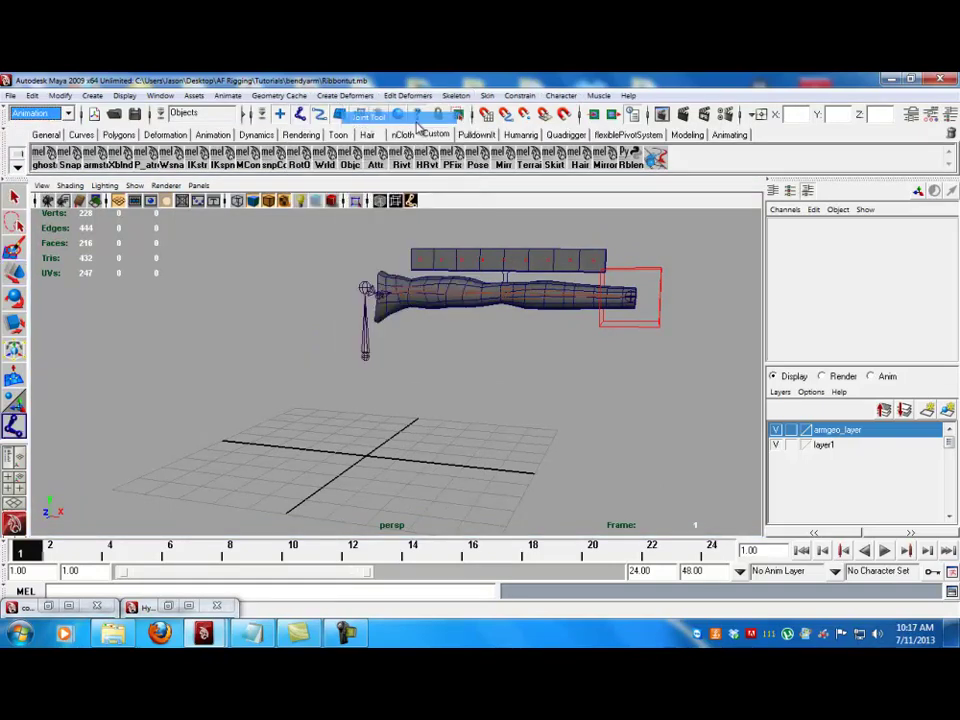
{"action": "left_click", "coordinate": [366, 458]}
{"action": "key", "text": "w"}
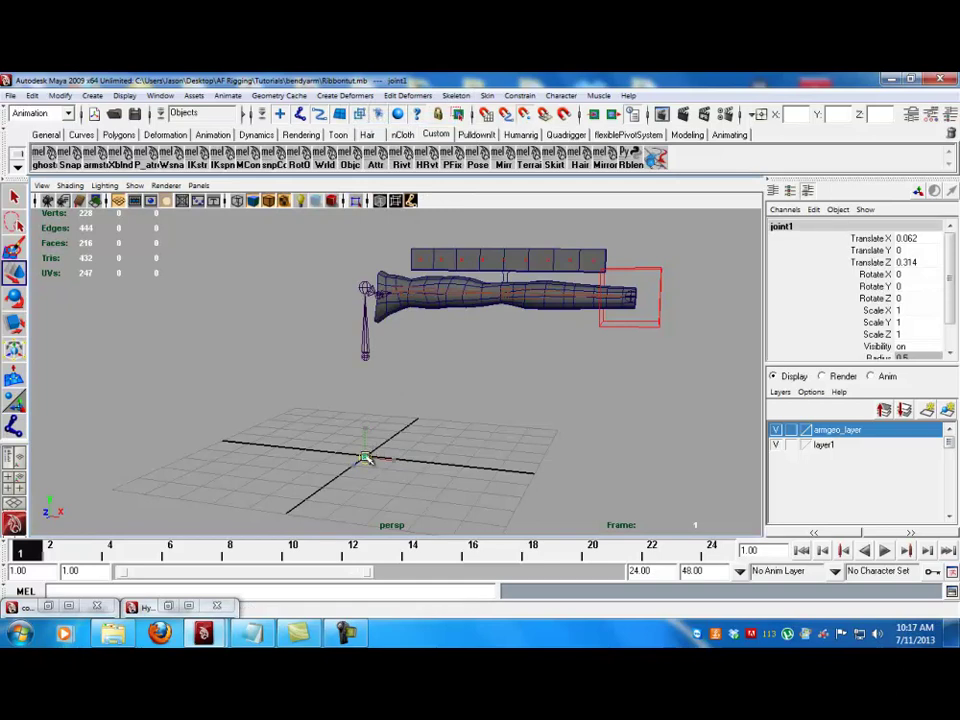
- Set the new joint's Translate X, Y and Z to 0 and rename it Ribbon_bind_joint1
{"action": "left_click_drag", "start_coordinate": [904, 262], "coordinate": [905, 238]}
{"action": "type", "text": "0"}
{"action": "key", "text": "Return"}
{"action": "left_click_drag", "start_coordinate": [397, 454], "coordinate": [458, 452], "text": "alt"}
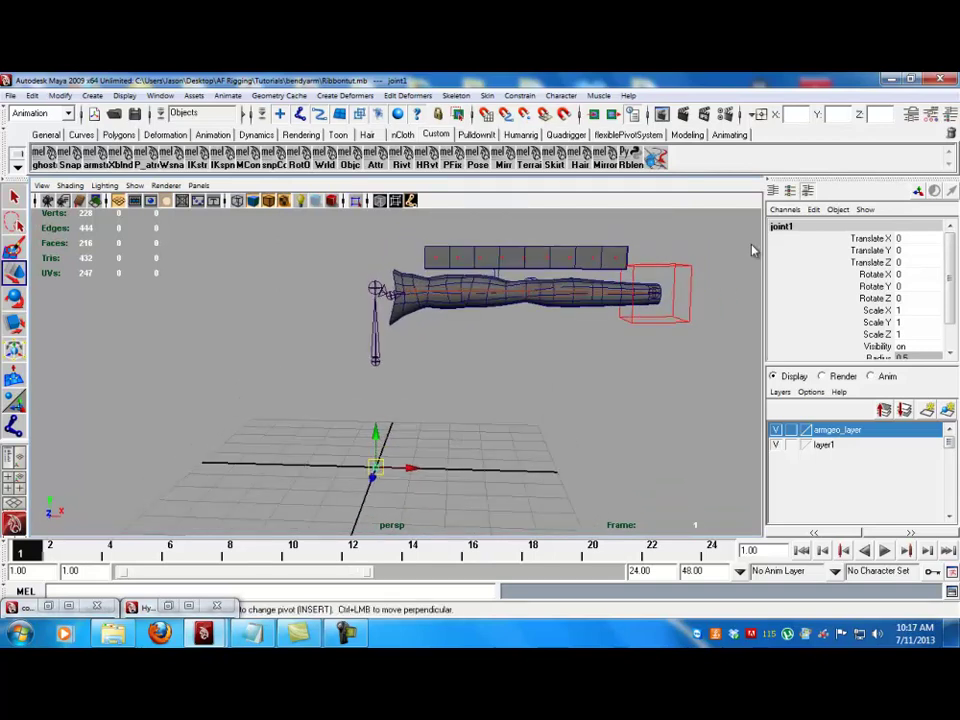
{"action": "double_click", "coordinate": [780, 225]}
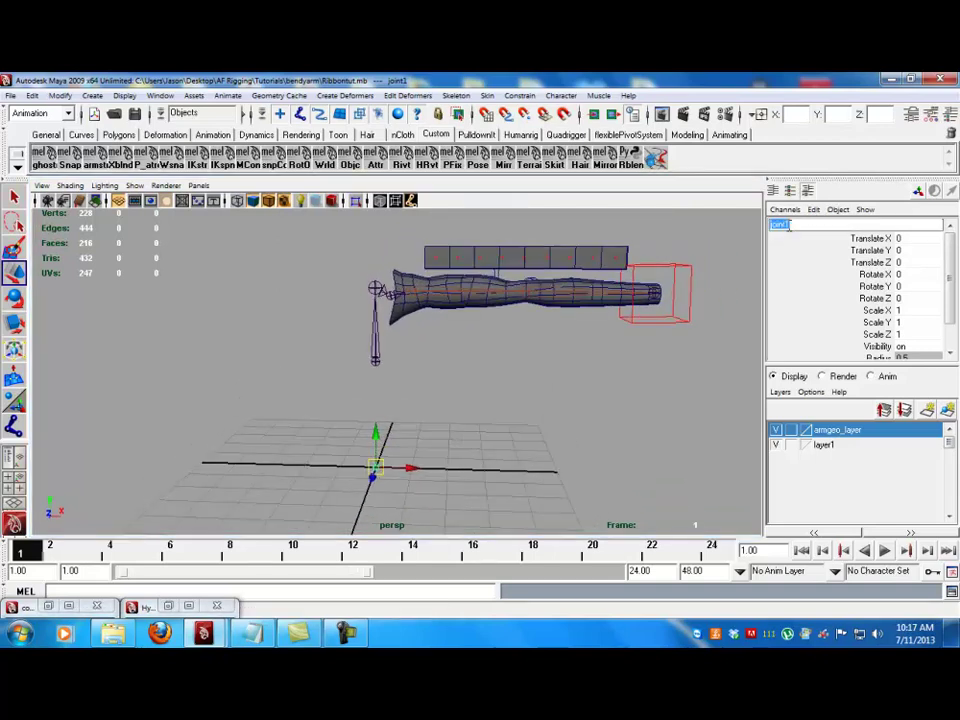
{"action": "type", "text": "Ribbon_bind_joi"}
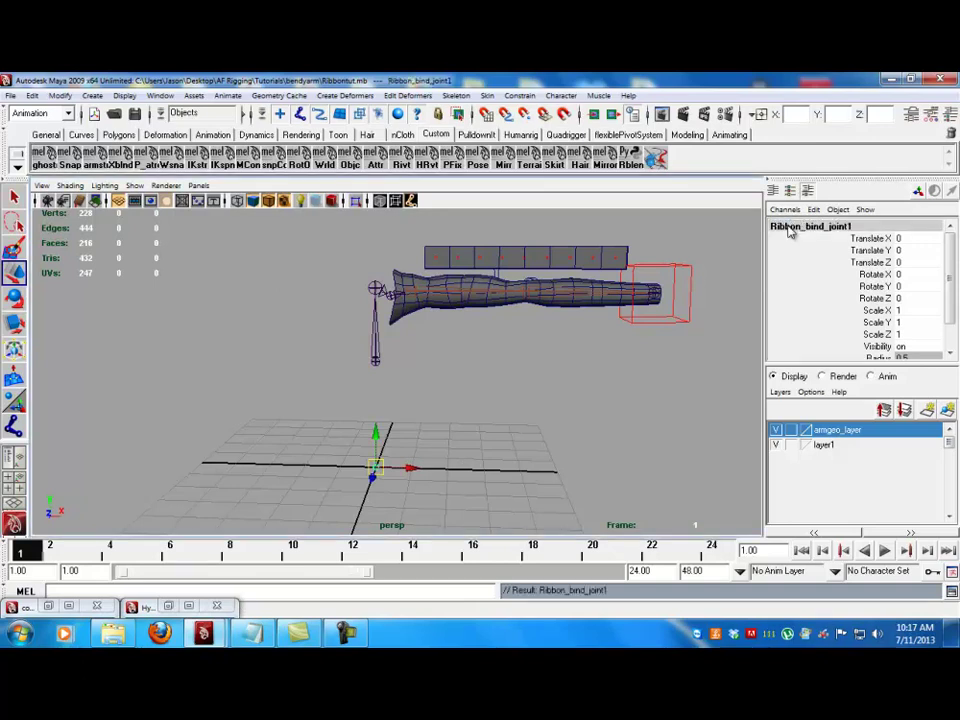
- Show the scene hierarchy and duplicate Ribbon_bind_joint1 until there are nine joints, up to Ribbon_bind_joint9
{"action": "left_click", "coordinate": [14, 457]}
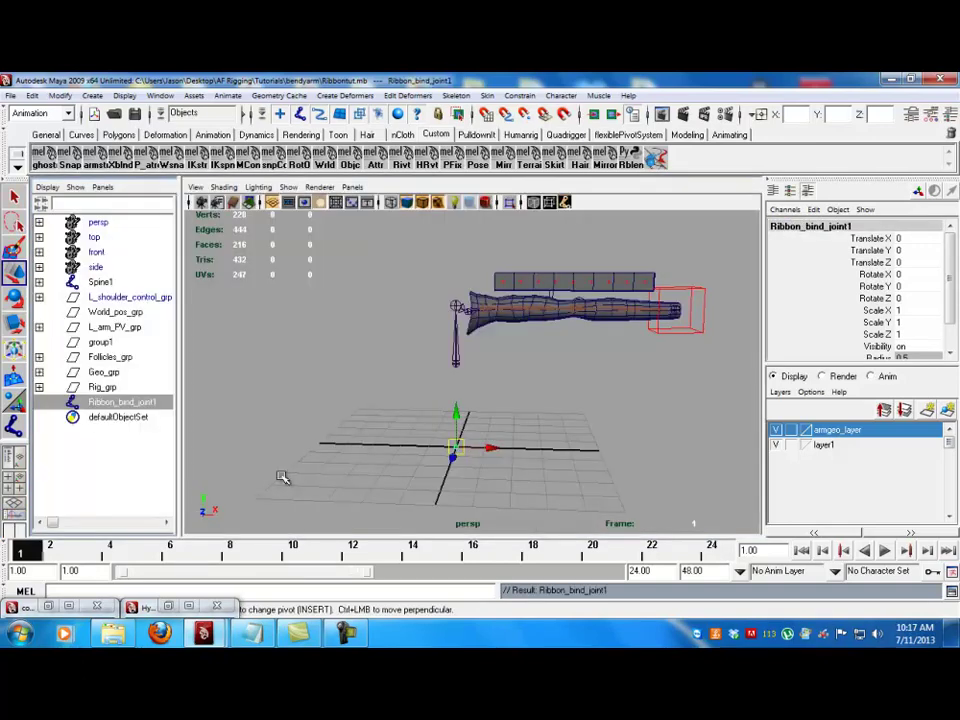
{"action": "key", "text": "ctrl+d"}
{"action": "key", "text": "ctrl+d"}
{"action": "key", "text": "ctrl+d"}
{"action": "key", "text": "ctrl+d"}
{"action": "key", "text": "ctrl+d"}
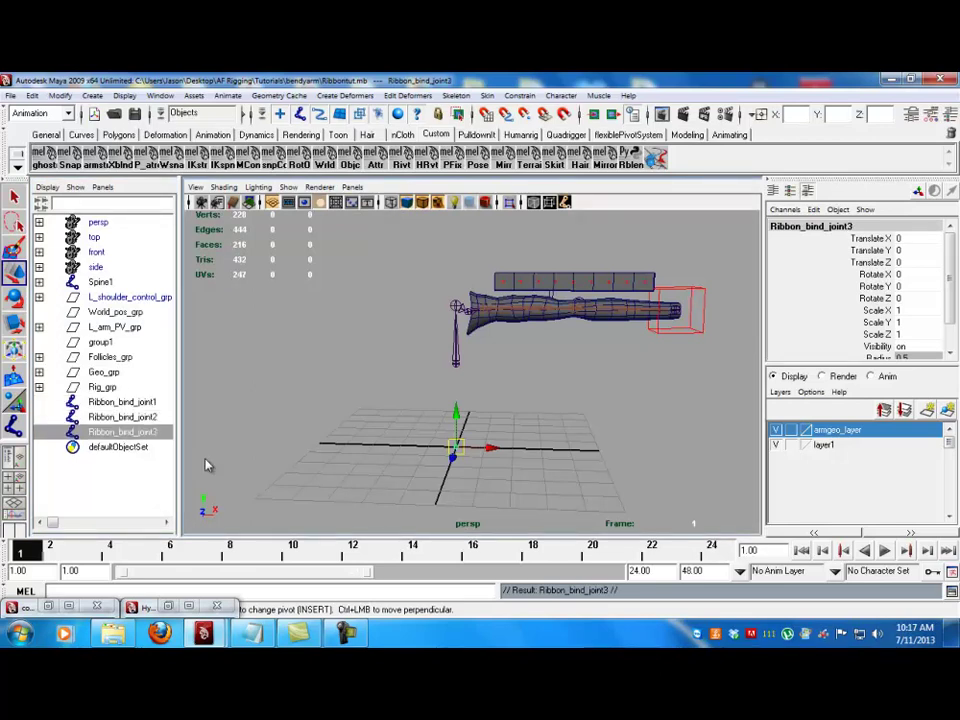
{"action": "key", "text": "ctrl+d"}
{"action": "key", "text": "ctrl+d"}
{"action": "key", "text": "ctrl+d"}
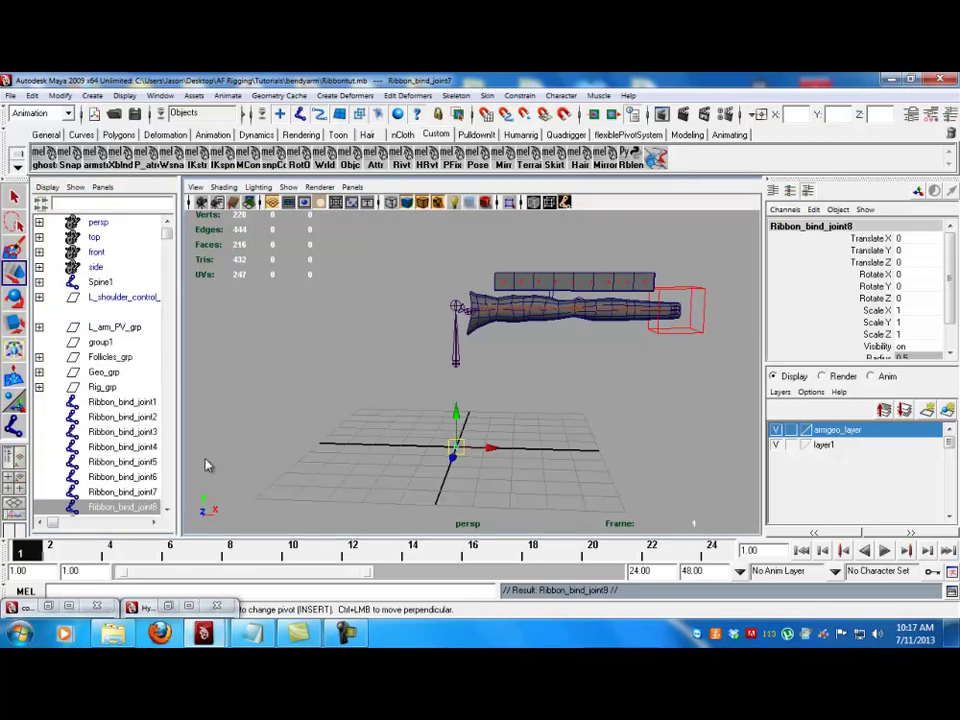
- Expand Follicles_grp and widen the scene hierarchy to show the full follicle names beside the ribbon view
{"action": "left_click_drag", "start_coordinate": [177, 438], "coordinate": [190, 438]}
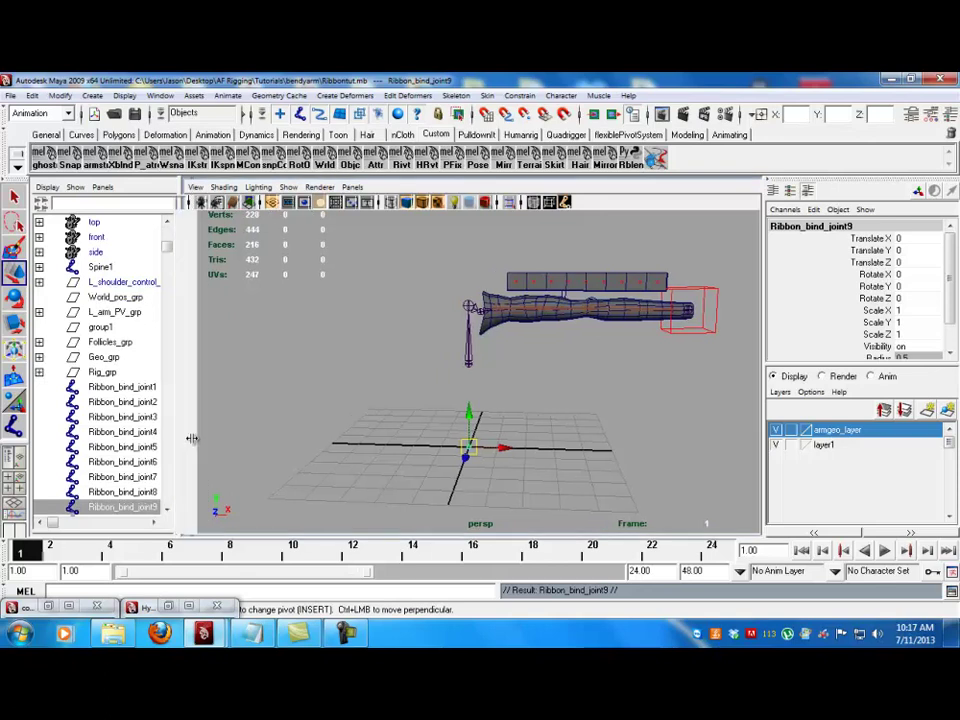
{"action": "left_click", "coordinate": [39, 342]}
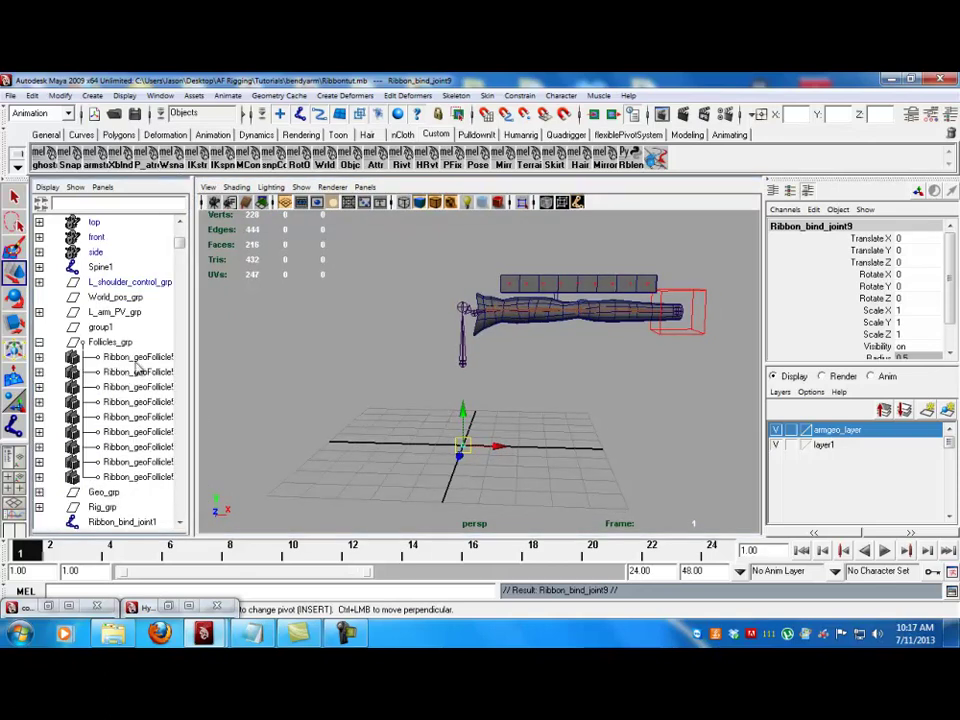
{"action": "scroll", "coordinate": [110, 300], "scroll_direction": "down", "scroll_amount": 2}
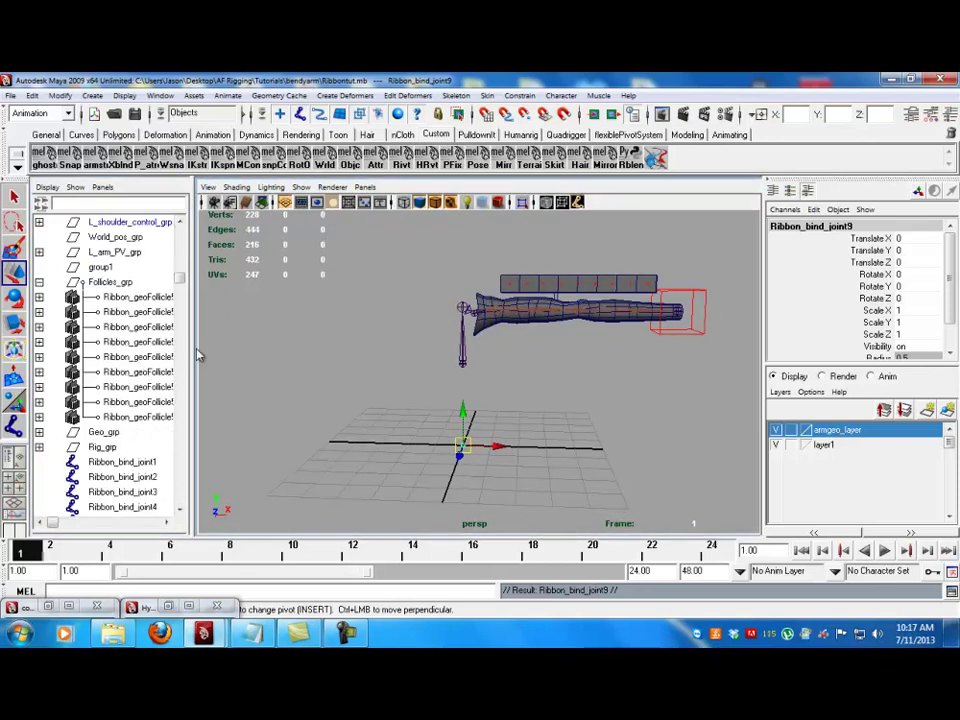
{"action": "left_click_drag", "start_coordinate": [197, 355], "coordinate": [348, 355]}
{"action": "left_click_drag", "start_coordinate": [520, 355], "coordinate": [499, 371], "text": "alt"}
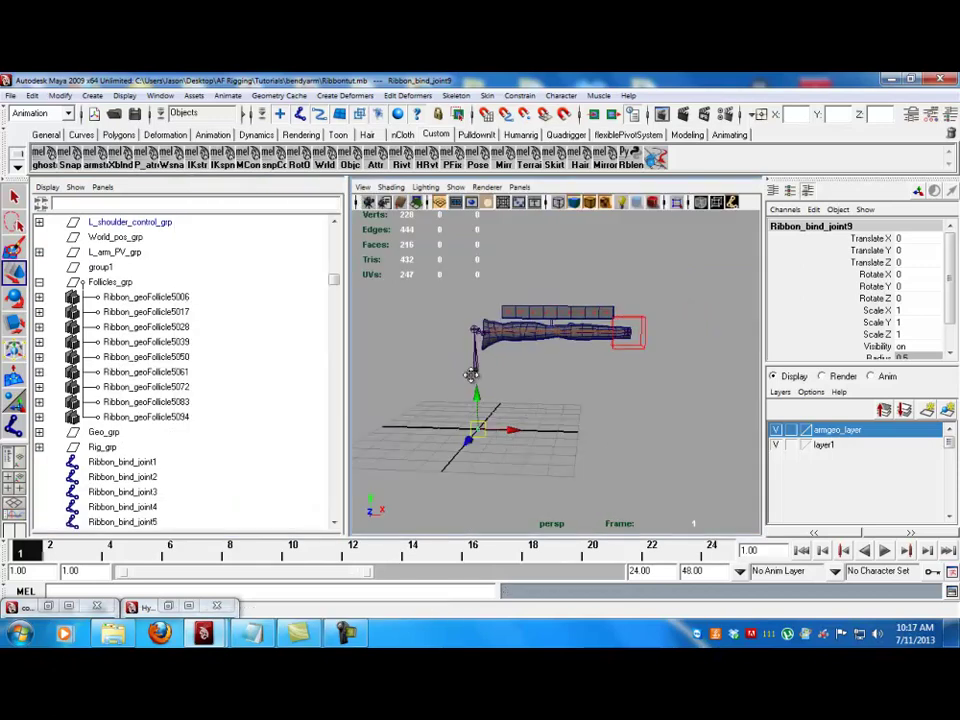
{"action": "right_click_drag", "start_coordinate": [499, 371], "coordinate": [564, 399], "text": "alt"}
{"action": "middle_click_drag", "start_coordinate": [510, 390], "coordinate": [551, 399], "text": "alt"}
{"action": "right_click_drag", "start_coordinate": [551, 399], "coordinate": [535, 395], "text": "alt"}
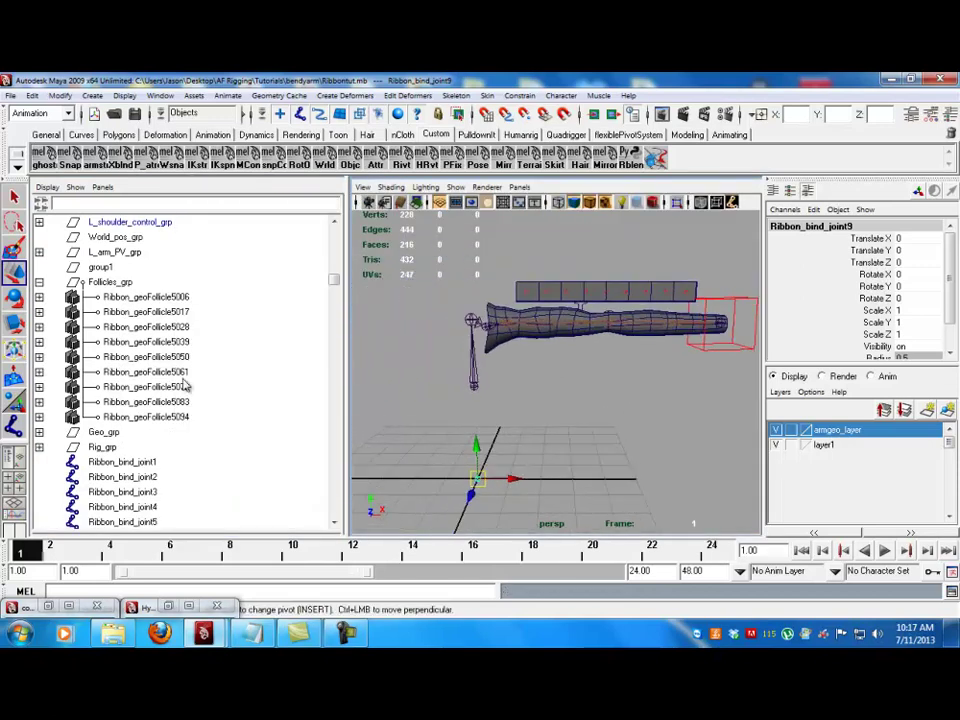
- Parent-constrain Ribbon_bind_joint1 to Ribbon_geoFollicle5094 with Maintain offset off and all translate and rotate axes enabled
{"action": "left_click", "coordinate": [180, 418]}
{"action": "left_click_drag", "start_coordinate": [548, 384], "coordinate": [544, 416], "text": "alt"}
{"action": "left_click", "coordinate": [143, 462], "text": "ctrl"}
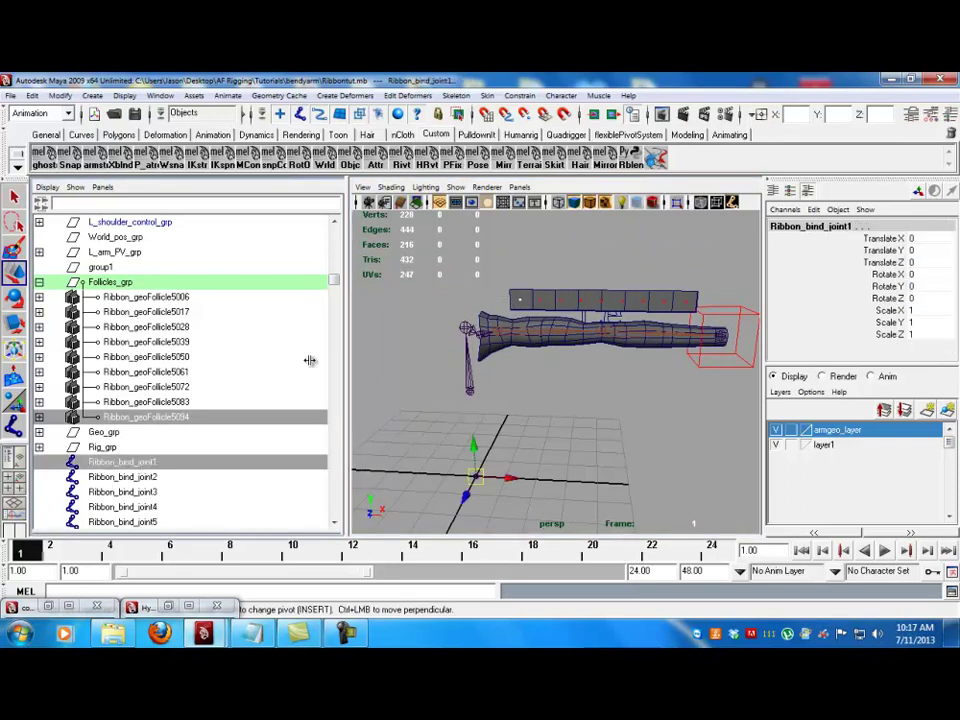
{"action": "left_click", "coordinate": [522, 100]}
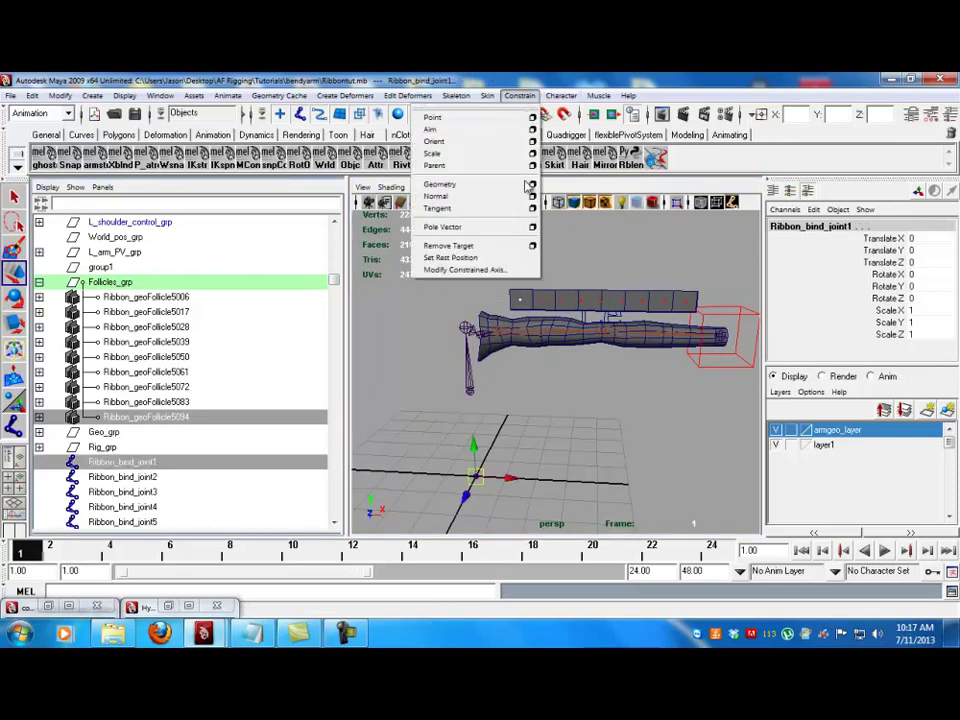
{"action": "left_click", "coordinate": [533, 178]}
{"action": "left_click", "coordinate": [690, 287]}
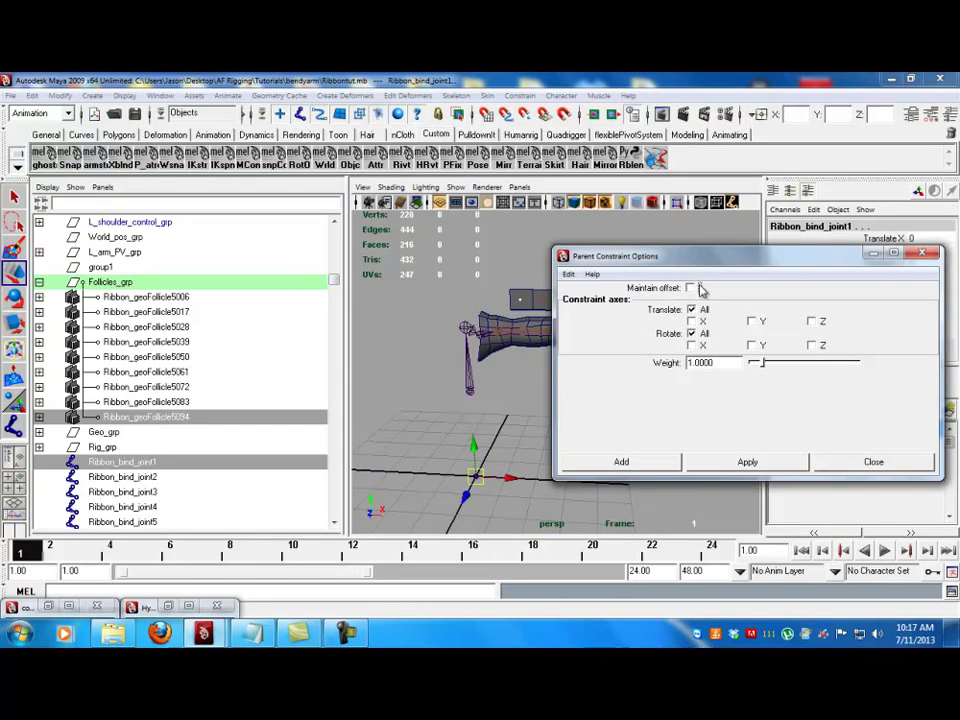
{"action": "left_click", "coordinate": [645, 457]}
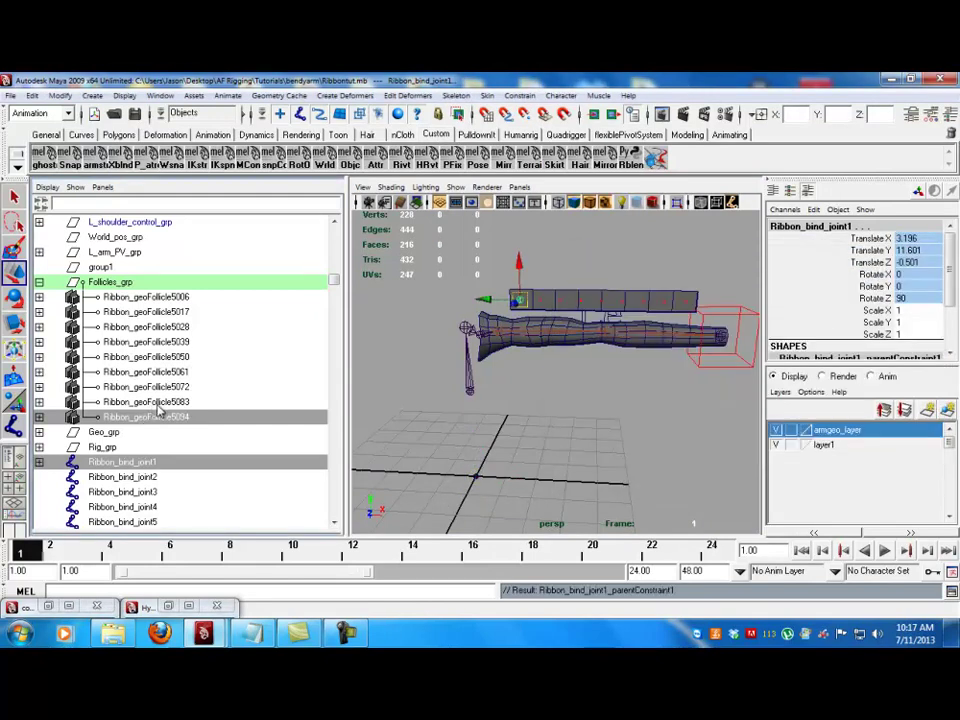
- Parent-constrain Ribbon_bind_joint2, 3 and 4 to Ribbon_geoFollicle5083, 5072 and 5061 respectively
{"action": "left_click", "coordinate": [150, 402]}
{"action": "left_click", "coordinate": [122, 476], "text": "ctrl"}
{"action": "key", "text": "g"}
{"action": "left_click", "coordinate": [145, 387]}
{"action": "left_click", "coordinate": [160, 492], "text": "ctrl"}
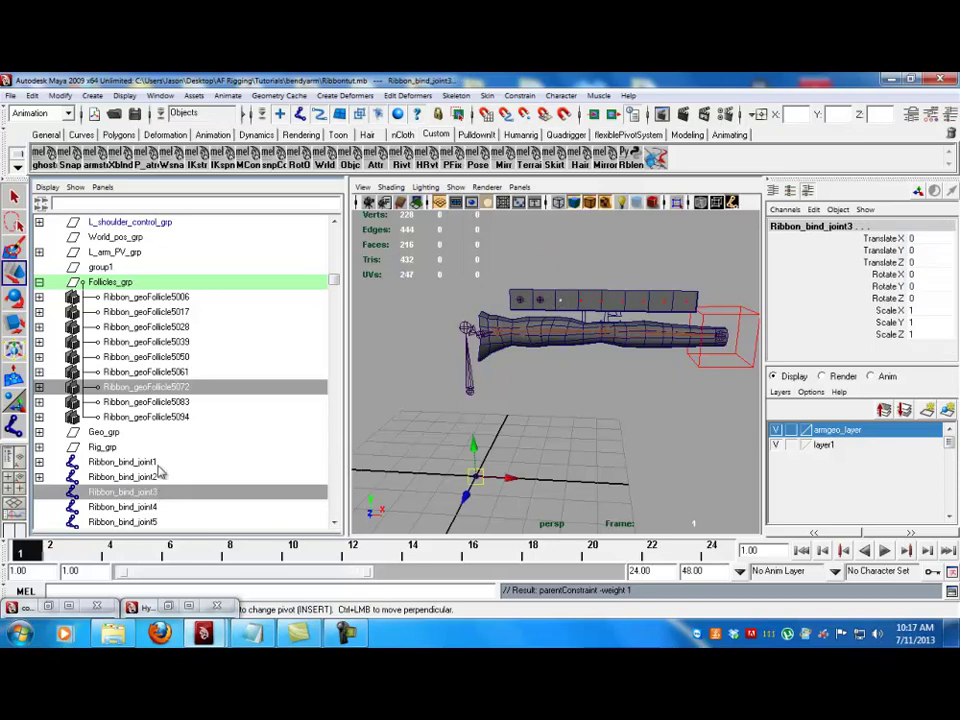
{"action": "key", "text": "g"}
{"action": "left_click", "coordinate": [133, 371]}
{"action": "left_click", "coordinate": [157, 507], "text": "ctrl"}
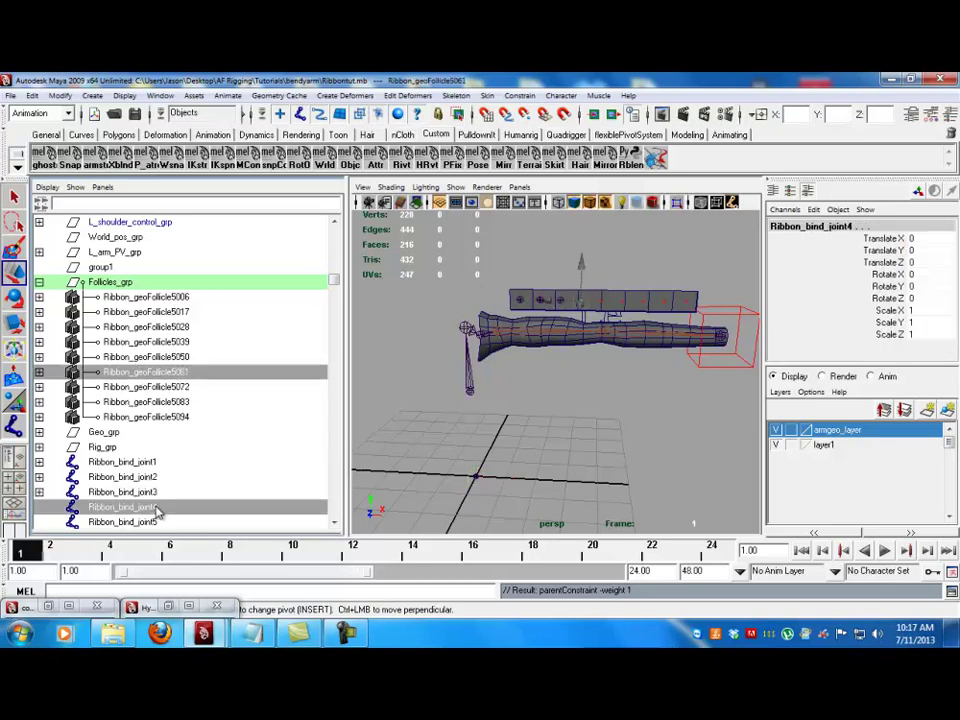
{"action": "key", "text": "g"}
- Parent-constrain Ribbon_bind_joint5 to Ribbon_geoFollicle5050 and Ribbon_bind_joint6 to Ribbon_geoFollicle5039
{"action": "left_click", "coordinate": [150, 357]}
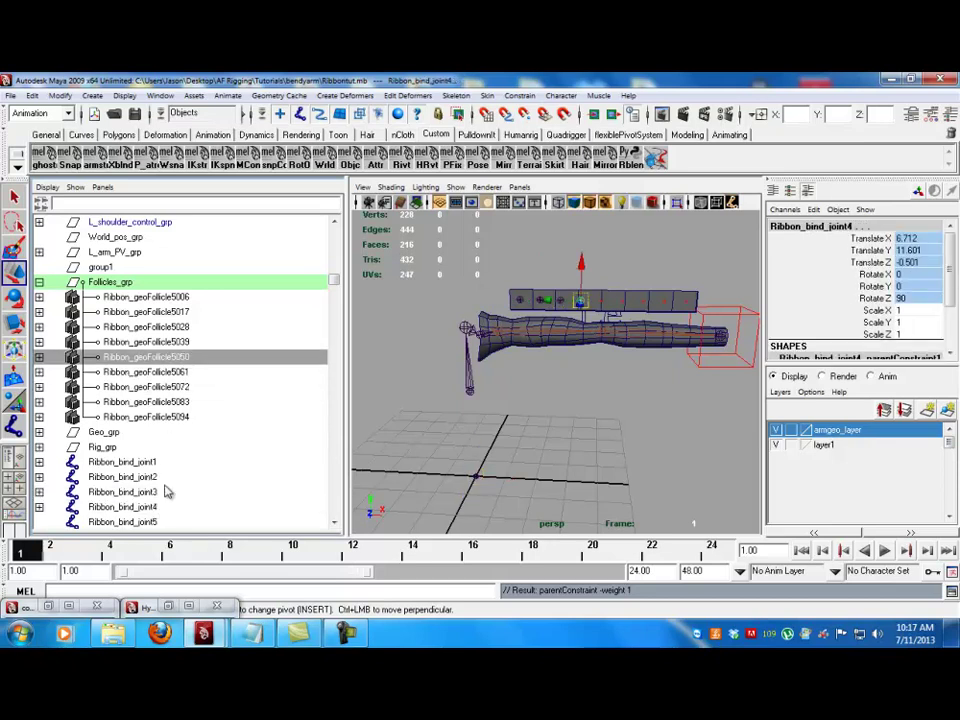
{"action": "left_click", "coordinate": [150, 522], "text": "ctrl"}
{"action": "key", "text": "g"}
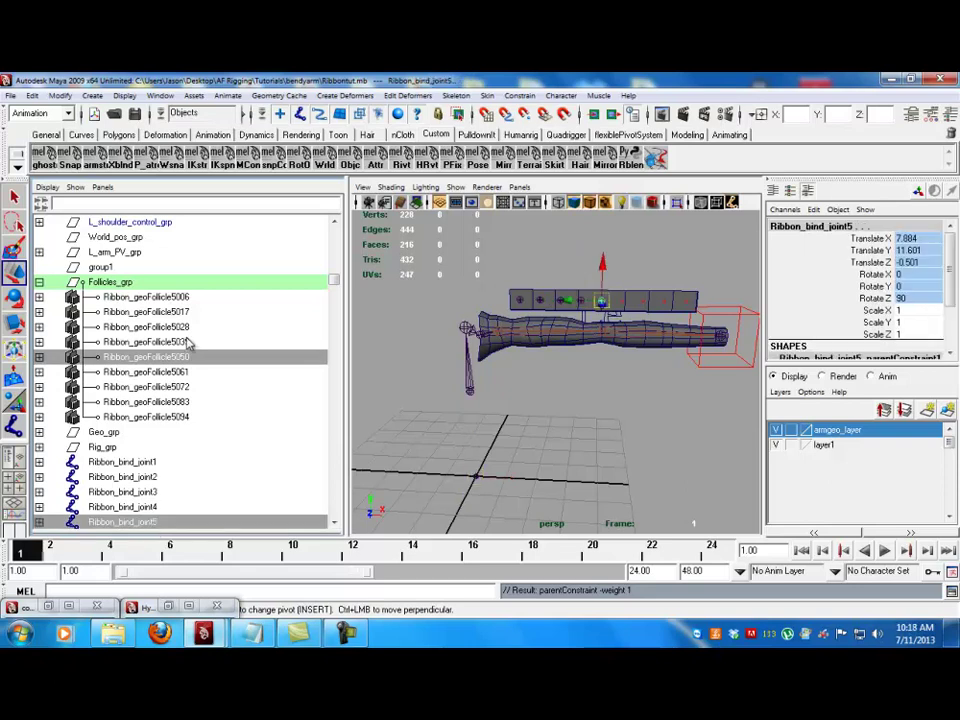
{"action": "left_click", "coordinate": [150, 341]}
{"action": "scroll", "coordinate": [190, 345], "scroll_direction": "down", "scroll_amount": 4}
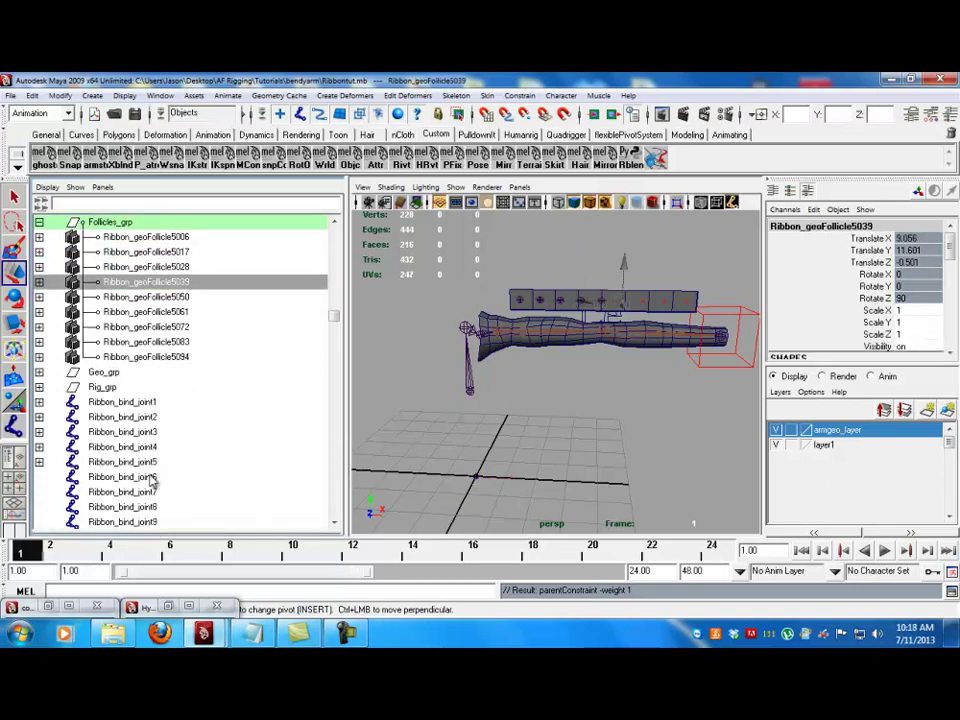
{"action": "left_click", "coordinate": [152, 478], "text": "ctrl"}
{"action": "key", "text": "g"}
- Parent-constrain Ribbon_bind_joint7, 8 and 9 to Ribbon_geoFollicle5028, 5017 and 5006 respectively
{"action": "left_click", "coordinate": [185, 267]}
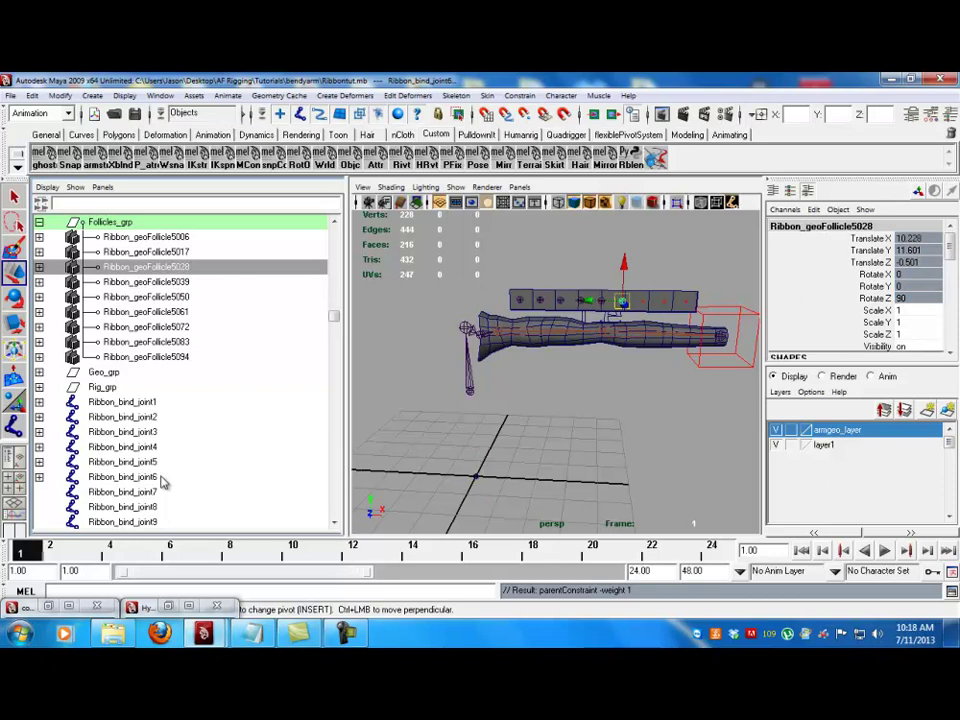
{"action": "left_click", "coordinate": [162, 491], "text": "ctrl"}
{"action": "key", "text": "g"}
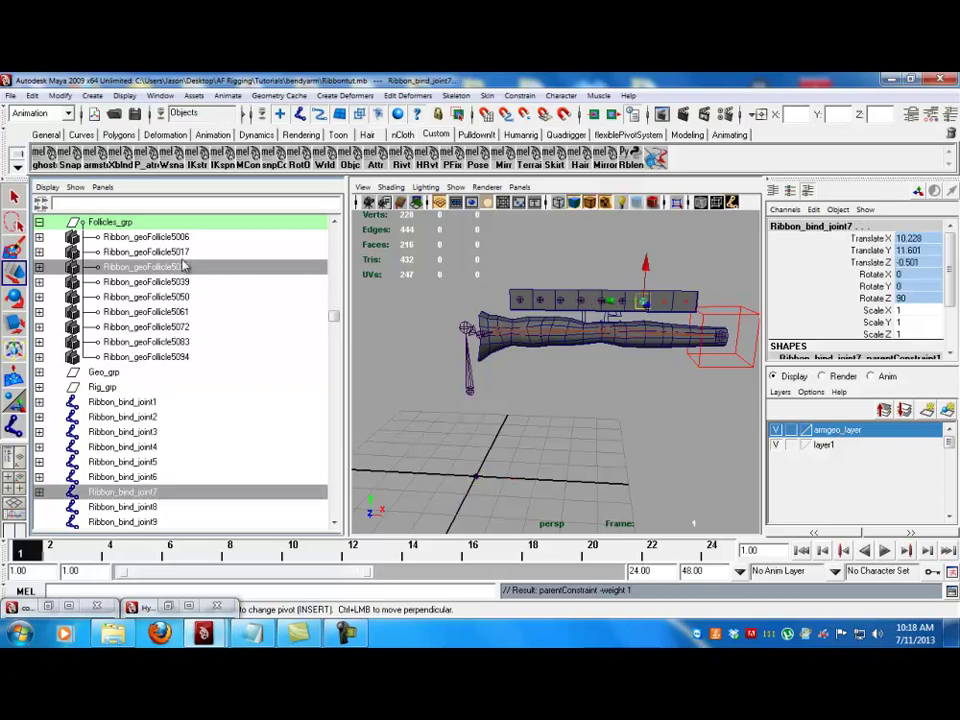
{"action": "left_click", "coordinate": [145, 252]}
{"action": "left_click", "coordinate": [140, 508], "text": "ctrl"}
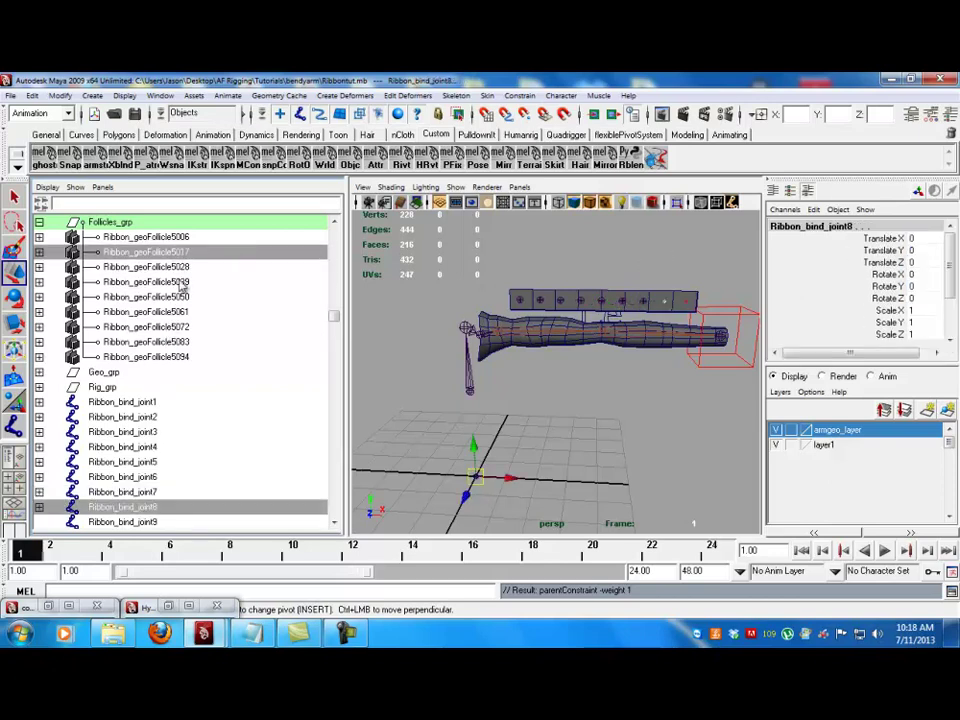
{"action": "key", "text": "g"}
{"action": "left_click", "coordinate": [160, 237]}
{"action": "left_click", "coordinate": [150, 522], "text": "ctrl"}
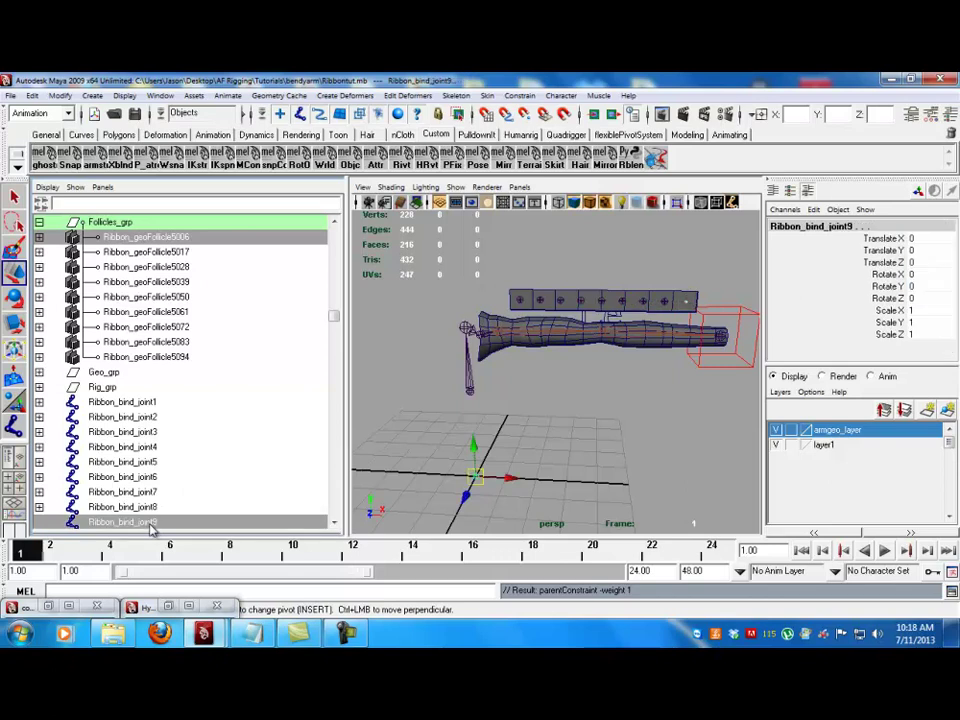
{"action": "key", "text": "g"}
- Test the ribbon by moving its end and middle control vertices, undo each move and return to object selection
{"action": "left_click", "coordinate": [536, 429]}
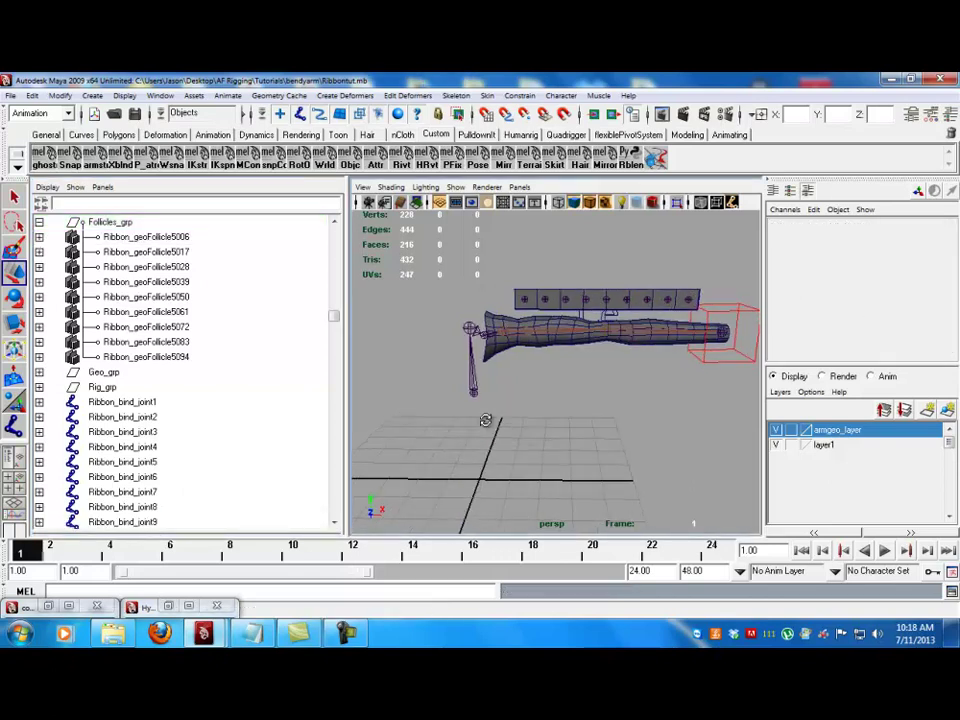
{"action": "mouse_move", "coordinate": [515, 320]}
{"action": "left_mouse_down", "text": "alt"}
{"action": "mouse_move", "coordinate": [510, 345]}
{"action": "mouse_move", "coordinate": [506, 326]}
{"action": "left_mouse_up", "text": "alt"}
{"action": "right_click_drag", "start_coordinate": [506, 326], "coordinate": [478, 325]}
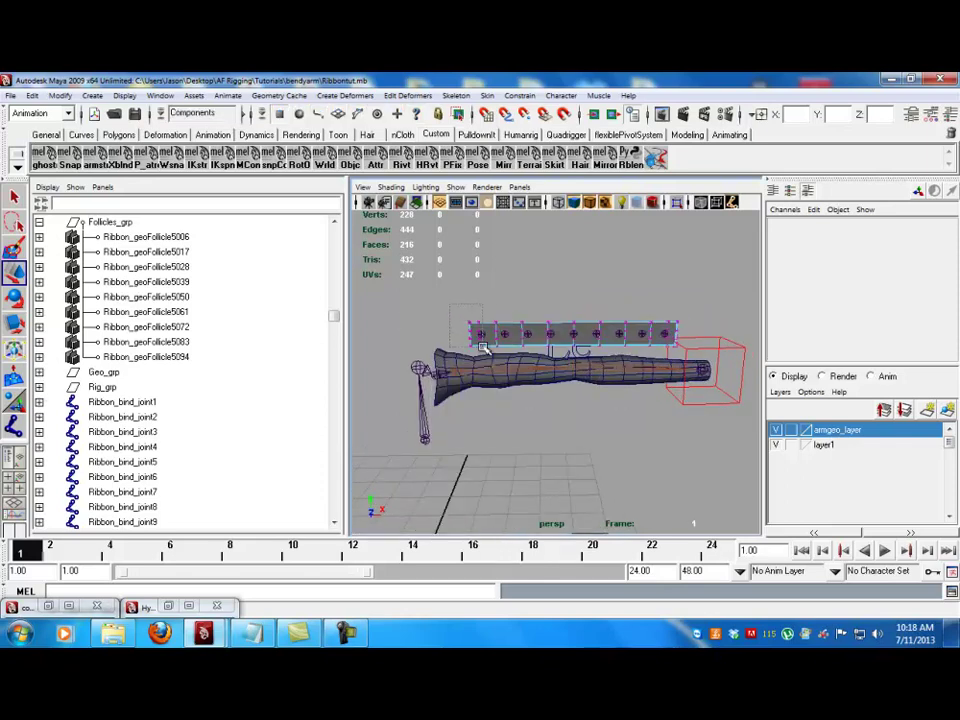
{"action": "left_click", "coordinate": [476, 333]}
{"action": "mouse_move", "coordinate": [474, 334]}
{"action": "left_mouse_down"}
{"action": "mouse_move", "coordinate": [417, 321]}
{"action": "mouse_move", "coordinate": [419, 370]}
{"action": "mouse_move", "coordinate": [417, 300]}
{"action": "left_mouse_up"}
{"action": "key", "text": "ctrl+z"}
{"action": "left_click_drag", "start_coordinate": [542, 301], "coordinate": [597, 351]}
{"action": "left_click_drag", "start_coordinate": [590, 288], "coordinate": [590, 237]}
{"action": "key", "text": "ctrl+z"}
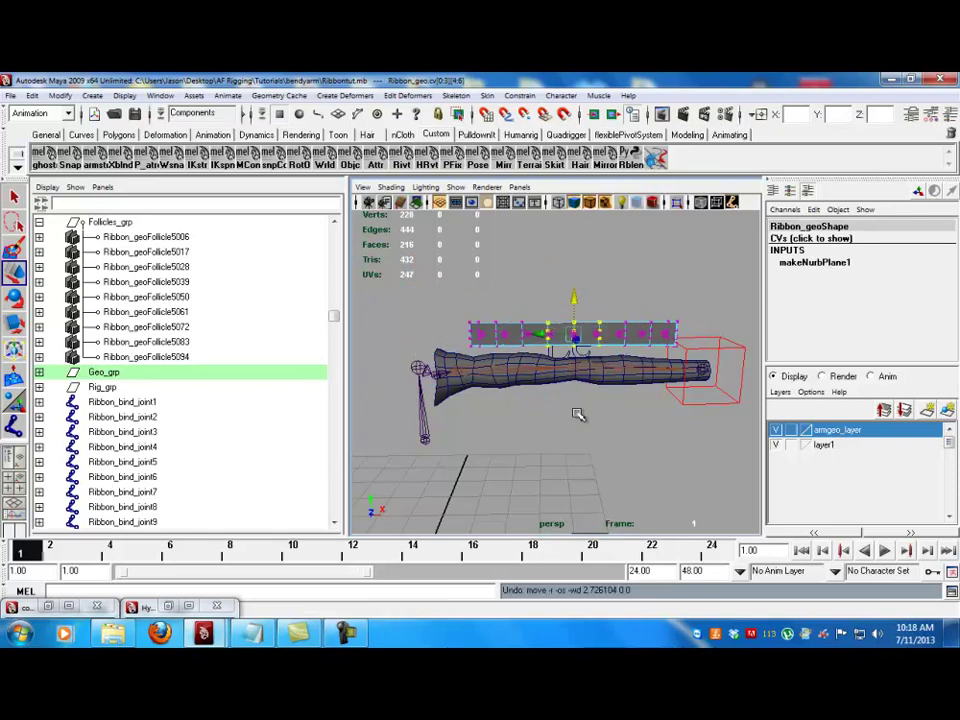
{"action": "left_click", "coordinate": [573, 398]}
{"action": "key", "text": "F8"}
{"action": "left_click", "coordinate": [578, 401]}
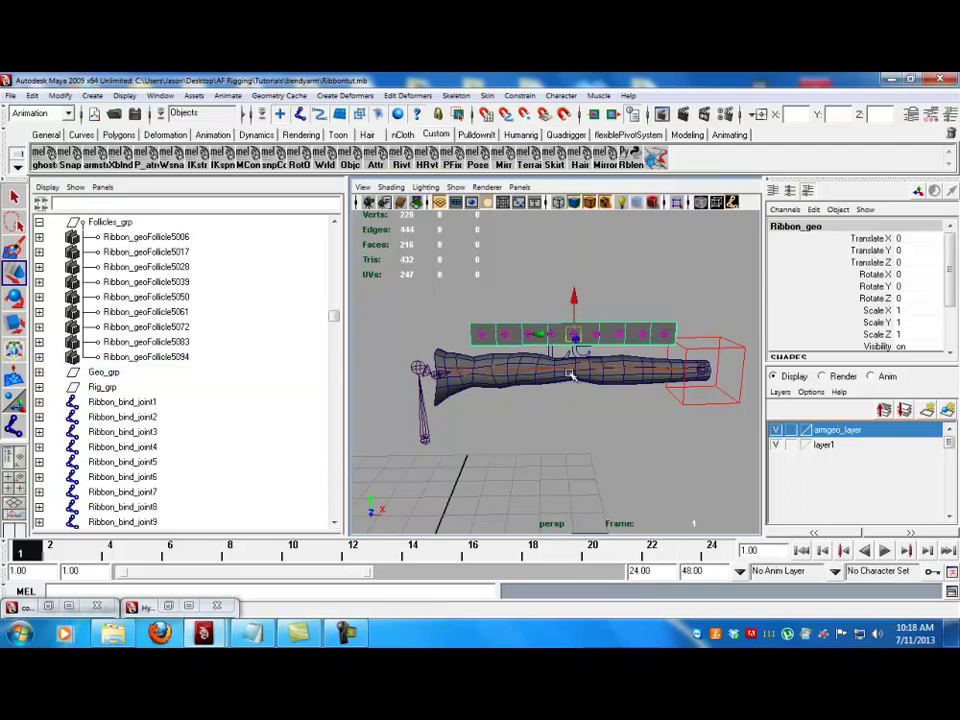
- Collapse Follicles_grp in the scene hierarchy and enlarge the perspective view of the arm to fill the workspace
{"action": "middle_click_drag", "start_coordinate": [577, 367], "coordinate": [558, 368], "text": "alt"}
{"action": "left_click_drag", "start_coordinate": [560, 370], "coordinate": [520, 380], "text": "alt"}
{"action": "scroll", "coordinate": [157, 307], "scroll_direction": "up", "scroll_amount": 2}
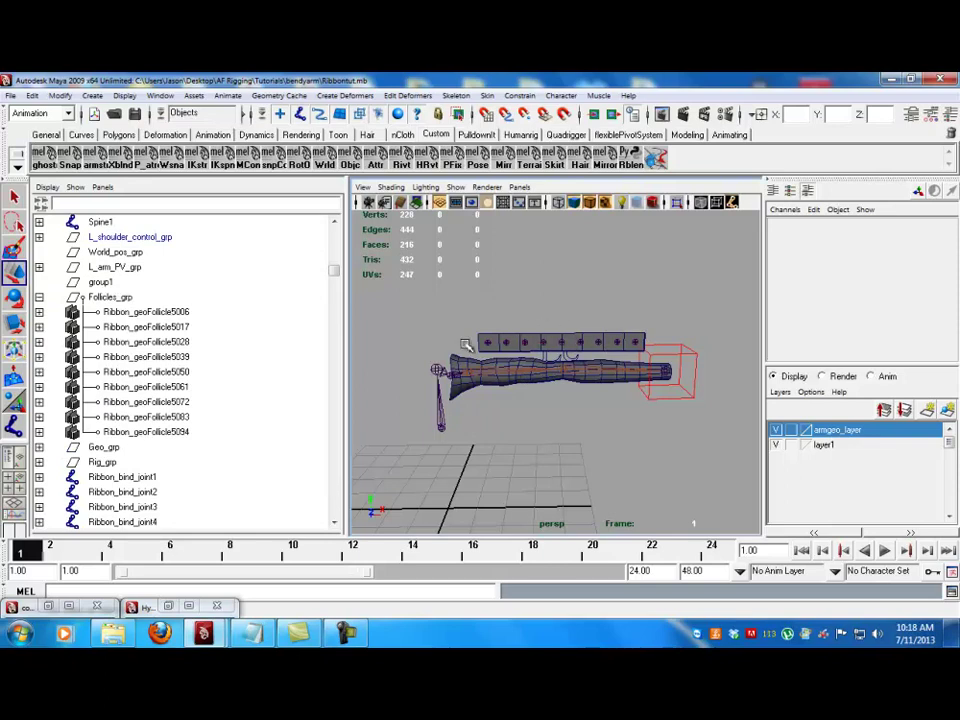
{"action": "left_click", "coordinate": [39, 297]}
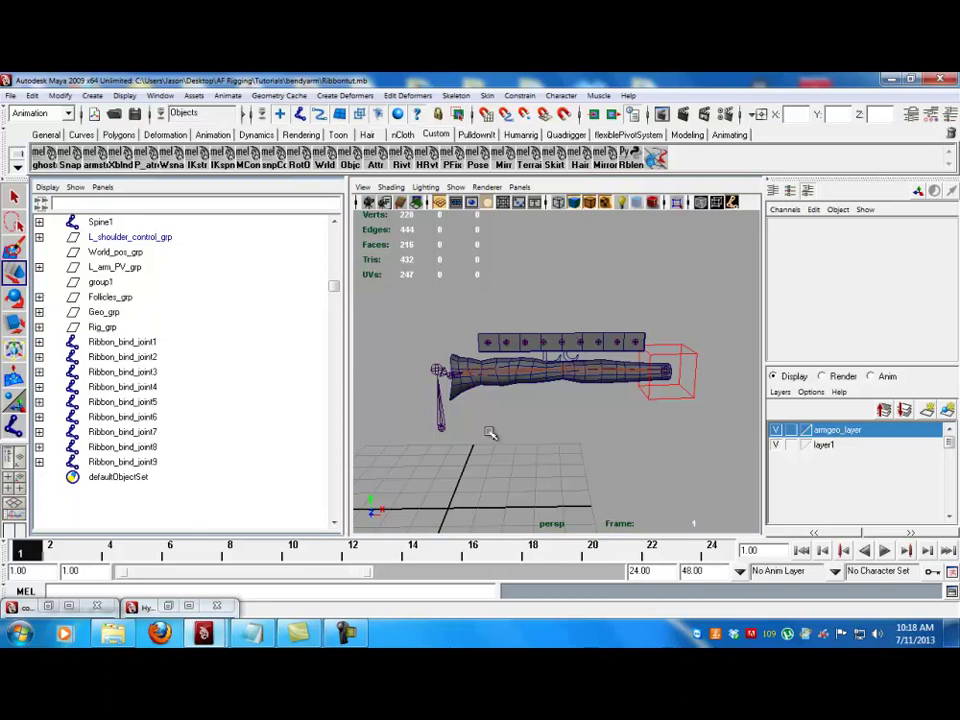
{"action": "key", "text": "space"}
{"action": "left_click_drag", "start_coordinate": [370, 393], "coordinate": [370, 429], "text": "alt"}
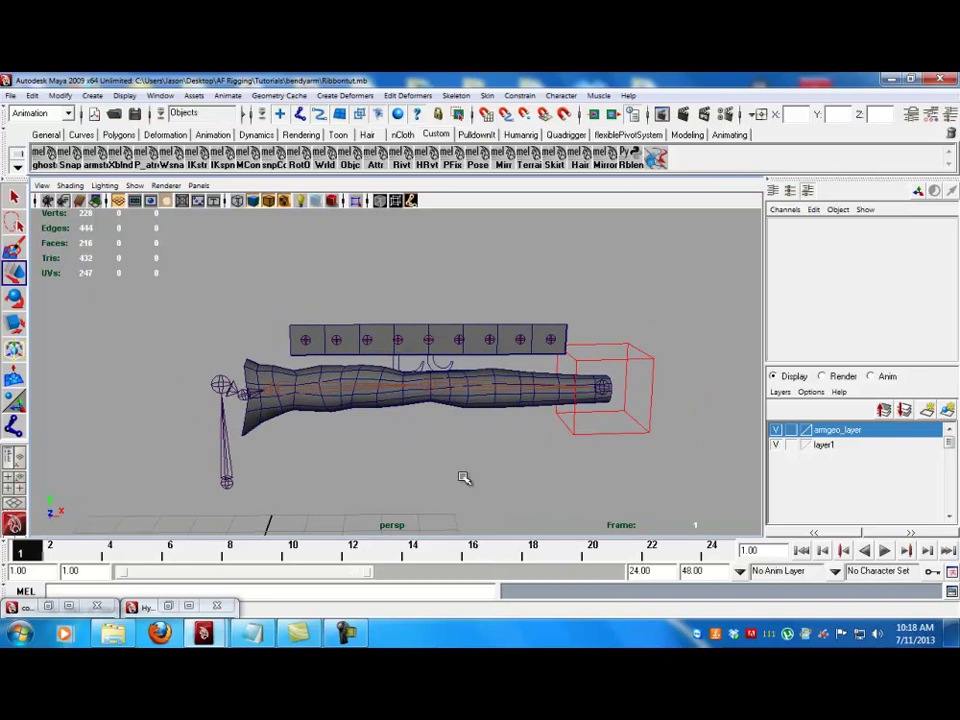
{"action": "left_click_drag", "start_coordinate": [464, 478], "coordinate": [407, 464], "text": "alt"}
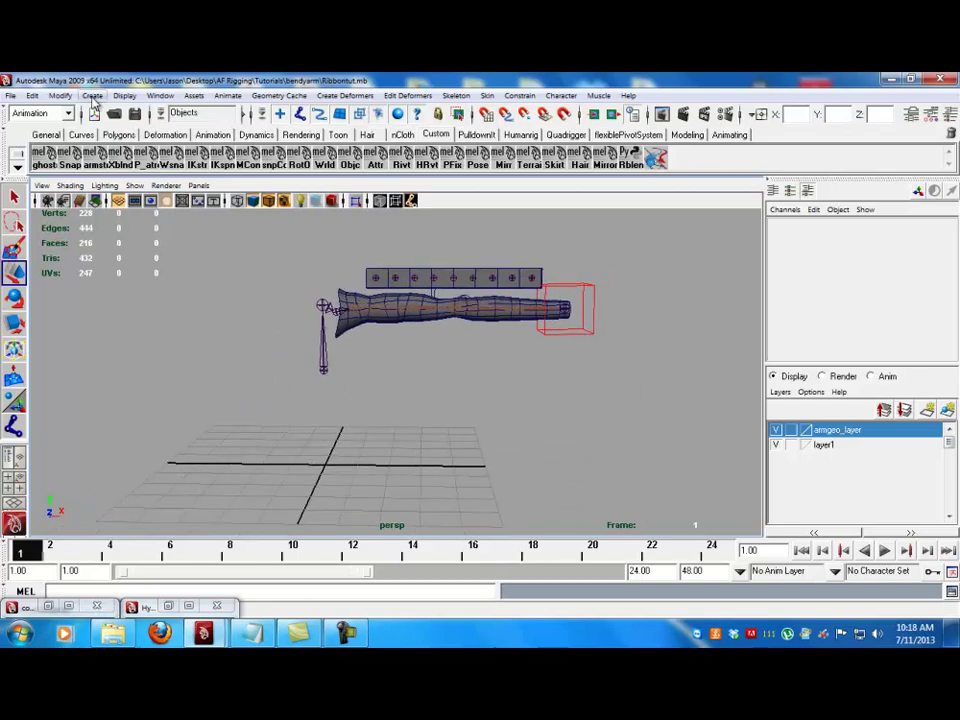
- Place a single new joint at the grid origin with the Joint Tool
{"action": "left_click", "coordinate": [456, 95]}
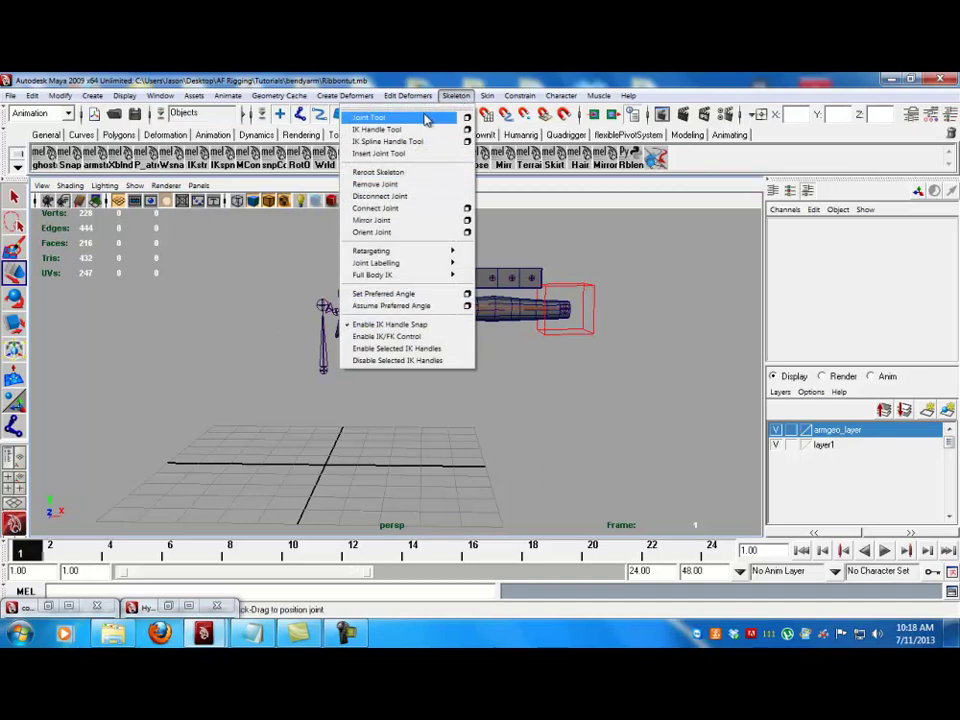
{"action": "left_click", "coordinate": [425, 118]}
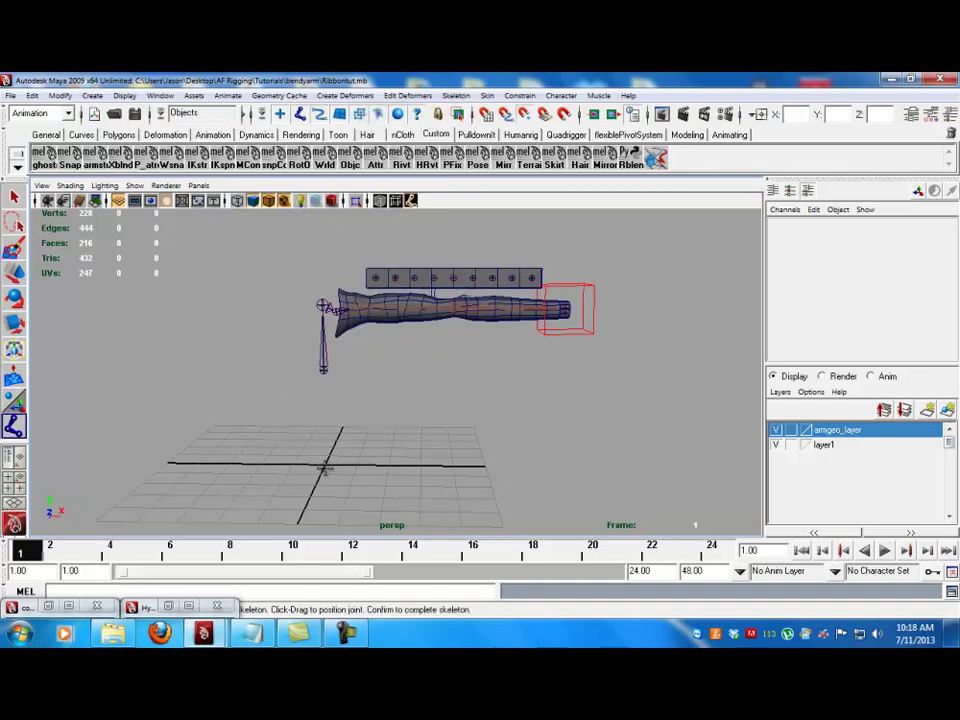
{"action": "middle_click_drag", "start_coordinate": [300, 455], "coordinate": [336, 386], "text": "alt"}
{"action": "left_click_drag", "start_coordinate": [336, 386], "coordinate": [345, 432], "text": "alt"}
{"action": "right_click_drag", "start_coordinate": [345, 432], "coordinate": [430, 483], "text": "alt"}
{"action": "left_click", "coordinate": [348, 432]}
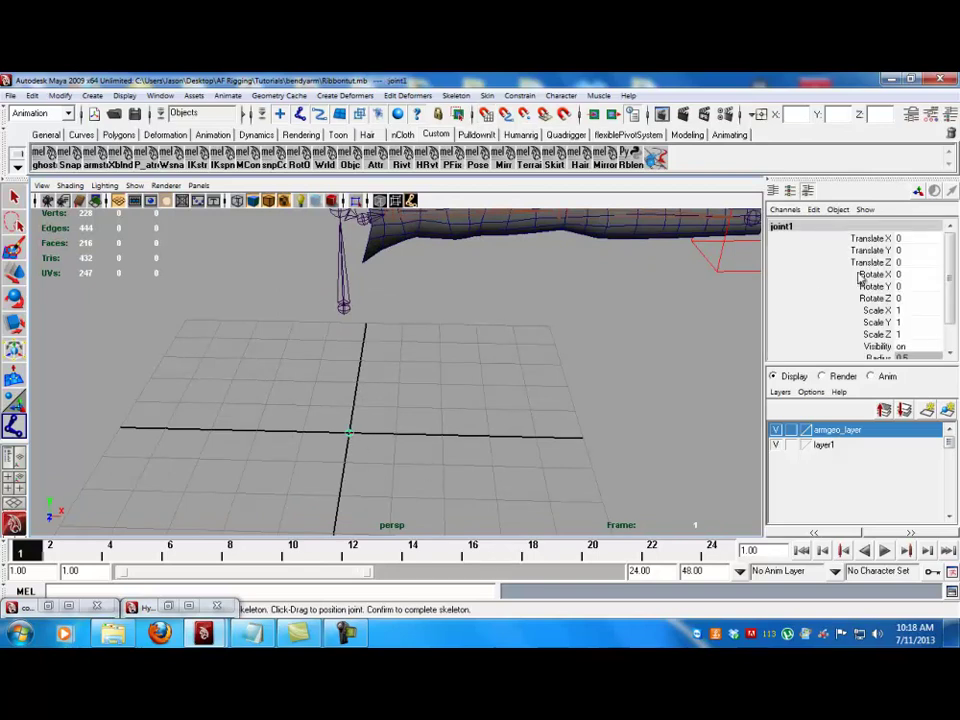
- Rename the new joint Ribbon_control_joint1
{"action": "left_click", "coordinate": [789, 224]}
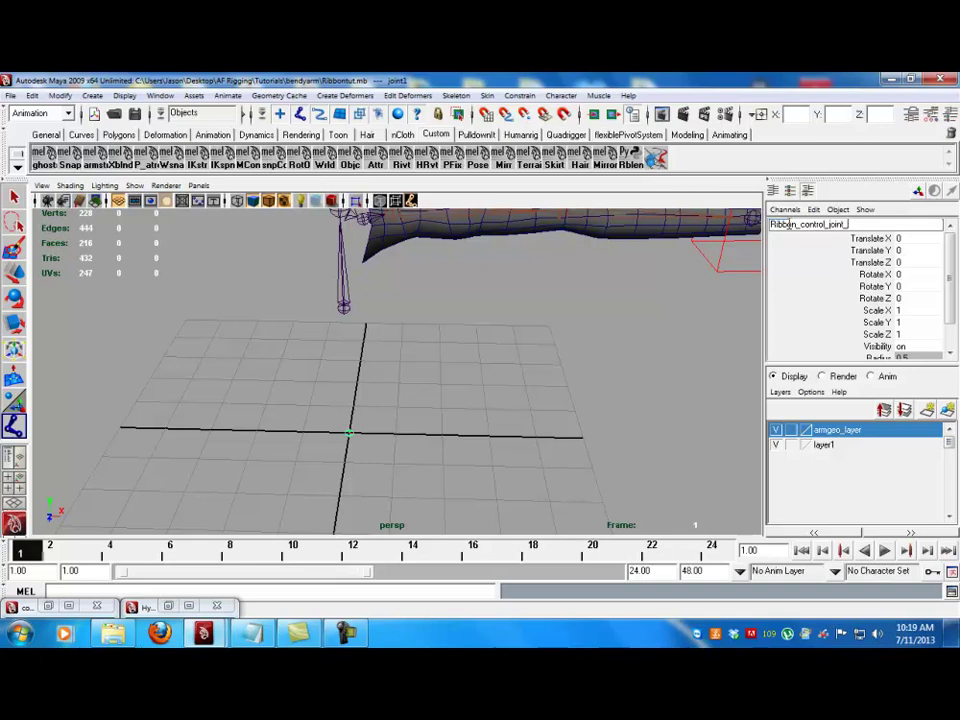
{"action": "key", "text": "Return"}
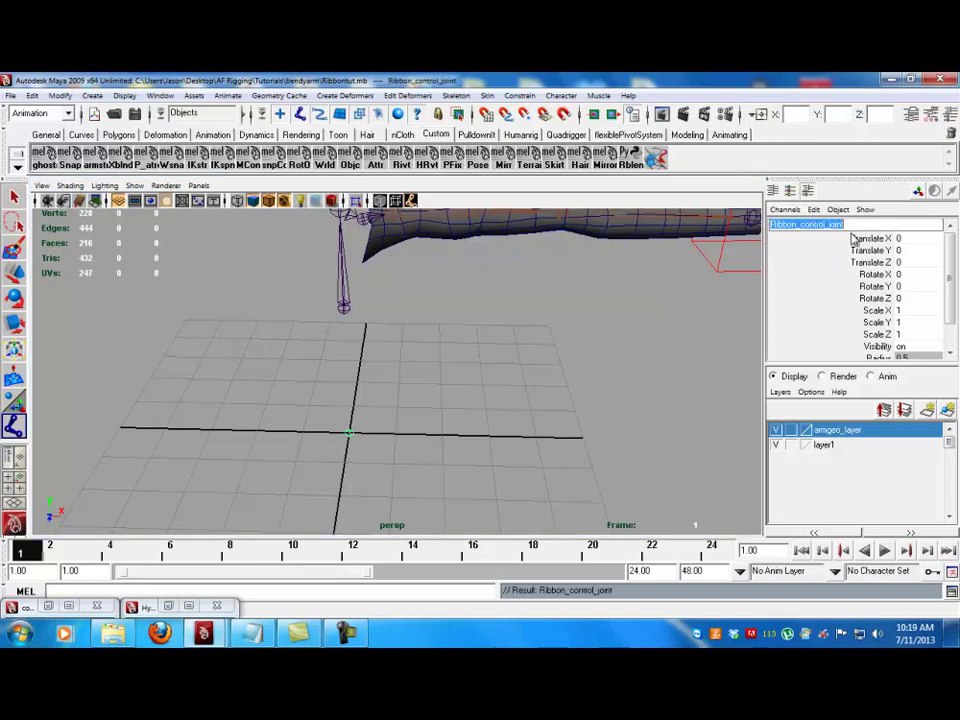
{"action": "double_click", "coordinate": [853, 224]}
{"action": "left_click", "coordinate": [853, 224]}
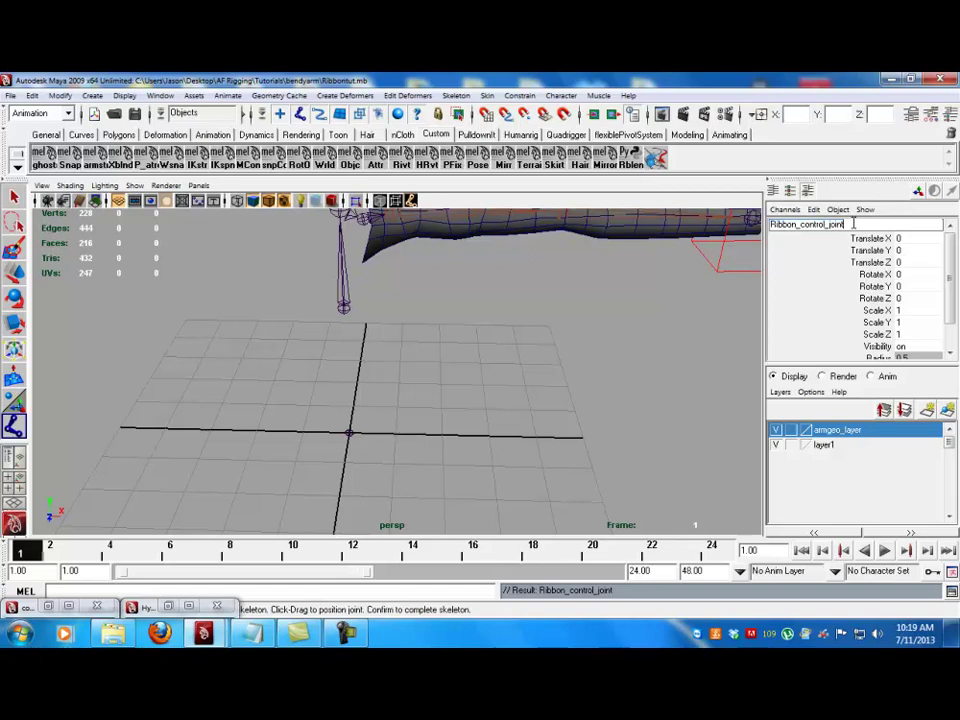
{"action": "type", "text": "1"}
{"action": "key", "text": "Return"}
- Group Ribbon_control_joint1 and name the group Ribbon_control_joint1_grp, reusing the joint's copied name
{"action": "double_click", "coordinate": [836, 226]}
{"action": "key", "text": "ctrl+c"}
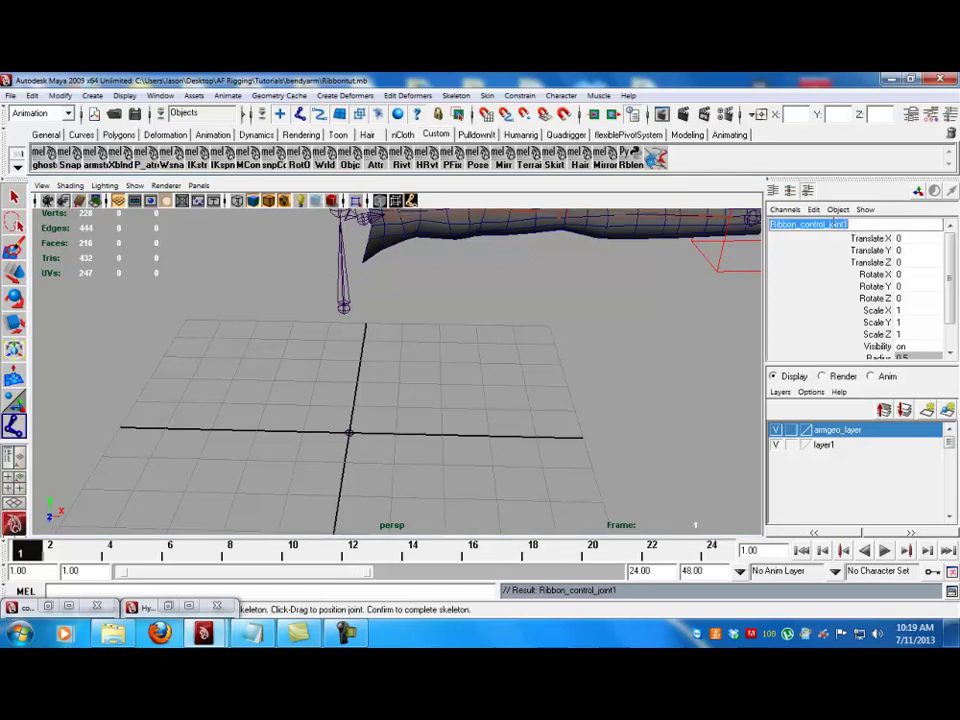
{"action": "key", "text": "Return"}
{"action": "key", "text": "Left"}
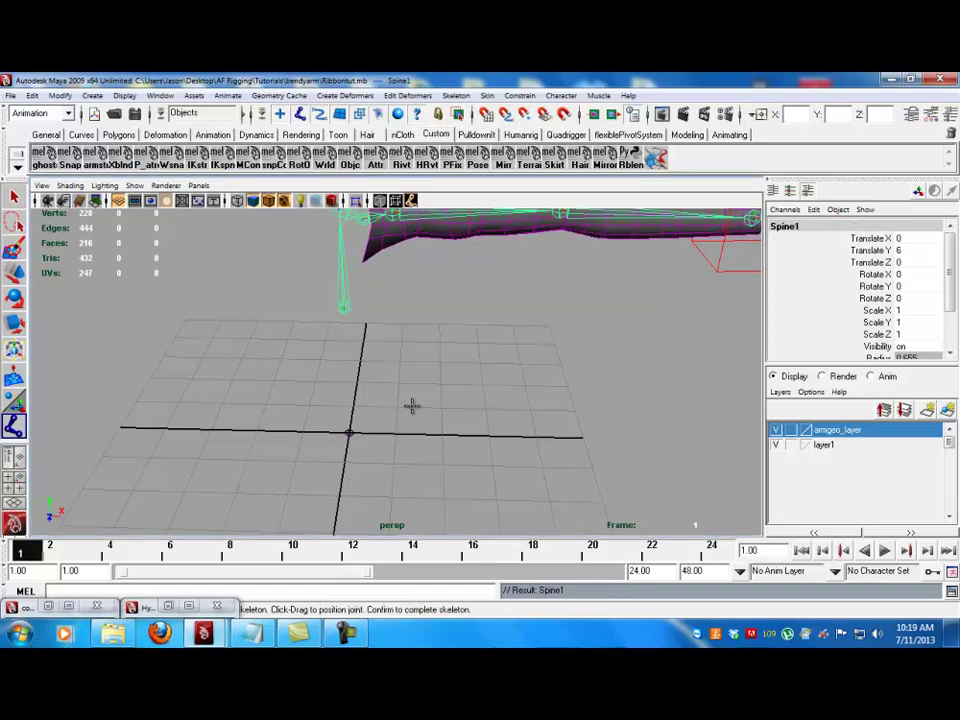
{"action": "key", "text": "q"}
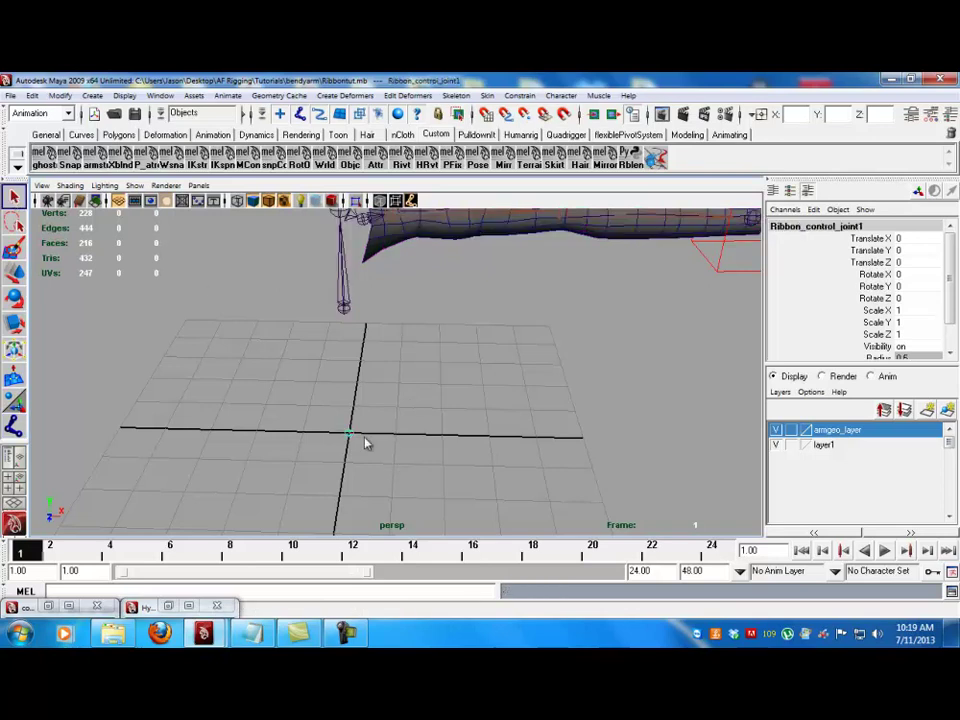
{"action": "key", "text": "ctrl+g"}
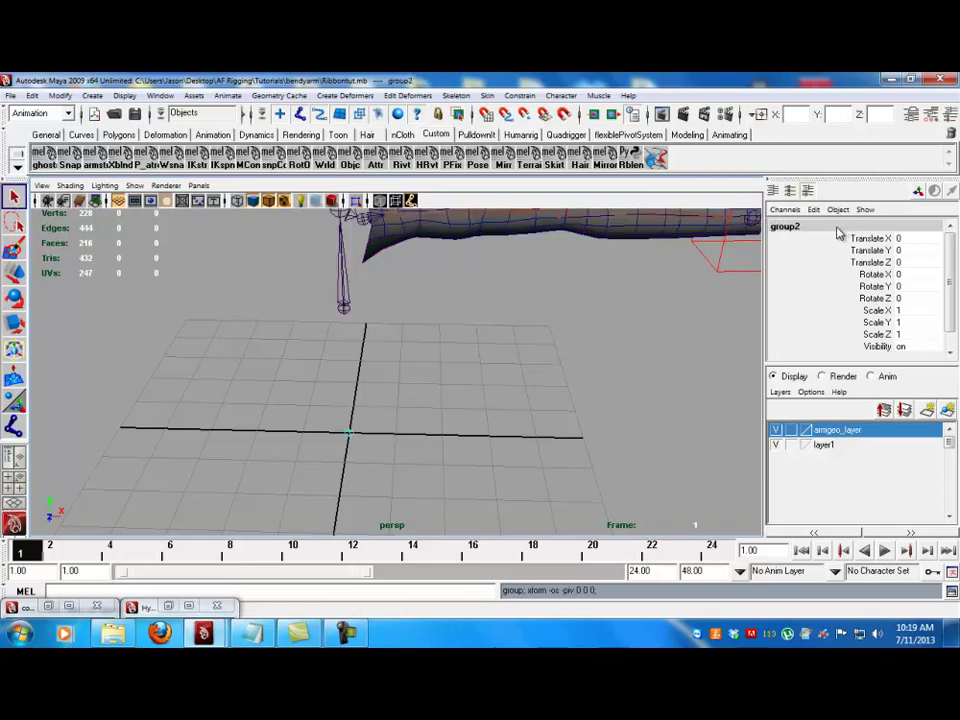
{"action": "double_click", "coordinate": [822, 227]}
{"action": "key", "text": "ctrl+v"}
{"action": "type", "text": "_"}
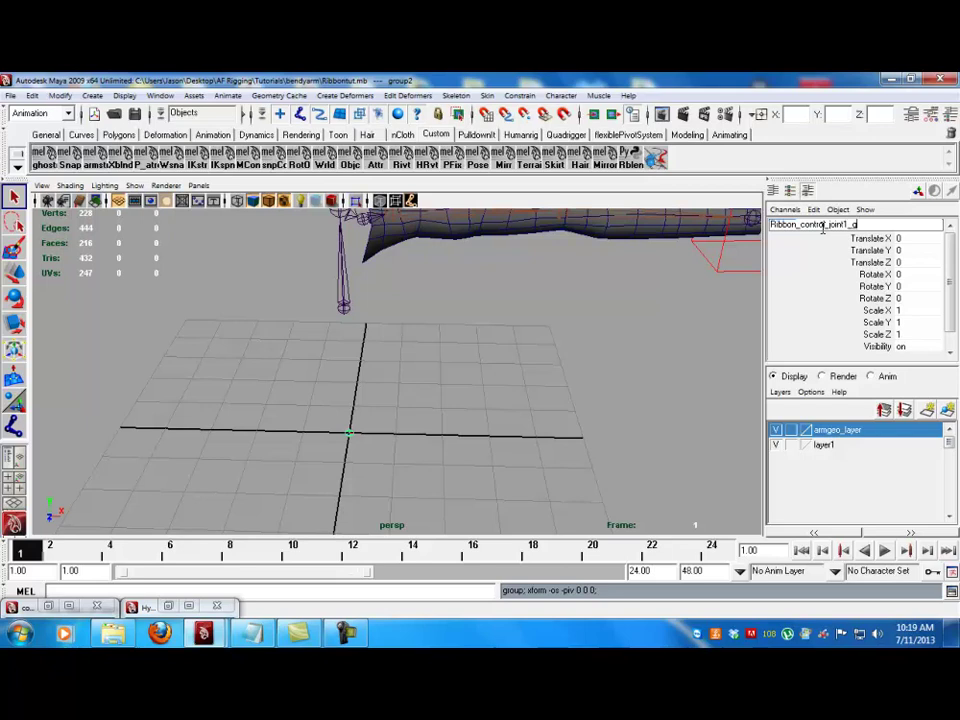
{"action": "type", "text": "grp"}
{"action": "key", "text": "Return"}
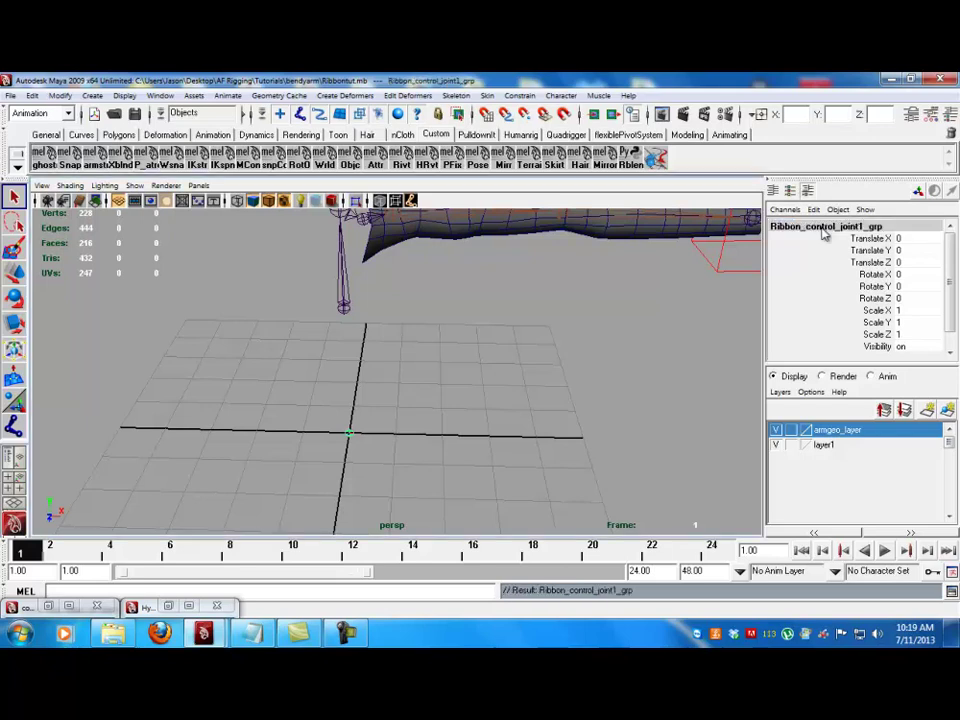
- Show the scene hierarchy beside the perspective view, expand Ribbon_control_joint1_grp and widen the hierarchy to reveal full names
{"action": "left_click", "coordinate": [14, 488]}
{"action": "left_click", "coordinate": [39, 477]}
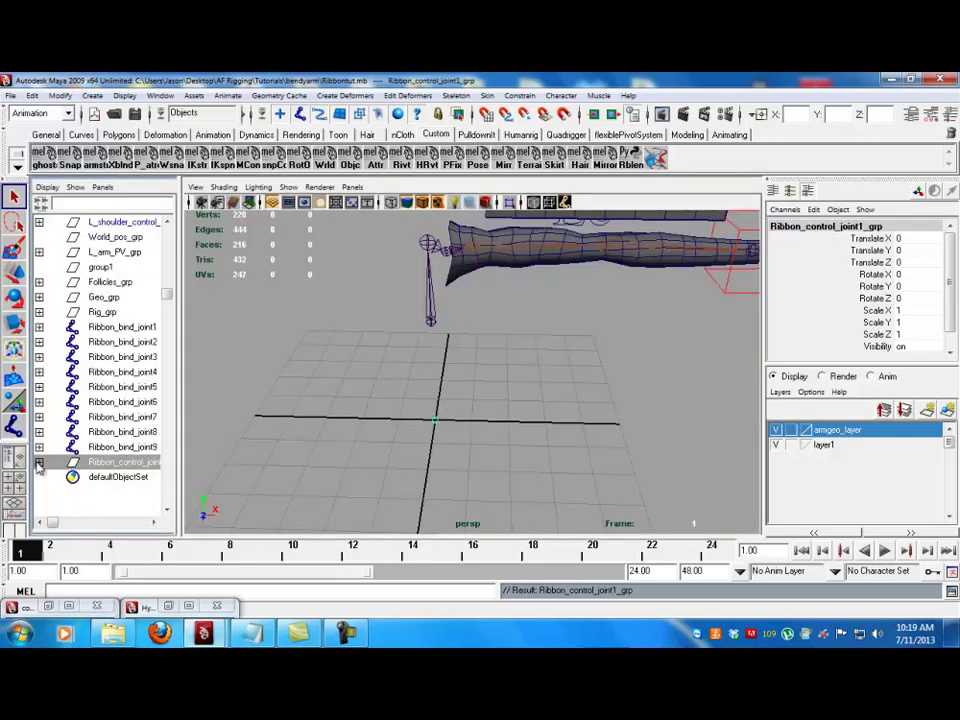
{"action": "left_click_drag", "start_coordinate": [182, 440], "coordinate": [231, 437]}
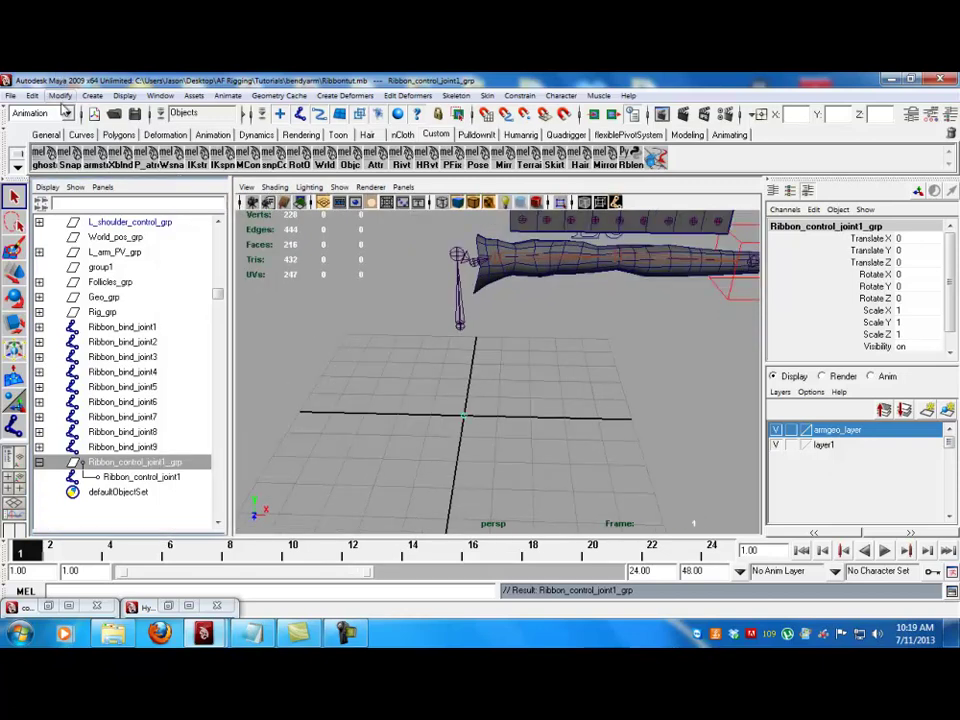
- Create a NURBS circle at the grid origin around the control joint
{"action": "left_click", "coordinate": [93, 96]}
{"action": "mouse_move", "coordinate": [73, 120]}
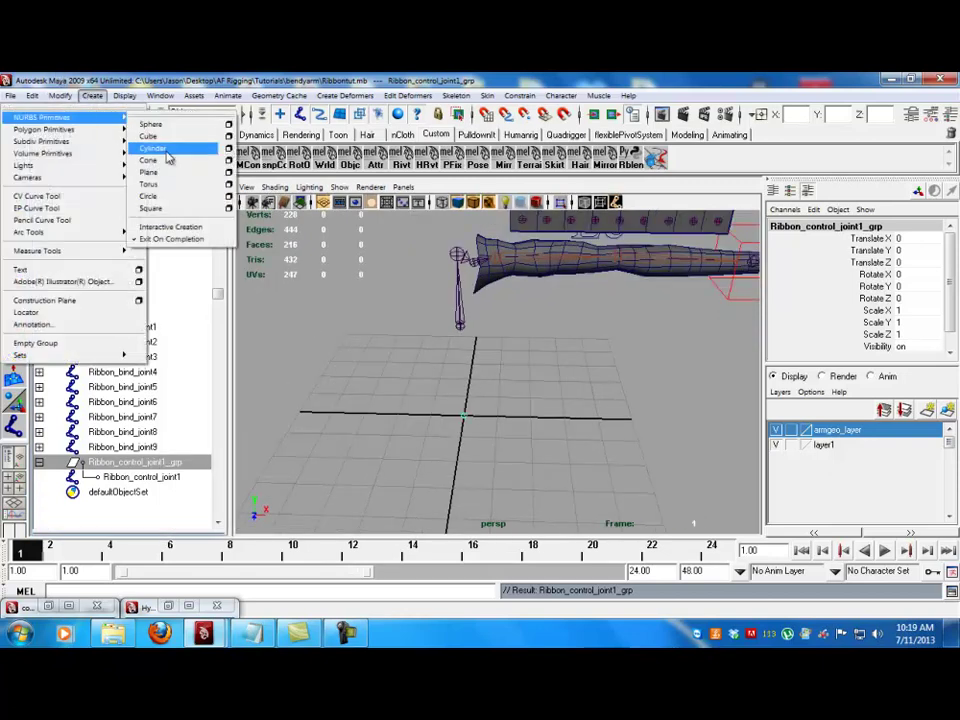
{"action": "left_click", "coordinate": [165, 206]}
{"action": "left_click_drag", "start_coordinate": [560, 400], "coordinate": [436, 397], "text": "alt"}
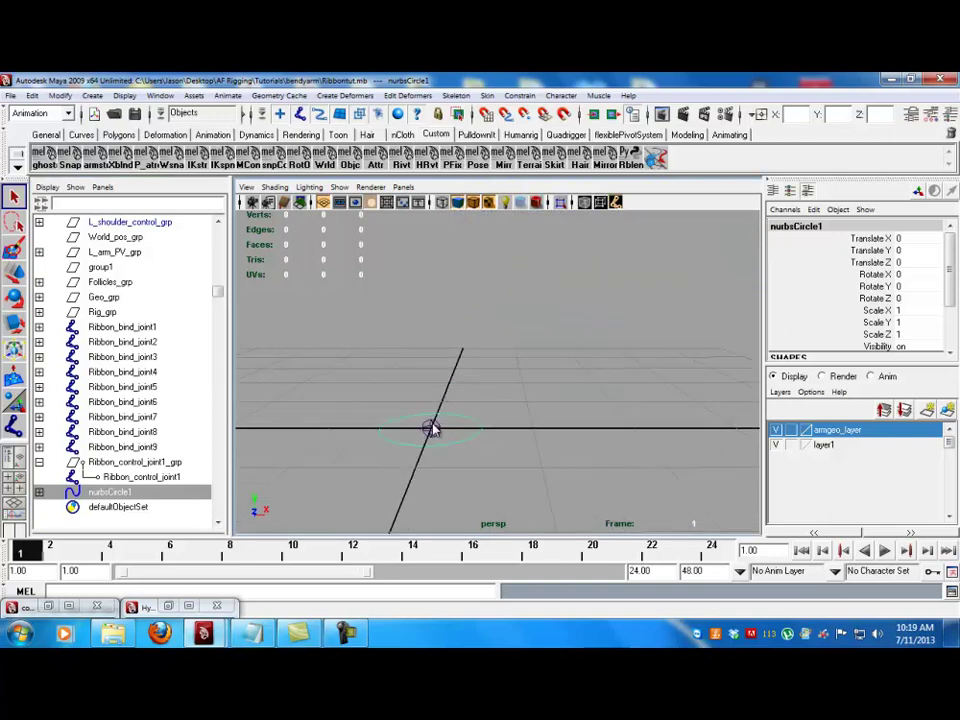
- Parent nurbsCircle1 under Ribbon_control_joint1_grp and parent Ribbon_control_joint1 under nurbsCircle1
{"action": "left_click", "coordinate": [431, 427]}
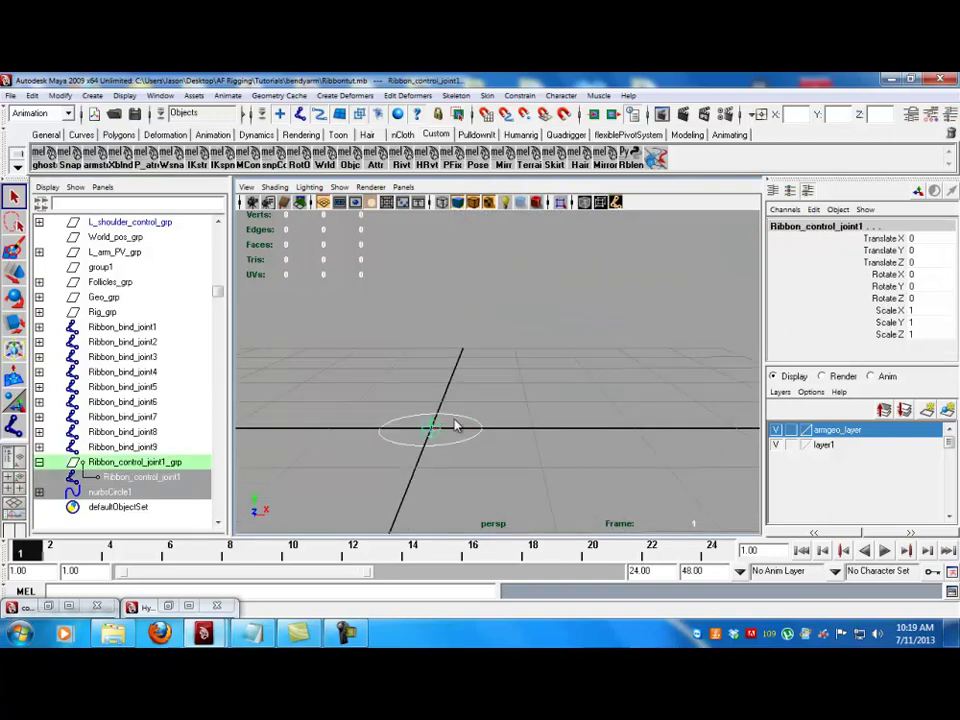
{"action": "left_click", "coordinate": [495, 437]}
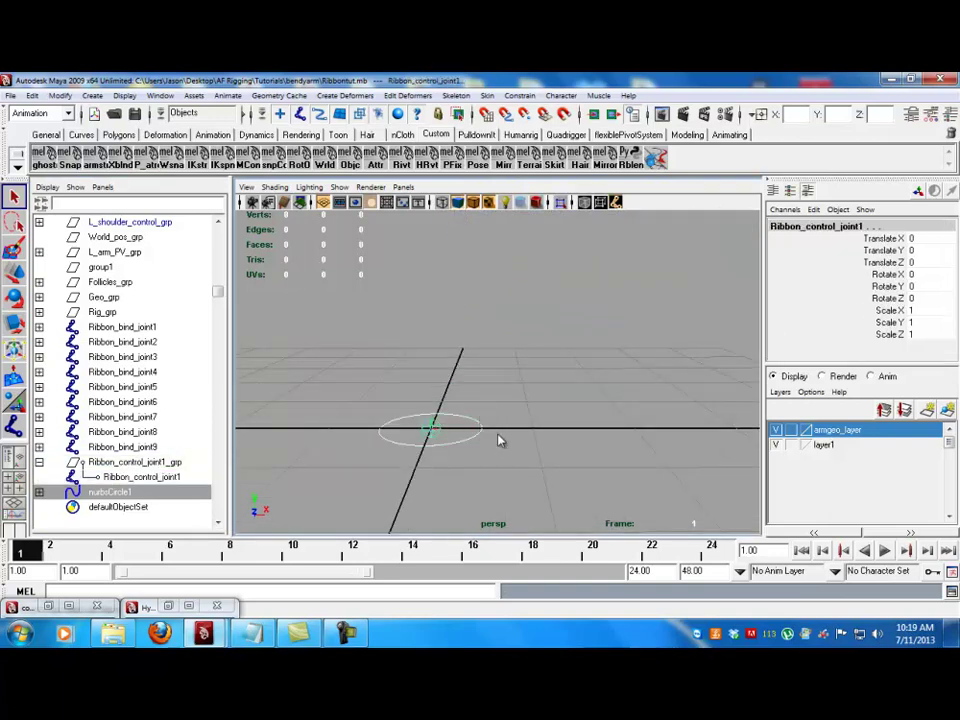
{"action": "left_click", "coordinate": [136, 463], "text": "ctrl"}
{"action": "key", "text": "p"}
{"action": "left_click", "coordinate": [142, 479]}
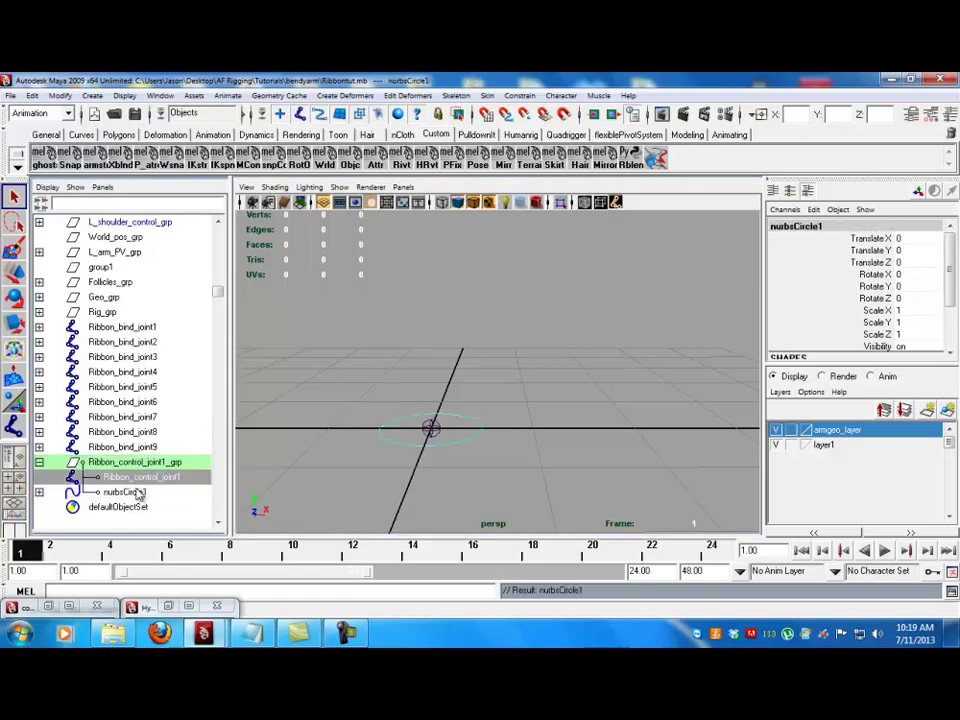
{"action": "left_click", "coordinate": [131, 493], "text": "ctrl"}
{"action": "key", "text": "p"}
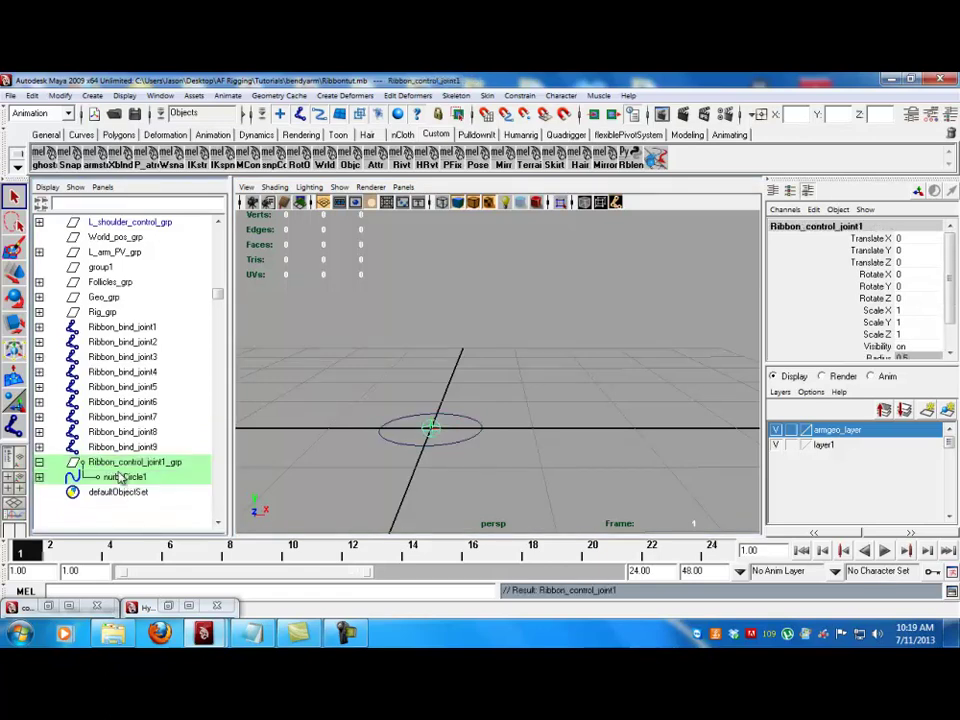
- Try rotating all of the circle's control vertices upright about the Z axis, undo it and return to object mode
{"action": "left_click", "coordinate": [385, 435]}
{"action": "right_click_drag", "start_coordinate": [452, 430], "coordinate": [405, 410]}
{"action": "left_click_drag", "start_coordinate": [481, 440], "coordinate": [372, 406]}
{"action": "key", "text": "e"}
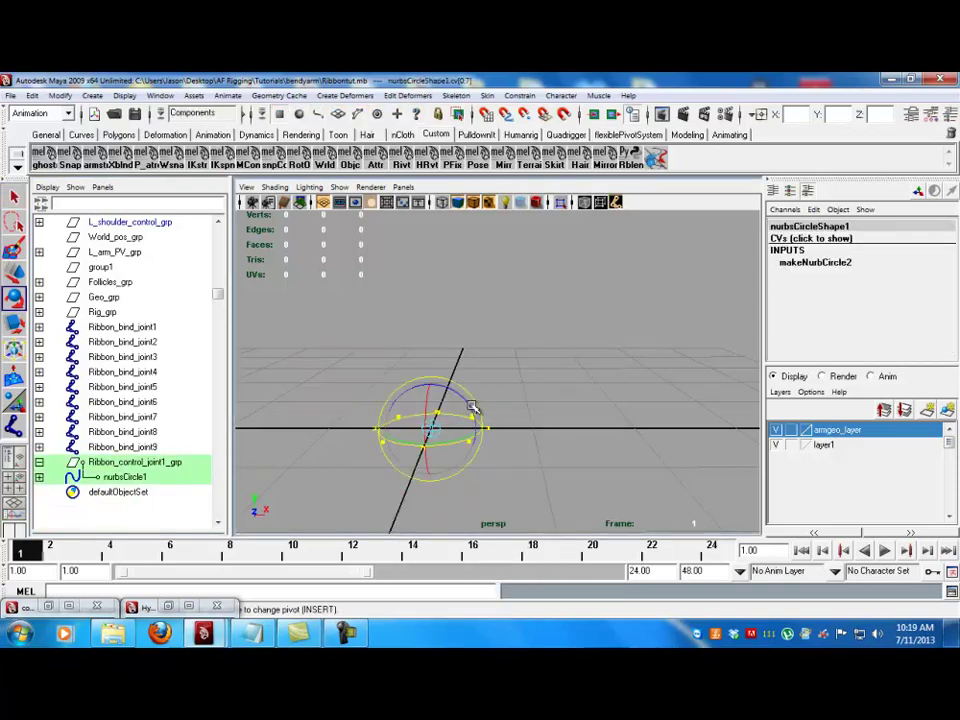
{"action": "left_click_drag", "start_coordinate": [472, 408], "coordinate": [392, 360]}
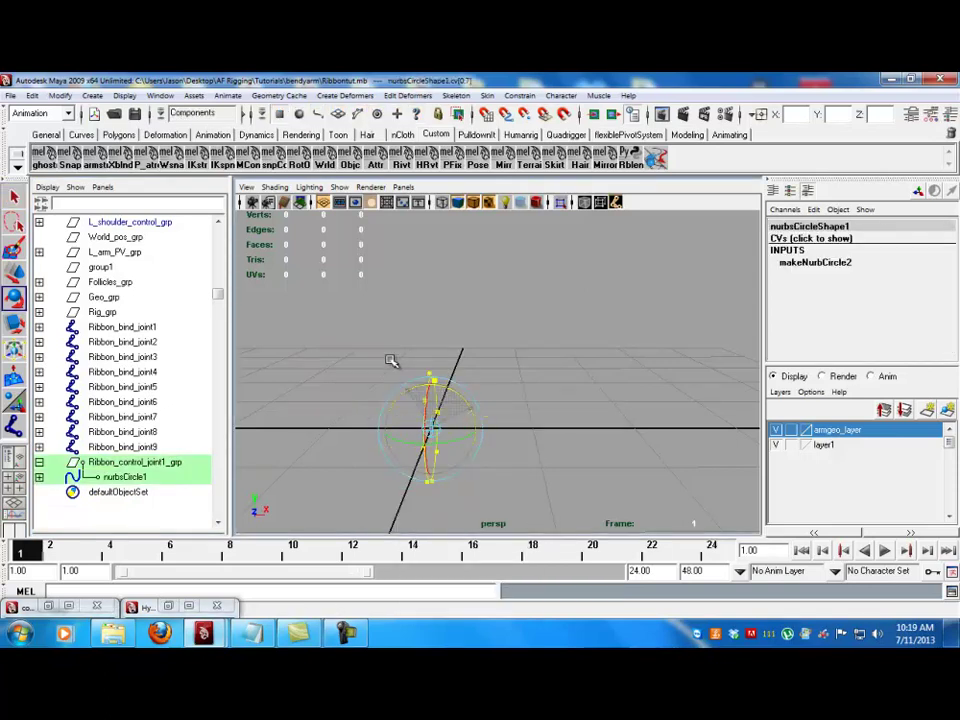
{"action": "left_click_drag", "start_coordinate": [516, 448], "coordinate": [439, 443], "text": "alt"}
{"action": "left_click", "coordinate": [439, 443]}
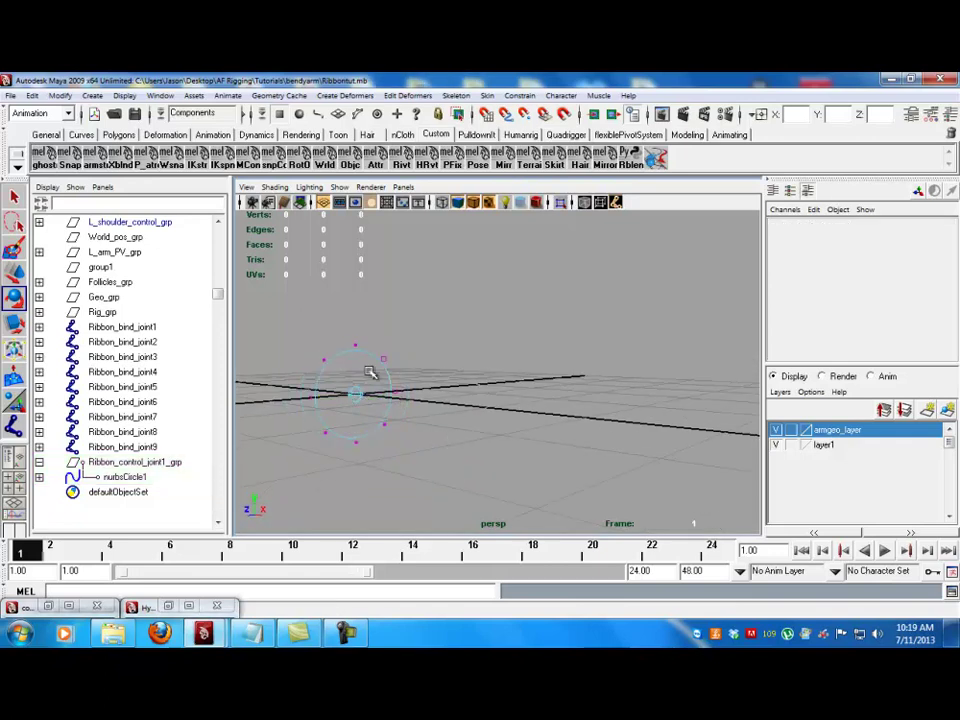
{"action": "key", "text": "ctrl+z"}
{"action": "key", "text": "ctrl+z"}
{"action": "key", "text": "F8"}
- Increase the circle's Sections to 12 in its makeNurbCircle2 inputs
{"action": "scroll", "coordinate": [848, 318], "scroll_direction": "down", "scroll_amount": 5}
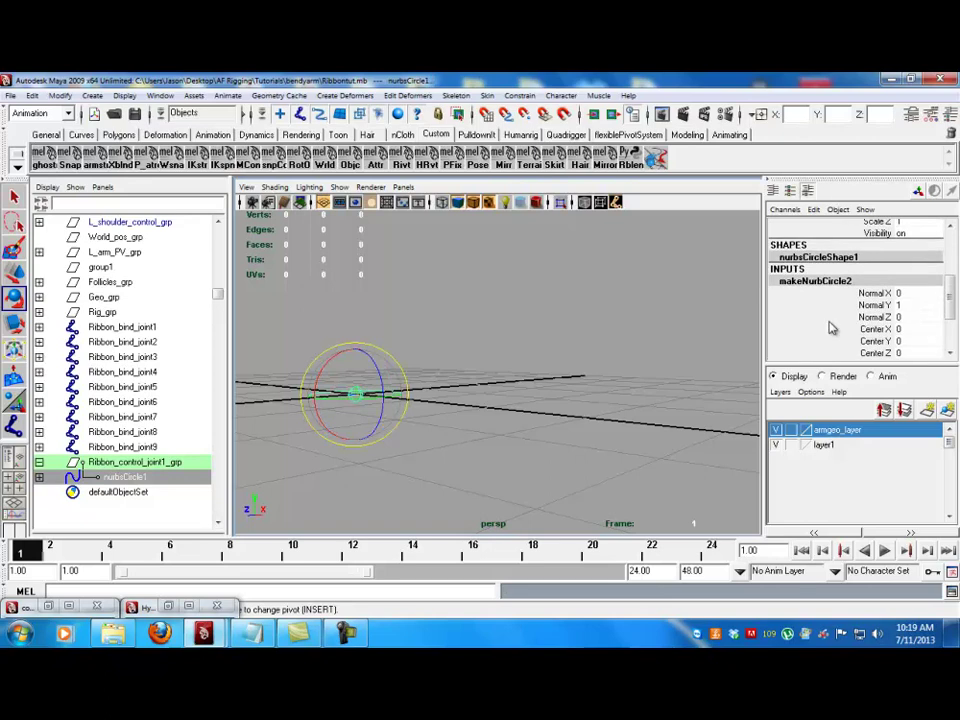
{"action": "scroll", "coordinate": [848, 318], "scroll_direction": "down", "scroll_amount": 2}
{"action": "left_click", "coordinate": [876, 341]}
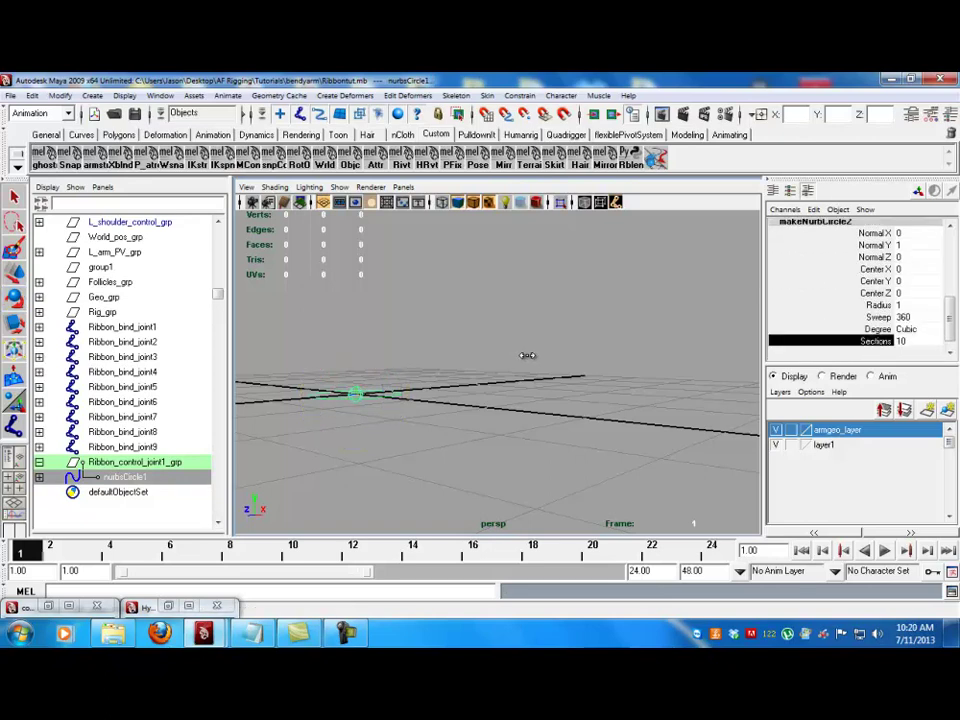
{"action": "left_click_drag", "start_coordinate": [385, 410], "coordinate": [384, 418], "text": "alt"}
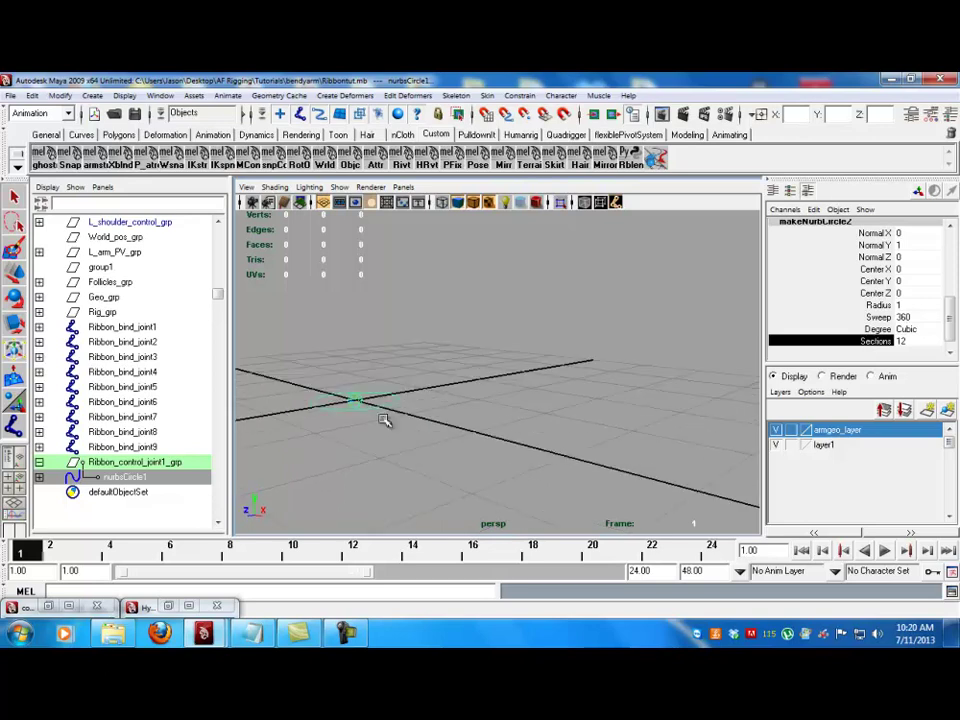
- Select all of the circle's control vertices and rotate them upright about the Z axis
{"action": "right_click_drag", "start_coordinate": [399, 403], "coordinate": [349, 390]}
{"action": "left_click_drag", "start_coordinate": [270, 360], "coordinate": [480, 465]}
{"action": "key", "text": "e"}
{"action": "left_click", "coordinate": [381, 392]}
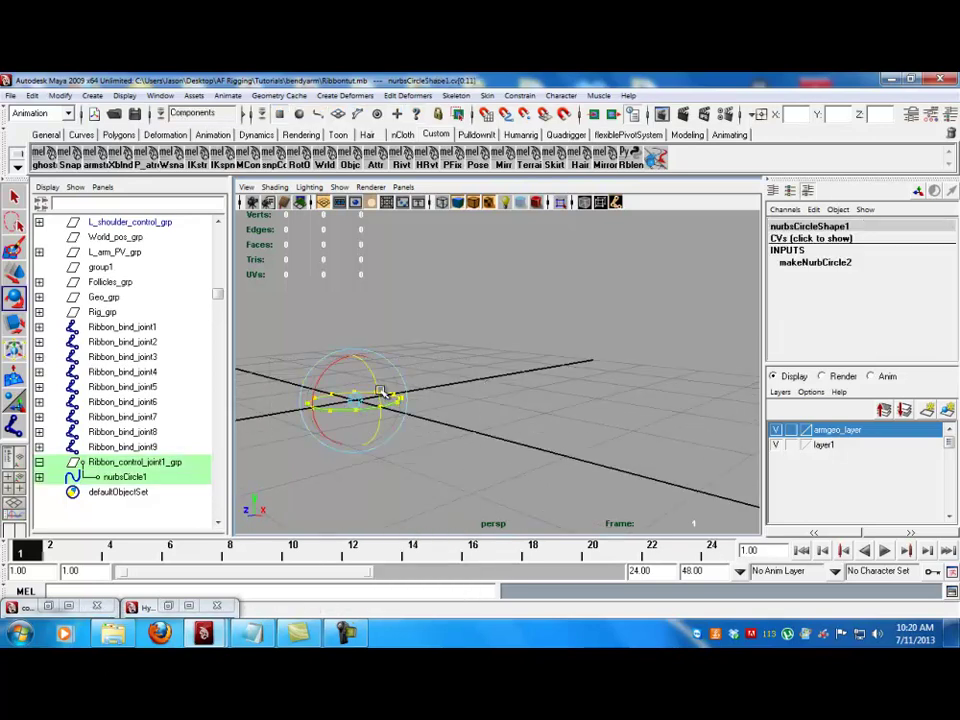
{"action": "left_click_drag", "start_coordinate": [381, 384], "coordinate": [315, 274]}
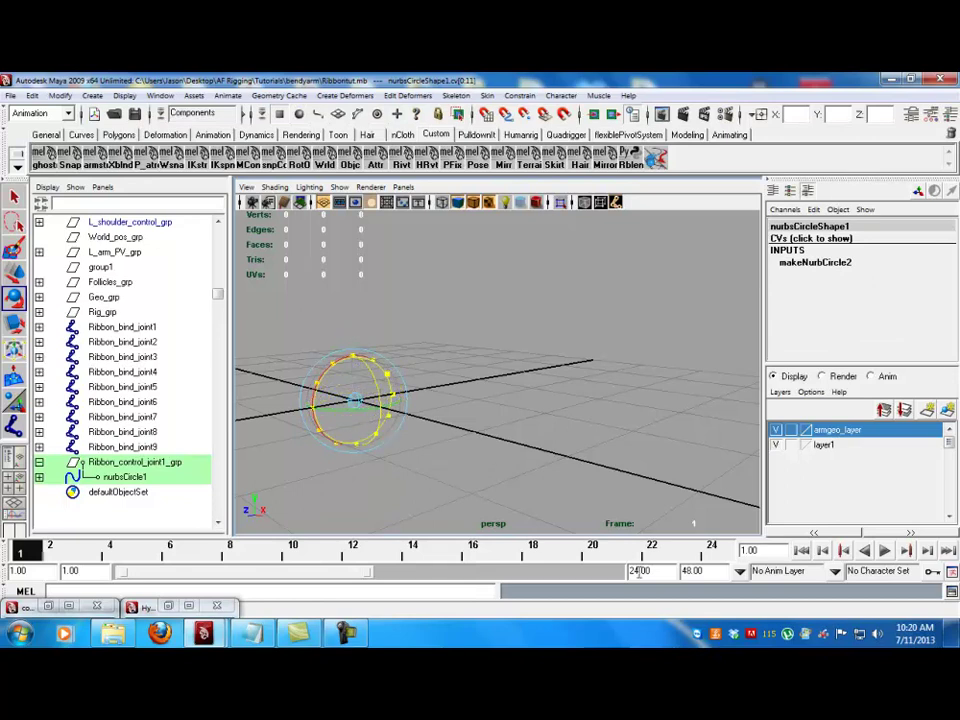
{"action": "left_click_drag", "start_coordinate": [464, 457], "coordinate": [436, 458], "text": "alt"}
{"action": "left_click", "coordinate": [430, 453]}
- Scale the circle's two opposite side control vertices outward along Z, and undo a trial vertical scale of the uppermost and lowest ones
{"action": "left_click", "coordinate": [343, 396]}
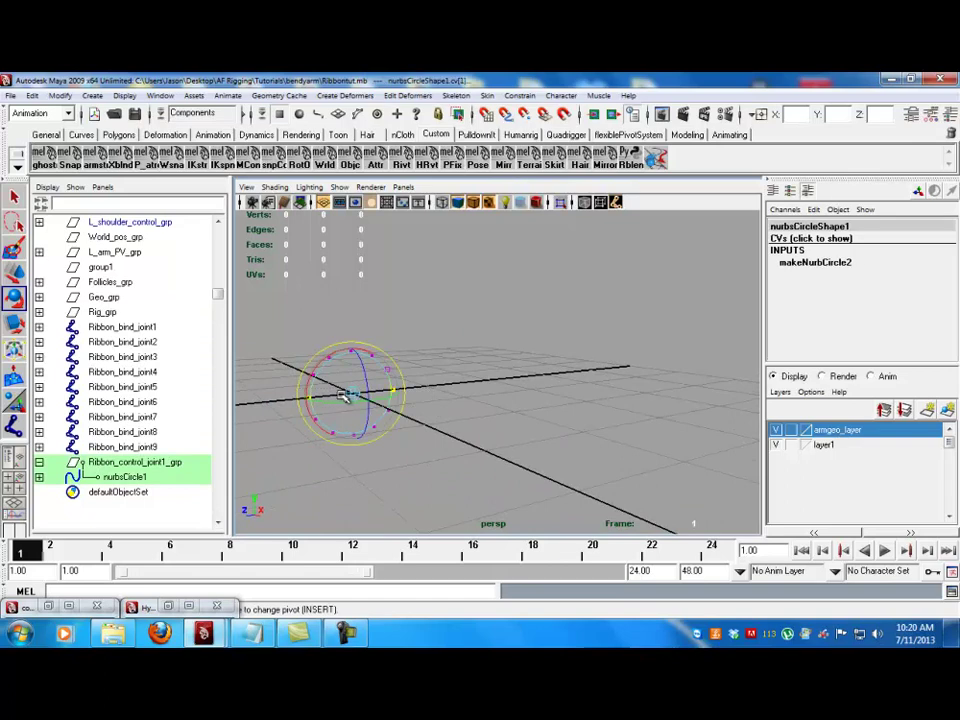
{"action": "key", "text": "r"}
{"action": "left_click_drag", "start_coordinate": [395, 391], "coordinate": [364, 445]}
{"action": "left_click_drag", "start_coordinate": [345, 344], "coordinate": [362, 412], "text": "shift"}
{"action": "key", "text": "ctrl+z"}
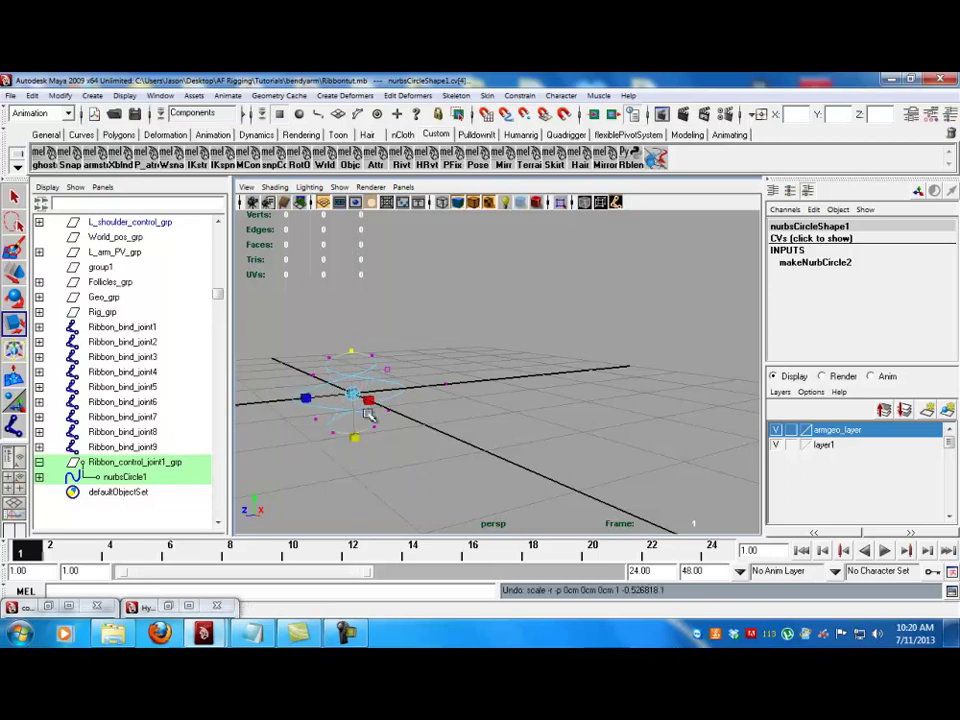
- Raise the two control vertices beside the lowest one far above the circle, lift the lowest one near its upper edge, and leave component mode
{"action": "left_click", "coordinate": [374, 423]}
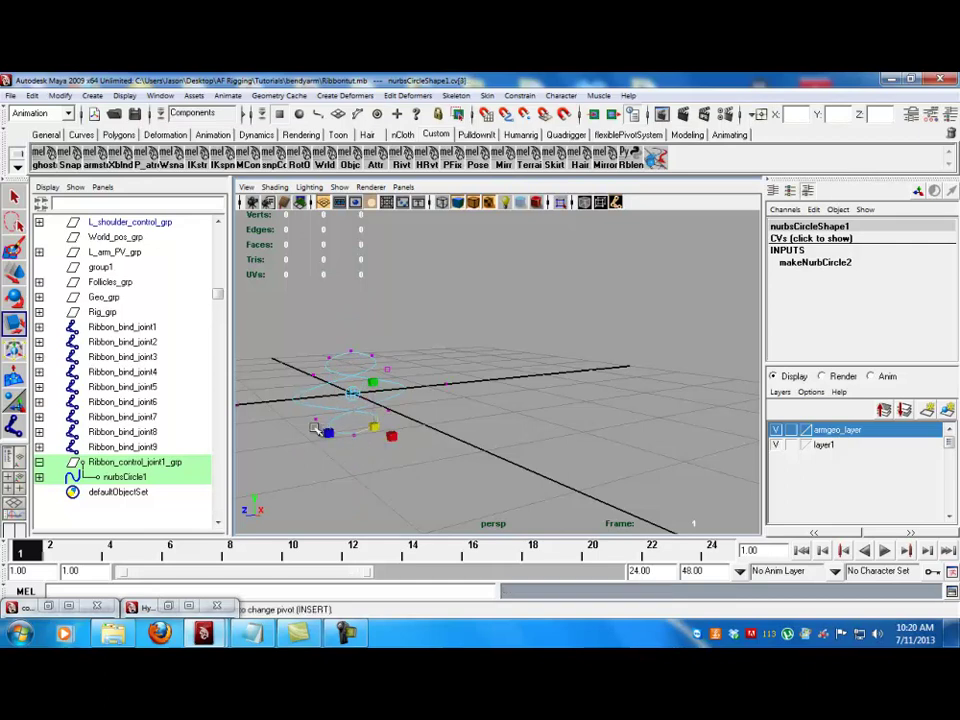
{"action": "left_click", "coordinate": [350, 442]}
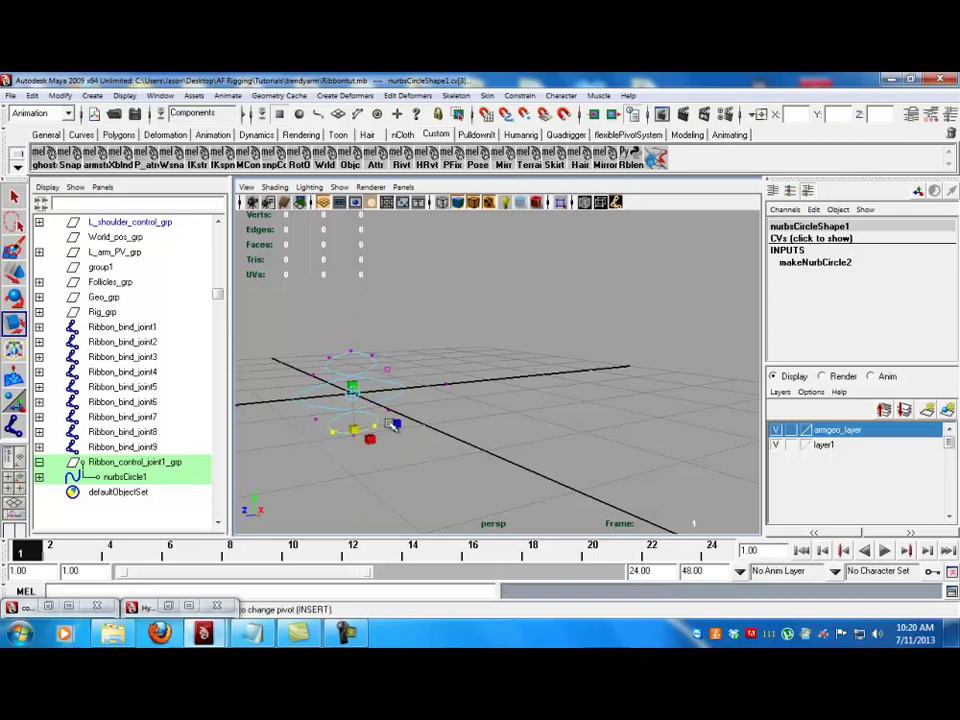
{"action": "key", "text": "w"}
{"action": "left_click_drag", "start_coordinate": [354, 386], "coordinate": [340, 204]}
{"action": "left_click", "coordinate": [354, 428]}
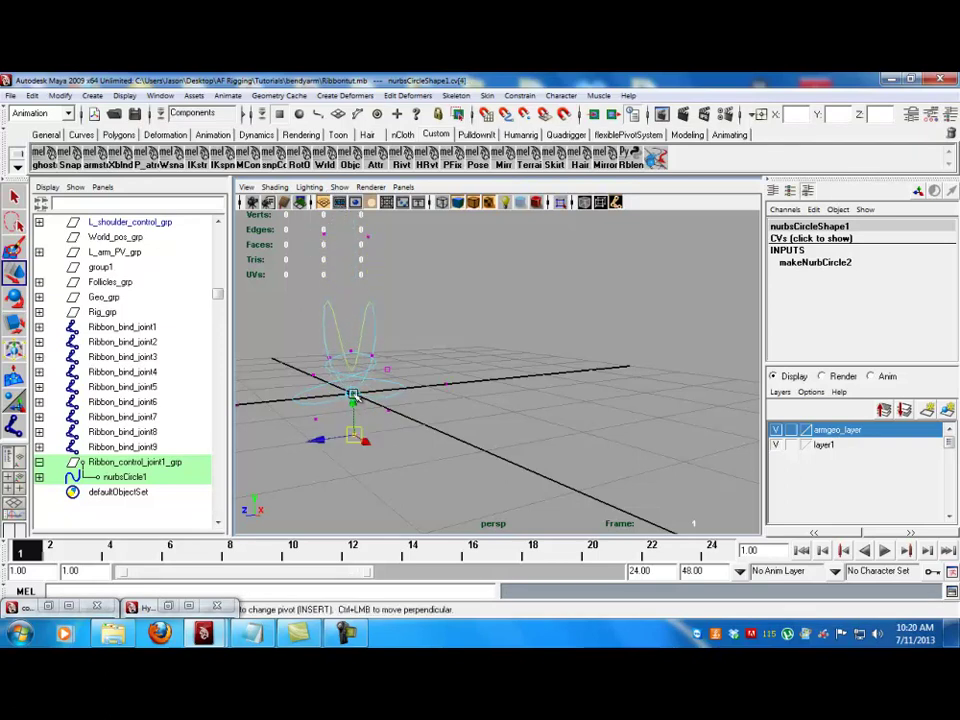
{"action": "left_click_drag", "start_coordinate": [352, 393], "coordinate": [360, 516]}
{"action": "key", "text": "ctrl+z"}
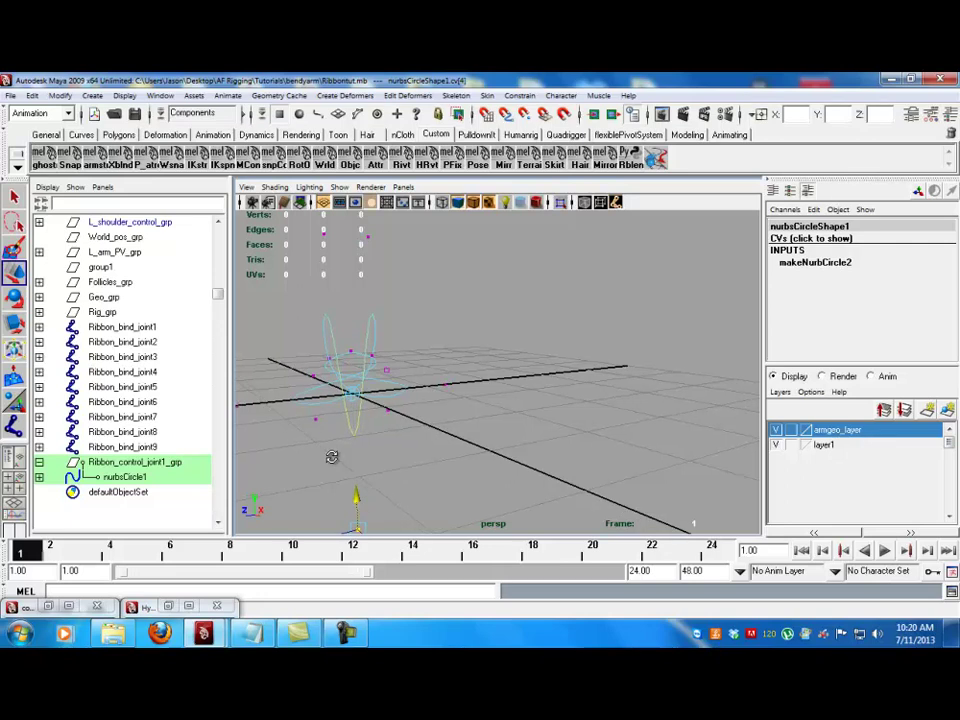
{"action": "left_click_drag", "start_coordinate": [355, 403], "coordinate": [351, 313]}
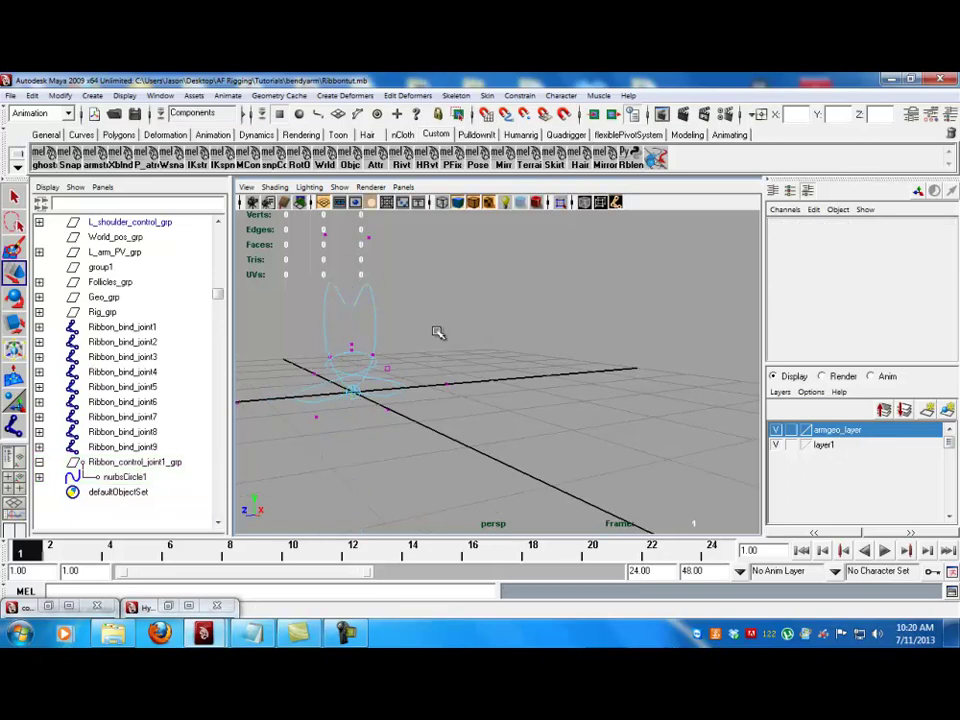
{"action": "key", "text": "F8"}
- Select Ribbon_control_joint1_grp and collapse its hierarchy
{"action": "left_click_drag", "start_coordinate": [414, 356], "coordinate": [611, 424], "text": "alt"}
{"action": "left_click", "coordinate": [611, 424]}
{"action": "right_click_drag", "start_coordinate": [611, 424], "coordinate": [546, 326], "text": "alt"}
{"action": "left_click_drag", "start_coordinate": [546, 326], "coordinate": [519, 448], "text": "alt"}
{"action": "left_click_drag", "start_coordinate": [513, 433], "coordinate": [433, 347], "text": "alt"}
{"action": "left_click", "coordinate": [440, 365]}
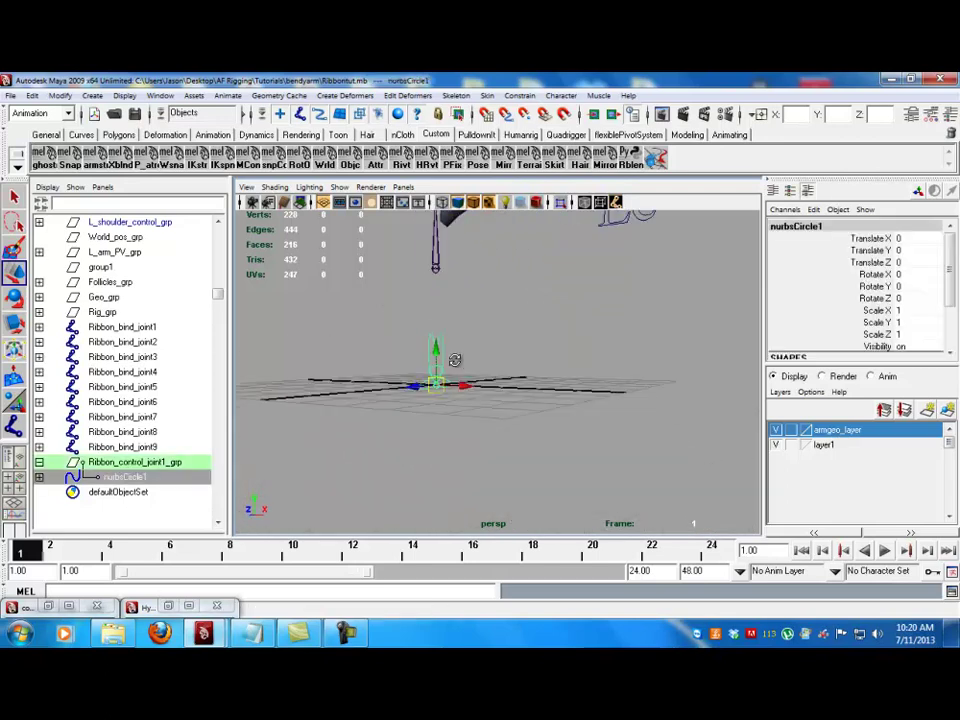
{"action": "left_click", "coordinate": [130, 462]}
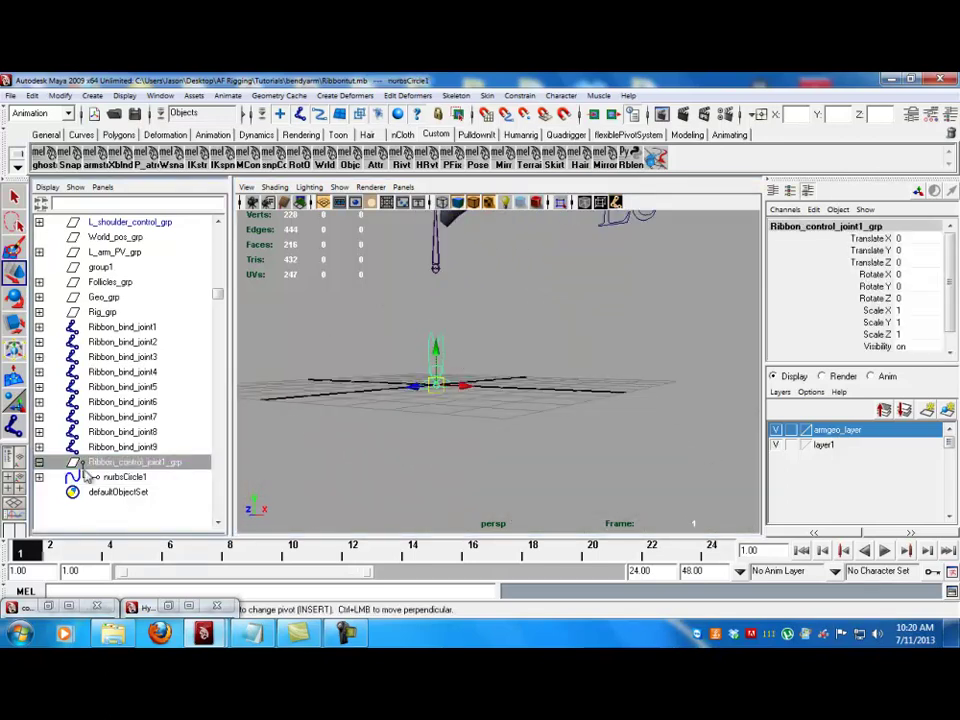
{"action": "left_click", "coordinate": [39, 462]}
- Parent Ribbon_control_joint1_grp under the L_shoulder joint
{"action": "left_click_drag", "start_coordinate": [484, 367], "coordinate": [386, 366], "text": "alt"}
{"action": "right_click_drag", "start_coordinate": [386, 366], "coordinate": [535, 478], "text": "alt"}
{"action": "left_click_drag", "start_coordinate": [535, 478], "coordinate": [437, 332], "text": "alt"}
{"action": "left_click", "coordinate": [440, 335]}
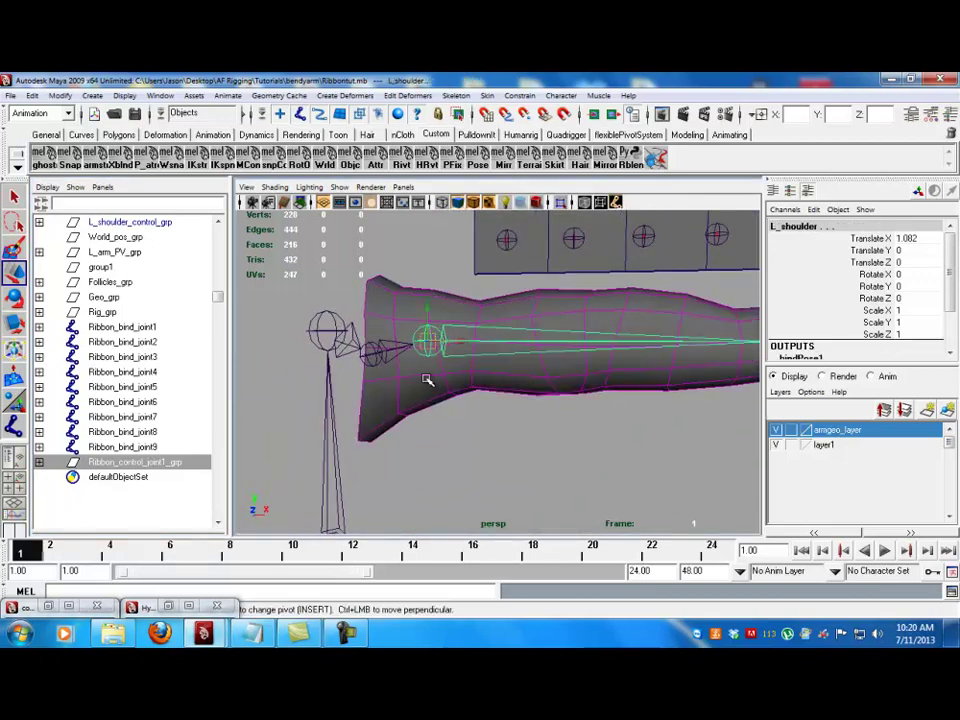
{"action": "key", "text": "p"}
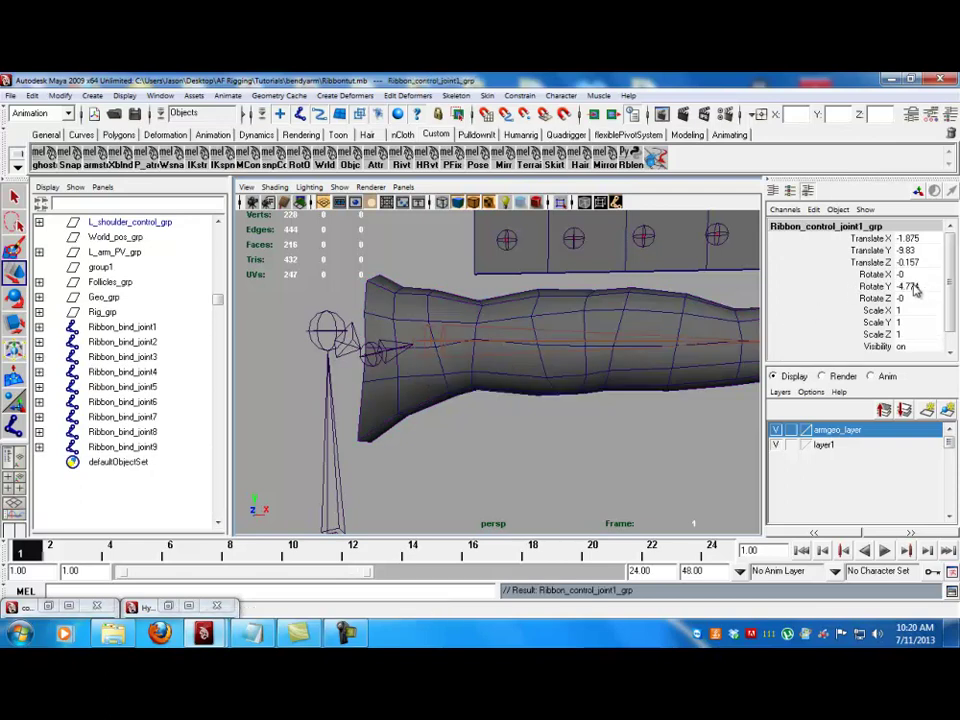
- Set the group's translation and rotation channels to 0 under the shoulder joint and unparent it
{"action": "left_click_drag", "start_coordinate": [912, 296], "coordinate": [912, 232]}
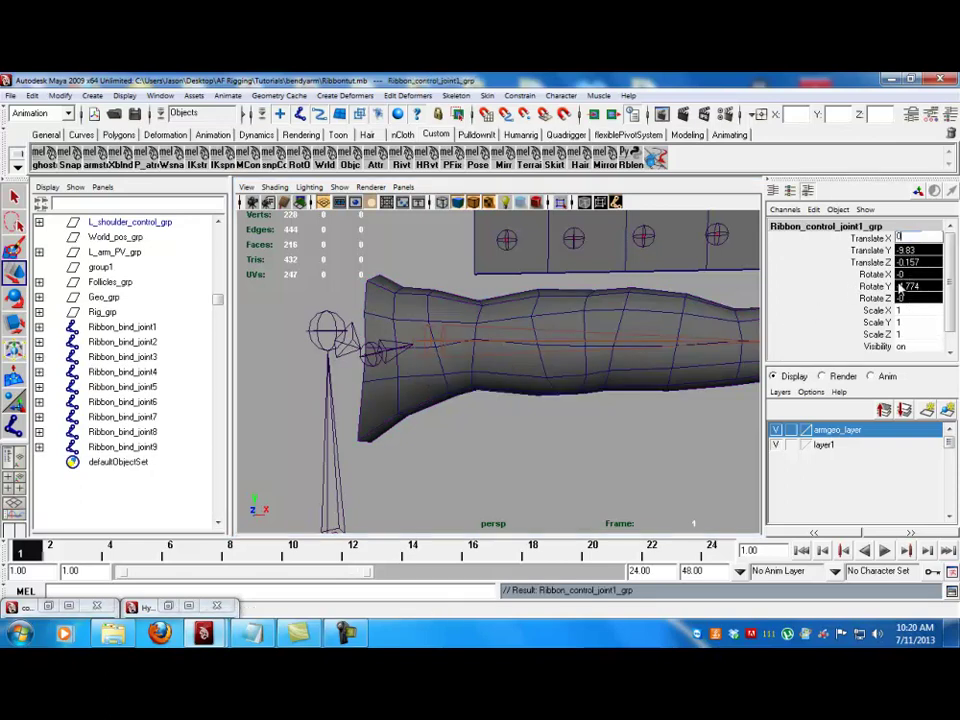
{"action": "type", "text": "0"}
{"action": "key", "text": "Return"}
{"action": "key", "text": "shift+p"}
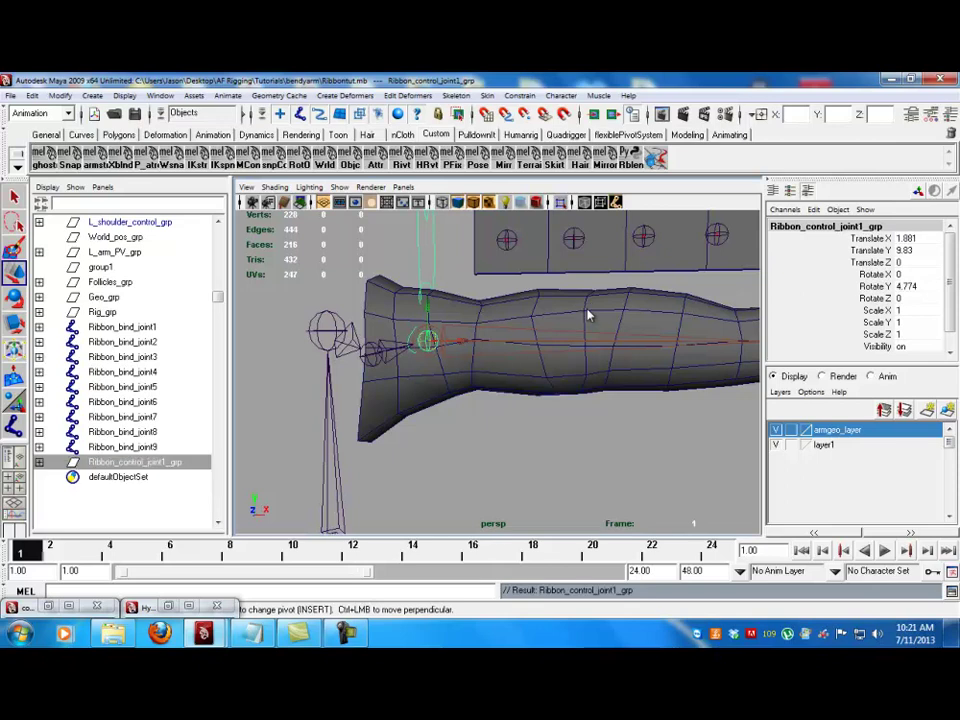
- Set Rotate Y of Ribbon_control_joint1_grp to 0
{"action": "double_click", "coordinate": [906, 287]}
{"action": "type", "text": "0"}
{"action": "key", "text": "Return"}
- Snap Ribbon_control_joint1_grp onto the first bind joint at the shoulder end of the ribbon with the Move tool
{"action": "scroll", "coordinate": [424, 346], "scroll_direction": "down", "scroll_amount": 4}
{"action": "left_click_drag", "start_coordinate": [424, 346], "coordinate": [442, 413], "text": "alt"}
{"action": "key", "text": "e"}
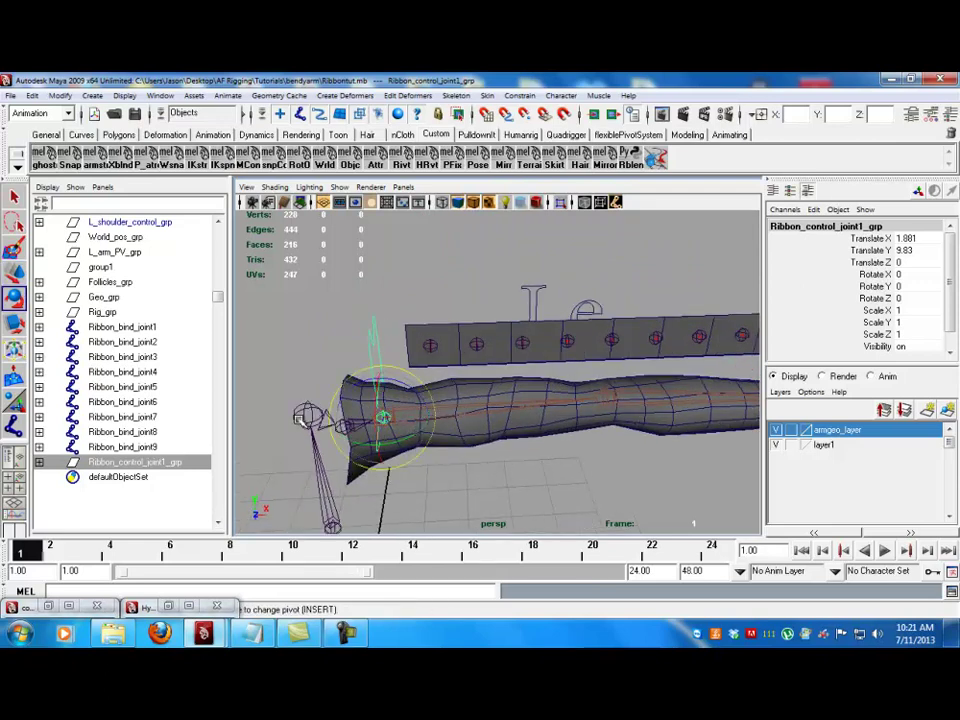
{"action": "key", "text": "w"}
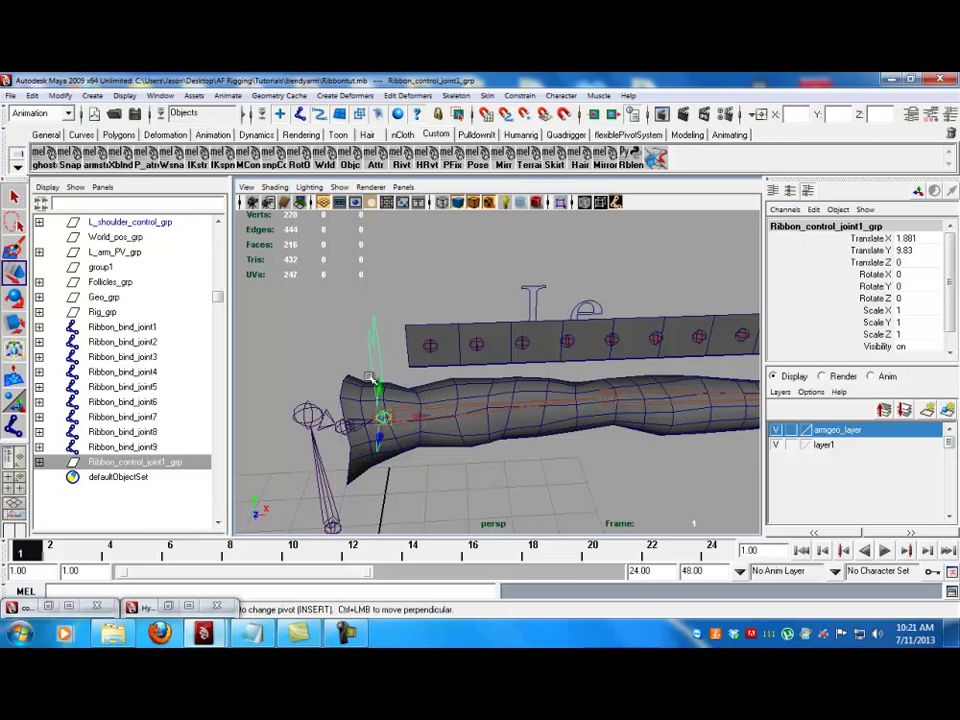
{"action": "middle_click", "coordinate": [431, 350]}
{"action": "left_click_drag", "start_coordinate": [486, 401], "coordinate": [486, 364], "text": "alt"}
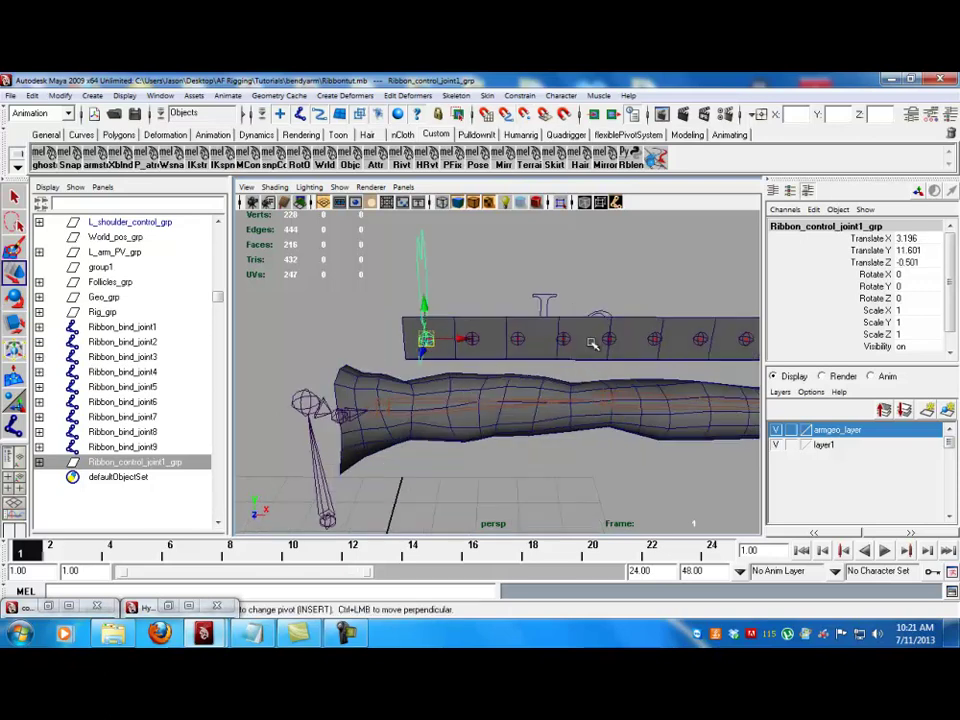
{"action": "scroll", "coordinate": [908, 300], "scroll_direction": "down", "scroll_amount": 1}
{"action": "scroll", "coordinate": [247, 231], "scroll_direction": "up", "scroll_amount": 3}
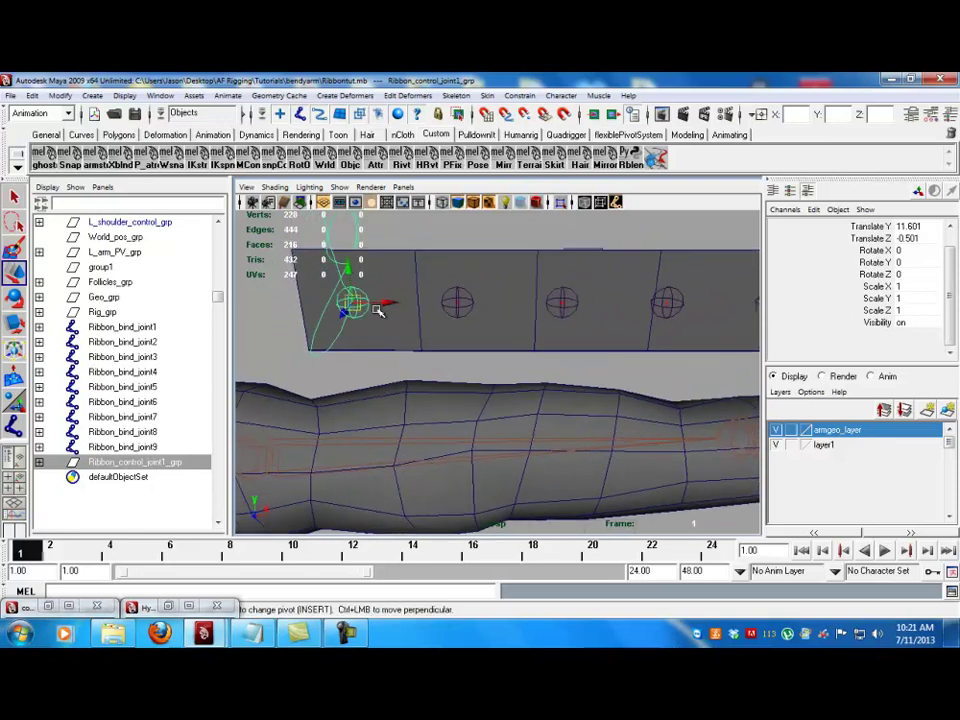
- Group Ribbon_bind_joint1 through Ribbon_bind_joint9 and name the group Ribbon_bind_joints_grp
{"action": "left_click", "coordinate": [118, 327]}
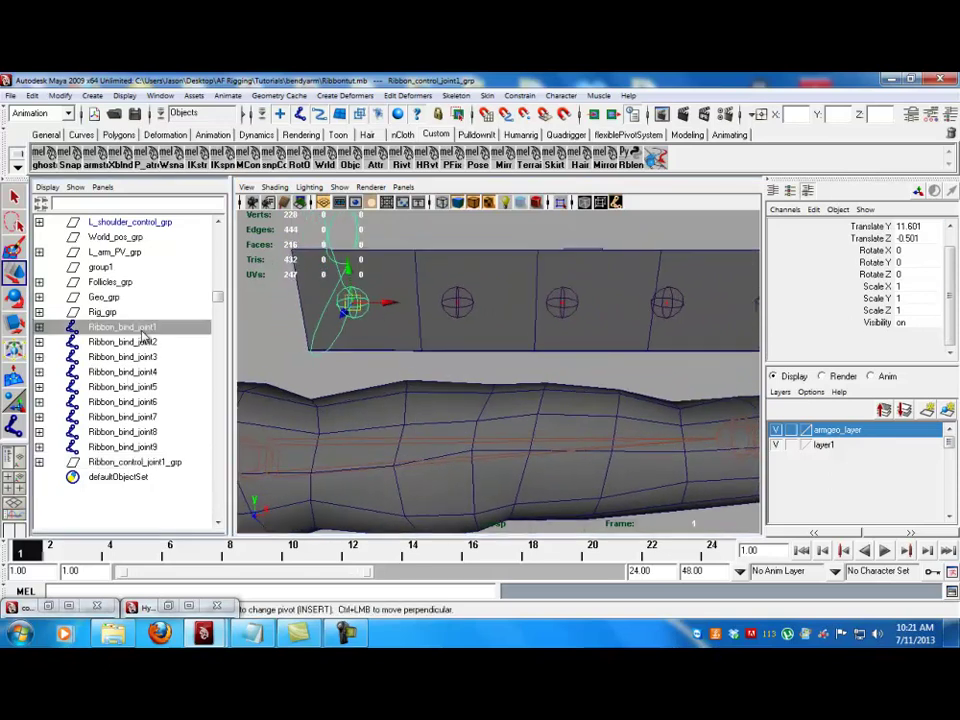
{"action": "left_click", "coordinate": [139, 452], "text": "shift"}
{"action": "key", "text": "ctrl+g"}
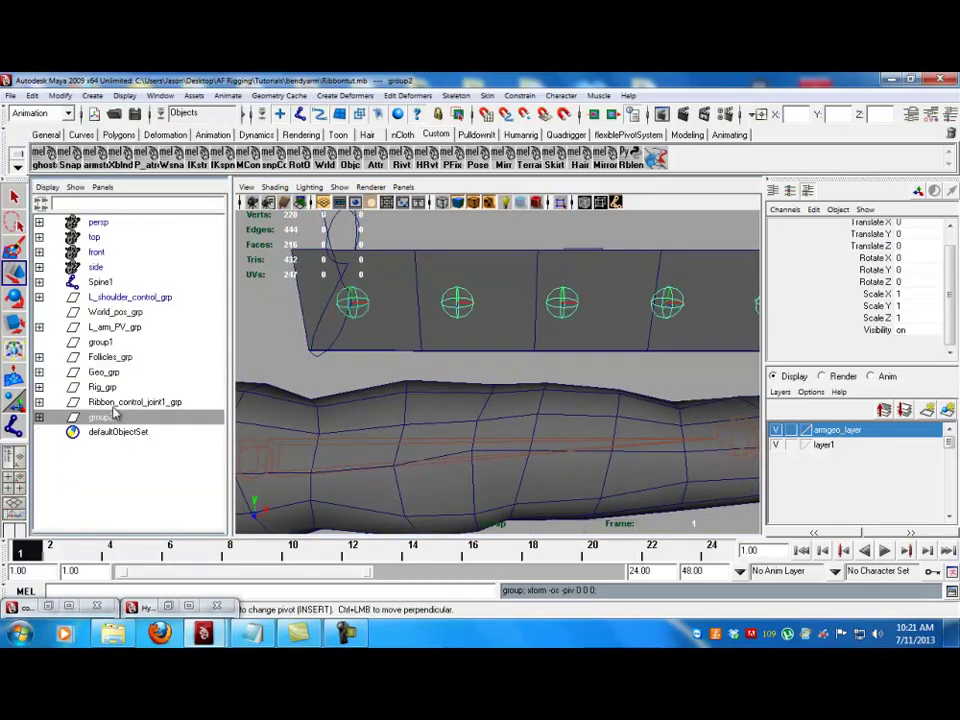
{"action": "double_click", "coordinate": [110, 418]}
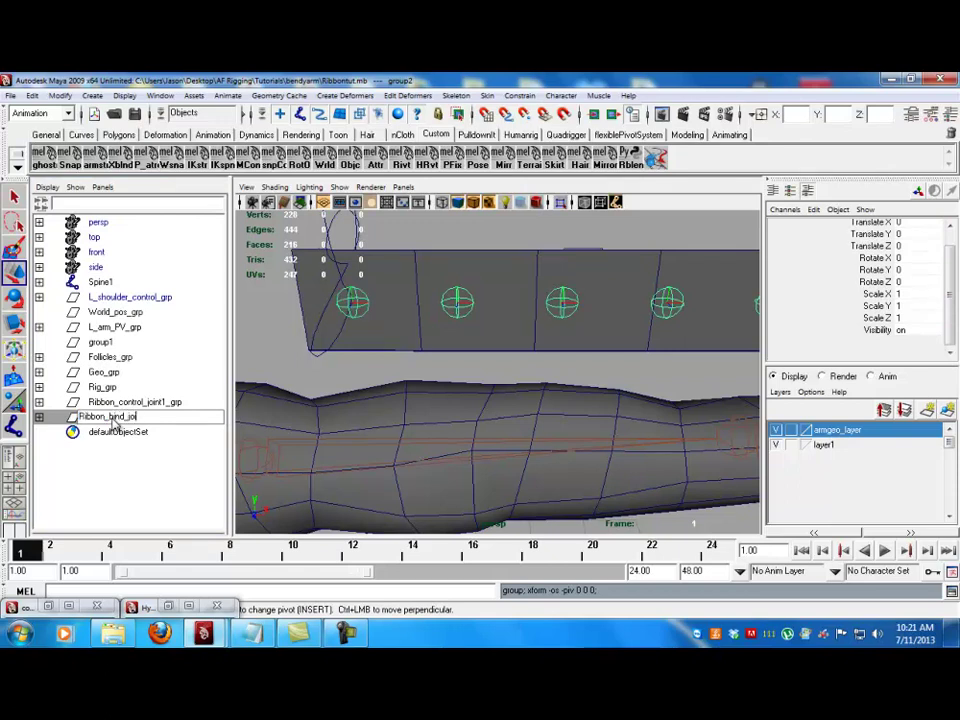
{"action": "key", "text": "Return"}
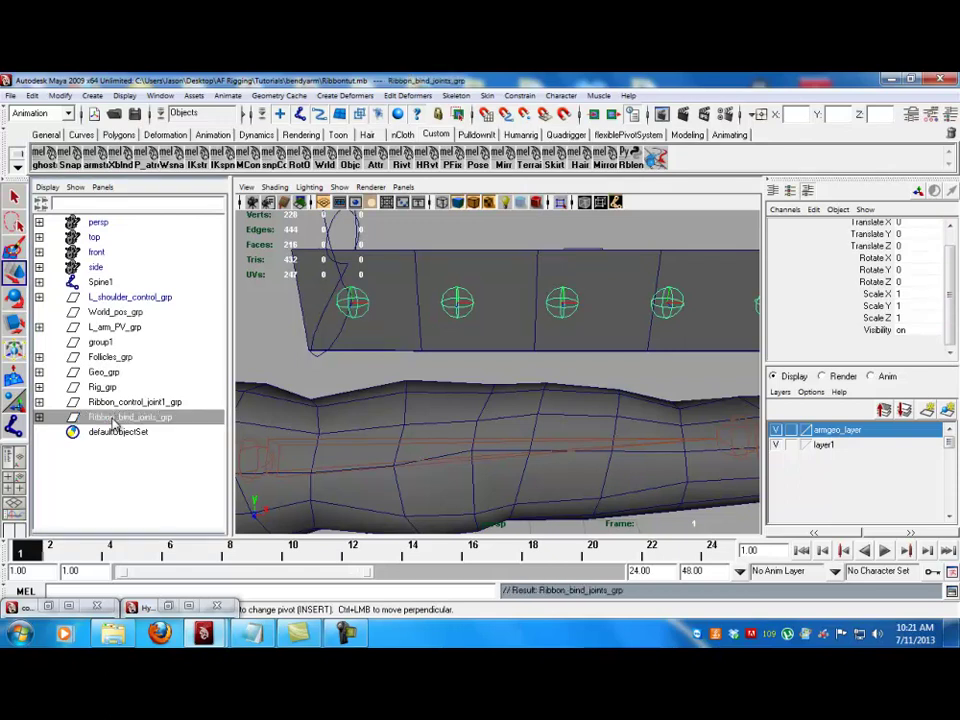
- Set the radius of Ribbon_bind_joint1 through Ribbon_bind_joint9 to 0.2
{"action": "left_click", "coordinate": [39, 417]}
{"action": "left_click", "coordinate": [135, 432]}
{"action": "scroll", "coordinate": [150, 440], "scroll_direction": "down", "scroll_amount": 1}
{"action": "scroll", "coordinate": [160, 456], "scroll_direction": "down", "scroll_amount": 3}
{"action": "left_click", "coordinate": [153, 477], "text": "shift"}
{"action": "scroll", "coordinate": [914, 270], "scroll_direction": "down", "scroll_amount": 1}
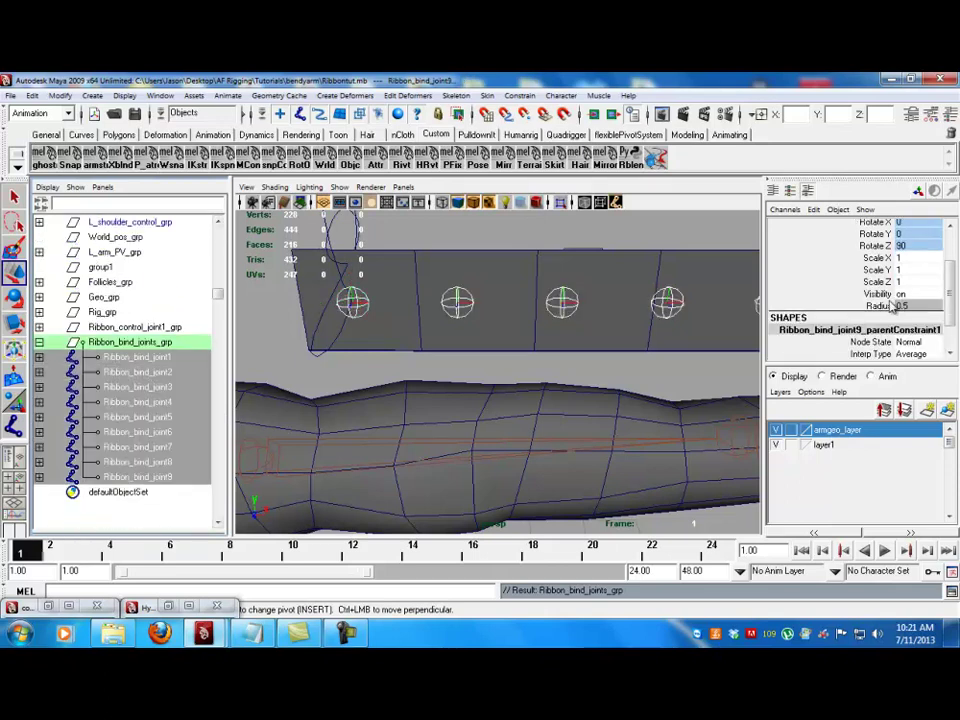
{"action": "left_click", "coordinate": [877, 308]}
{"action": "middle_click_drag", "start_coordinate": [622, 310], "coordinate": [618, 308]}
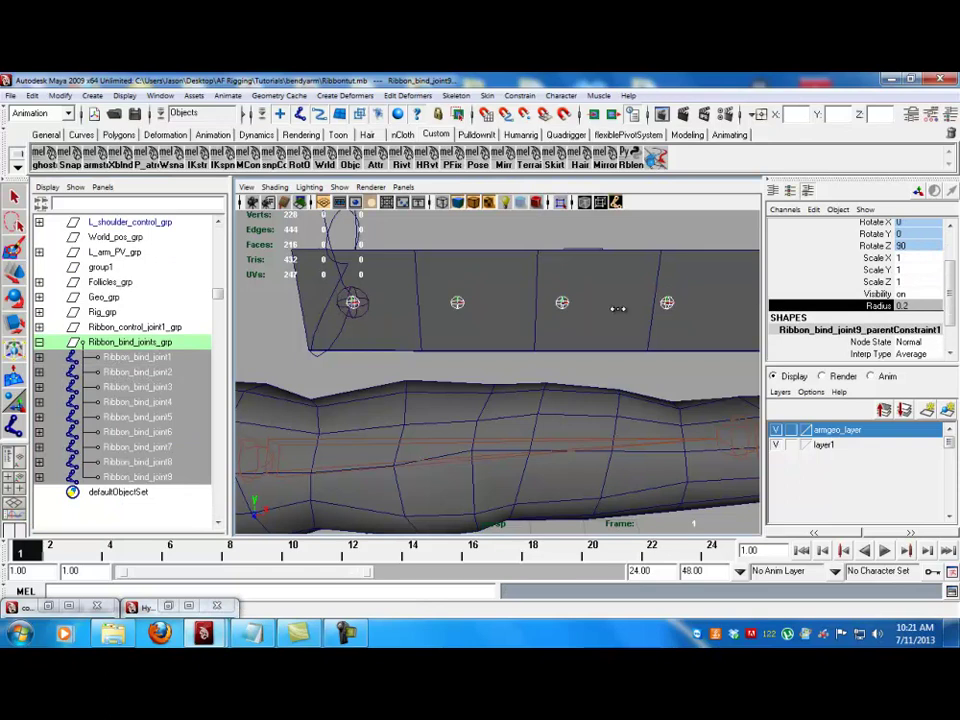
- Set the radius of Ribbon_control_joint1 at the shoulder end of the ribbon to 0.9
{"action": "scroll", "coordinate": [515, 350], "scroll_direction": "down", "scroll_amount": 3}
{"action": "scroll", "coordinate": [375, 287], "scroll_direction": "up", "scroll_amount": 3}
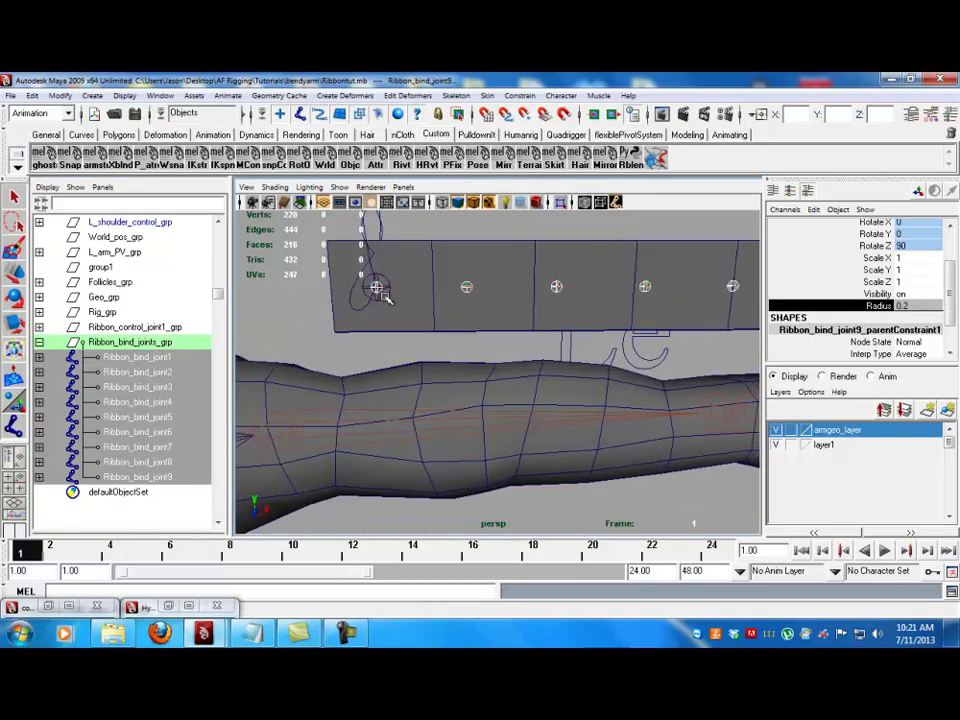
{"action": "left_click", "coordinate": [376, 287]}
{"action": "middle_click_drag", "start_coordinate": [561, 315], "coordinate": [450, 300]}
{"action": "scroll", "coordinate": [449, 319], "scroll_direction": "down", "scroll_amount": 3}
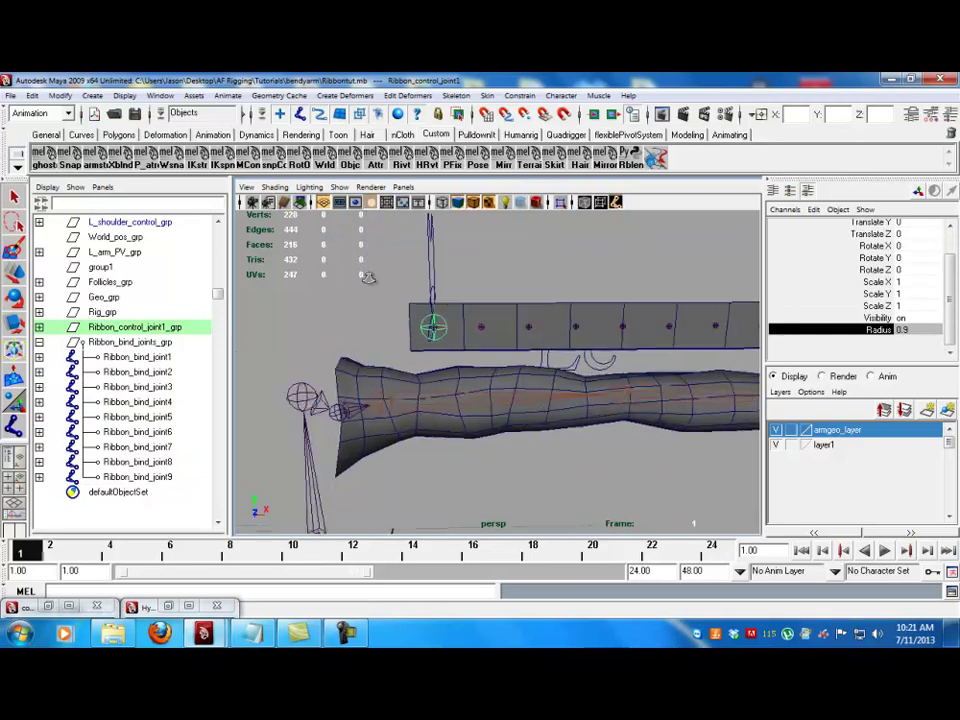
{"action": "left_click_drag", "start_coordinate": [449, 319], "coordinate": [428, 334], "text": "alt"}
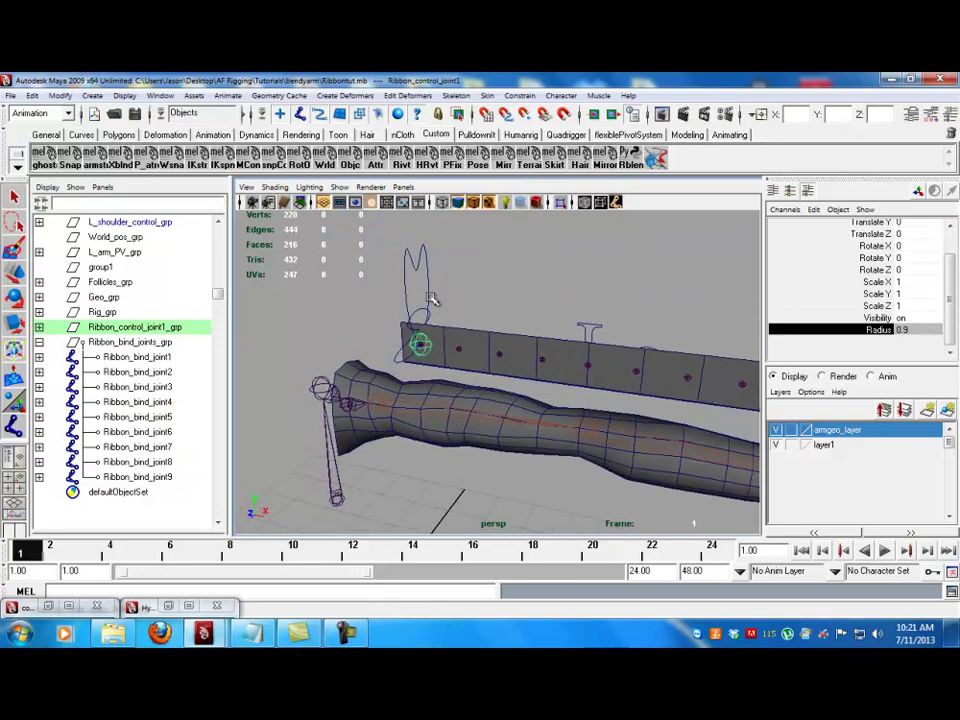
- Duplicate Ribbon_control_joint1_grp and snap the copy onto the middle bind joint of the ribbon
{"action": "left_click", "coordinate": [430, 295]}
{"action": "key", "text": "w"}
{"action": "left_click", "coordinate": [39, 342]}
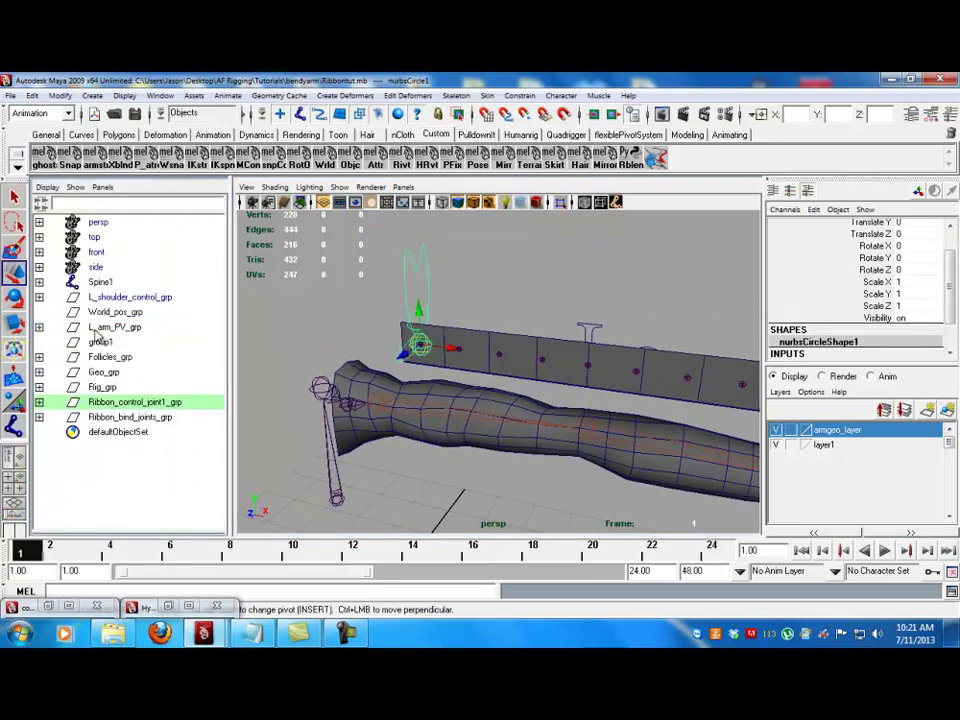
{"action": "left_click", "coordinate": [458, 296]}
{"action": "left_click_drag", "start_coordinate": [439, 343], "coordinate": [467, 349], "text": "alt"}
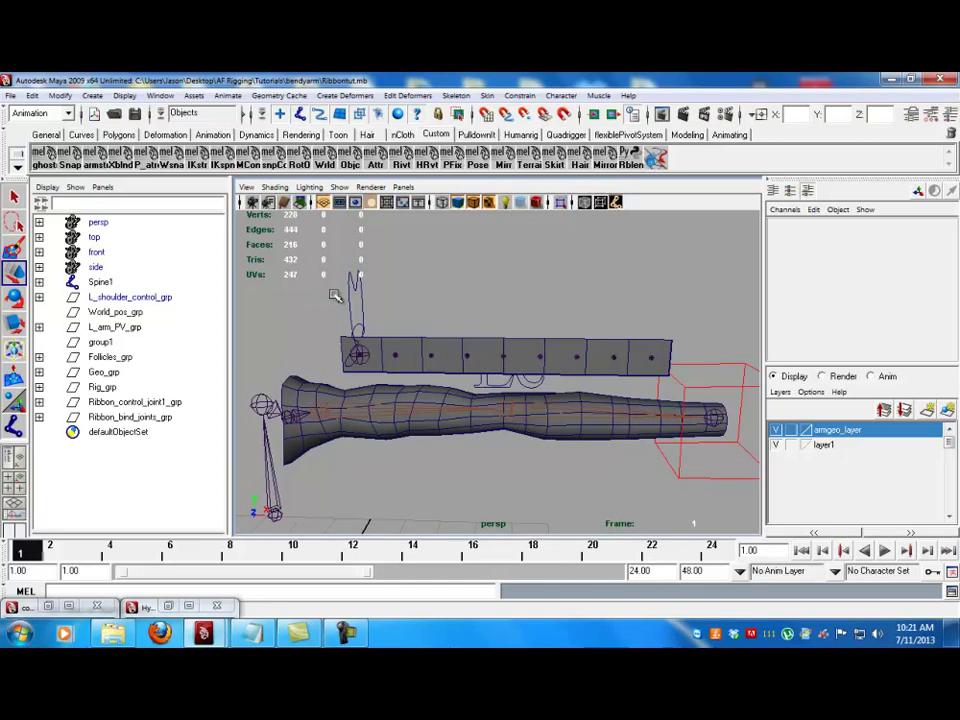
{"action": "left_click_drag", "start_coordinate": [321, 289], "coordinate": [381, 300]}
{"action": "left_click_drag", "start_coordinate": [420, 347], "coordinate": [340, 360], "text": "alt"}
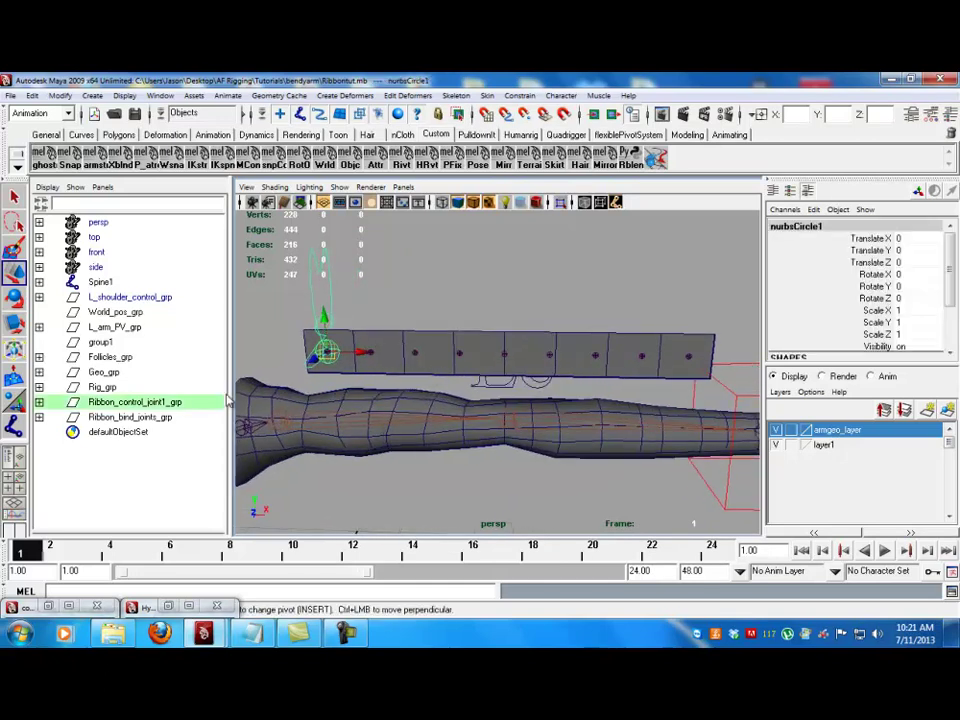
{"action": "left_click", "coordinate": [186, 402]}
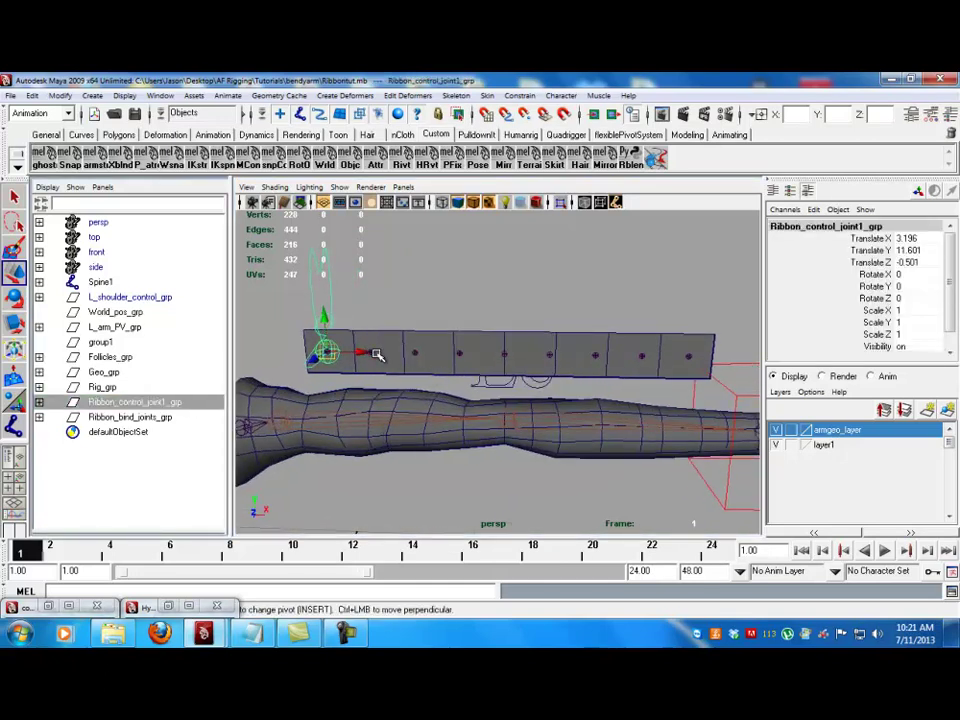
{"action": "key", "text": "ctrl+d"}
{"action": "middle_click_drag", "start_coordinate": [445, 349], "coordinate": [502, 355]}
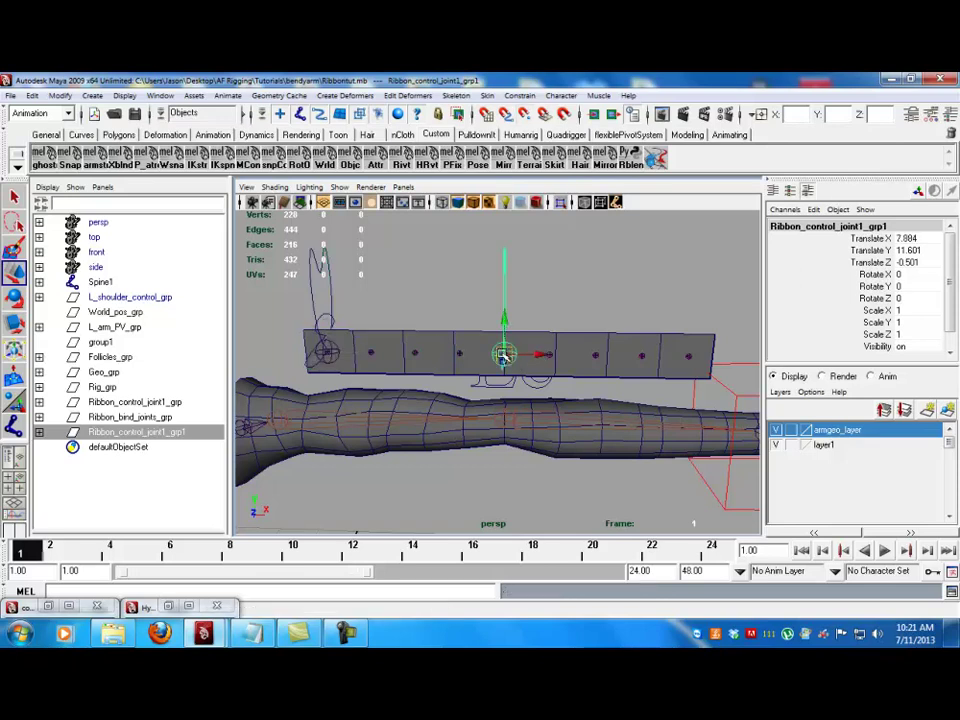
{"action": "key", "text": "b"}
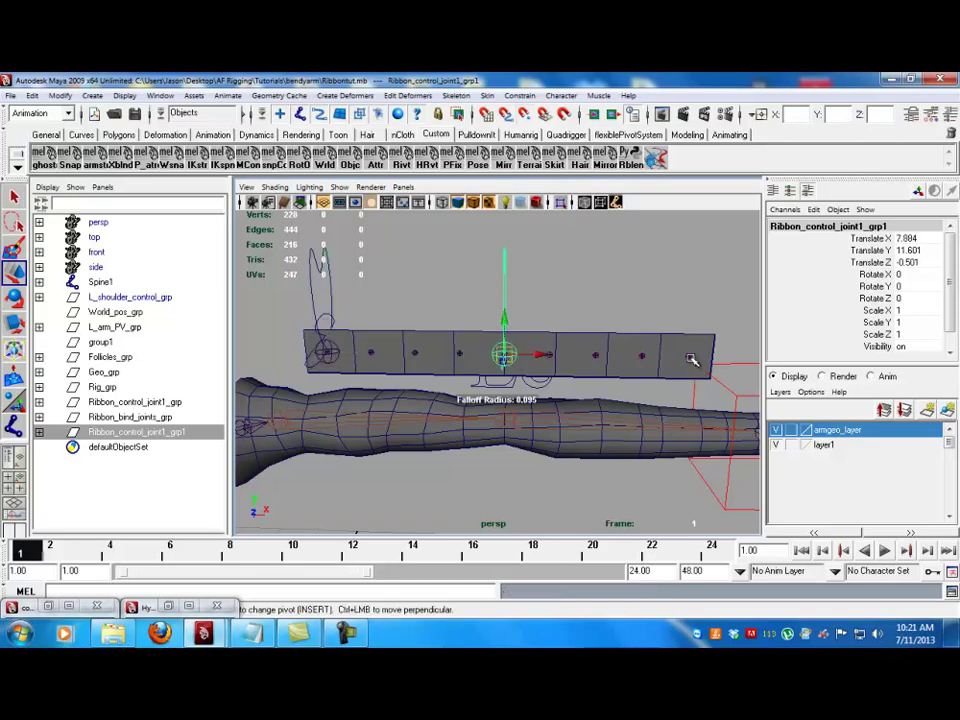
{"action": "middle_click_drag", "start_coordinate": [692, 360], "coordinate": [688, 362]}
{"action": "key", "text": "ctrl+z"}
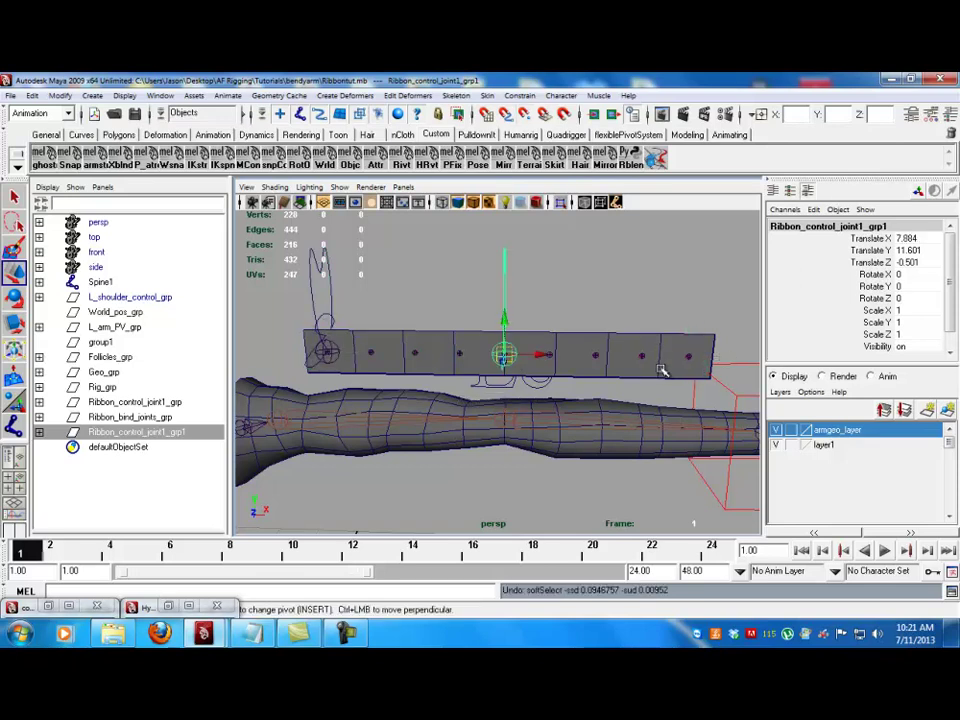
- Duplicate the middle control joint group and snap the copy onto the last bind joint at the wrist end of the ribbon
{"action": "left_click_drag", "start_coordinate": [578, 394], "coordinate": [571, 401], "text": "alt"}
{"action": "left_click", "coordinate": [171, 433]}
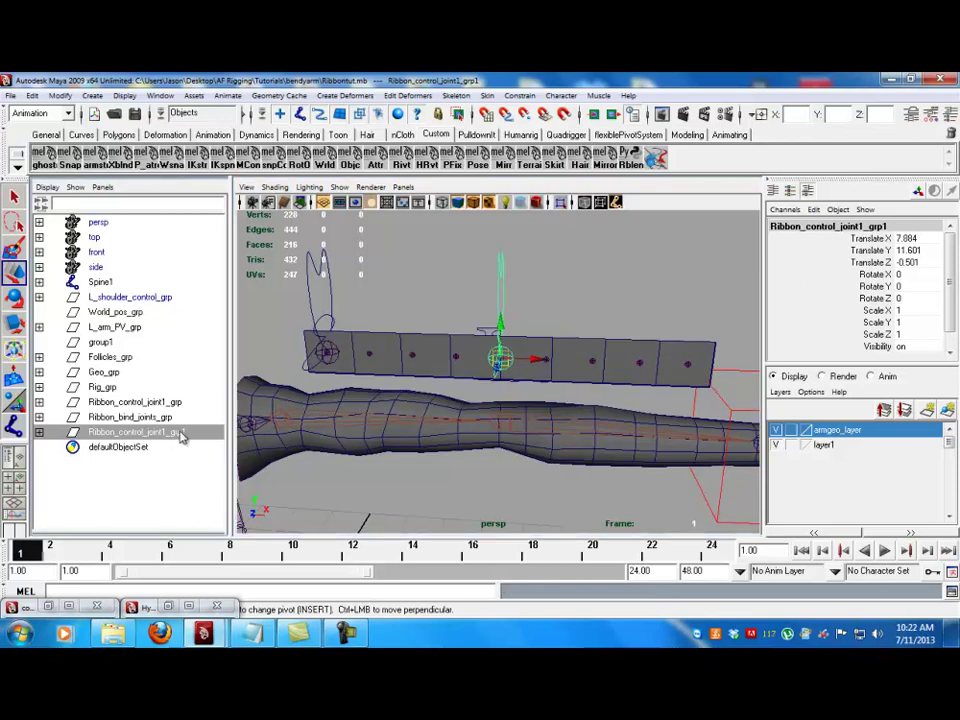
{"action": "key", "text": "ctrl+d"}
{"action": "middle_click_drag", "start_coordinate": [686, 372], "coordinate": [690, 367]}
{"action": "left_click_drag", "start_coordinate": [608, 387], "coordinate": [440, 400], "text": "alt"}
- Try moving the control circle at the wrist end of the ribbon upward and undo the move
{"action": "left_click", "coordinate": [495, 358]}
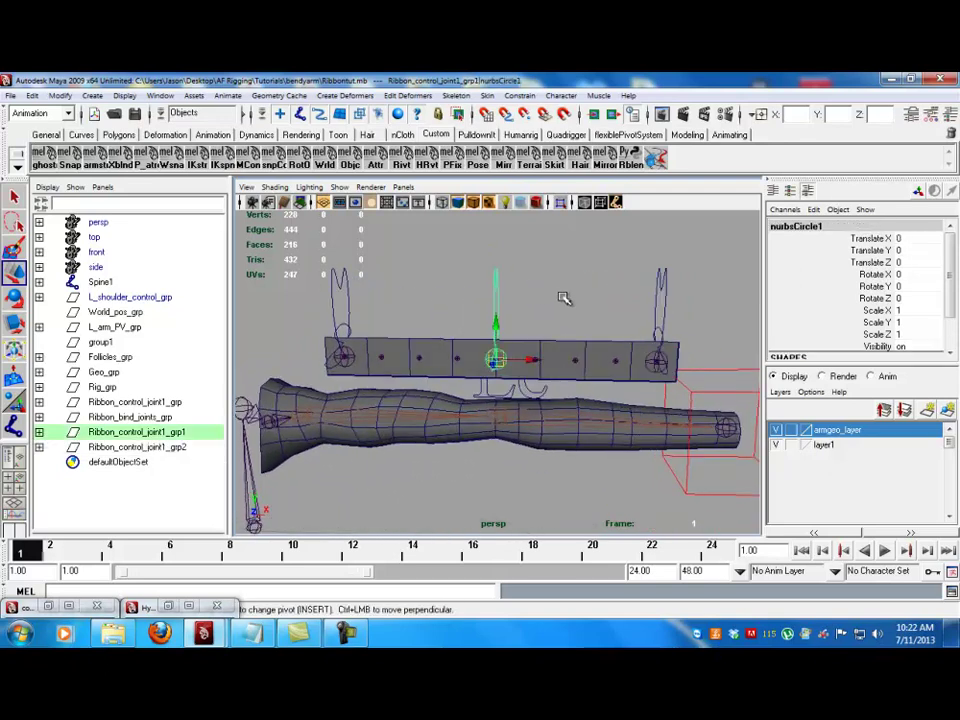
{"action": "left_click", "coordinate": [657, 330]}
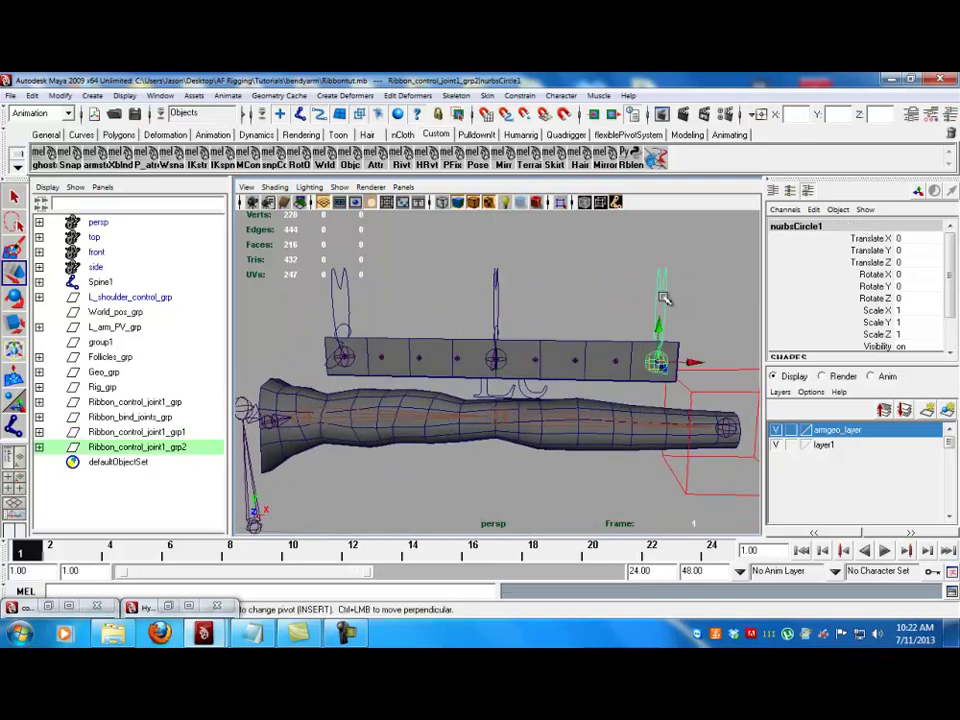
{"action": "left_click_drag", "start_coordinate": [657, 326], "coordinate": [657, 300]}
{"action": "key", "text": "ctrl+z"}
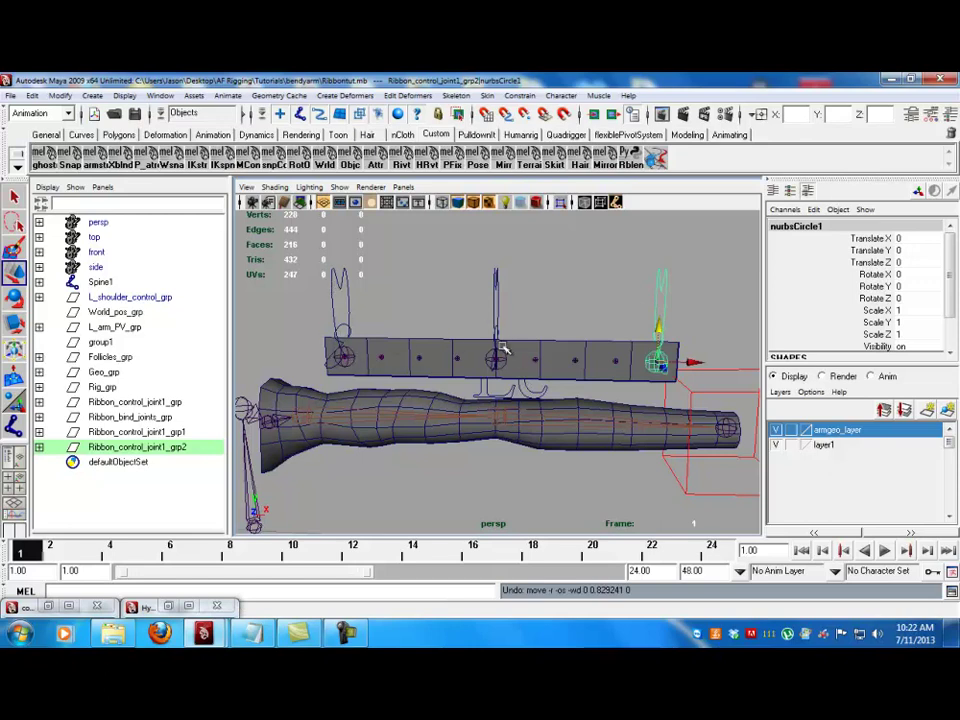
{"action": "left_click_drag", "start_coordinate": [512, 372], "coordinate": [492, 355], "text": "alt"}
{"action": "scroll", "coordinate": [512, 358], "scroll_direction": "up", "scroll_amount": 3}
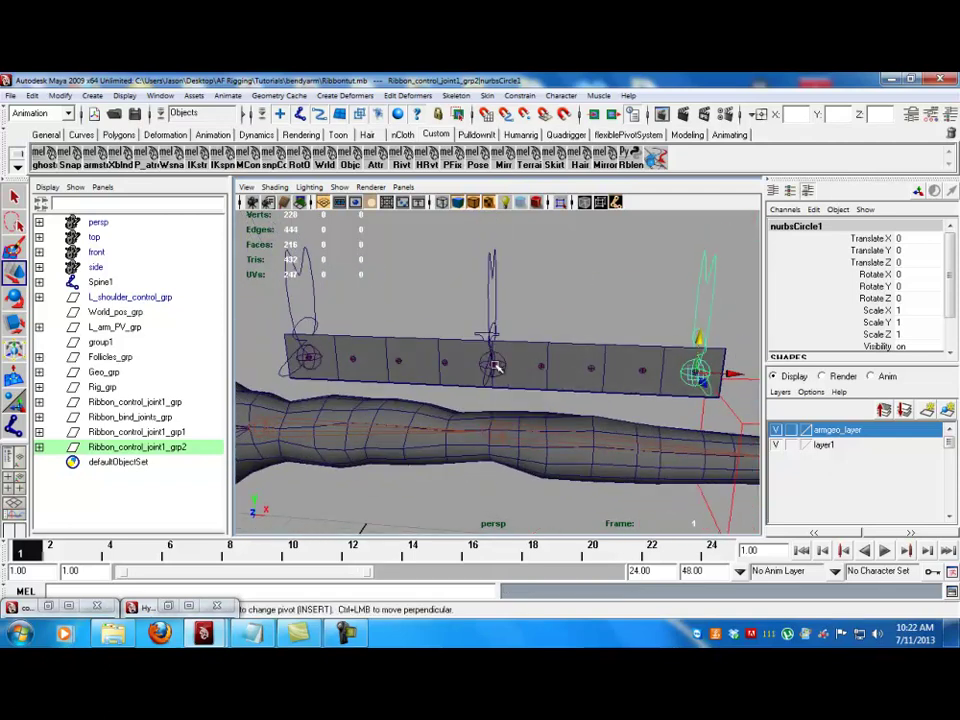
{"action": "left_click_drag", "start_coordinate": [497, 367], "coordinate": [353, 387], "text": "alt"}
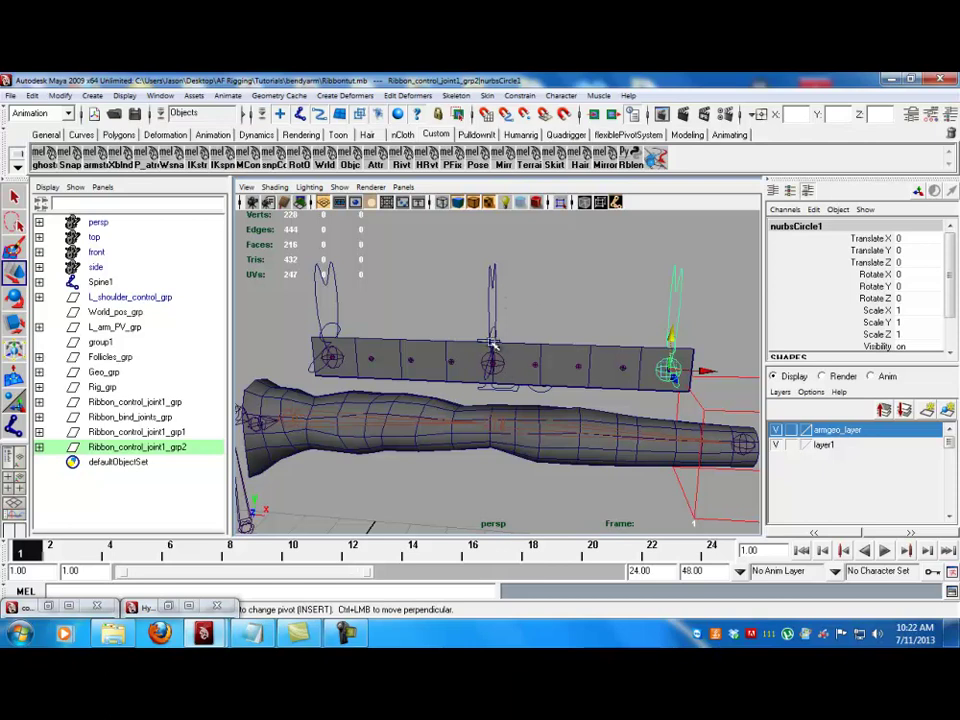
{"action": "left_click", "coordinate": [491, 366]}
{"action": "left_click_drag", "start_coordinate": [491, 366], "coordinate": [380, 340], "text": "alt"}
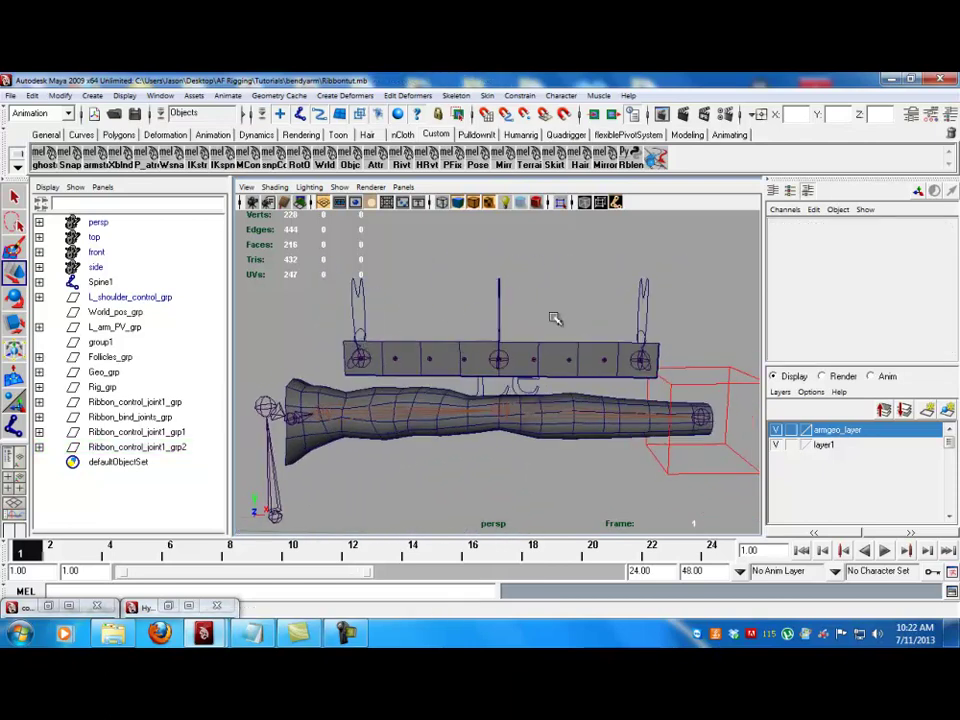
{"action": "left_click", "coordinate": [498, 358]}
{"action": "left_click", "coordinate": [828, 223]}
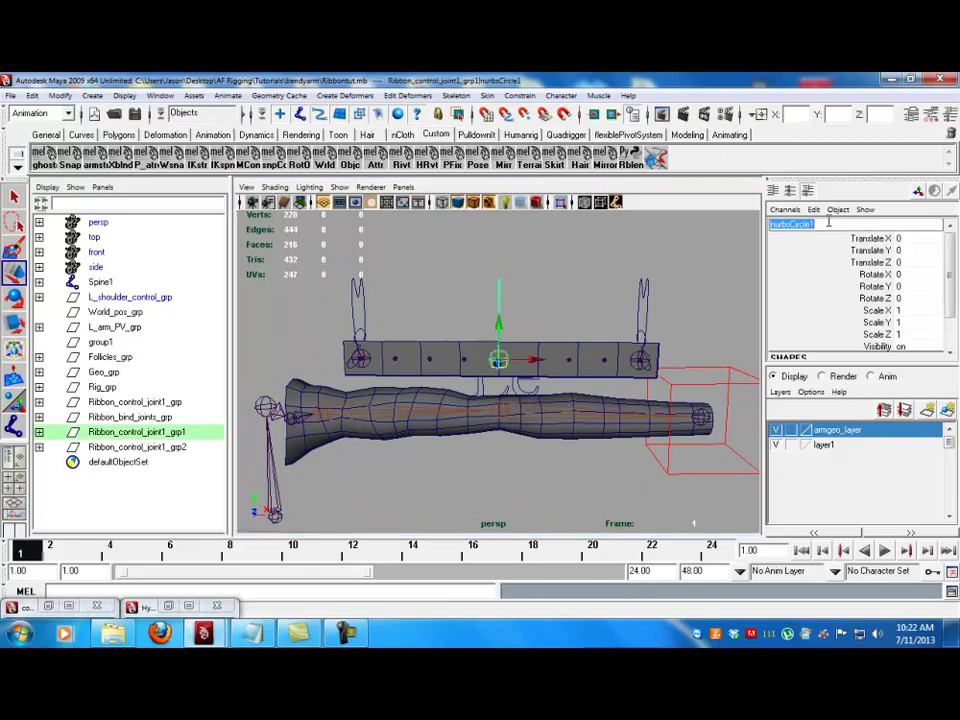
{"action": "left_click", "coordinate": [366, 310]}
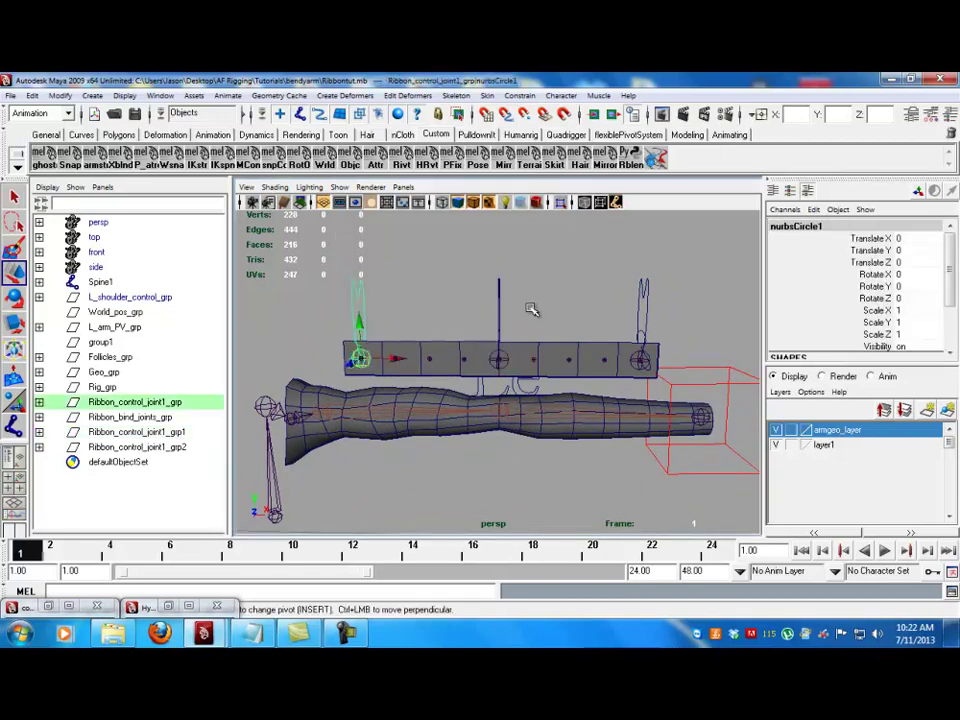
{"action": "left_click", "coordinate": [475, 300]}
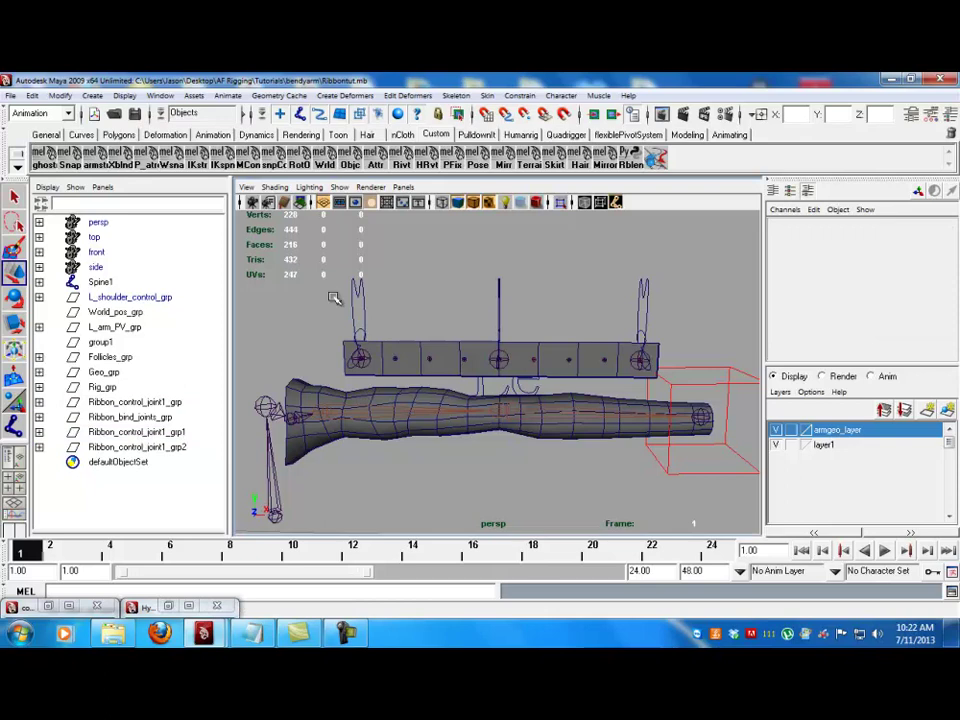
- Rename the control circle at the shoulder end of the ribbon as Ribbon_control1
{"action": "left_click", "coordinate": [360, 310]}
{"action": "double_click", "coordinate": [784, 227]}
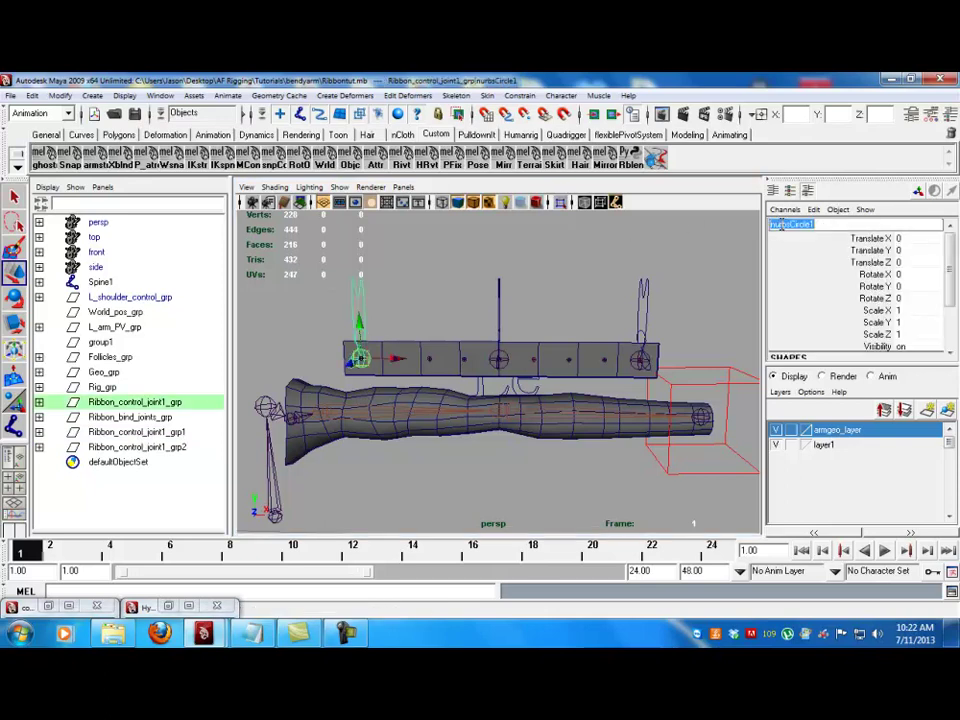
{"action": "type", "text": "Ri"}
{"action": "type", "text": "bbon_control1"}
{"action": "key", "text": "Return"}
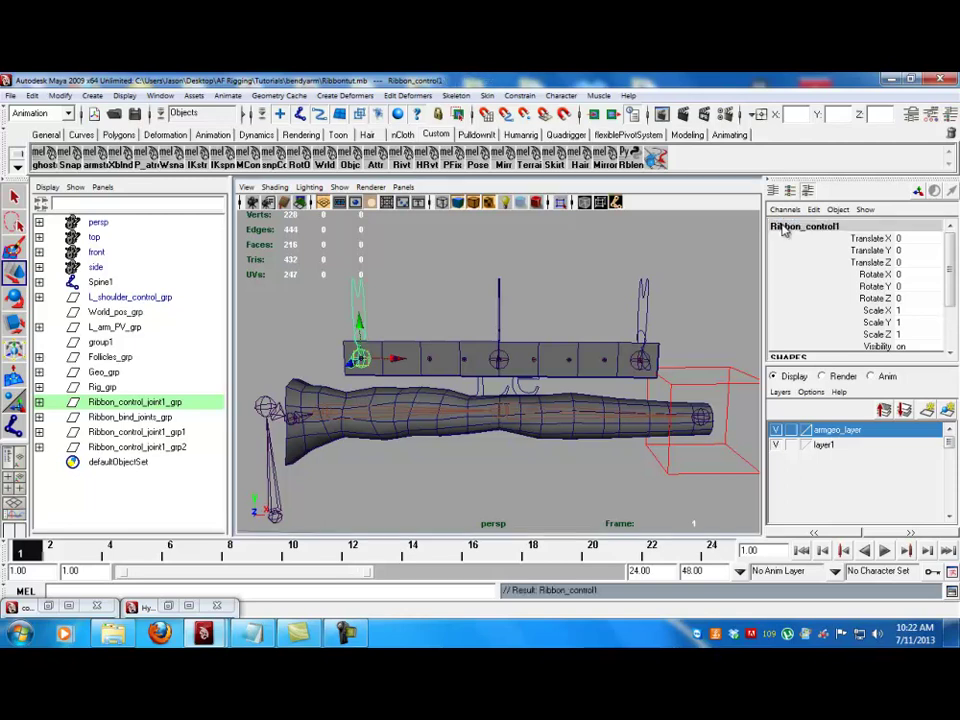
{"action": "double_click", "coordinate": [784, 228]}
{"action": "key", "text": "Return"}
{"action": "key", "text": "Down"}
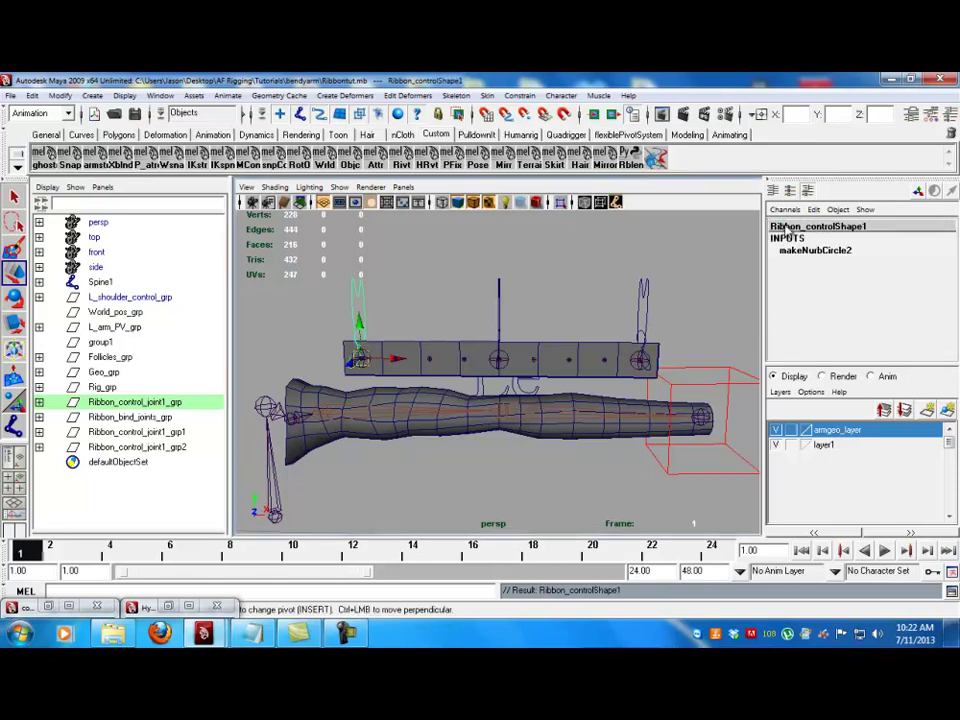
{"action": "left_click", "coordinate": [372, 372]}
- Rename the control joint in the middle of the ribbon as Ribbon_control_joint2
{"action": "left_click", "coordinate": [361, 358]}
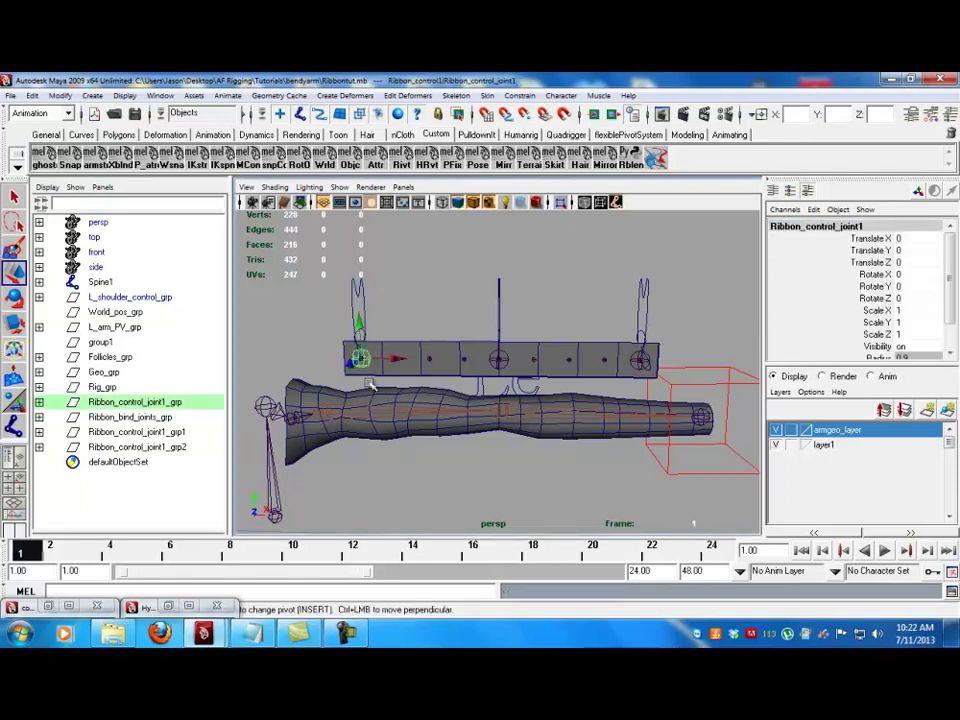
{"action": "left_click", "coordinate": [495, 360]}
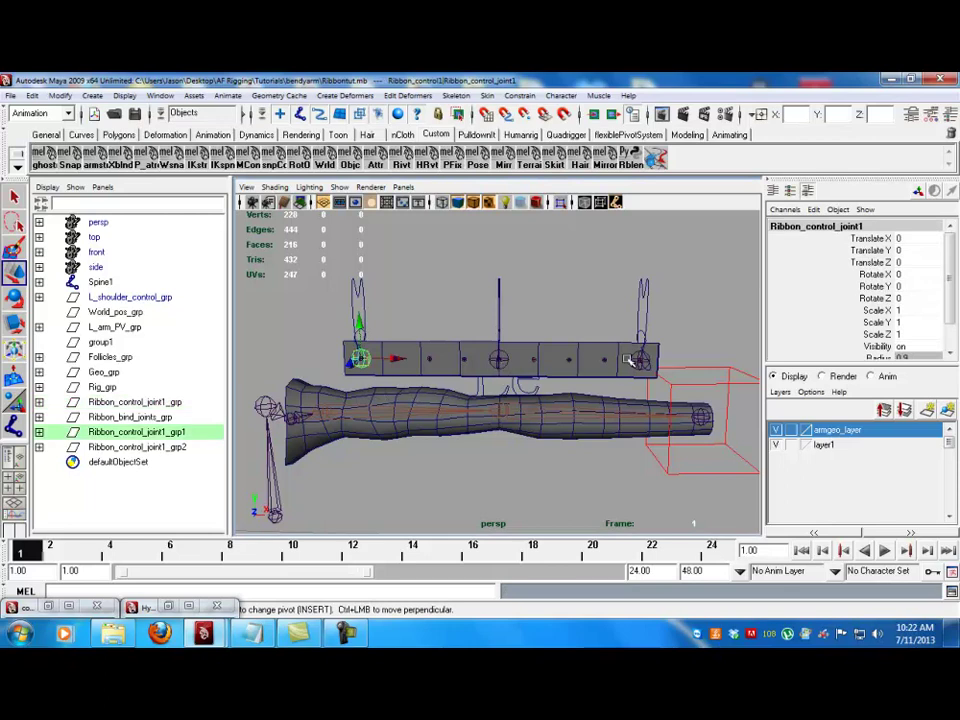
{"action": "double_click", "coordinate": [866, 224]}
{"action": "left_click", "coordinate": [866, 224]}
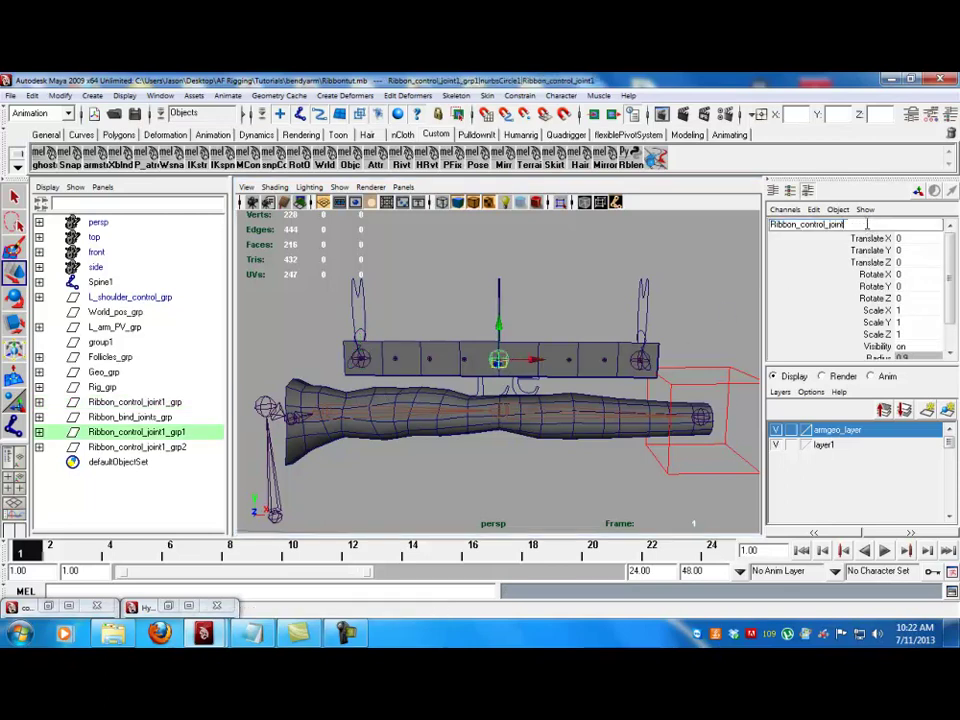
{"action": "type", "text": "2"}
{"action": "key", "text": "Return"}
- Rename the control circle in the middle of the ribbon as Ribbon_control2
{"action": "left_click", "coordinate": [497, 356]}
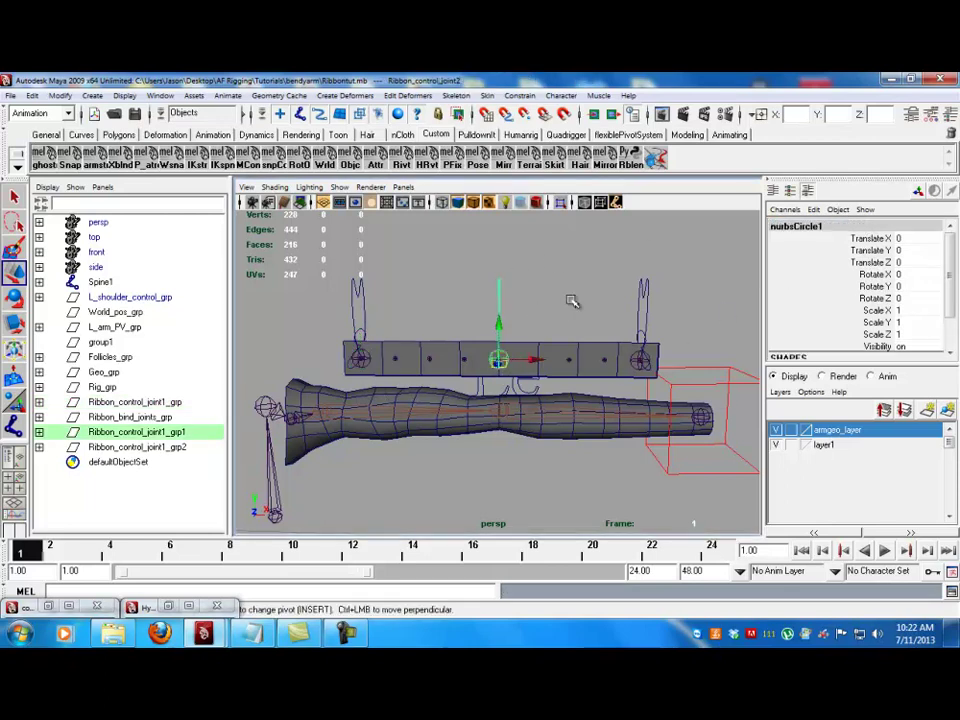
{"action": "double_click", "coordinate": [790, 224]}
{"action": "type", "text": "Ribbon_contr"}
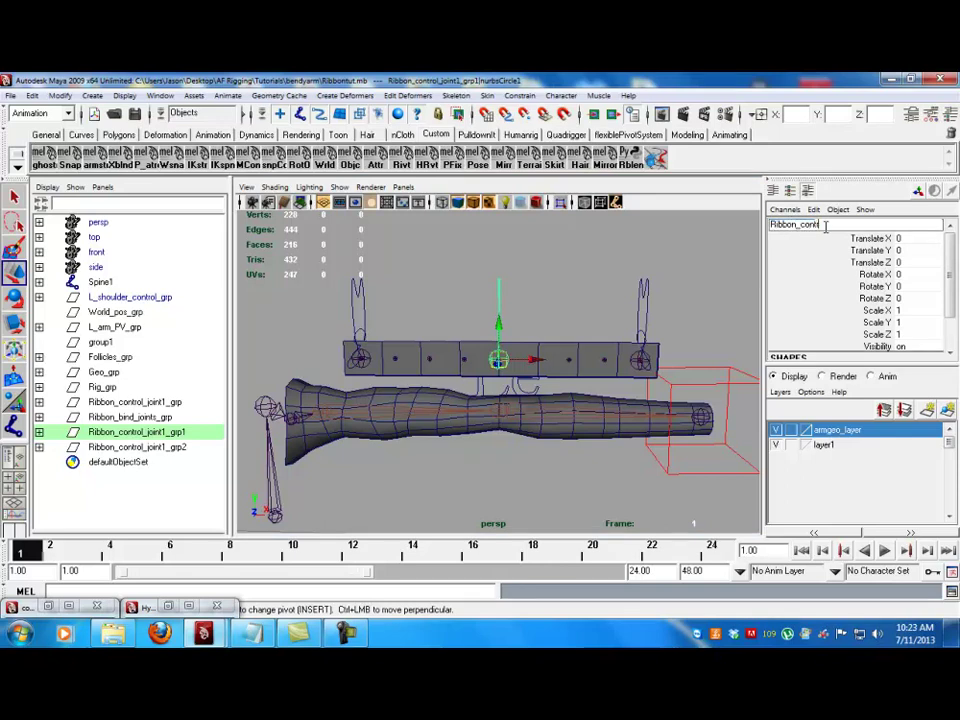
{"action": "key", "text": "Return"}
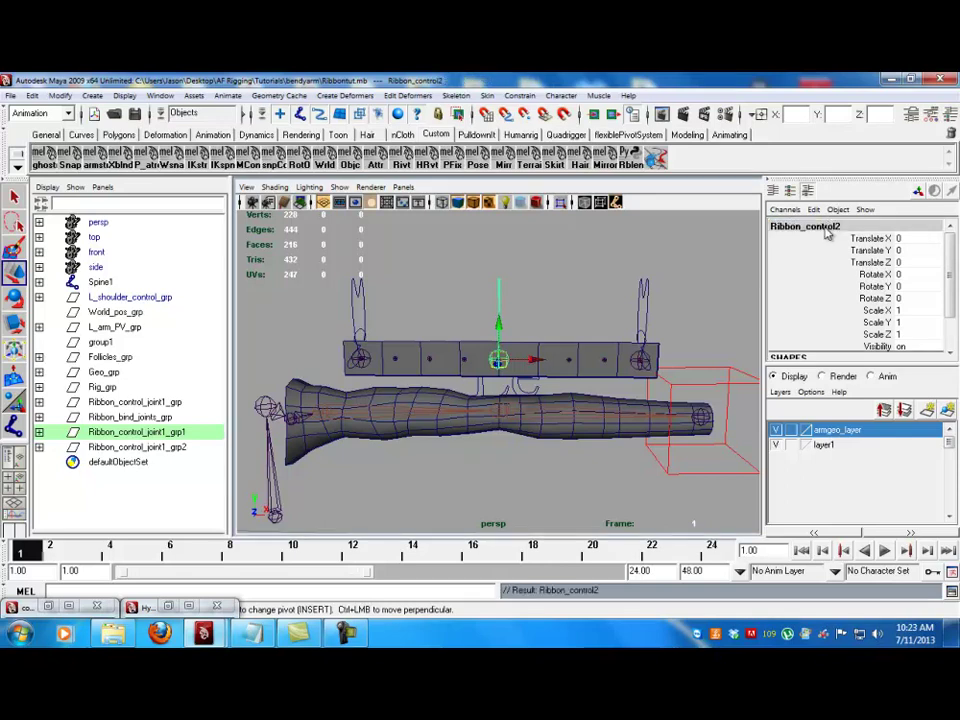
- Rename the control circle at the wrist end of the ribbon as Ribbon_control3
{"action": "left_click", "coordinate": [642, 302]}
{"action": "double_click", "coordinate": [812, 226]}
{"action": "type", "text": "Ribbon"}
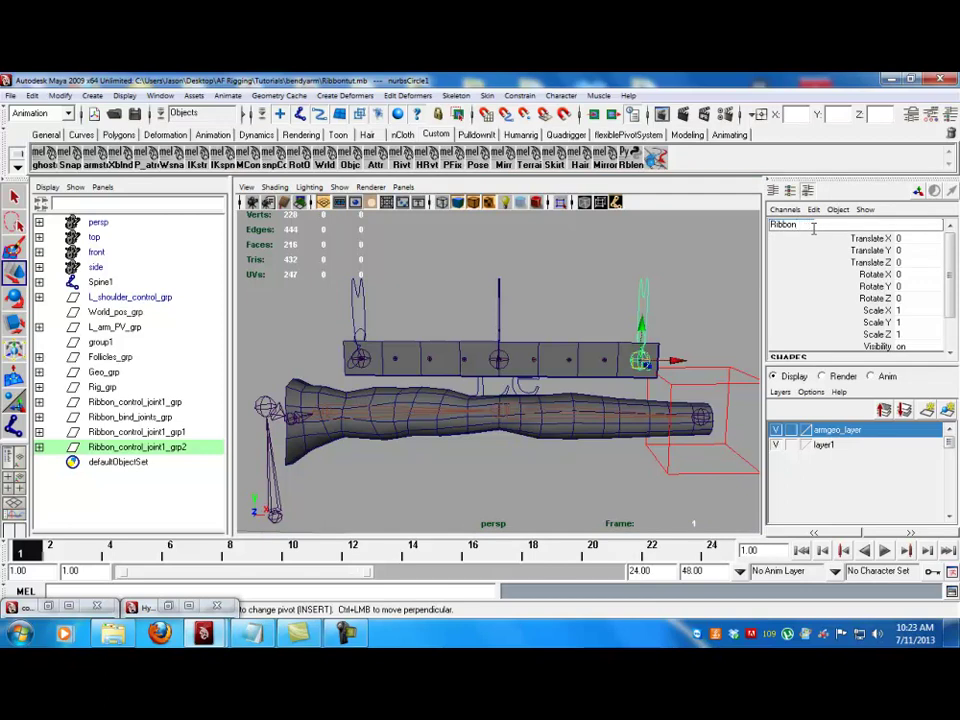
{"action": "type", "text": "_control3"}
{"action": "key", "text": "Return"}
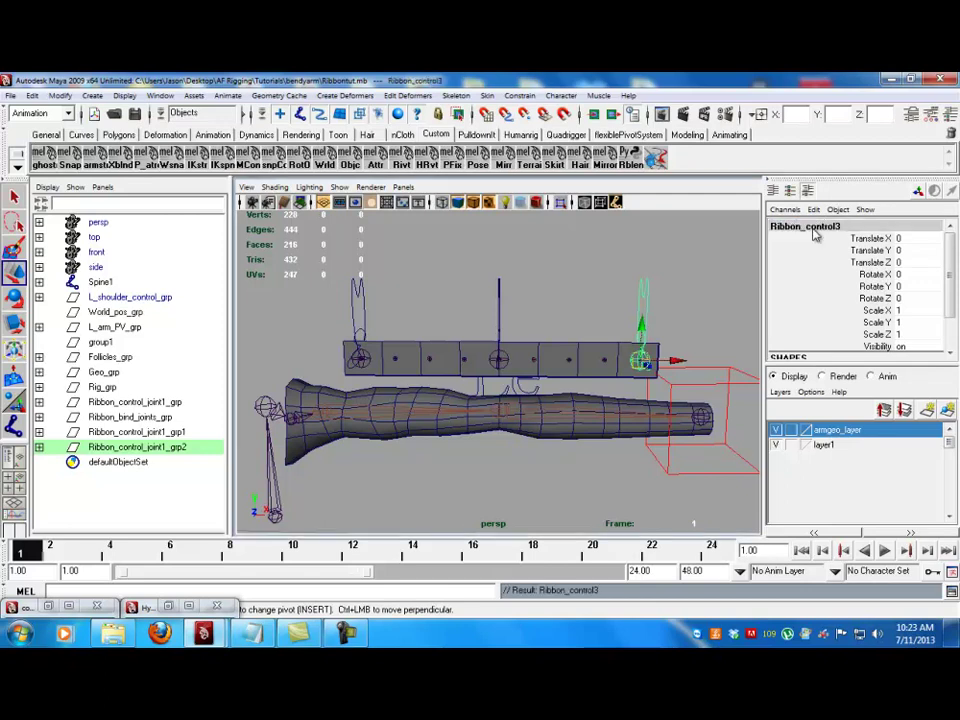
{"action": "left_click", "coordinate": [729, 289]}
- Rename the control joint at the wrist end of the ribbon to match its control circle's numbering
{"action": "left_click", "coordinate": [641, 363]}
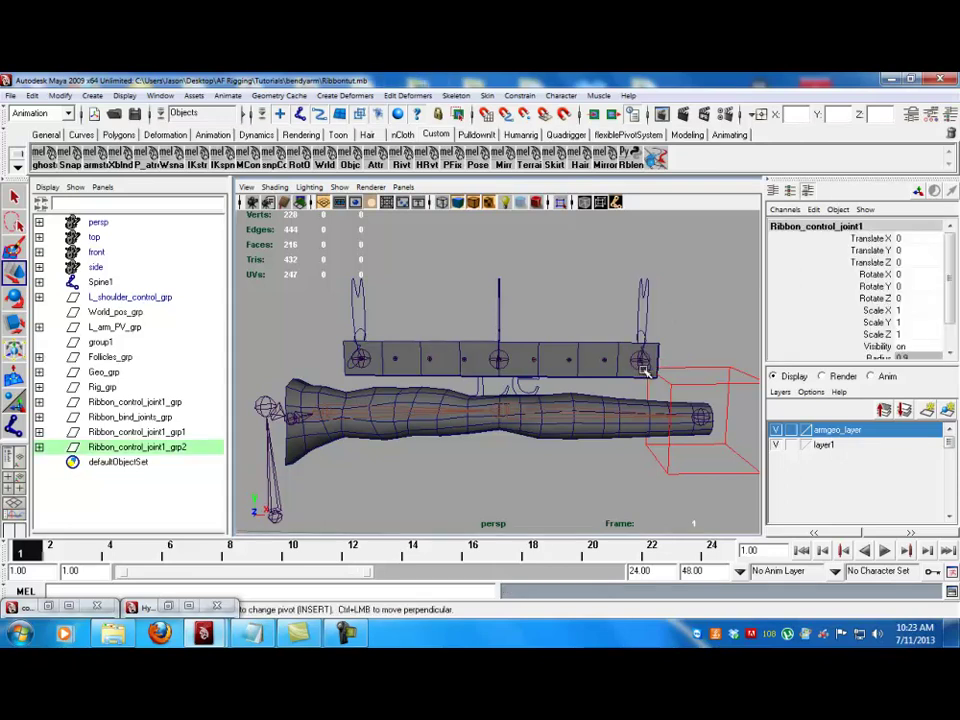
{"action": "double_click", "coordinate": [857, 229]}
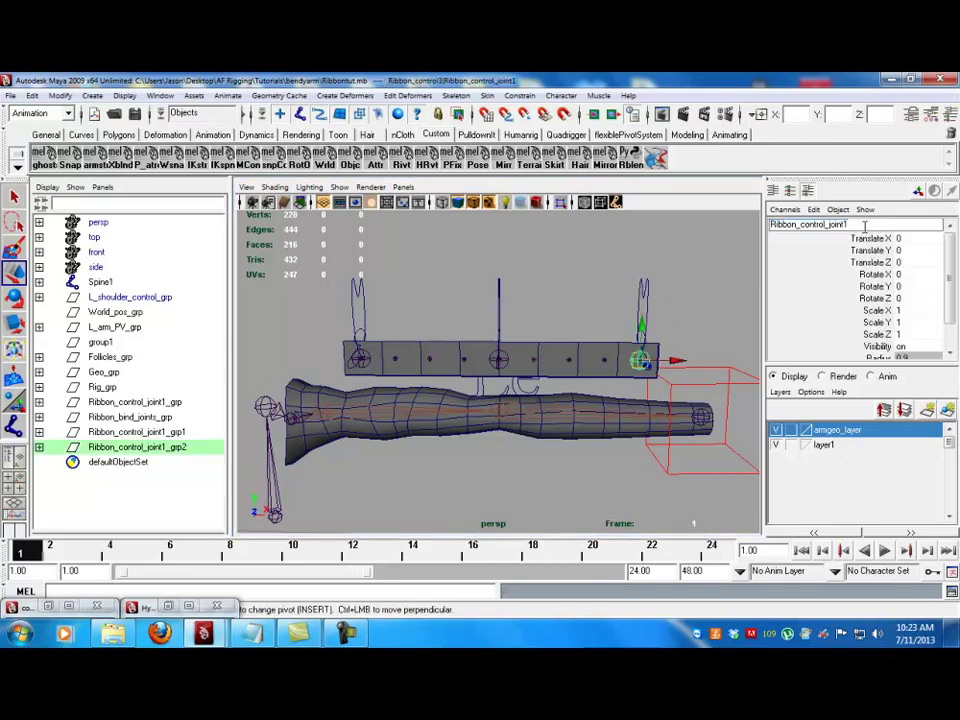
{"action": "key", "text": "Return"}
- Rename the parent group of the wrist-end control circle as Ribbon_control_joint3_grp
{"action": "left_click", "coordinate": [646, 308]}
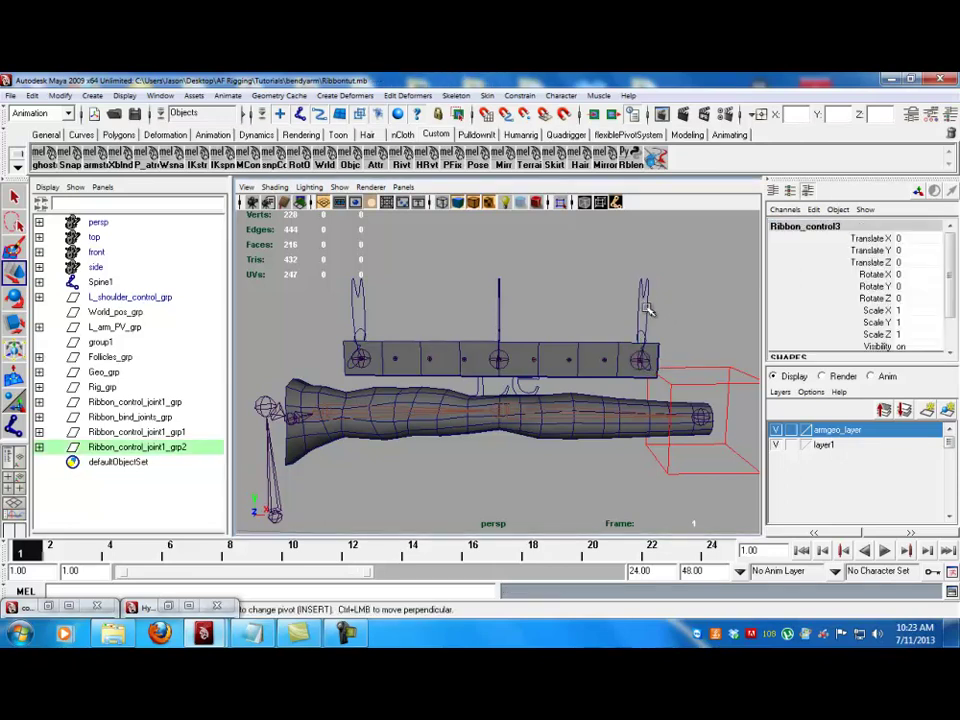
{"action": "key", "text": "Up"}
{"action": "left_click", "coordinate": [878, 227]}
{"action": "double_click", "coordinate": [878, 226]}
{"action": "left_click", "coordinate": [881, 226]}
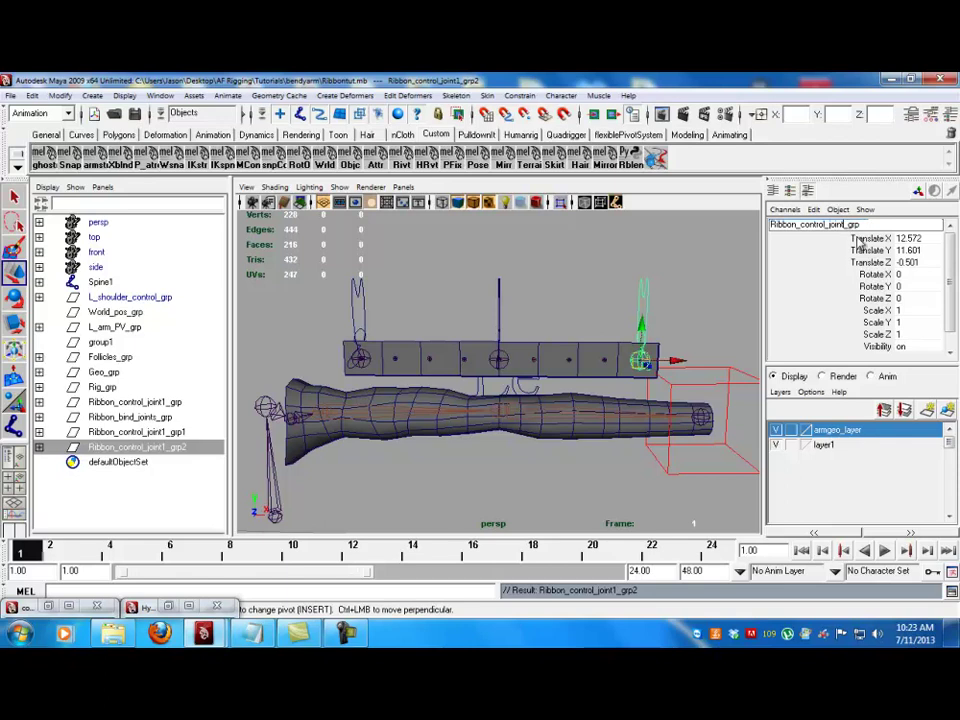
{"action": "key", "text": "BackSpace"}
{"action": "type", "text": "3"}
{"action": "key", "text": "Return"}
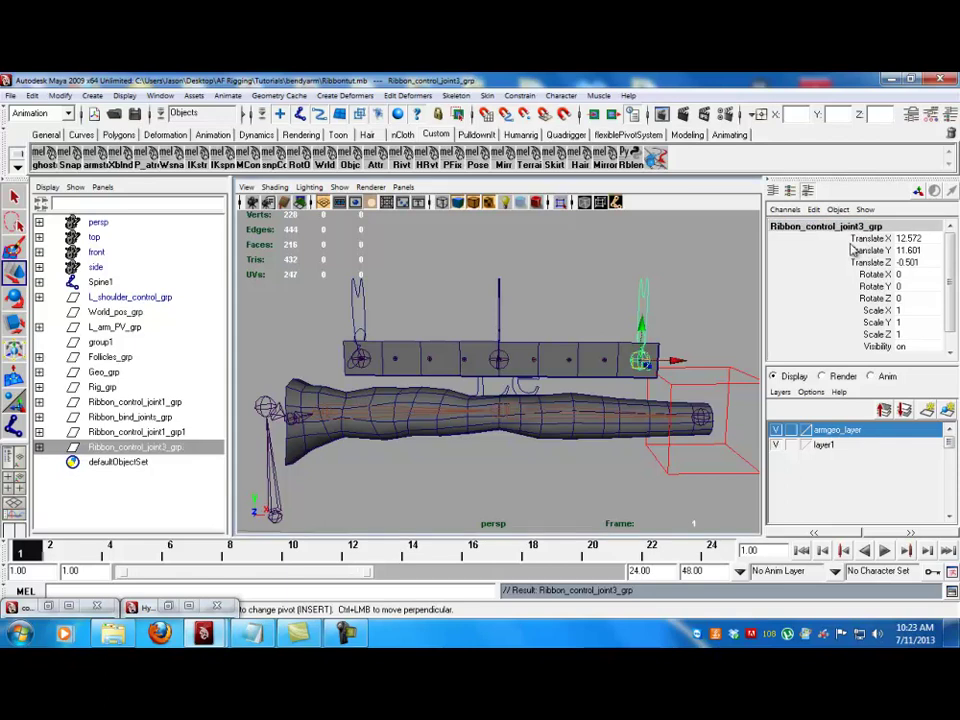
- Rename the parent group of the middle control circle as Ribbon_control_joint2_grp
{"action": "left_click", "coordinate": [491, 303]}
{"action": "left_click", "coordinate": [500, 303]}
{"action": "key", "text": "Up"}
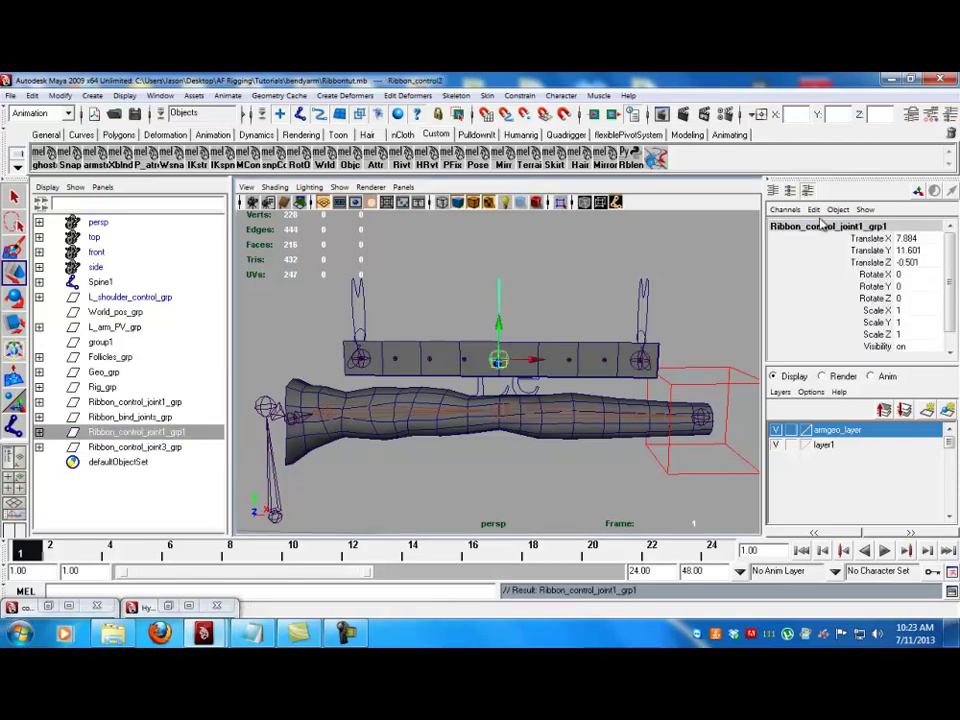
{"action": "left_click", "coordinate": [851, 228]}
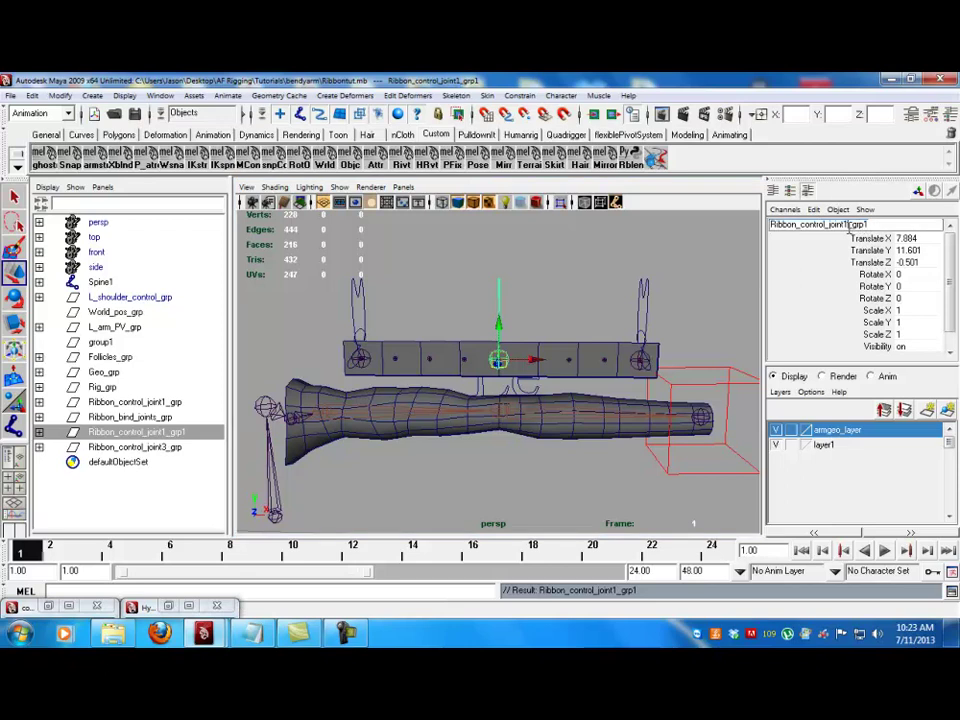
{"action": "key", "text": "BackSpace"}
{"action": "key", "text": "Return"}
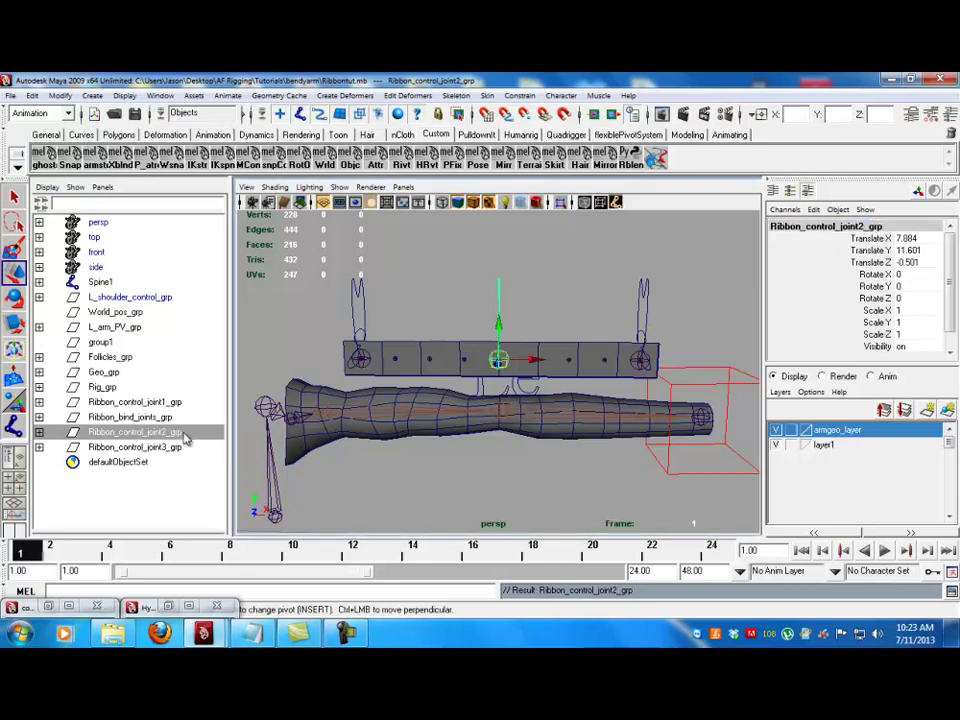
- Reorder the scene hierarchy so the three control joint groups are listed consecutively above Ribbon_bind_joints_grp
{"action": "left_click", "coordinate": [150, 418]}
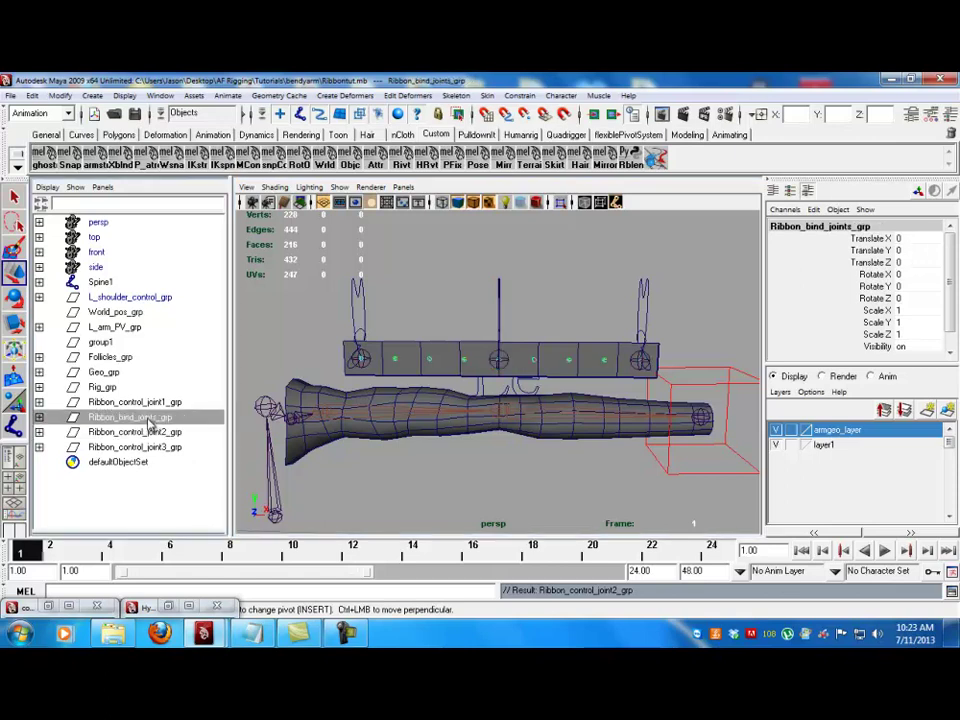
{"action": "middle_click_drag", "start_coordinate": [150, 440], "coordinate": [152, 440]}
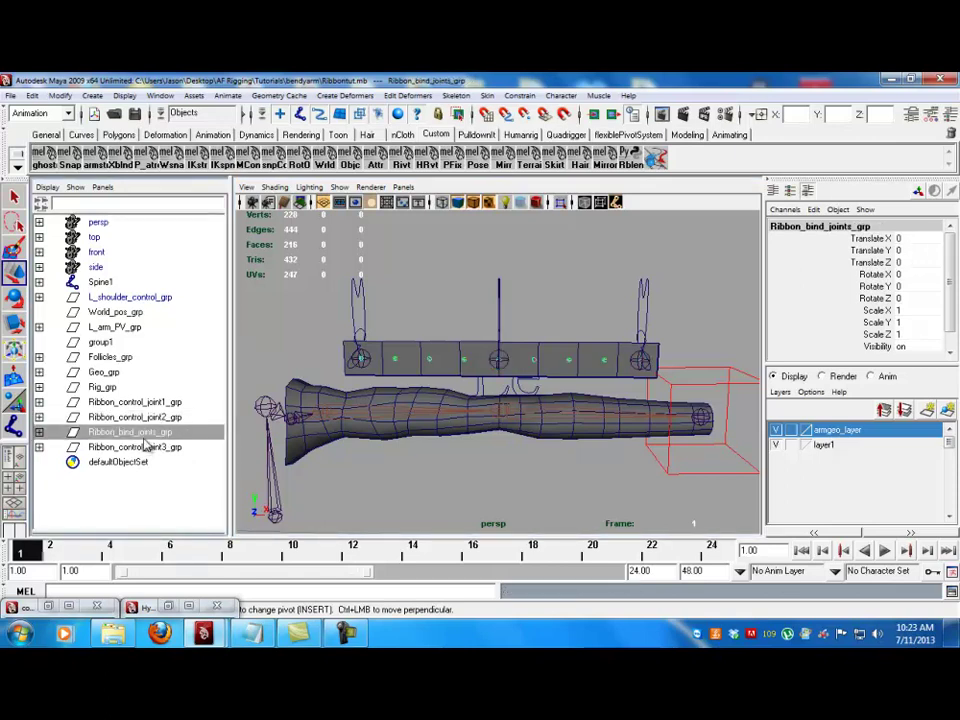
{"action": "left_click", "coordinate": [160, 418]}
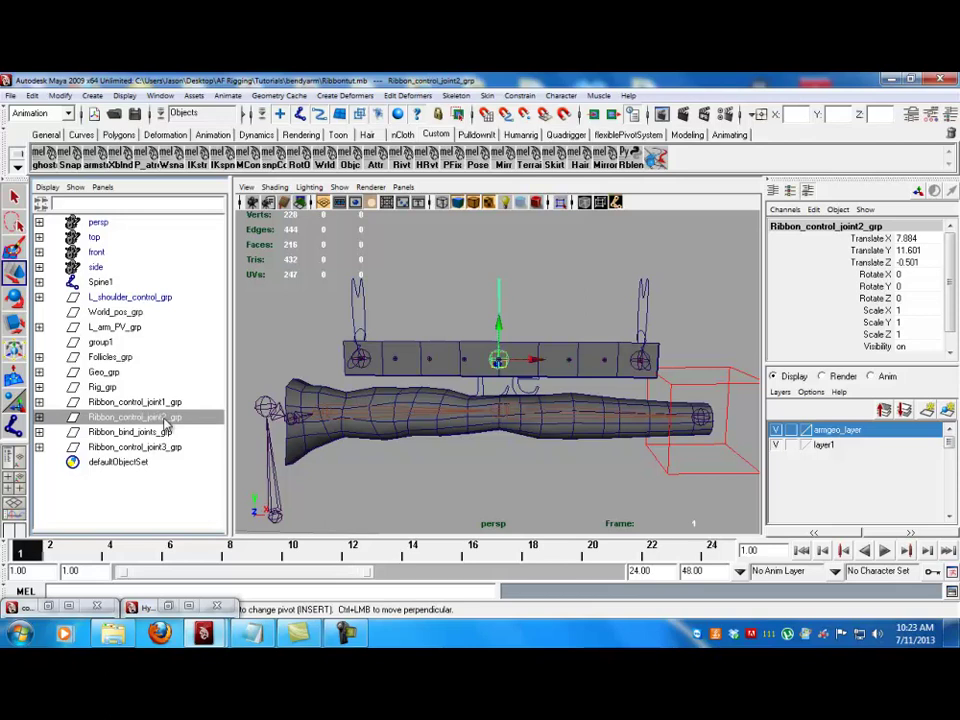
{"action": "left_click", "coordinate": [647, 292]}
{"action": "left_click", "coordinate": [185, 447]}
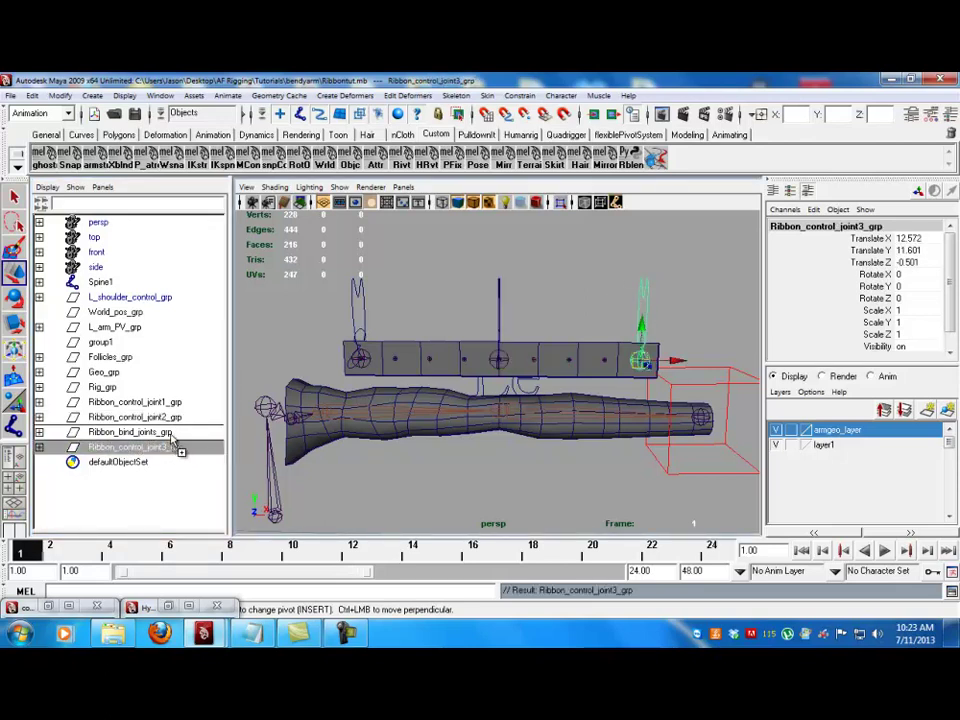
{"action": "middle_click_drag", "start_coordinate": [178, 445], "coordinate": [175, 426]}
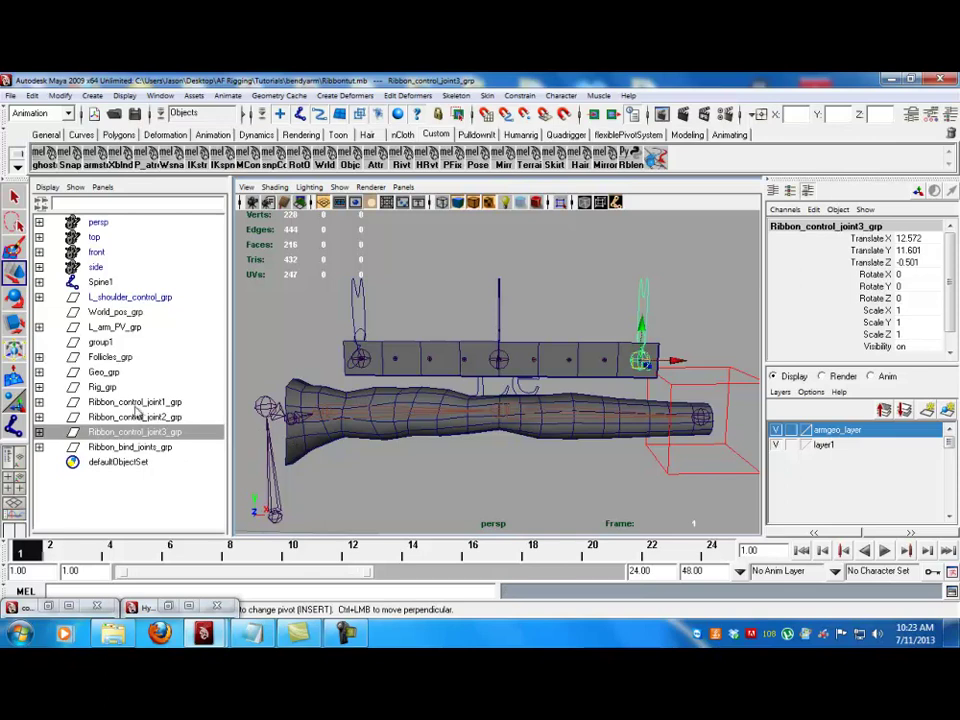
- Put the middle control circle, Ribbon_control2, into a new group of its own
{"action": "left_click", "coordinate": [531, 311]}
{"action": "left_click_drag", "start_coordinate": [531, 311], "coordinate": [512, 324], "text": "alt"}
{"action": "right_click_drag", "start_coordinate": [458, 328], "coordinate": [476, 330], "text": "alt"}
{"action": "left_click_drag", "start_coordinate": [476, 330], "coordinate": [487, 312], "text": "alt"}
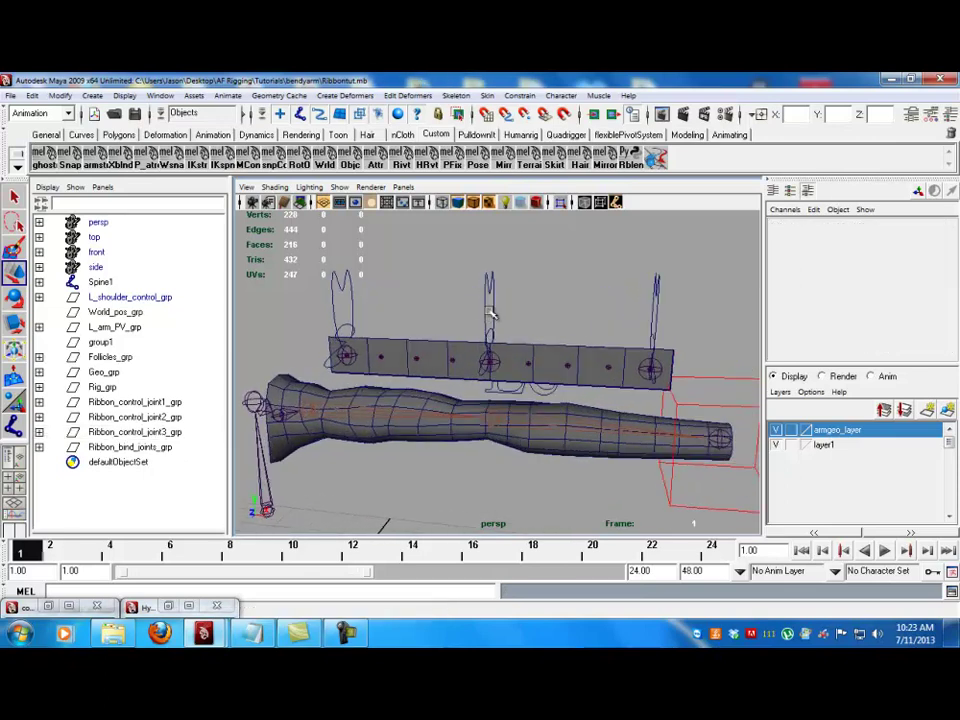
{"action": "left_click", "coordinate": [487, 312]}
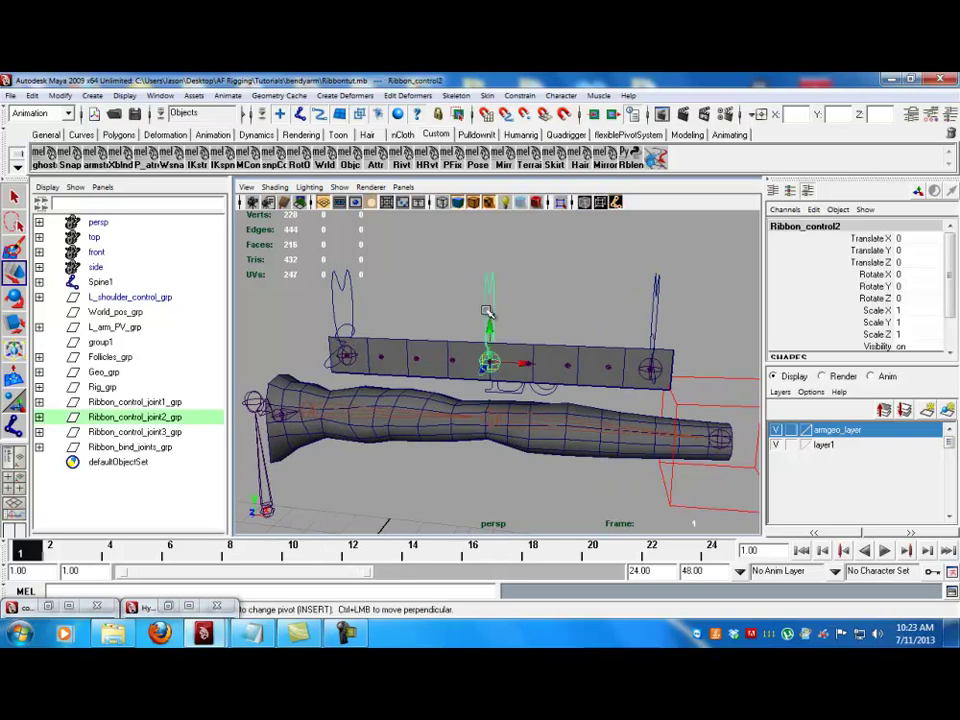
{"action": "key", "text": "ctrl+g"}
- Try naming the new group Elbow_snap_grp and undo the renaming
{"action": "left_click", "coordinate": [834, 226]}
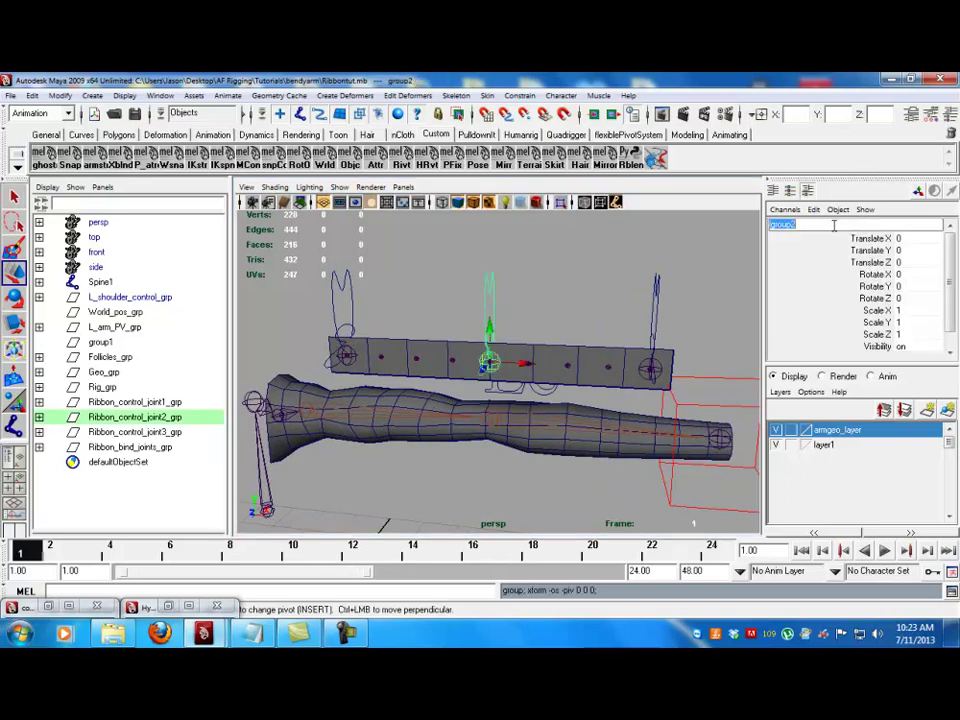
{"action": "type", "text": "Elbow_snap_grp"}
{"action": "key", "text": "Return"}
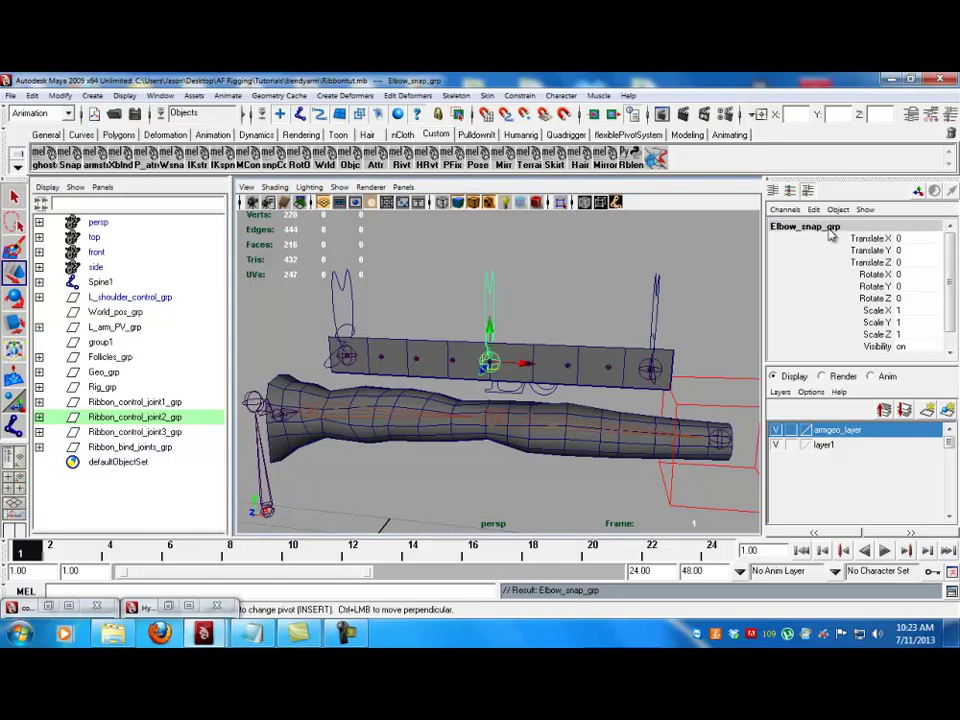
{"action": "key", "text": "ctrl+z"}
- Rename the new group above Ribbon_control2 as Elbow_follow_grp
{"action": "left_click", "coordinate": [825, 227]}
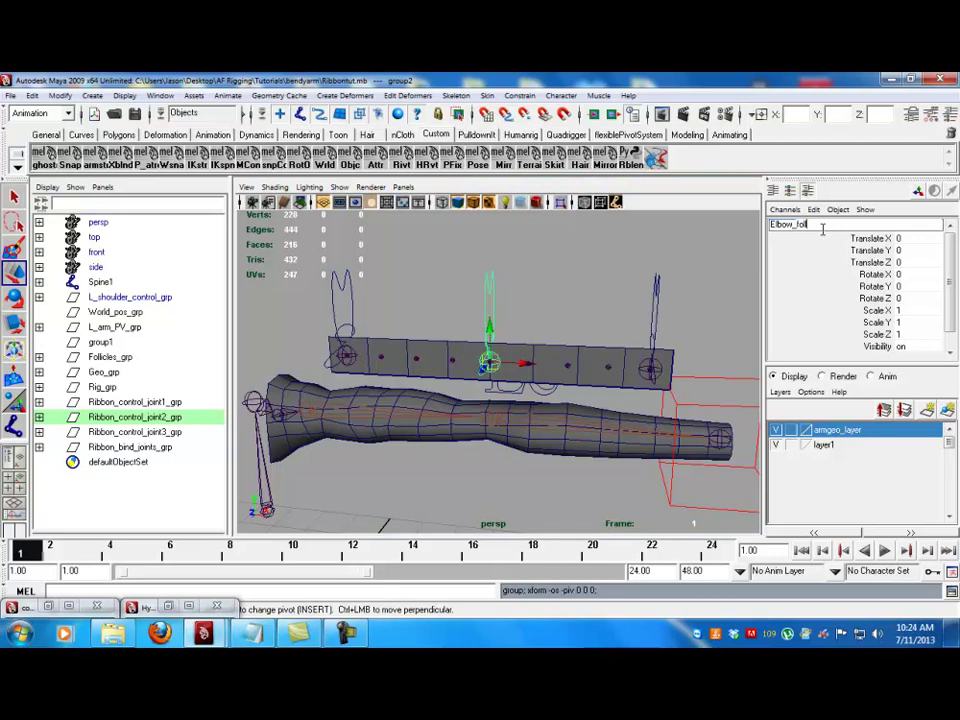
{"action": "type", "text": "rp"}
{"action": "key", "text": "Return"}
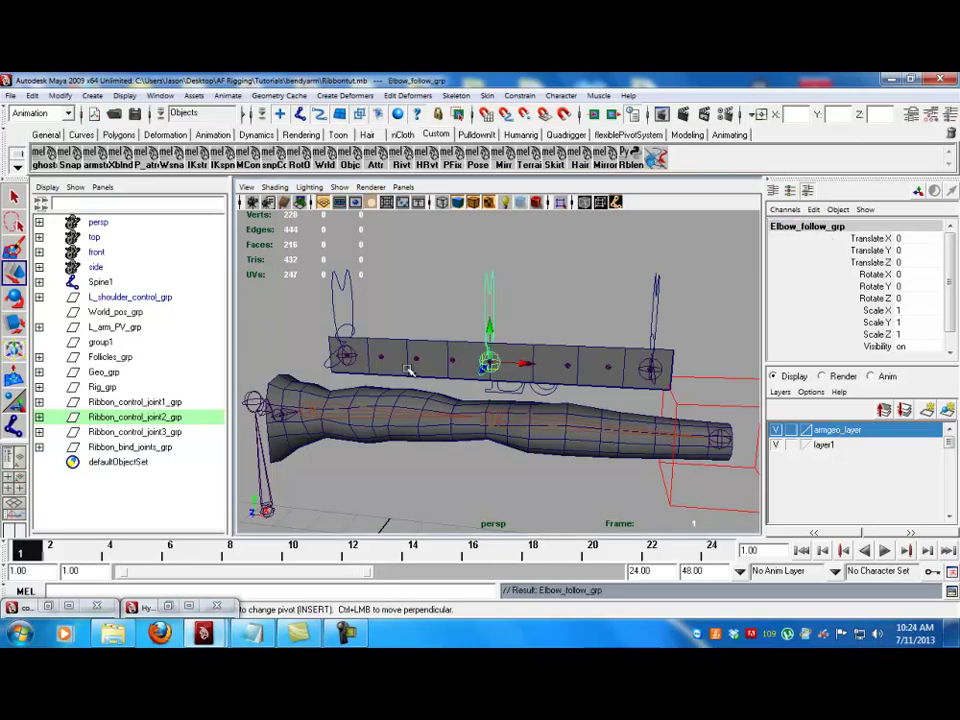
- Group Elbow_follow_grp under another new group and name it Elbow_stretch_grp
{"action": "key", "text": "ctrl+g"}
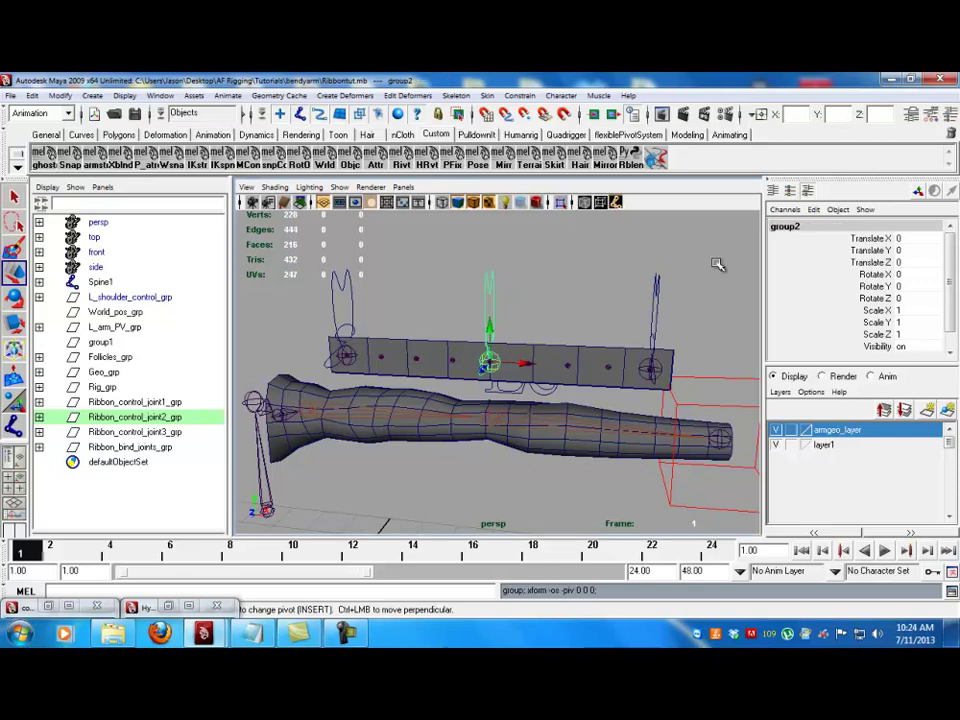
{"action": "double_click", "coordinate": [800, 229]}
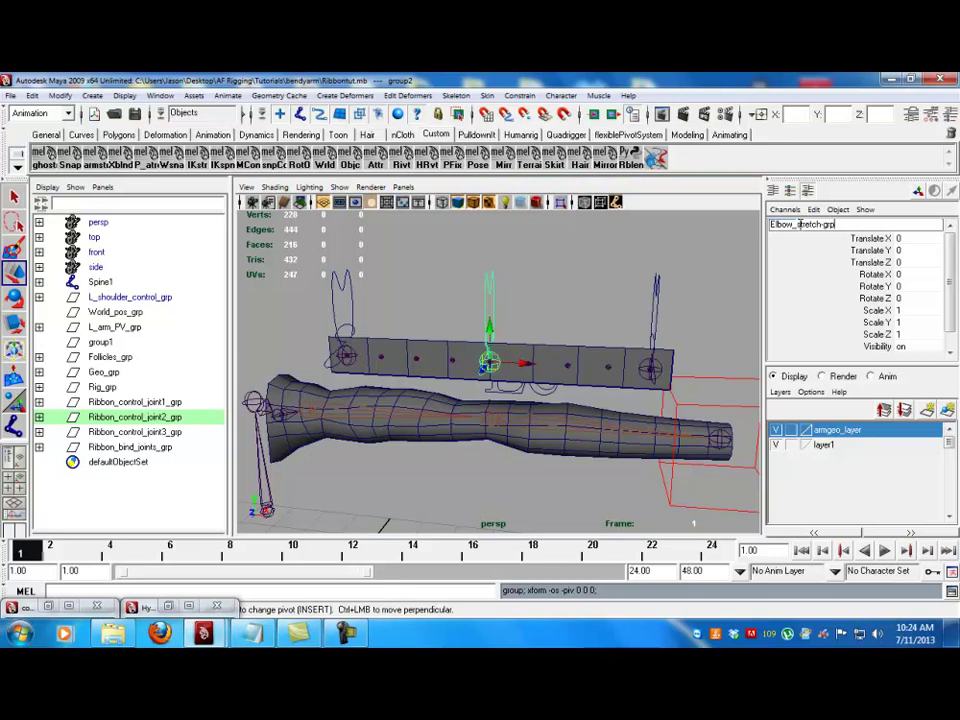
{"action": "type", "text": "Elbow_stretch_grp"}
{"action": "key", "text": "Return"}
- Point constrain Elbow_stretch_grp to Ribbon_control1 and Ribbon_control3 on all axes, without maintaining offset
{"action": "left_click", "coordinate": [39, 417]}
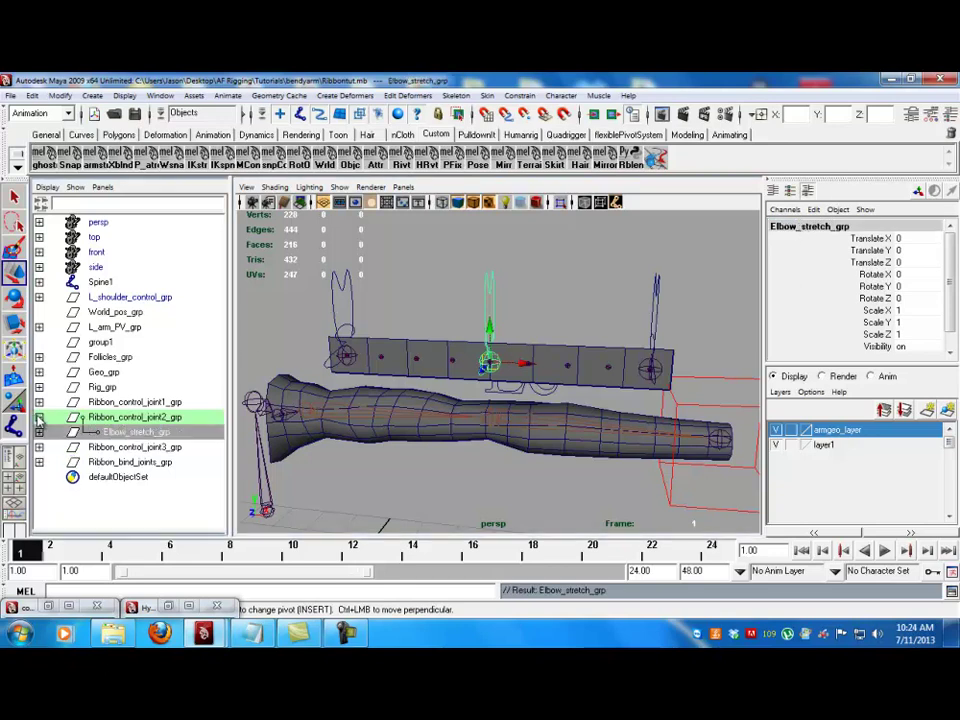
{"action": "left_click", "coordinate": [345, 302]}
{"action": "left_click", "coordinate": [656, 313], "text": "shift"}
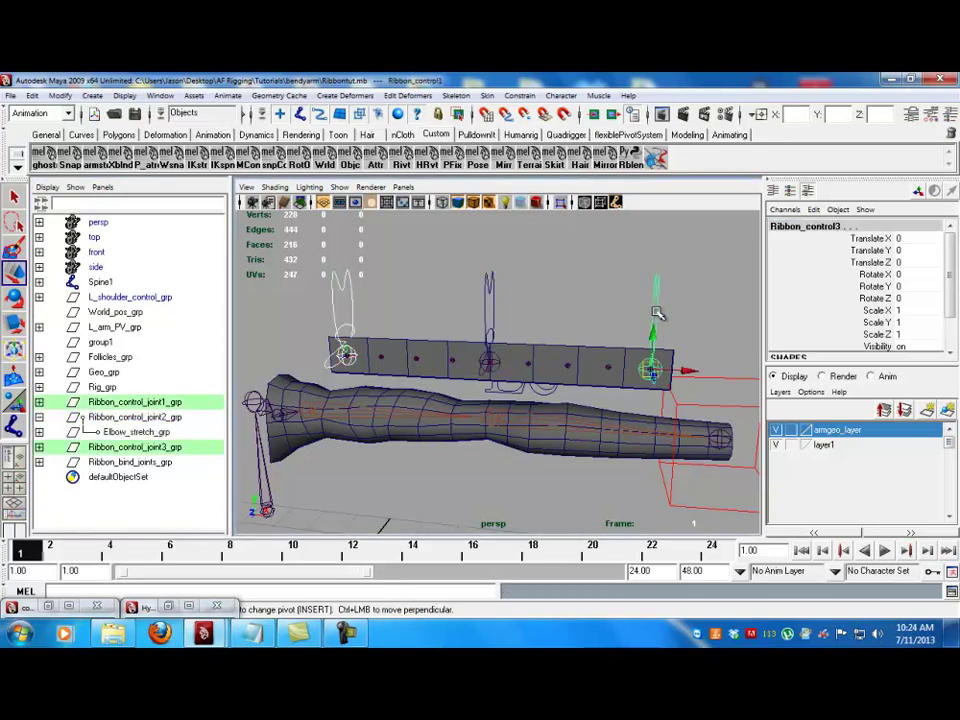
{"action": "left_click", "coordinate": [150, 431], "text": "ctrl"}
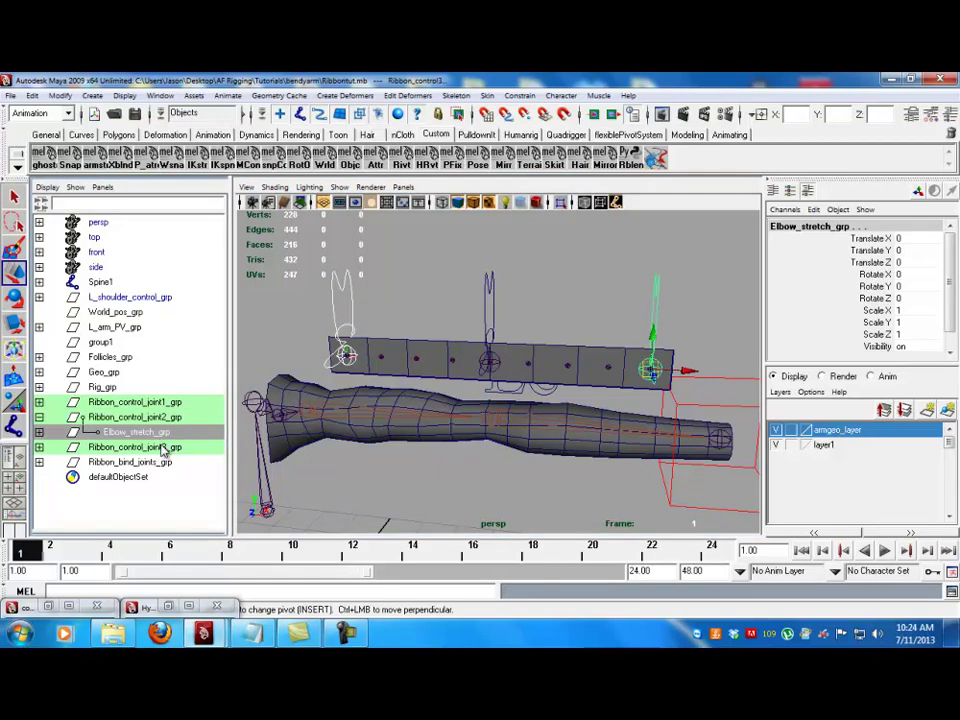
{"action": "left_click", "coordinate": [519, 95]}
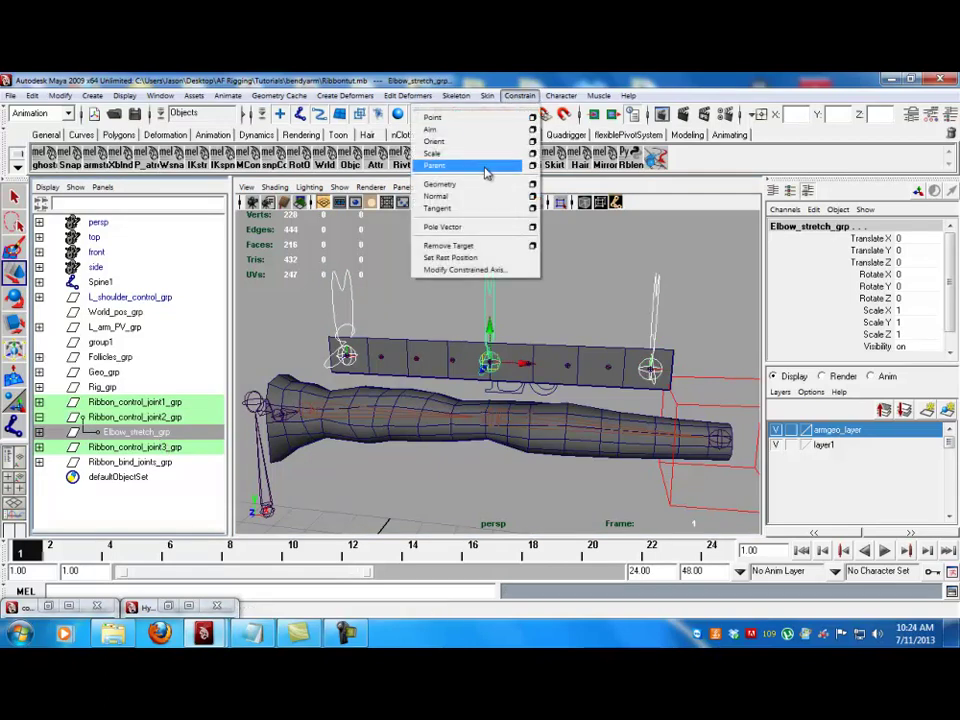
{"action": "left_click", "coordinate": [532, 117]}
{"action": "left_click", "coordinate": [606, 487]}
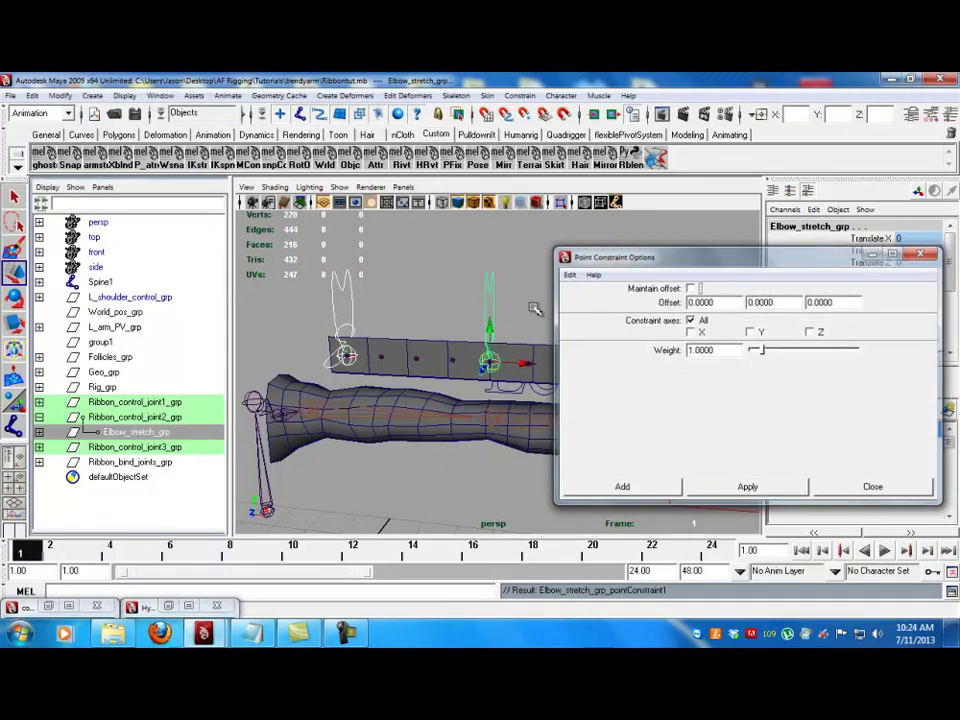
- Test the point constraint by moving the wrist-end control in several directions, undoing each move
{"action": "left_click", "coordinate": [656, 318]}
{"action": "left_click", "coordinate": [656, 318]}
{"action": "left_click_drag", "start_coordinate": [656, 318], "coordinate": [716, 378], "text": "alt"}
{"action": "key", "text": "z"}
{"action": "scroll", "coordinate": [502, 332], "scroll_direction": "down", "scroll_amount": 4}
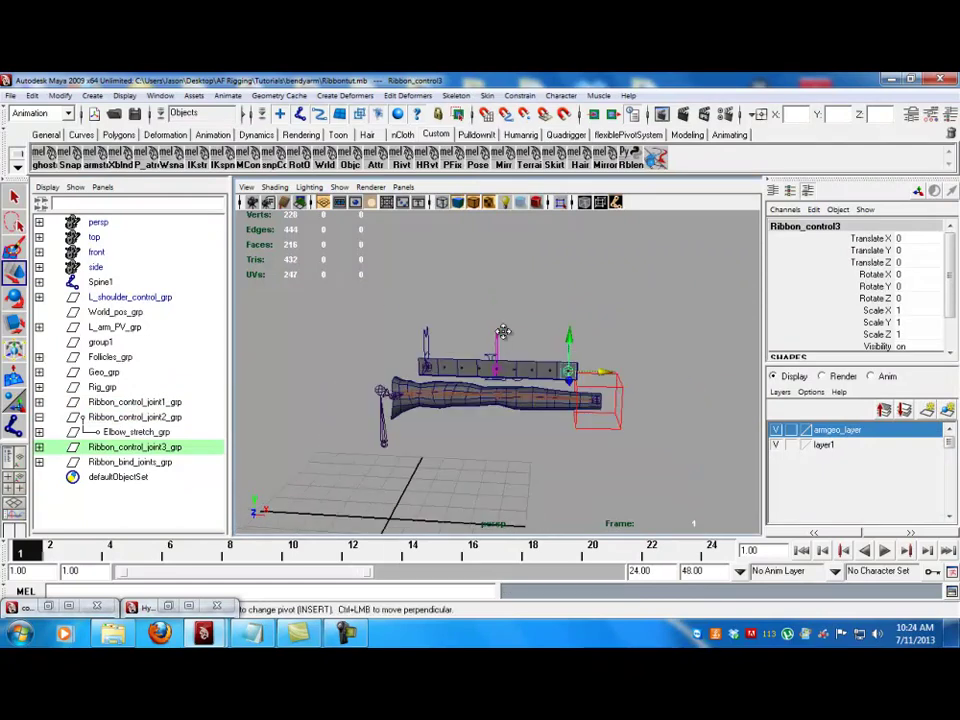
{"action": "scroll", "coordinate": [500, 333], "scroll_direction": "up", "scroll_amount": 4}
{"action": "scroll", "coordinate": [632, 338], "scroll_direction": "down", "scroll_amount": 3}
{"action": "left_click_drag", "start_coordinate": [614, 325], "coordinate": [603, 298]}
{"action": "key", "text": "z"}
{"action": "left_click", "coordinate": [589, 269]}
{"action": "middle_click_drag", "start_coordinate": [551, 324], "coordinate": [519, 323], "text": "alt"}
{"action": "right_click_drag", "start_coordinate": [519, 323], "coordinate": [564, 328], "text": "alt"}
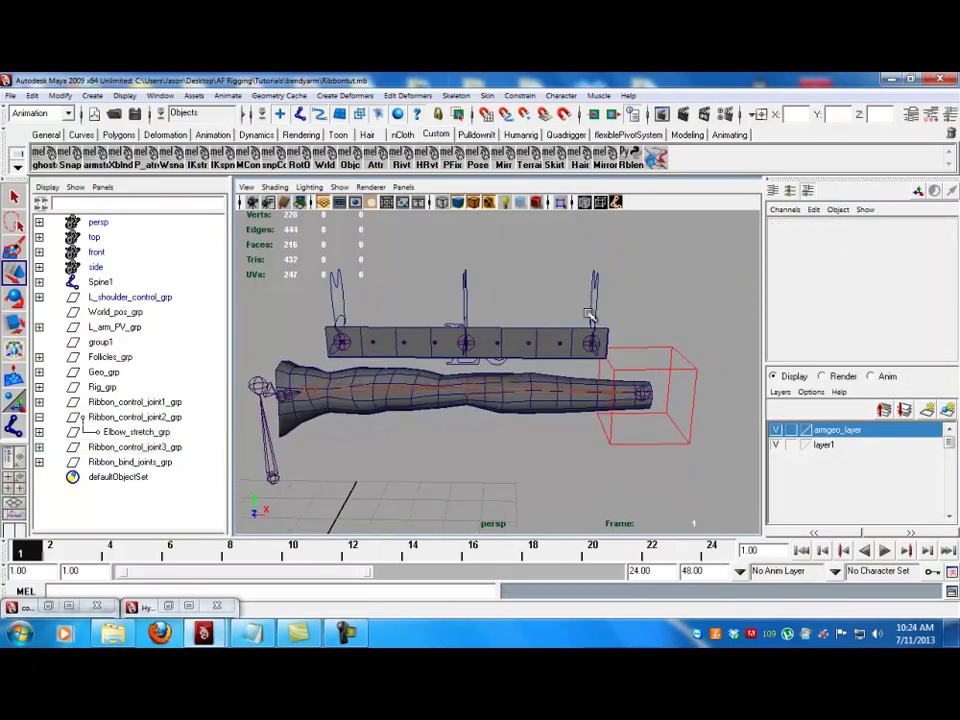
{"action": "left_click", "coordinate": [594, 325]}
{"action": "middle_click_drag", "start_coordinate": [647, 323], "coordinate": [630, 338], "text": "alt"}
{"action": "right_click_drag", "start_coordinate": [630, 338], "coordinate": [576, 328], "text": "alt"}
{"action": "left_click_drag", "start_coordinate": [597, 363], "coordinate": [720, 364]}
{"action": "key", "text": "z"}
{"action": "left_click_drag", "start_coordinate": [563, 306], "coordinate": [566, 284]}
{"action": "key", "text": "z"}
{"action": "right_click_drag", "start_coordinate": [538, 291], "coordinate": [580, 300], "text": "alt"}
{"action": "left_click_drag", "start_coordinate": [580, 300], "coordinate": [467, 310], "text": "alt"}
- Duplicate Elbow_follow_grp and move the copy about 2.34 units along X, midway between the middle and wrist-end controls
{"action": "left_click", "coordinate": [467, 310]}
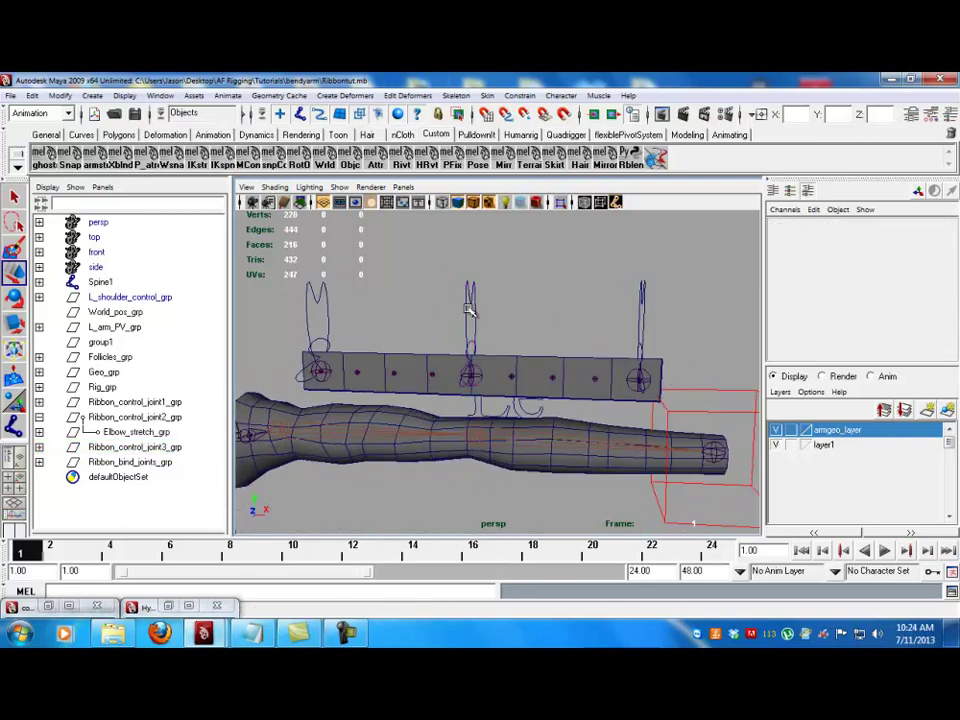
{"action": "left_click", "coordinate": [467, 307]}
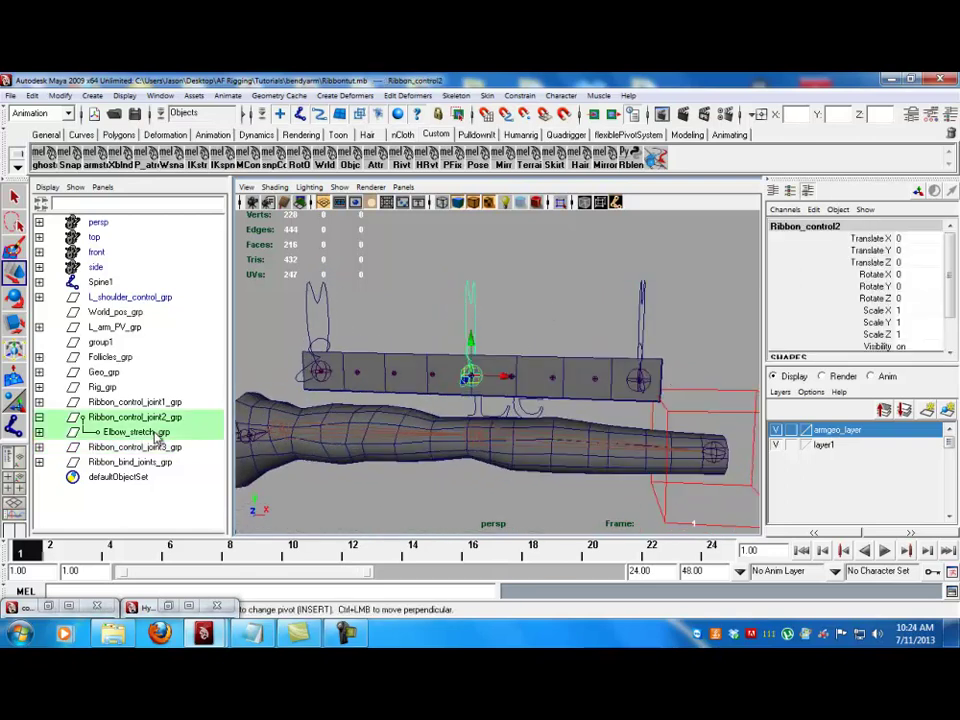
{"action": "left_click", "coordinate": [130, 432]}
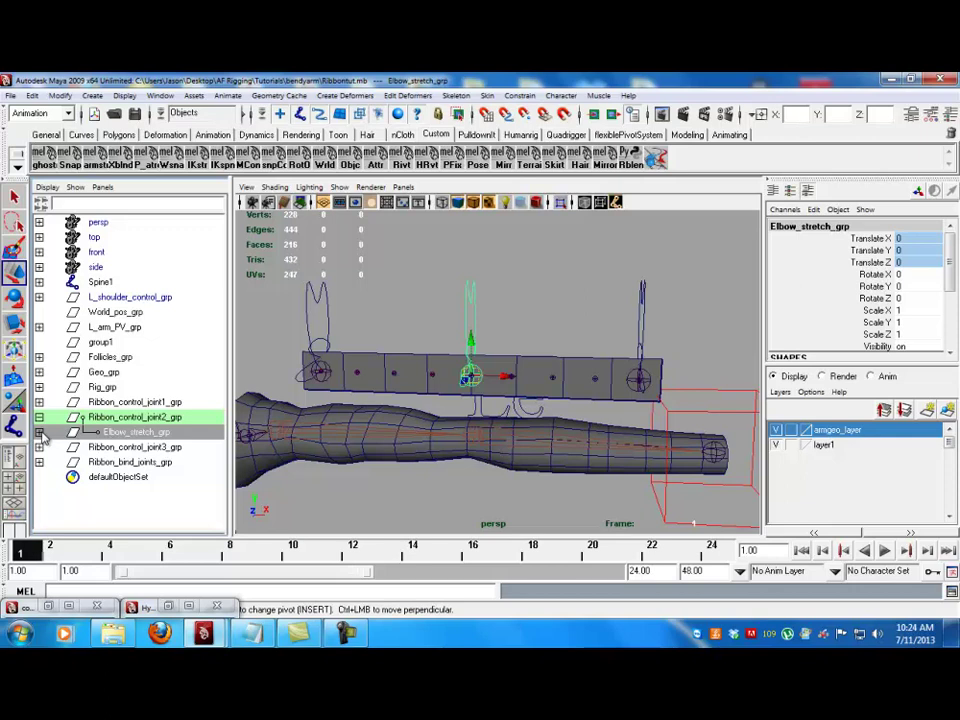
{"action": "left_click", "coordinate": [39, 432]}
{"action": "left_click", "coordinate": [140, 447]}
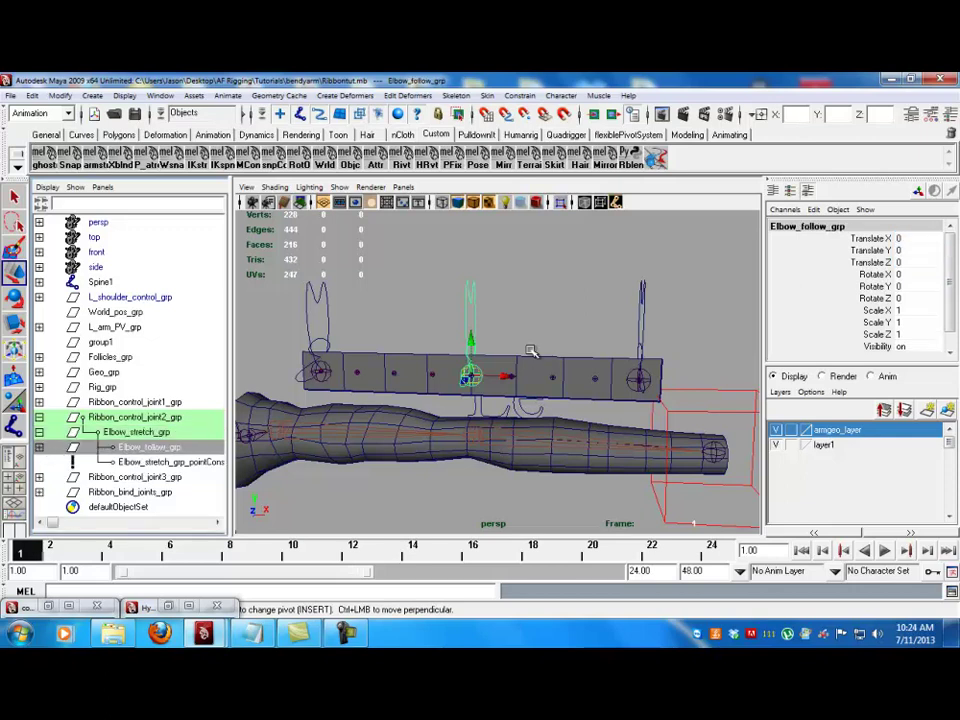
{"action": "key", "text": "ctrl+d"}
{"action": "left_click_drag", "start_coordinate": [504, 377], "coordinate": [593, 384]}
{"action": "scroll", "coordinate": [575, 385], "scroll_direction": "up", "scroll_amount": 2}
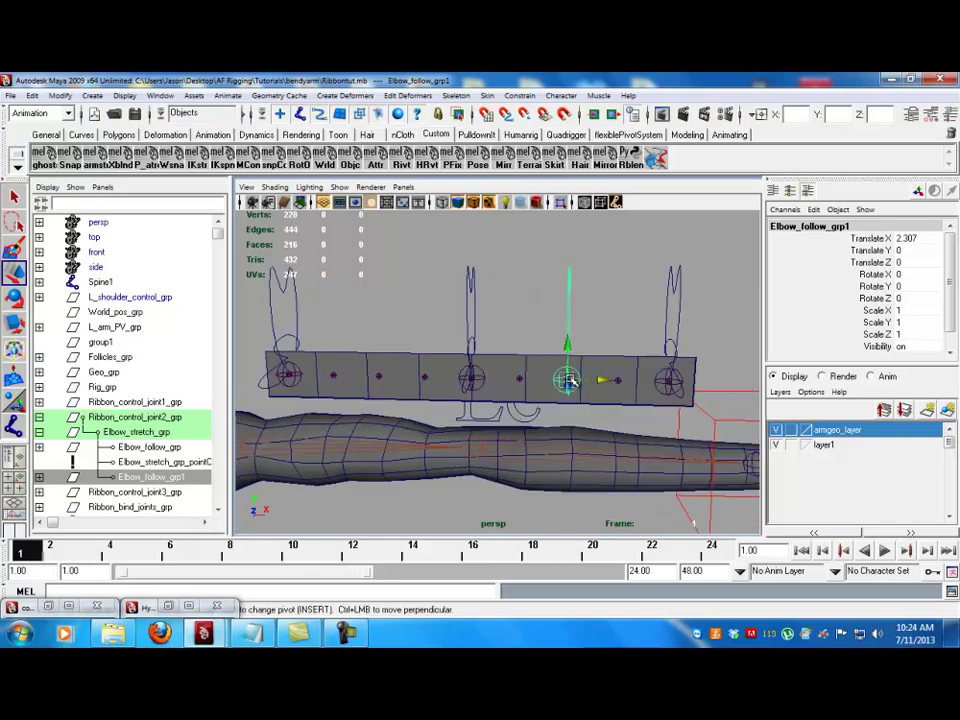
{"action": "left_click_drag", "start_coordinate": [568, 381], "coordinate": [570, 381]}
{"action": "scroll", "coordinate": [538, 376], "scroll_direction": "down", "scroll_amount": 2}
{"action": "scroll", "coordinate": [538, 376], "scroll_direction": "up", "scroll_amount": 2}
- Try scaling the duplicated follow group down along Z and undo the scaling
{"action": "key", "text": "e"}
{"action": "key", "text": "r"}
{"action": "left_click_drag", "start_coordinate": [512, 376], "coordinate": [511, 375]}
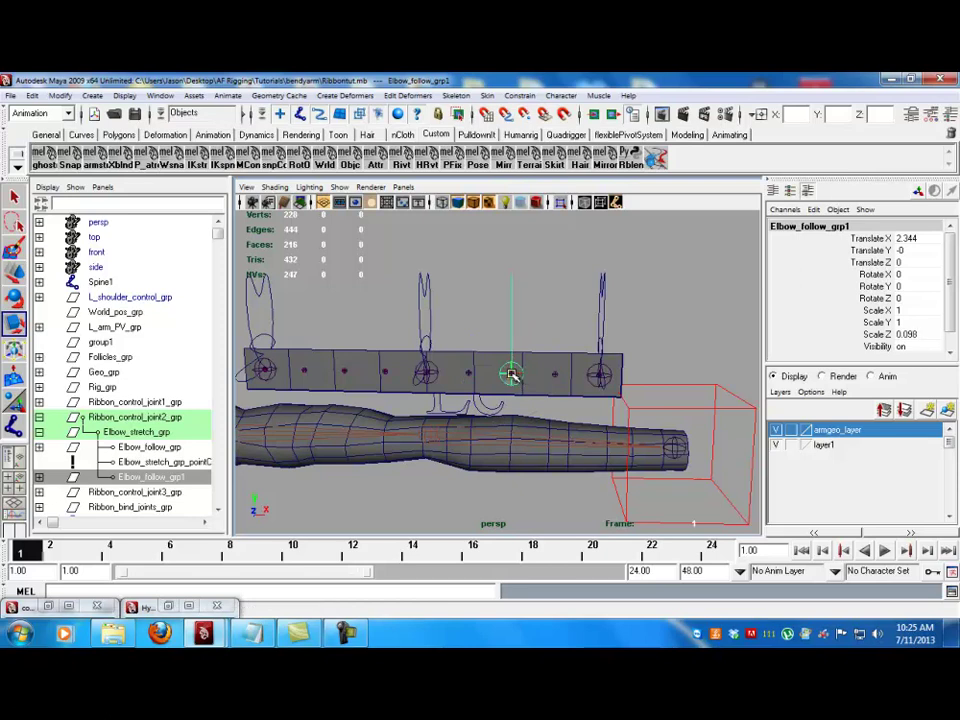
{"action": "key", "text": "ctrl+z"}
{"action": "scroll", "coordinate": [458, 412], "scroll_direction": "up", "scroll_amount": 2}
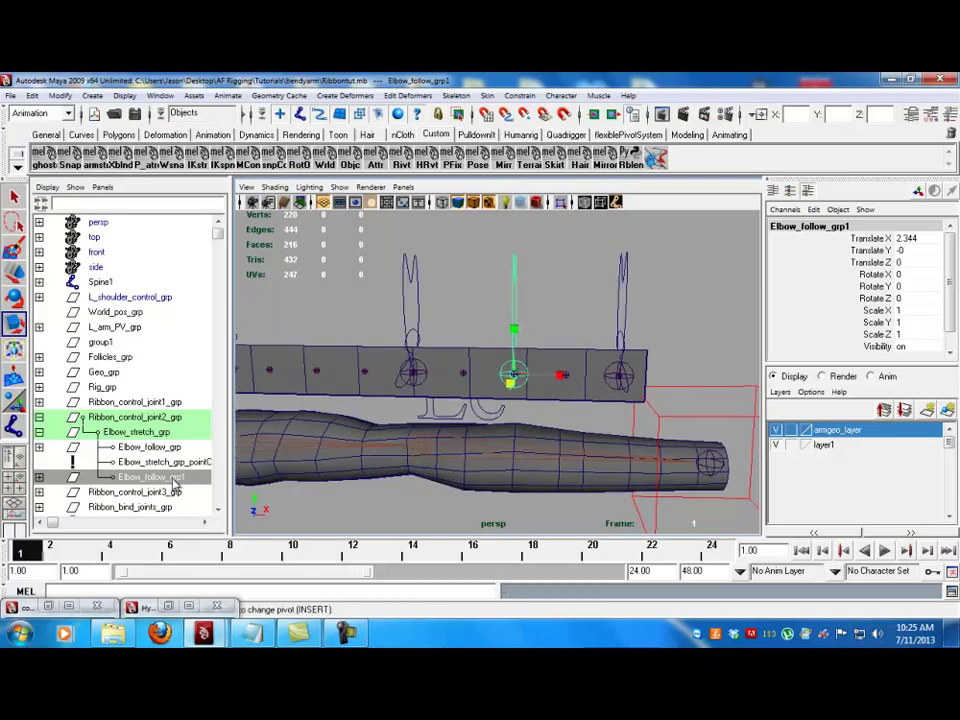
- Scale the duplicated follow group uniformly to about 0.614 and rotate its control curve's CVs so the shape differs from the main controls
{"action": "left_click_drag", "start_coordinate": [531, 395], "coordinate": [507, 356], "text": "alt"}
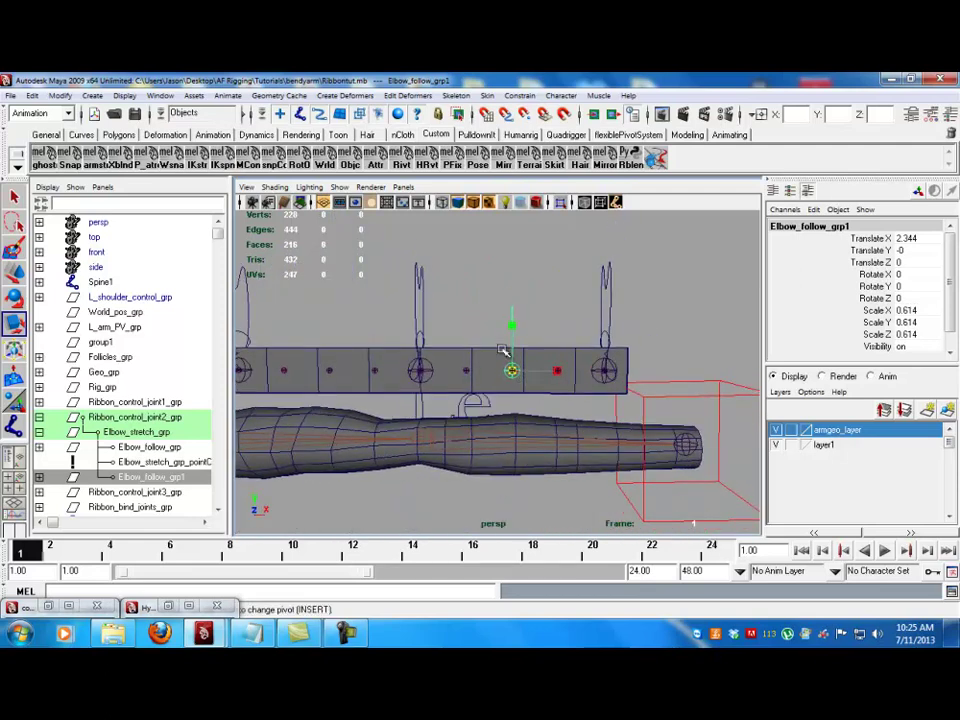
{"action": "left_click", "coordinate": [507, 303]}
{"action": "key", "text": "F8"}
{"action": "left_click_drag", "start_coordinate": [485, 267], "coordinate": [553, 381]}
{"action": "key", "text": "e"}
{"action": "left_click_drag", "start_coordinate": [545, 333], "coordinate": [474, 285]}
{"action": "key", "text": "w"}
{"action": "left_click", "coordinate": [524, 289]}
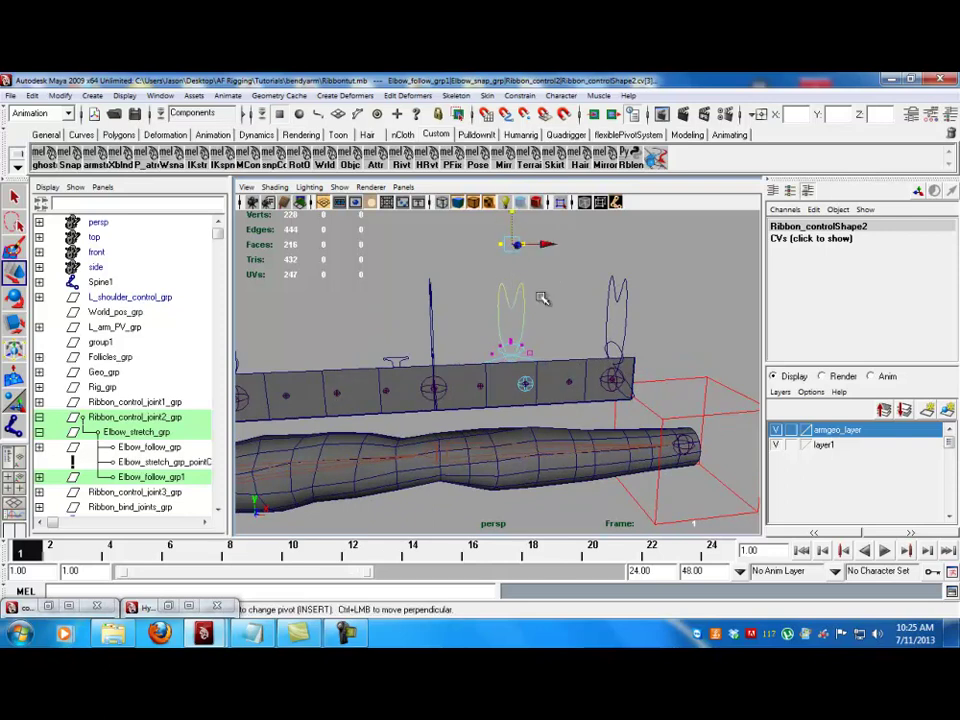
{"action": "key", "text": "F8"}
{"action": "left_click_drag", "start_coordinate": [547, 332], "coordinate": [535, 369], "text": "alt"}
{"action": "left_click", "coordinate": [532, 338]}
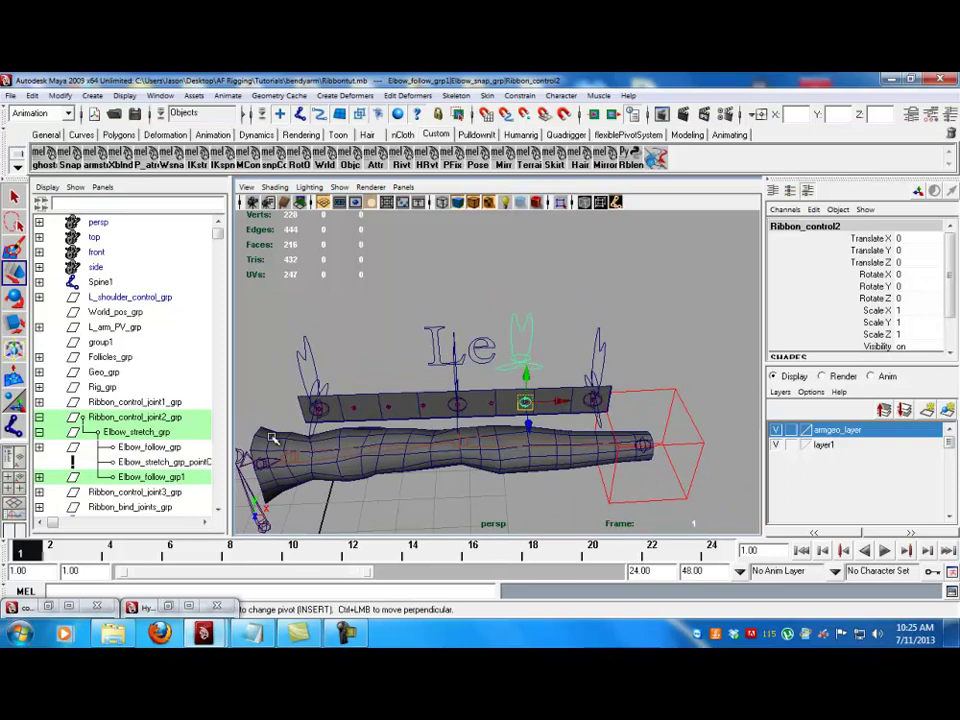
- Rename the duplicated follow group Elbow_follow_grpB and its child snap group Elbow_snap_grpB
{"action": "left_click", "coordinate": [170, 478]}
{"action": "double_click", "coordinate": [180, 479]}
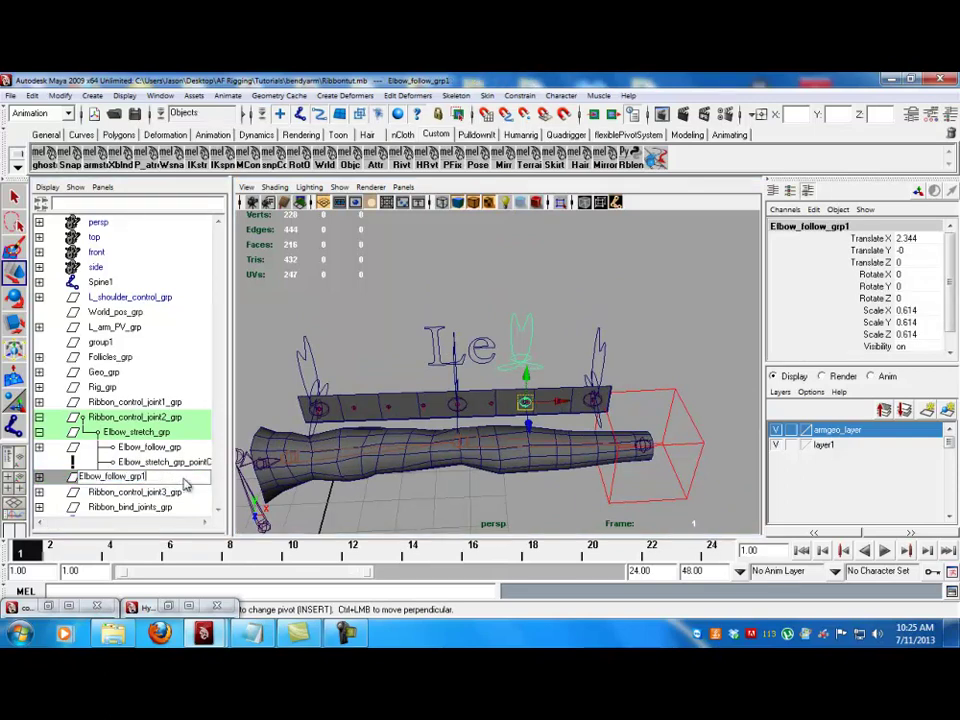
{"action": "key", "text": "Return"}
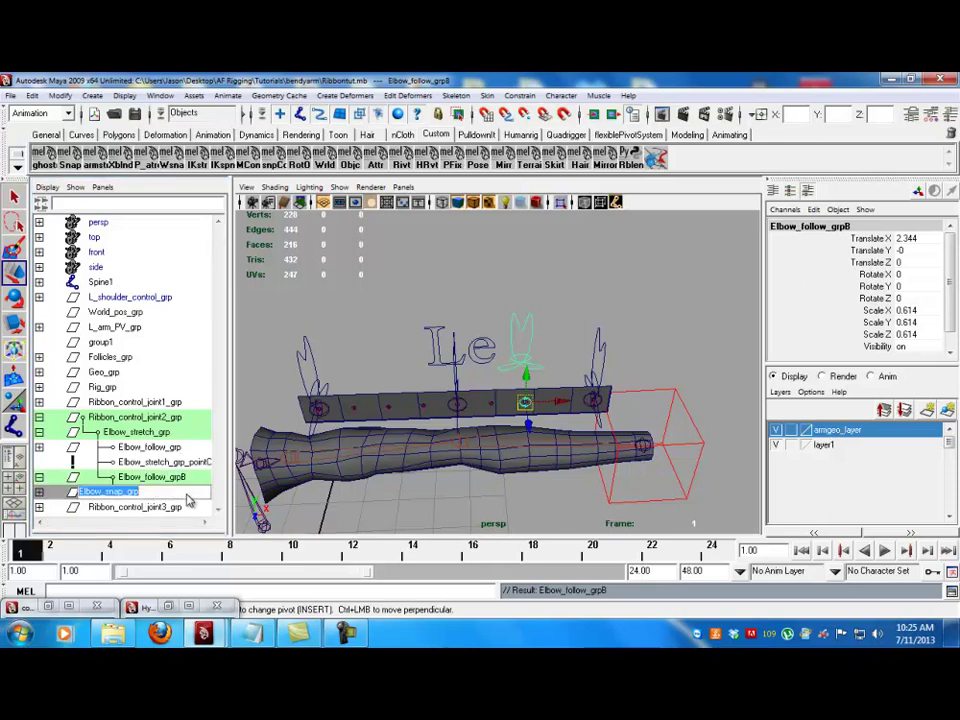
{"action": "key", "text": "Down"}
{"action": "type", "text": "B"}
{"action": "key", "text": "Return"}
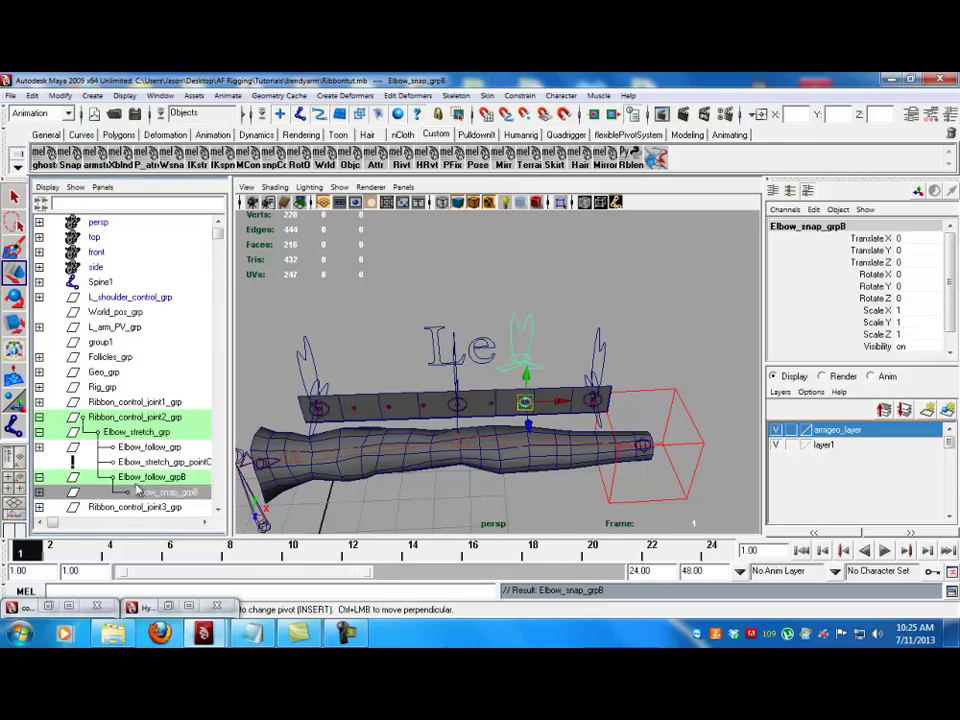
- Rename the control curve inside Elbow_snap_grpB to Ribbon_control2B
{"action": "left_click", "coordinate": [39, 492]}
{"action": "scroll", "coordinate": [185, 462], "scroll_direction": "down", "scroll_amount": 1}
{"action": "left_click", "coordinate": [202, 479]}
{"action": "type", "text": "B"}
{"action": "key", "text": "Return"}
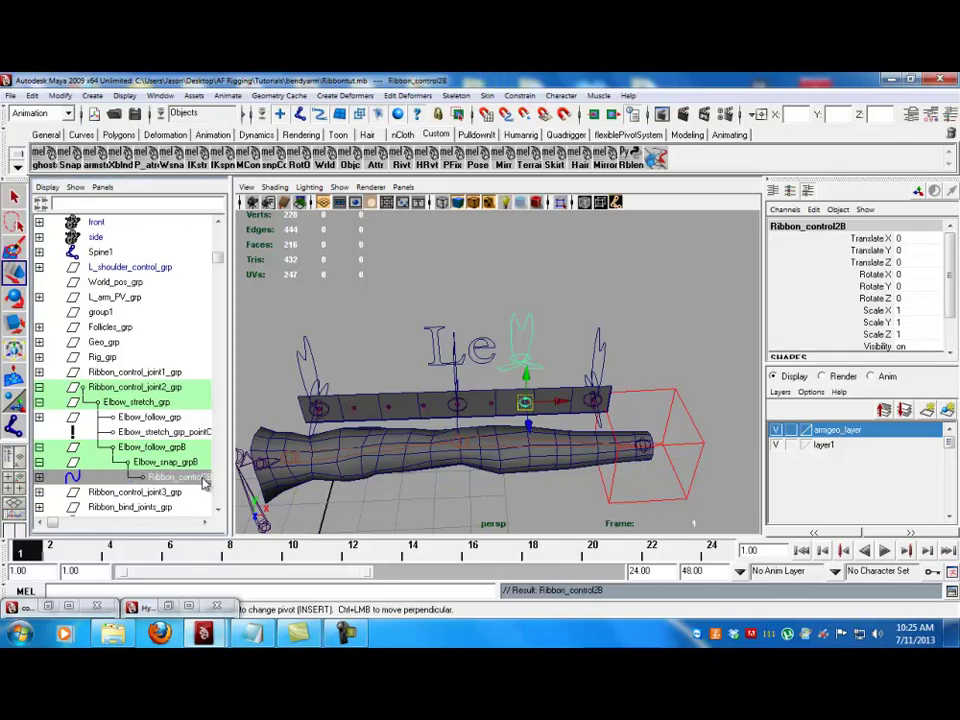
- Duplicate Elbow_follow_grpB and place the copy at Translate X -2.344, between the shoulder-end and middle controls
{"action": "left_click", "coordinate": [39, 448]}
{"action": "left_click", "coordinate": [165, 448]}
{"action": "key", "text": "ctrl+d"}
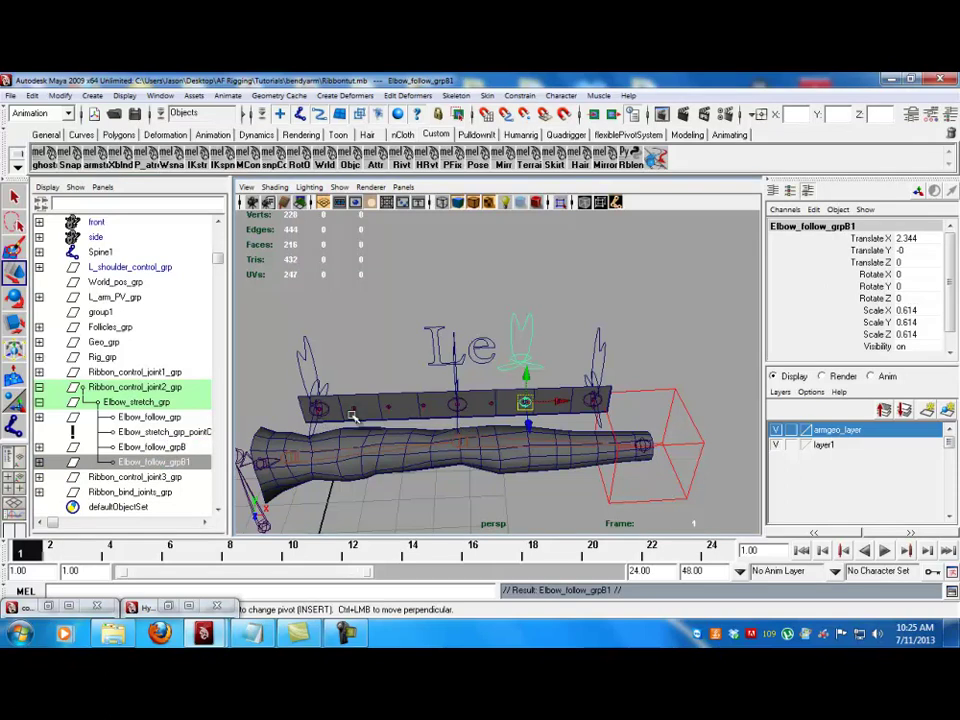
- Rename the mirrored copy Elbow_follow_grpA and its child snap group Elbow_snap_grpA
{"action": "double_click", "coordinate": [148, 463]}
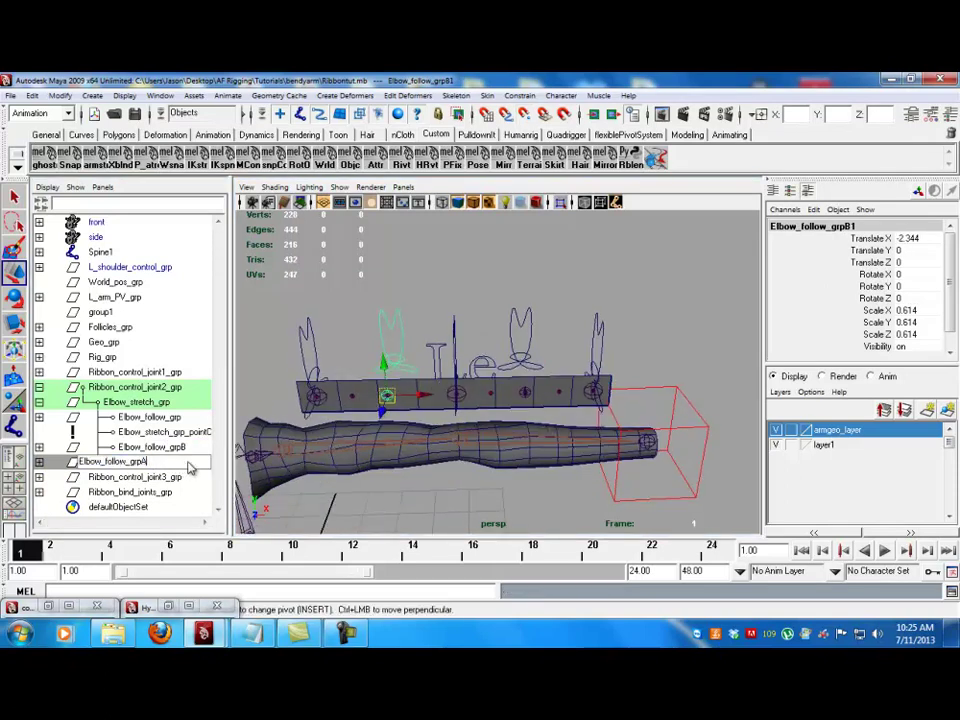
{"action": "type", "text": "A"}
{"action": "key", "text": "Return"}
{"action": "left_click", "coordinate": [40, 463]}
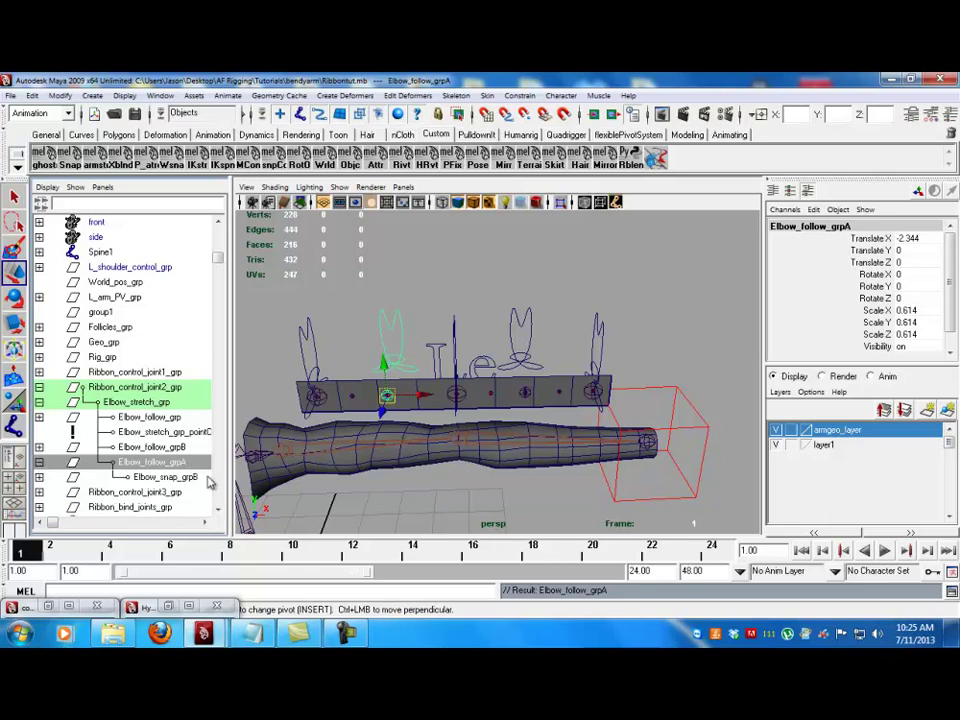
{"action": "double_click", "coordinate": [205, 478]}
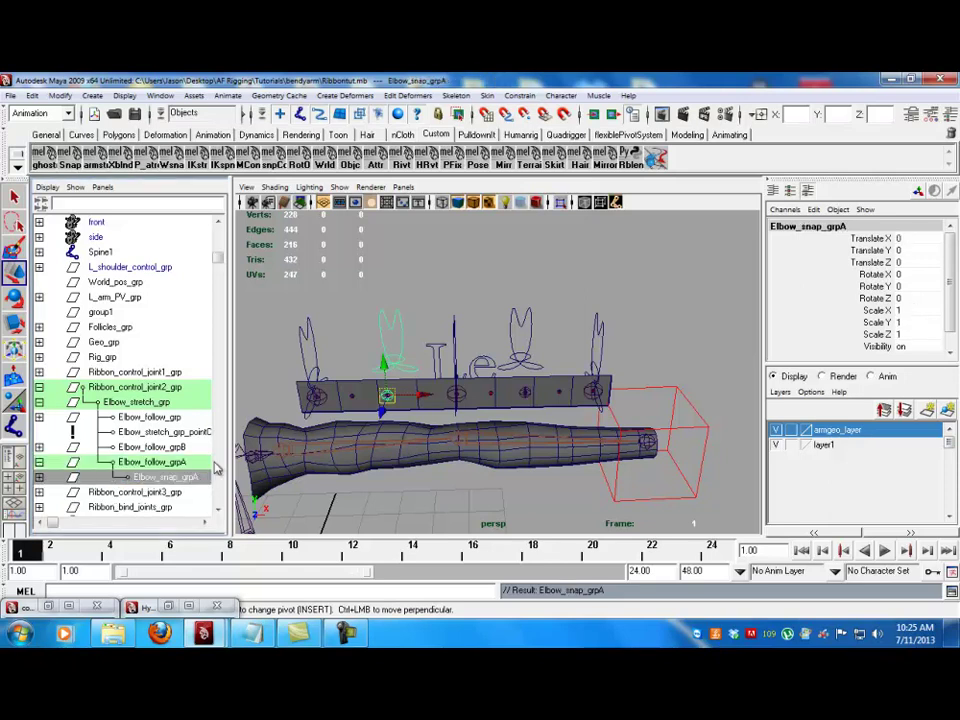
{"action": "key", "text": "Return"}
- Rename the control curve inside Elbow_snap_grpA to Ribbon_control2A
{"action": "double_click", "coordinate": [165, 492]}
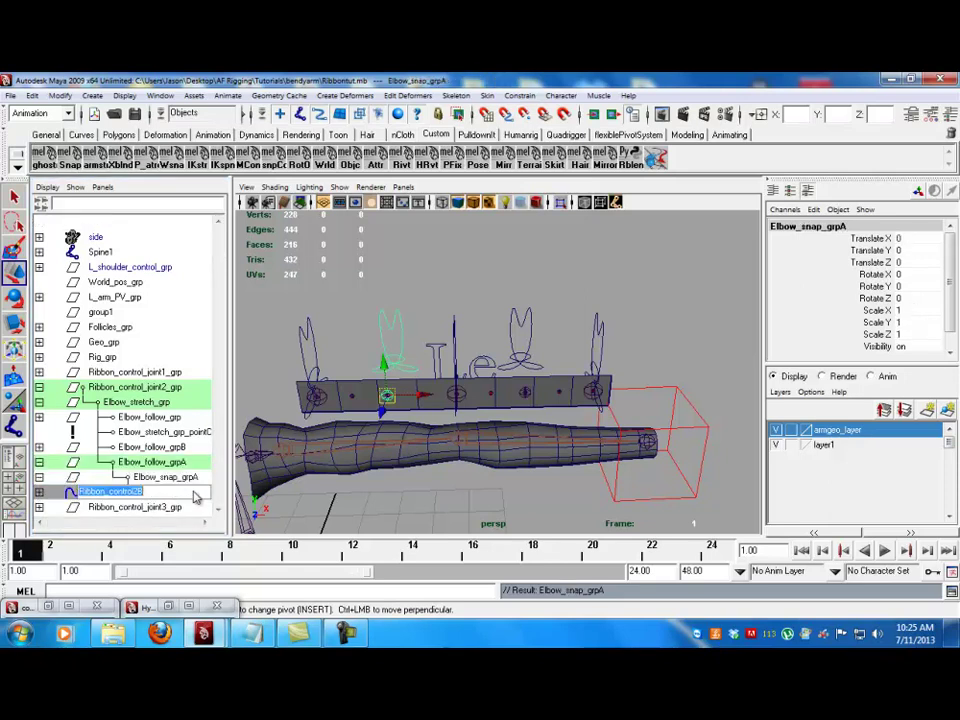
{"action": "key", "text": "Return"}
{"action": "double_click", "coordinate": [172, 493]}
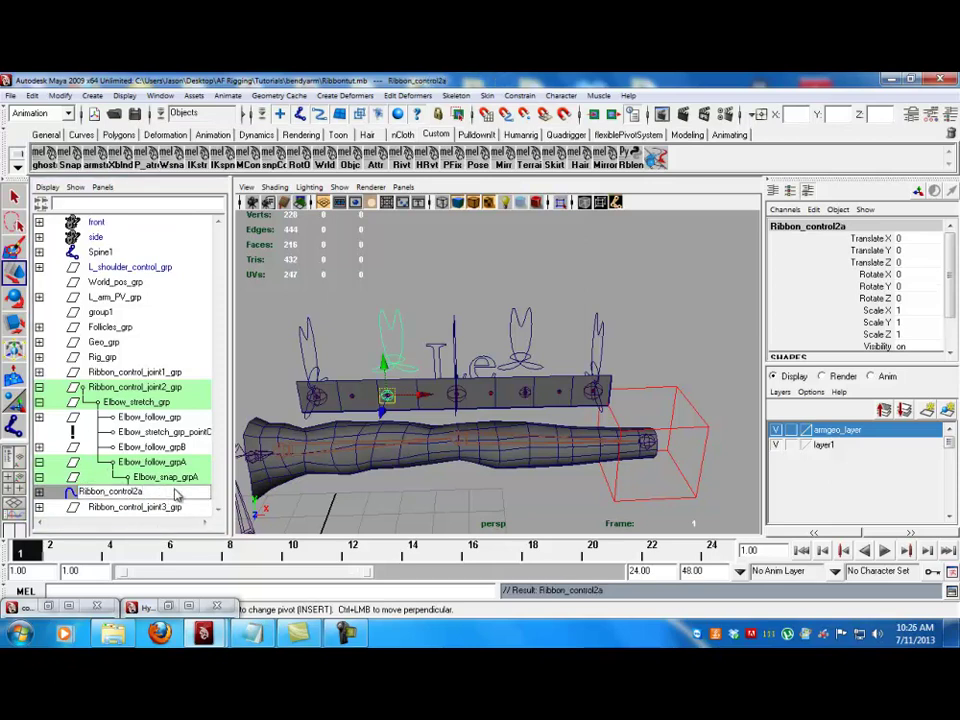
{"action": "key", "text": "Return"}
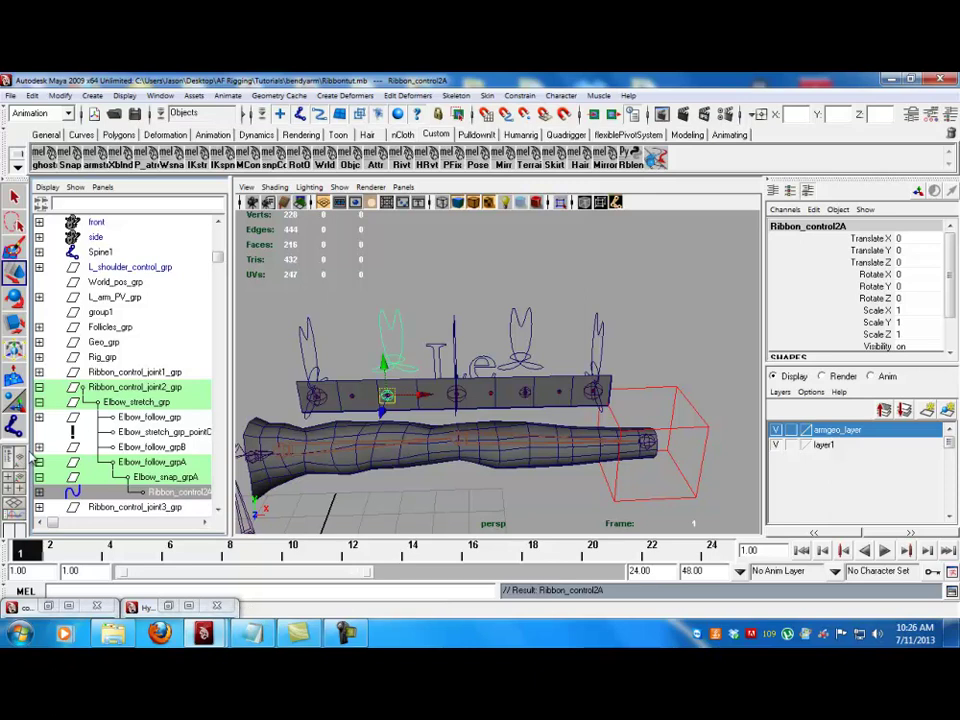
- Collapse Elbow_follow_grpA and reorder it above Elbow_follow_grpB in the hierarchy
{"action": "left_click", "coordinate": [39, 462]}
{"action": "left_click", "coordinate": [176, 464]}
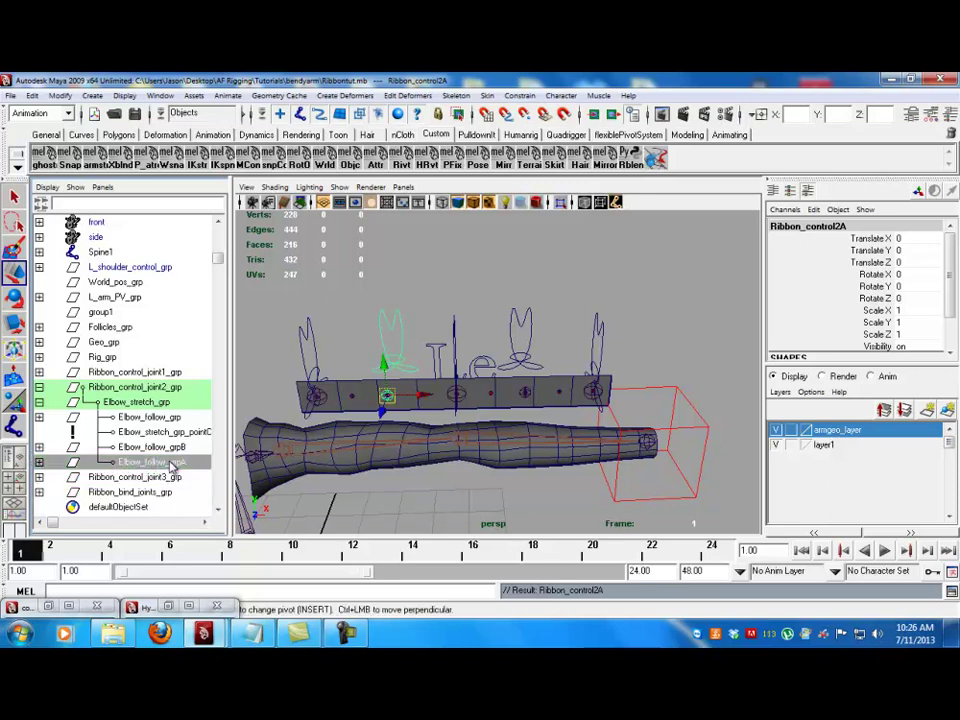
{"action": "middle_click_drag", "start_coordinate": [176, 464], "coordinate": [178, 443]}
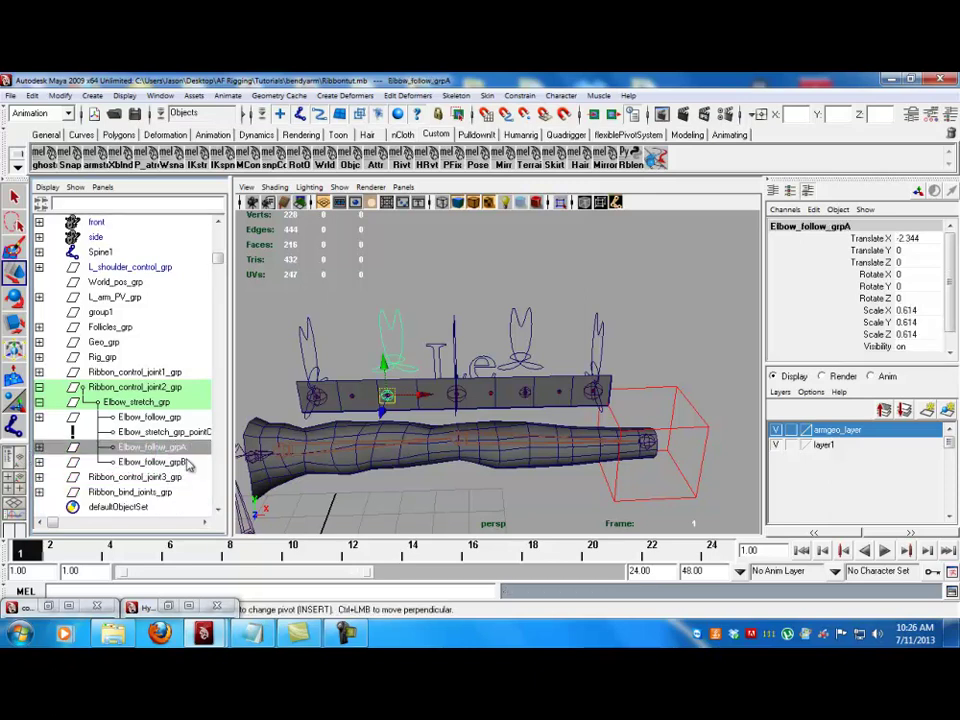
- Test how the in-between controls follow by moving the wrist-end control and the middle control, undoing each move
{"action": "left_click", "coordinate": [485, 276]}
{"action": "left_click_drag", "start_coordinate": [476, 328], "coordinate": [457, 345], "text": "alt"}
{"action": "left_click", "coordinate": [451, 322]}
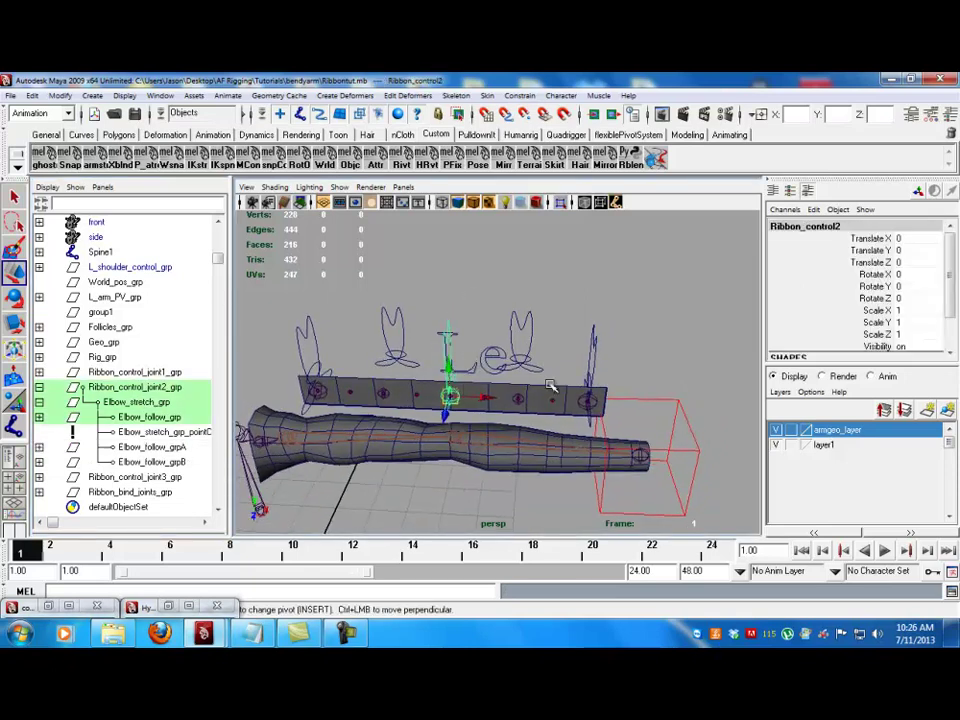
{"action": "left_click", "coordinate": [595, 362]}
{"action": "mouse_move", "coordinate": [595, 362]}
{"action": "left_mouse_down", "text": "alt"}
{"action": "mouse_move", "coordinate": [585, 366]}
{"action": "mouse_move", "coordinate": [594, 368]}
{"action": "left_mouse_up", "text": "alt"}
{"action": "middle_click_drag", "start_coordinate": [594, 368], "coordinate": [690, 410]}
{"action": "key", "text": "ctrl+z"}
{"action": "left_click_drag", "start_coordinate": [462, 356], "coordinate": [443, 347], "text": "alt"}
{"action": "left_click", "coordinate": [425, 344]}
{"action": "middle_click_drag", "start_coordinate": [443, 347], "coordinate": [485, 331], "text": "alt"}
{"action": "left_click_drag", "start_coordinate": [485, 331], "coordinate": [457, 305], "text": "alt"}
{"action": "key", "text": "ctrl+z"}
{"action": "left_click_drag", "start_coordinate": [389, 348], "coordinate": [490, 368], "text": "alt"}
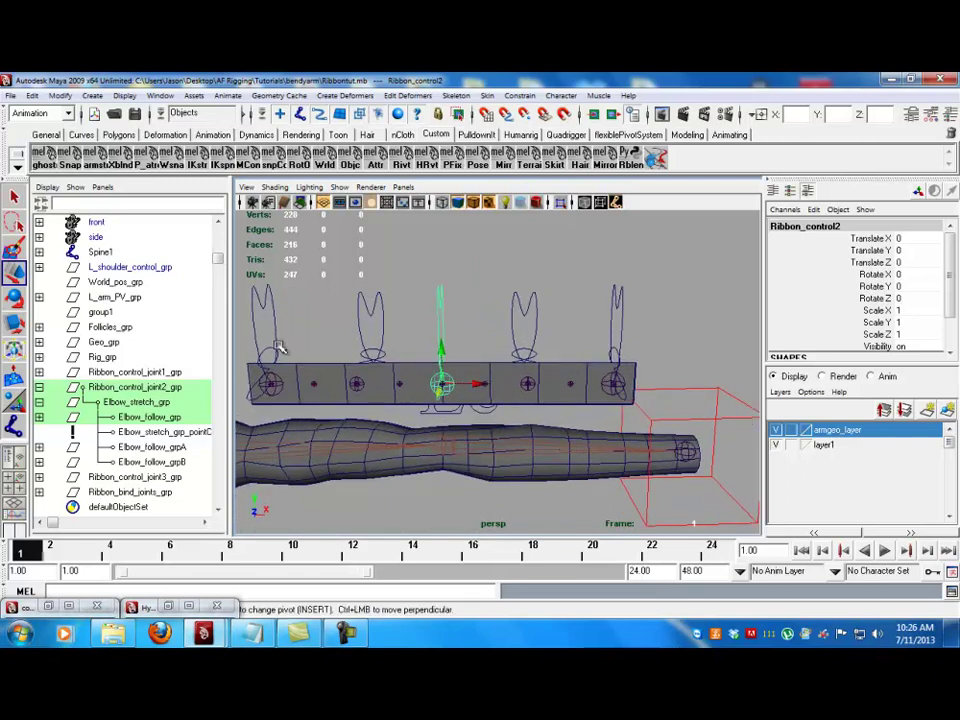
- Point constrain Elbow_follow_grpB to Ribbon_control2 and Ribbon_control3 on all axes, without maintaining offset
{"action": "left_click", "coordinate": [40, 462]}
{"action": "left_click", "coordinate": [40, 447]}
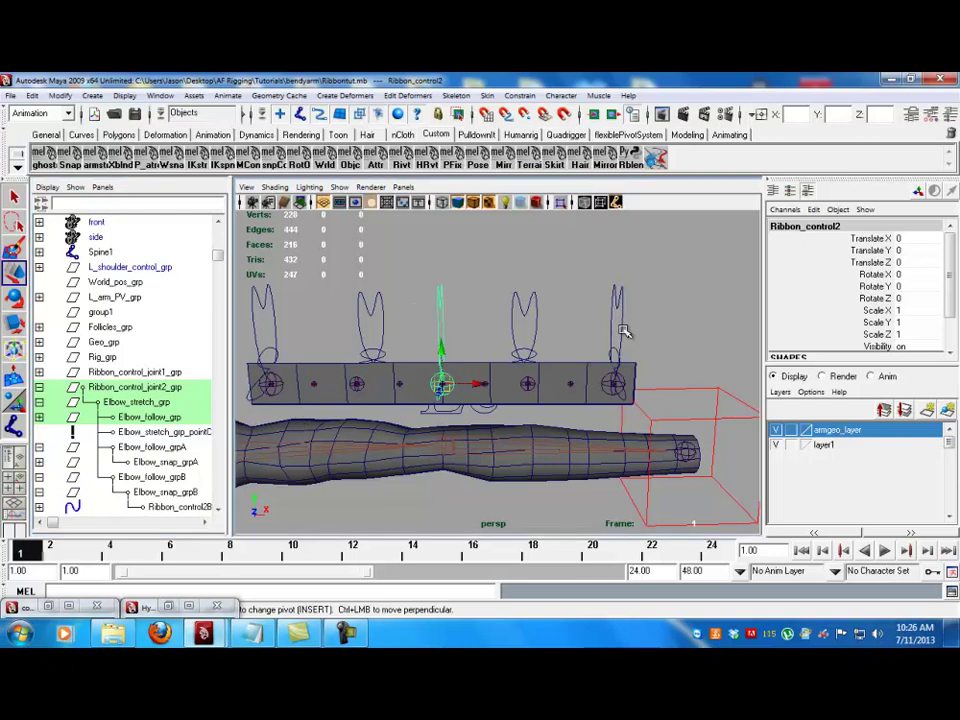
{"action": "left_click", "coordinate": [614, 383]}
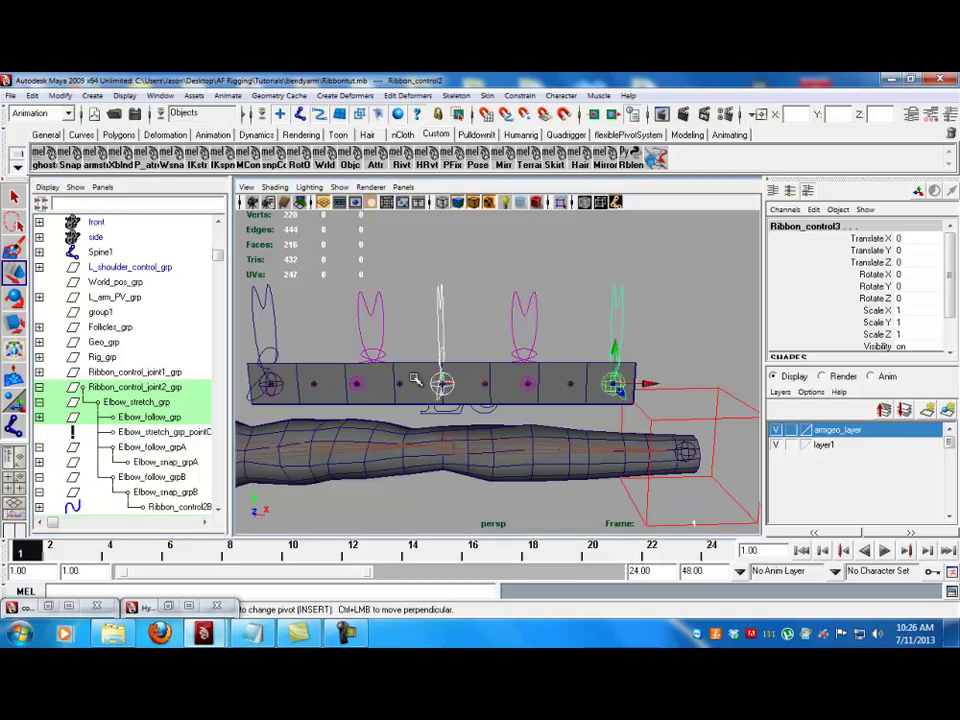
{"action": "left_click", "coordinate": [175, 477]}
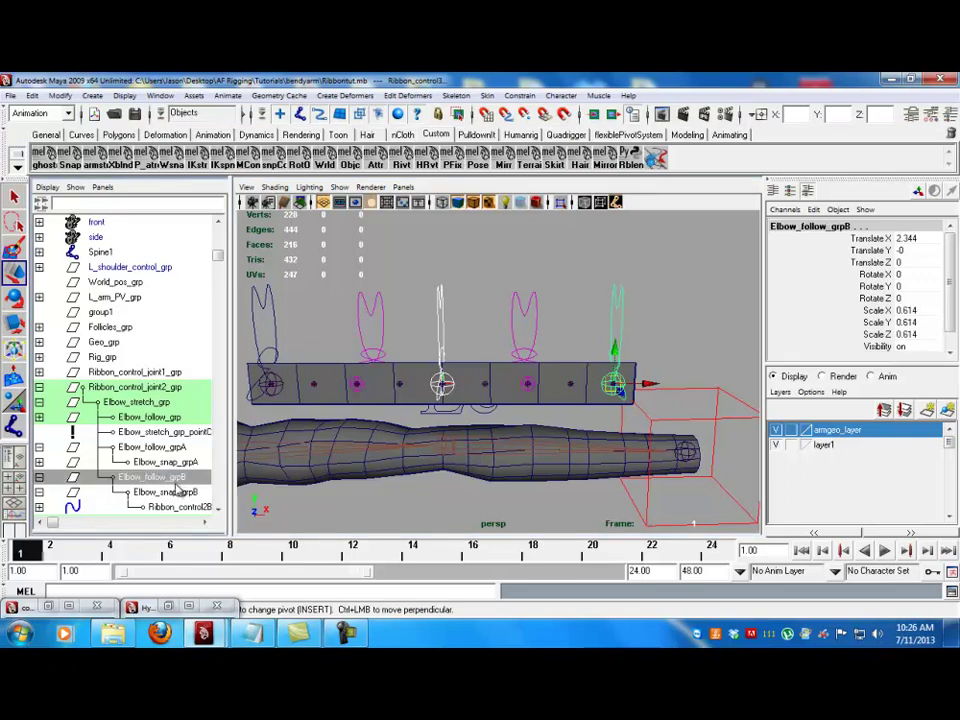
{"action": "left_click", "coordinate": [519, 95]}
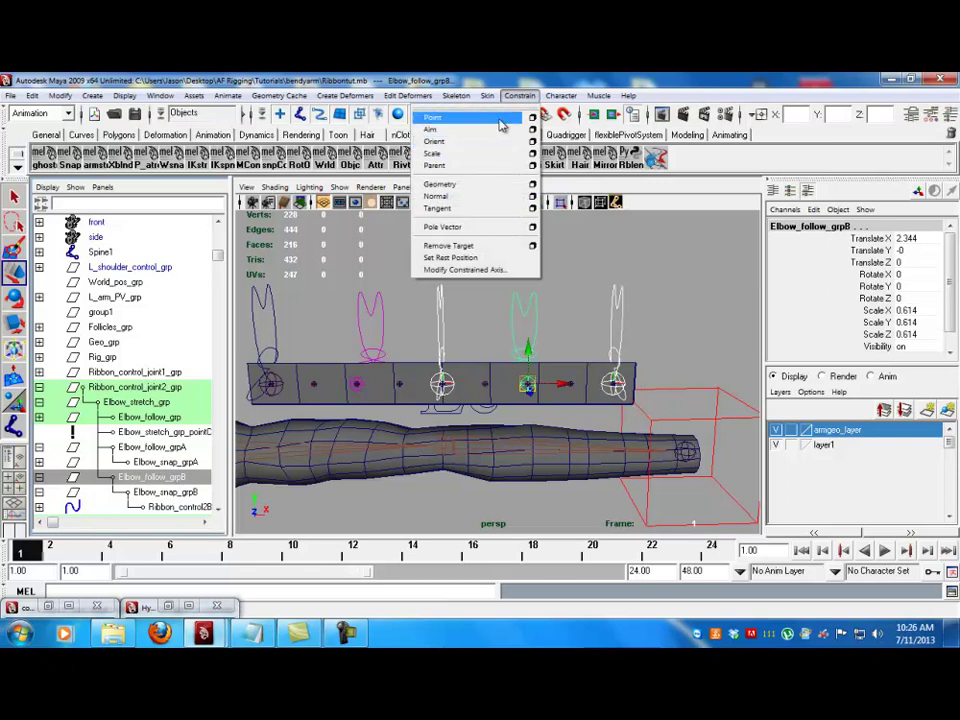
{"action": "left_click", "coordinate": [532, 118]}
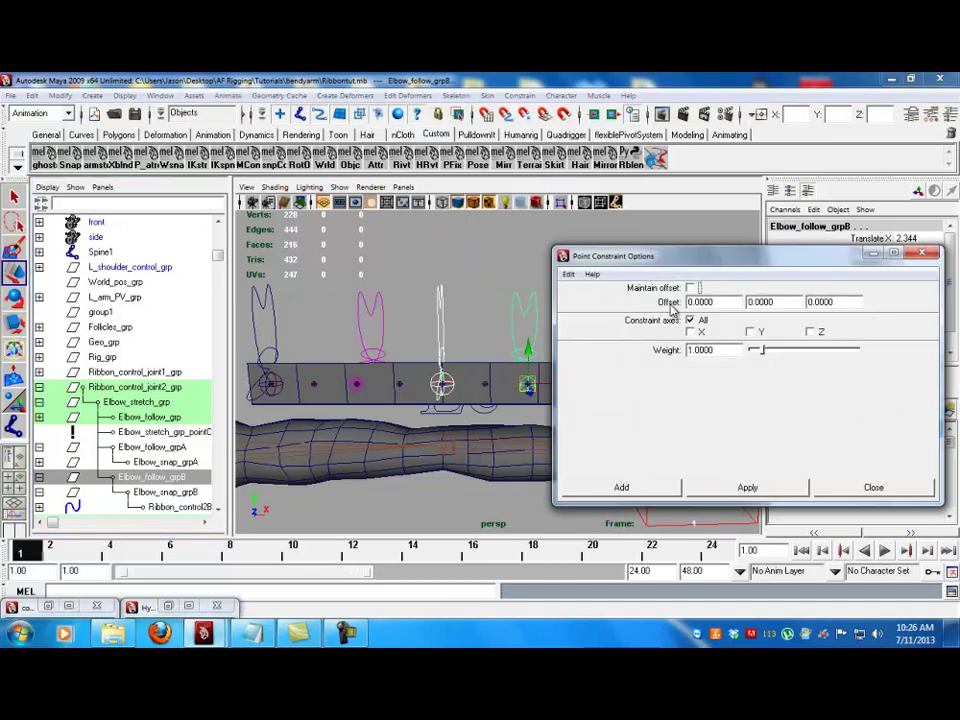
{"action": "left_click", "coordinate": [641, 488]}
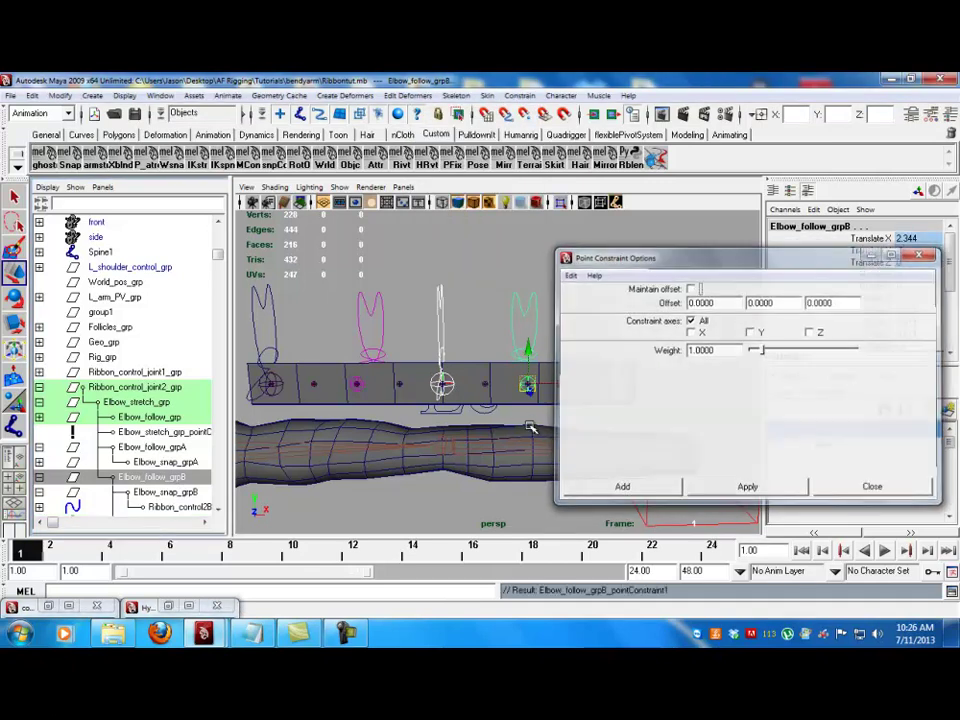
- Aim constrain Elbow_follow_grpB to Ribbon_control2 with maintain offset, aim vector -1, 0, 0, up vector 0, 1, 0 and all axes
{"action": "left_click_drag", "start_coordinate": [517, 353], "coordinate": [537, 376], "text": "alt"}
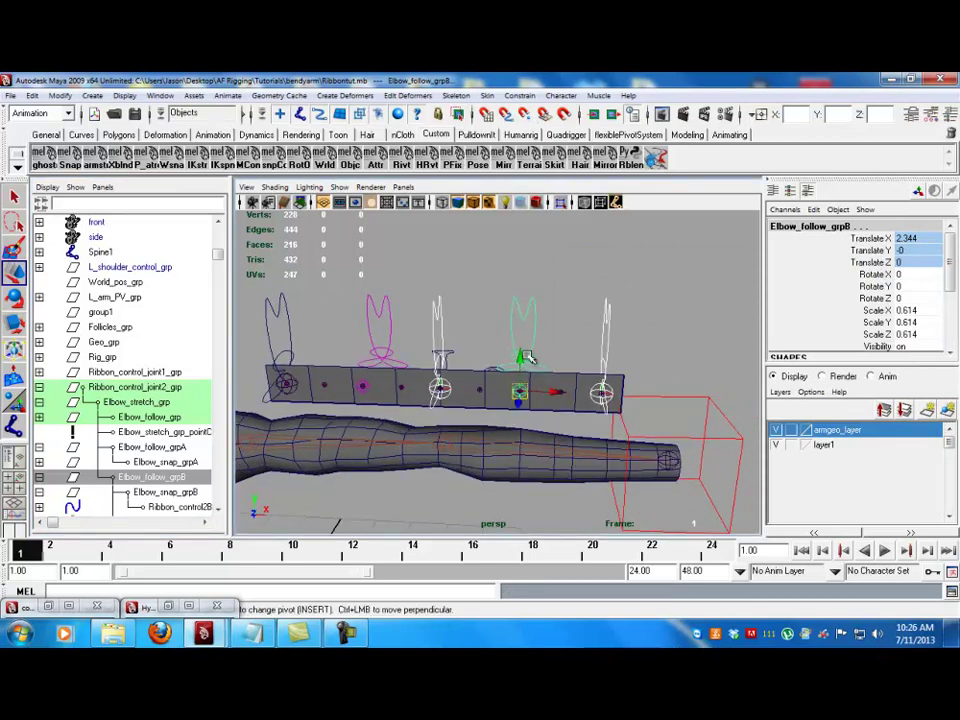
{"action": "left_click", "coordinate": [440, 325]}
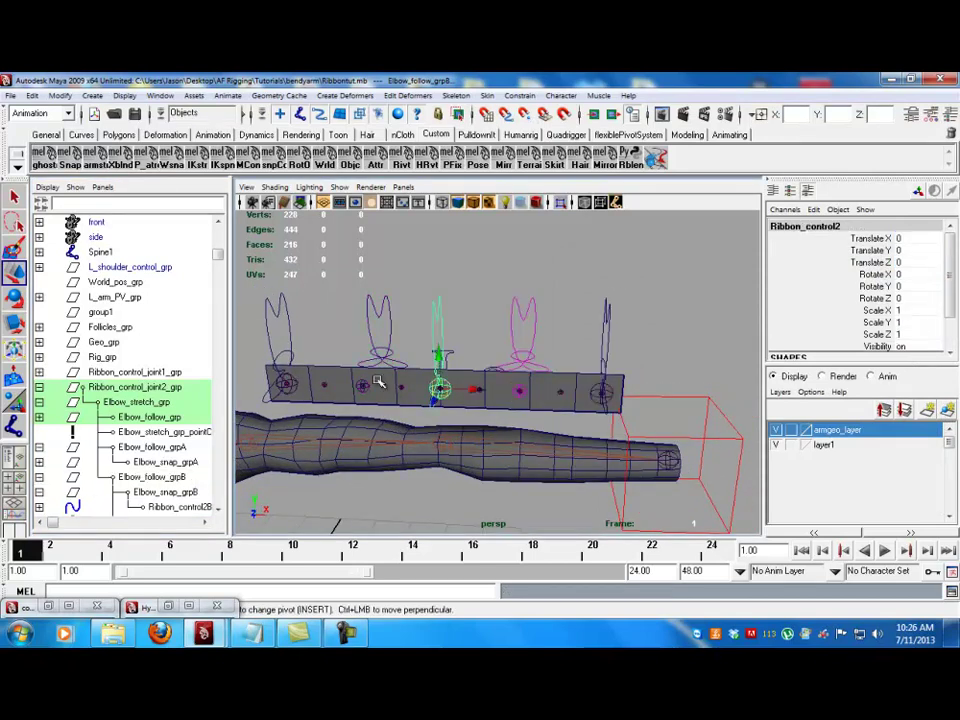
{"action": "left_click", "coordinate": [150, 447]}
{"action": "key", "text": "ctrl+z"}
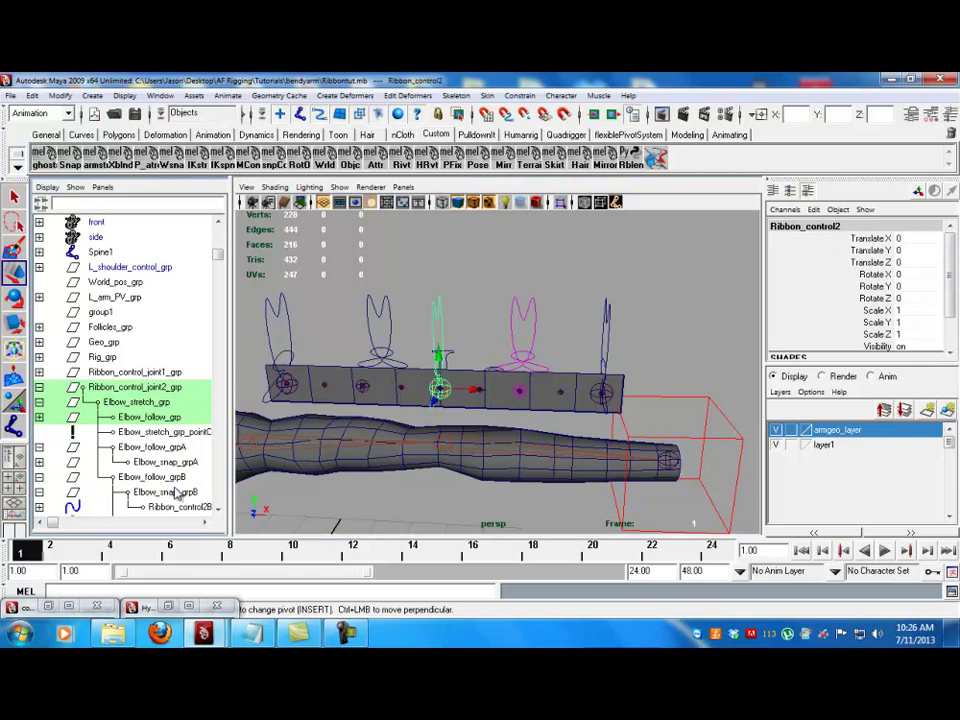
{"action": "left_click", "coordinate": [175, 493]}
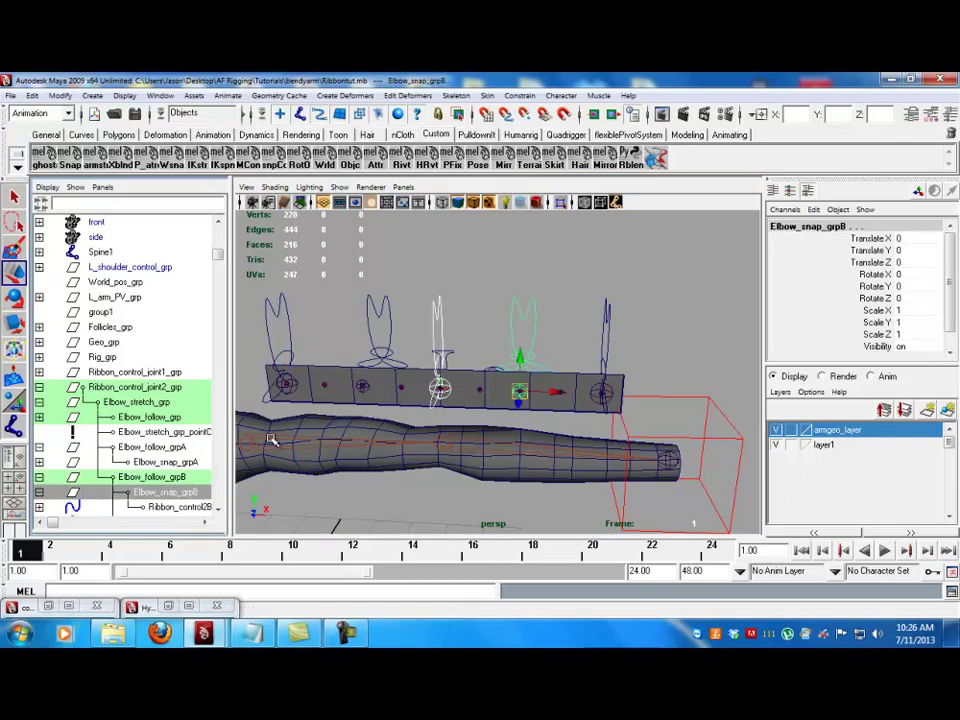
{"action": "key", "text": "ctrl+z"}
{"action": "key", "text": "ctrl+z"}
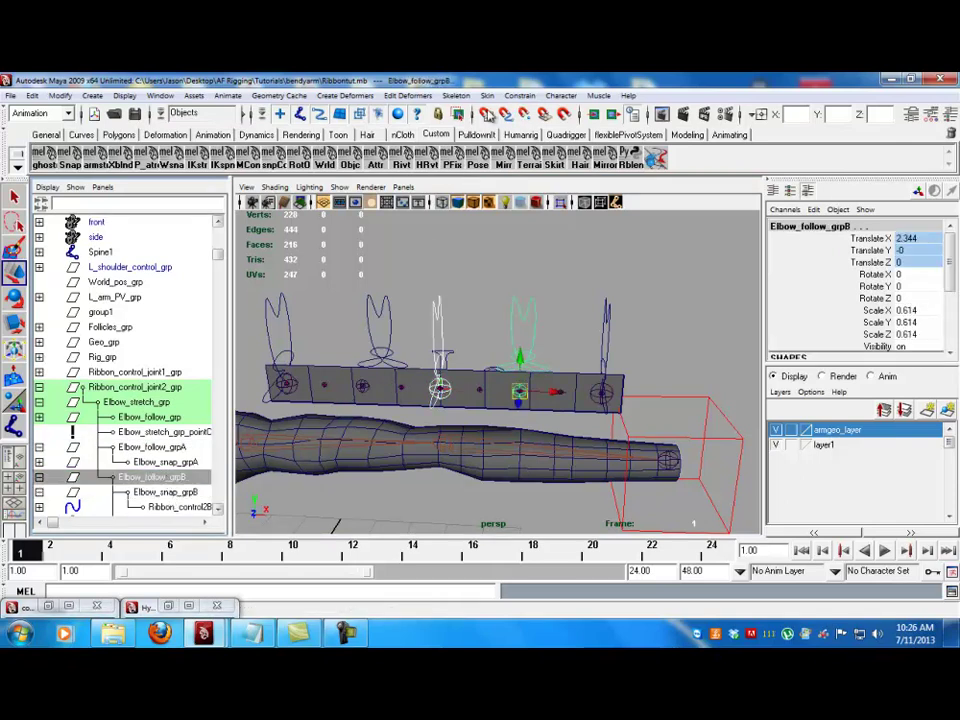
{"action": "left_click", "coordinate": [519, 95]}
{"action": "left_click", "coordinate": [530, 141]}
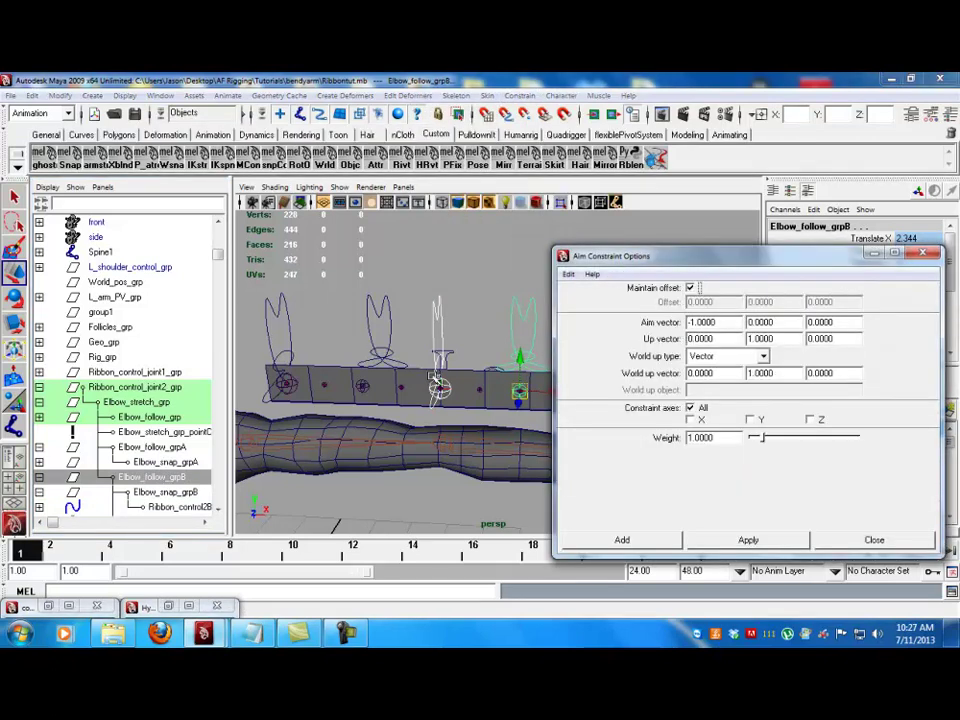
{"action": "middle_click_drag", "start_coordinate": [437, 381], "coordinate": [383, 389], "text": "alt"}
{"action": "left_click_drag", "start_coordinate": [383, 389], "coordinate": [424, 377], "text": "alt"}
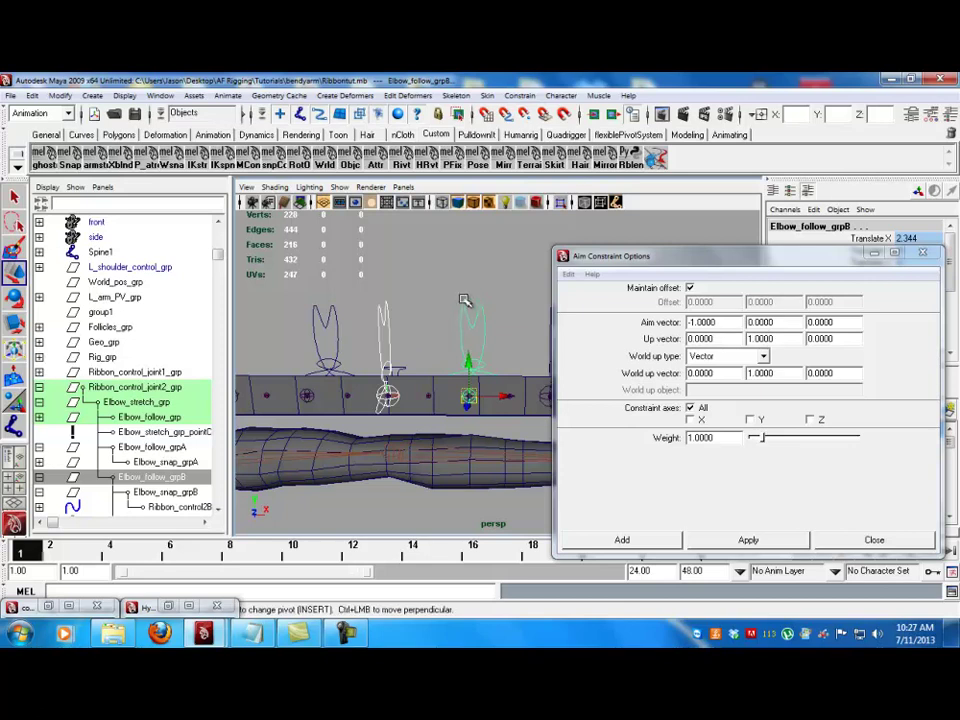
{"action": "left_click_drag", "start_coordinate": [470, 345], "coordinate": [453, 383], "text": "alt"}
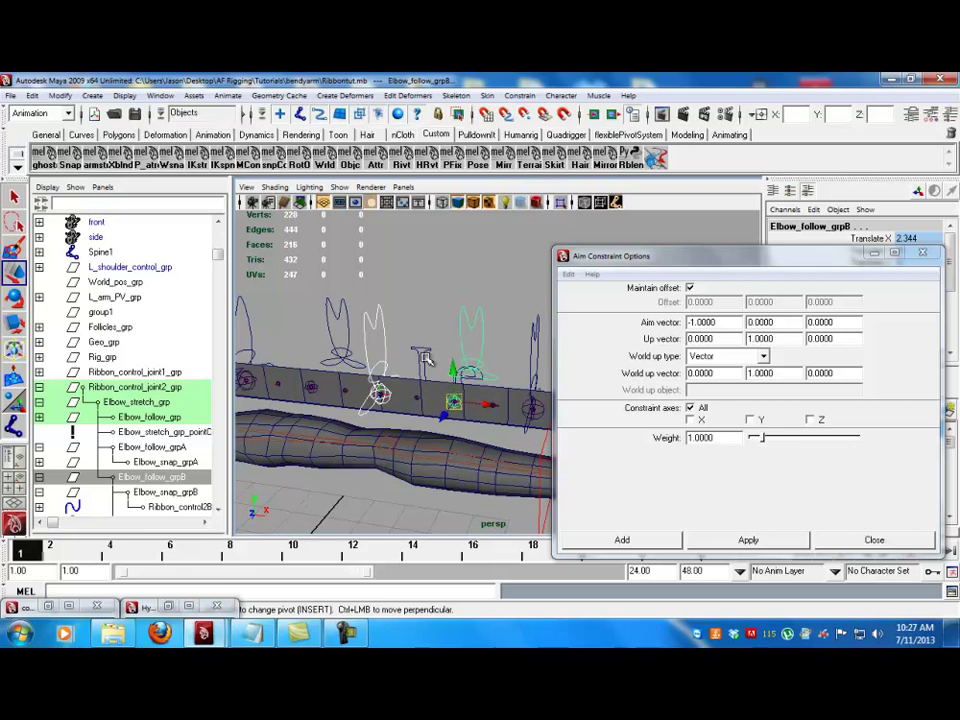
{"action": "left_click", "coordinate": [625, 540]}
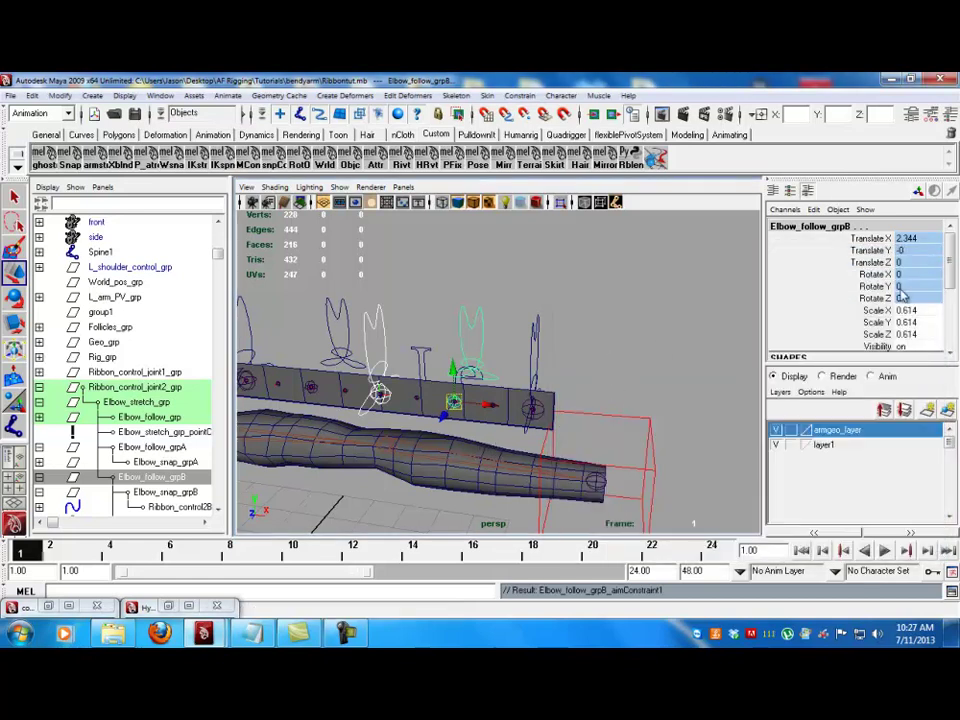
- Test the new constraints by moving Ribbon_control3 about 11.14 units along X, undo the move, and select Ribbon_control2
{"action": "left_click", "coordinate": [435, 347]}
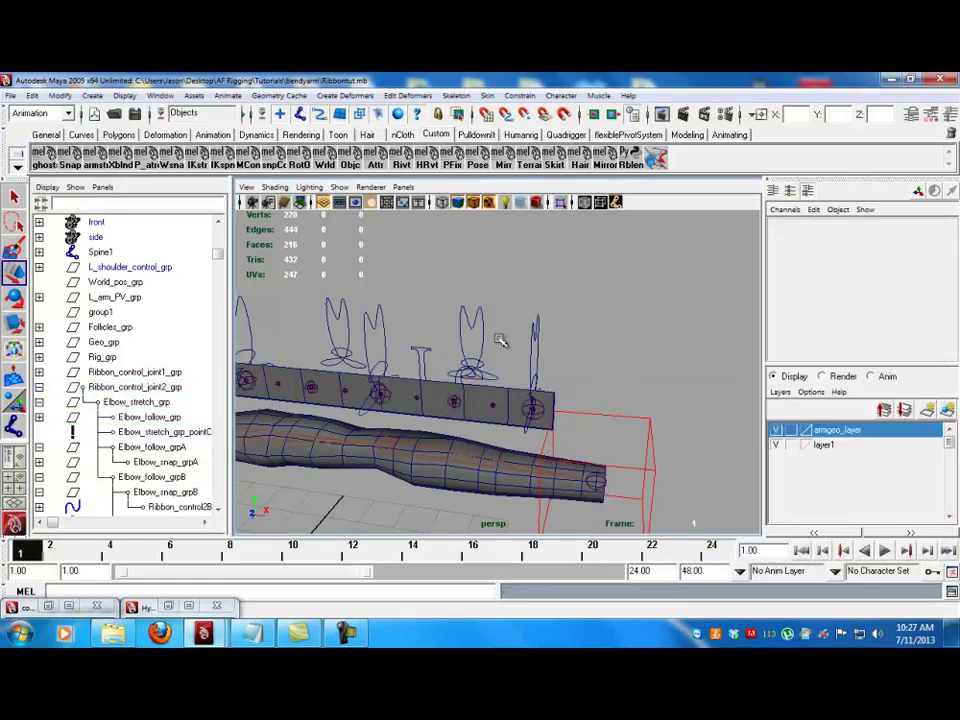
{"action": "left_click_drag", "start_coordinate": [596, 364], "coordinate": [522, 350]}
{"action": "right_click_drag", "start_coordinate": [522, 350], "coordinate": [462, 375], "text": "alt"}
{"action": "left_click_drag", "start_coordinate": [566, 403], "coordinate": [695, 381]}
{"action": "key", "text": "ctrl+z"}
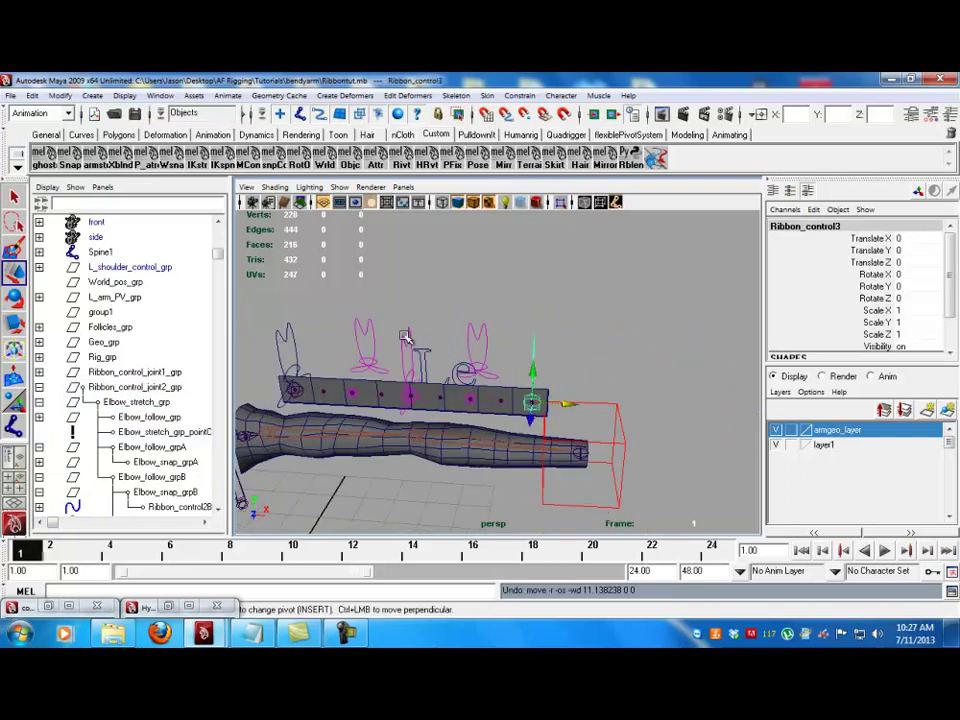
{"action": "left_click", "coordinate": [404, 336]}
{"action": "left_click_drag", "start_coordinate": [404, 336], "coordinate": [459, 291], "text": "alt"}
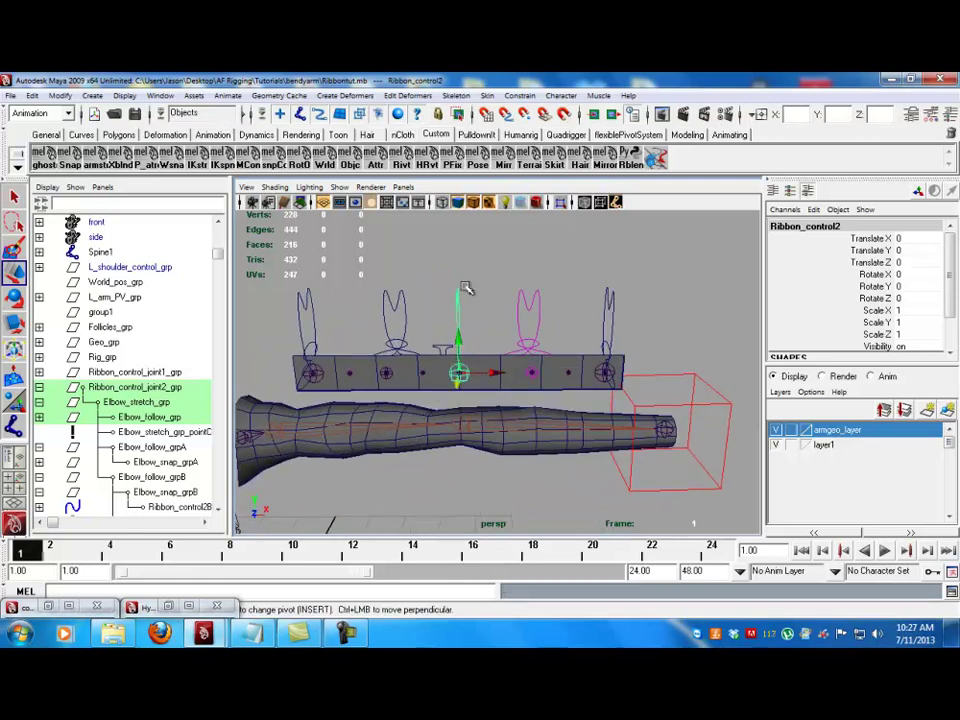
- Point-constrain Elbow_follow_grpA to both Ribbon_control2 and Ribbon_control1
{"action": "left_click", "coordinate": [312, 316]}
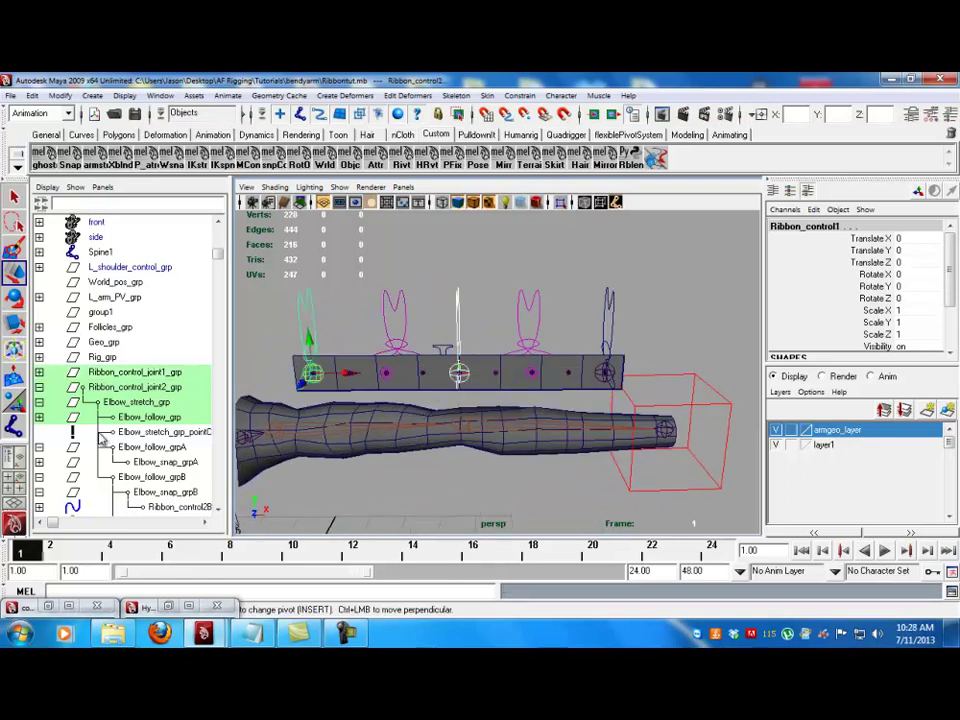
{"action": "left_click", "coordinate": [152, 447]}
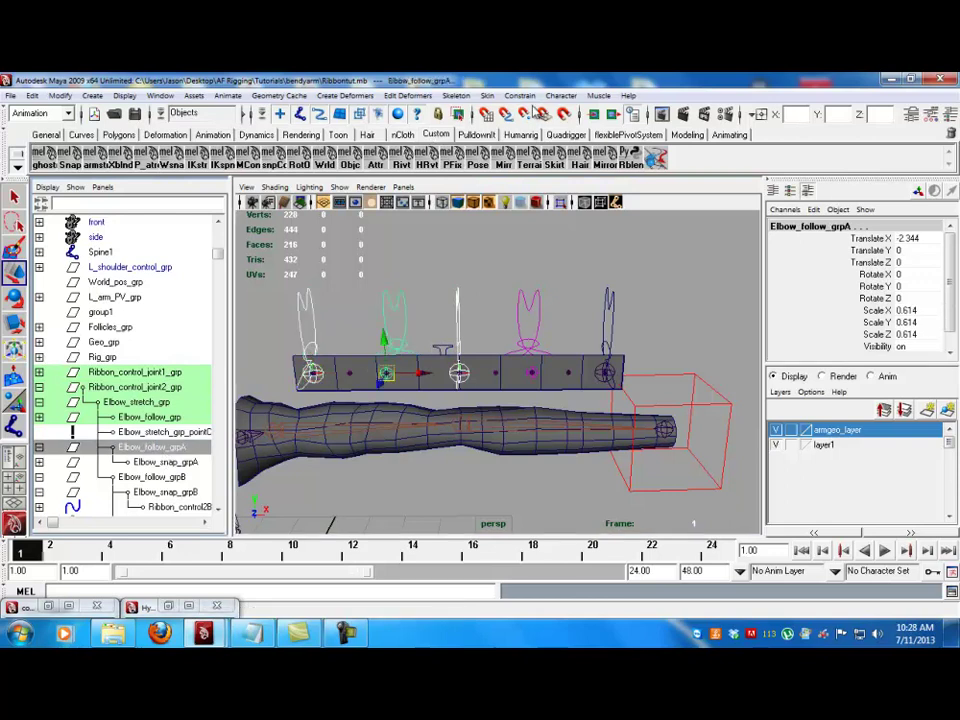
{"action": "left_click", "coordinate": [524, 97]}
{"action": "left_click", "coordinate": [484, 118]}
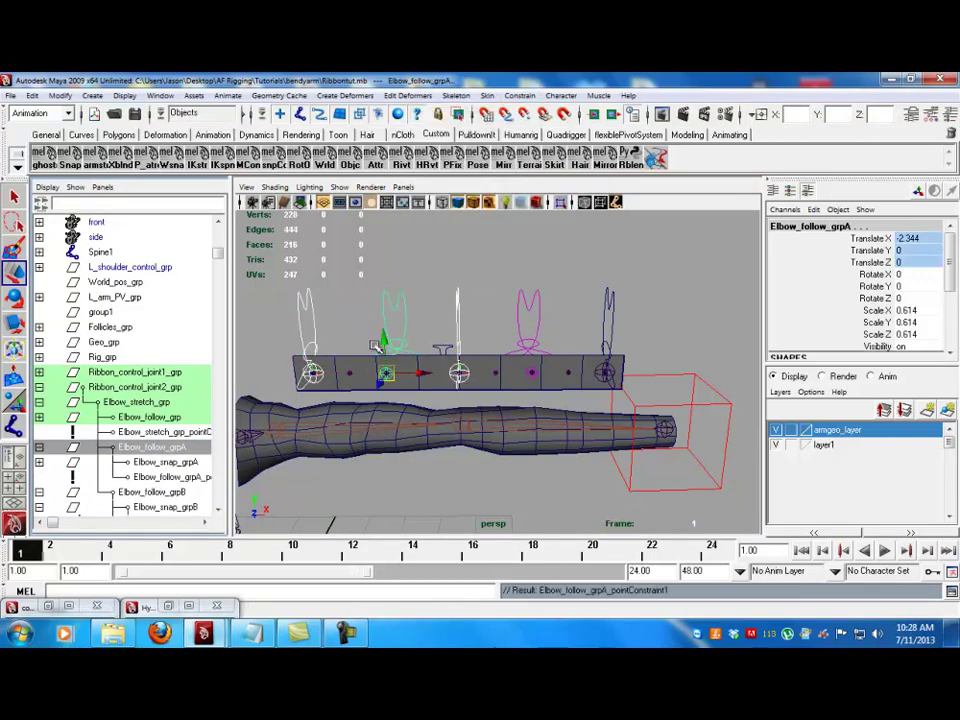
- Aim-constrain Elbow_follow_grpA to Ribbon_control2 with Maintain offset on, aim vector 1, 0, 0 and up vector 0, 1, 0
{"action": "left_click", "coordinate": [459, 296]}
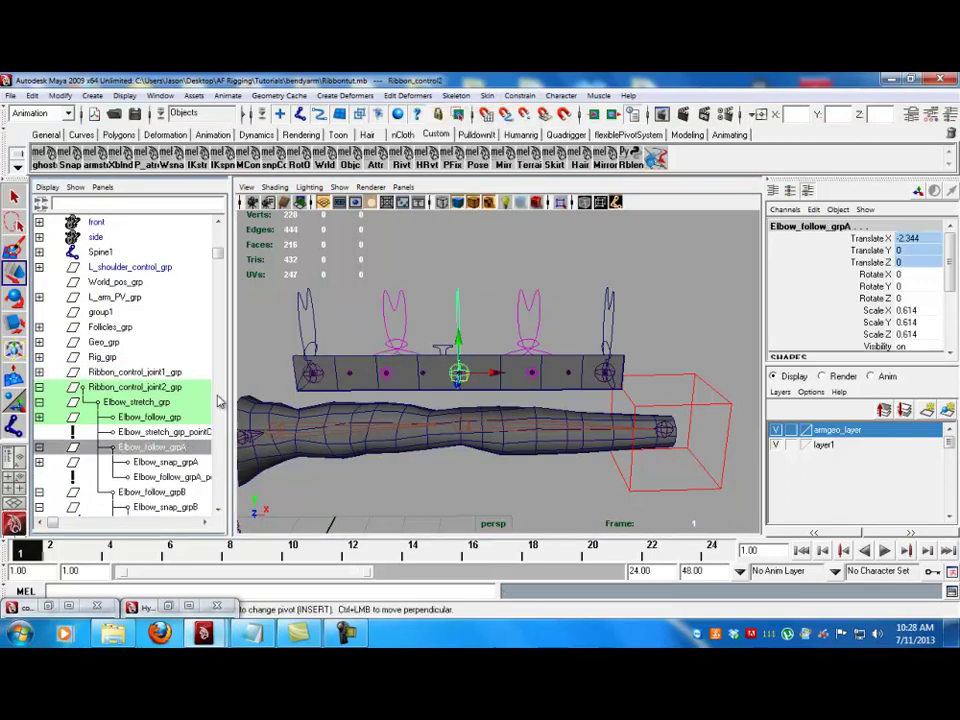
{"action": "left_click", "coordinate": [520, 98]}
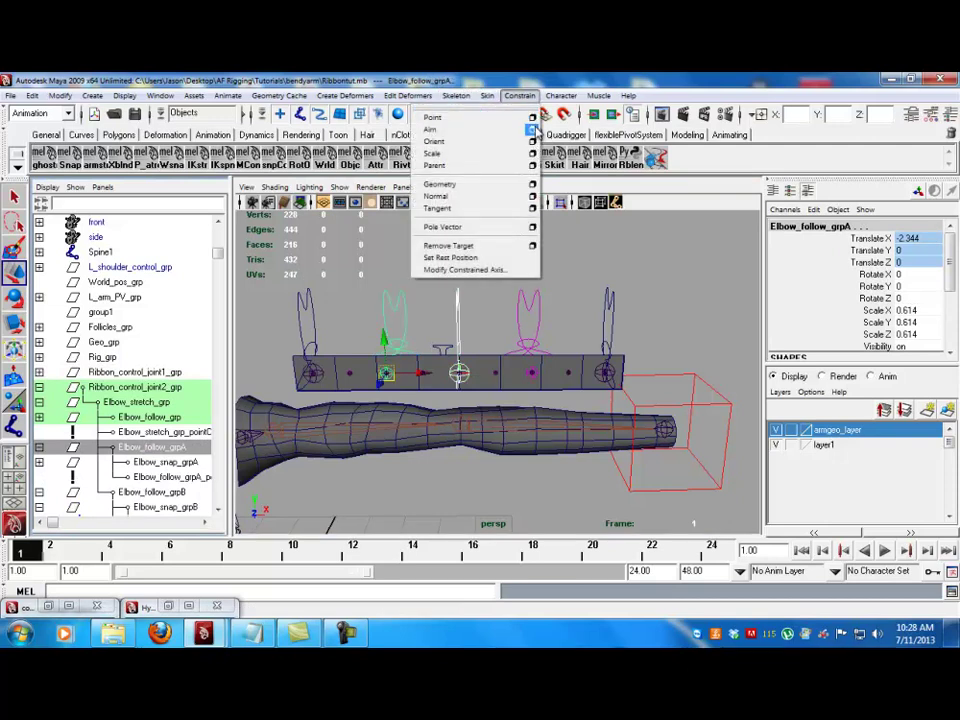
{"action": "left_click", "coordinate": [532, 130]}
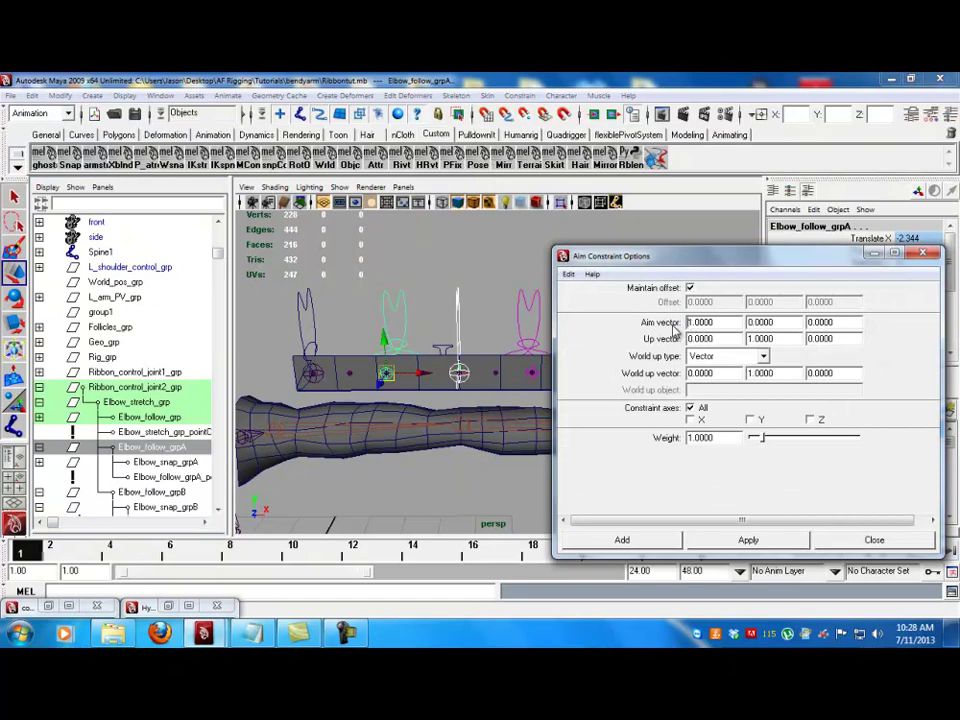
{"action": "left_click", "coordinate": [747, 540]}
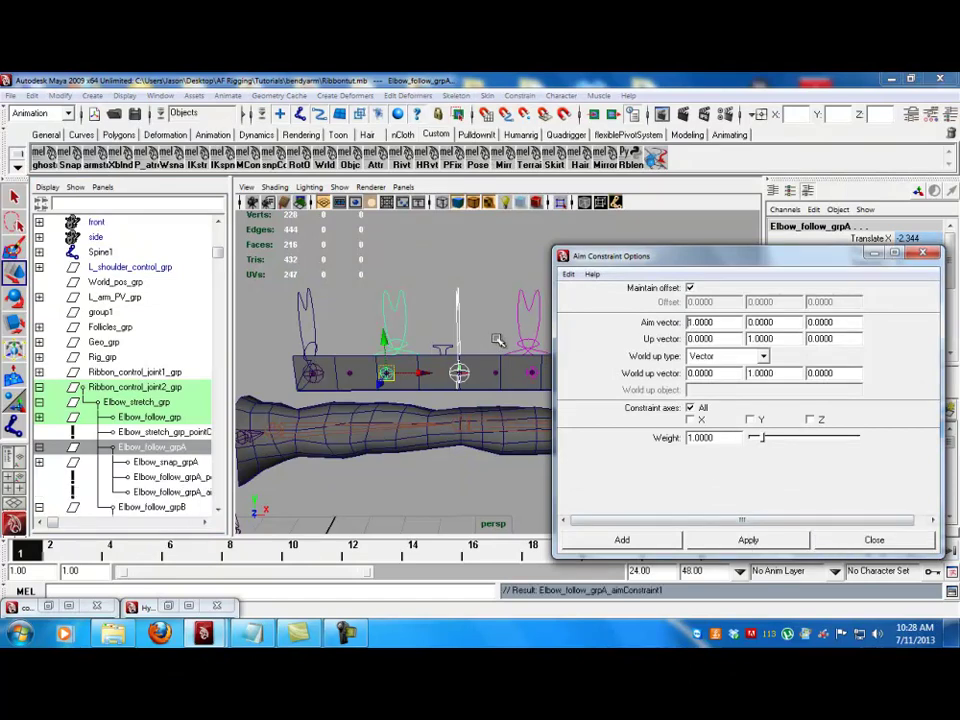
{"action": "left_click", "coordinate": [852, 538]}
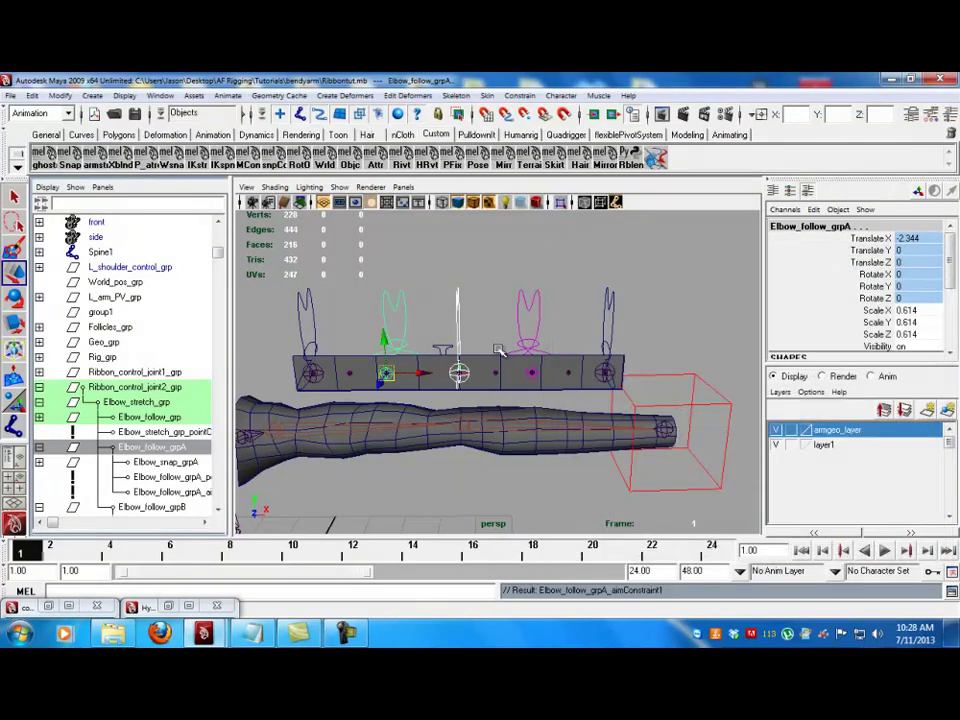
- Move Ribbon_control2 to about -2.28 in Translate Z to test how the in-between controls follow and aim
{"action": "left_click", "coordinate": [460, 305]}
{"action": "left_click_drag", "start_coordinate": [460, 305], "coordinate": [521, 311], "text": "alt"}
{"action": "key", "text": "ctrl+z"}
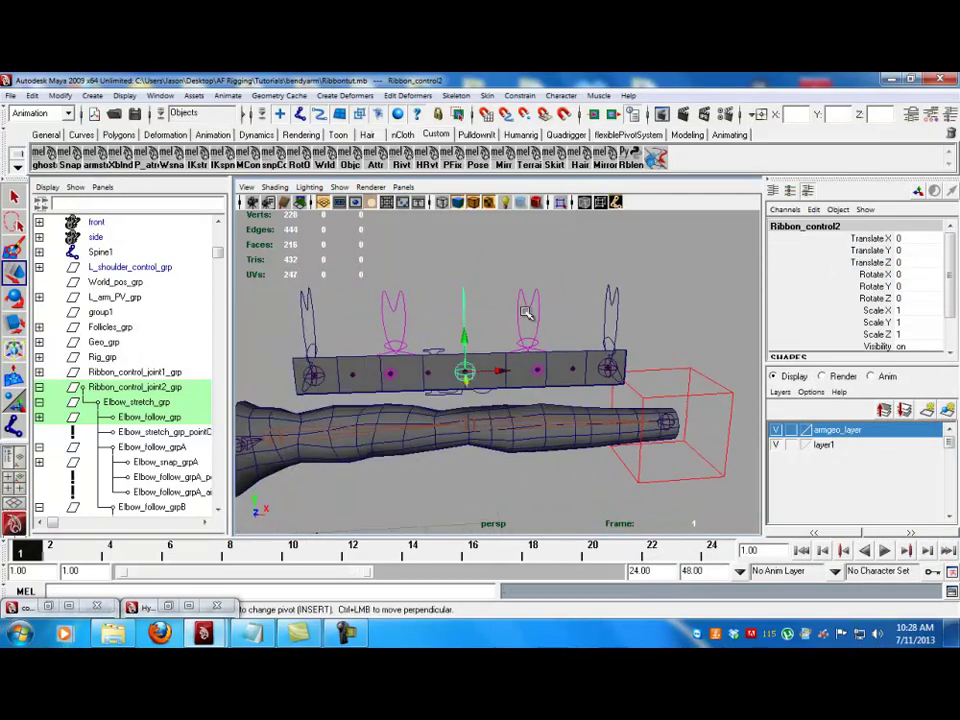
{"action": "left_click", "coordinate": [540, 322]}
{"action": "mouse_move", "coordinate": [561, 354]}
{"action": "left_mouse_down", "text": "alt"}
{"action": "mouse_move", "coordinate": [546, 380]}
{"action": "mouse_move", "coordinate": [547, 370]}
{"action": "left_mouse_up", "text": "alt"}
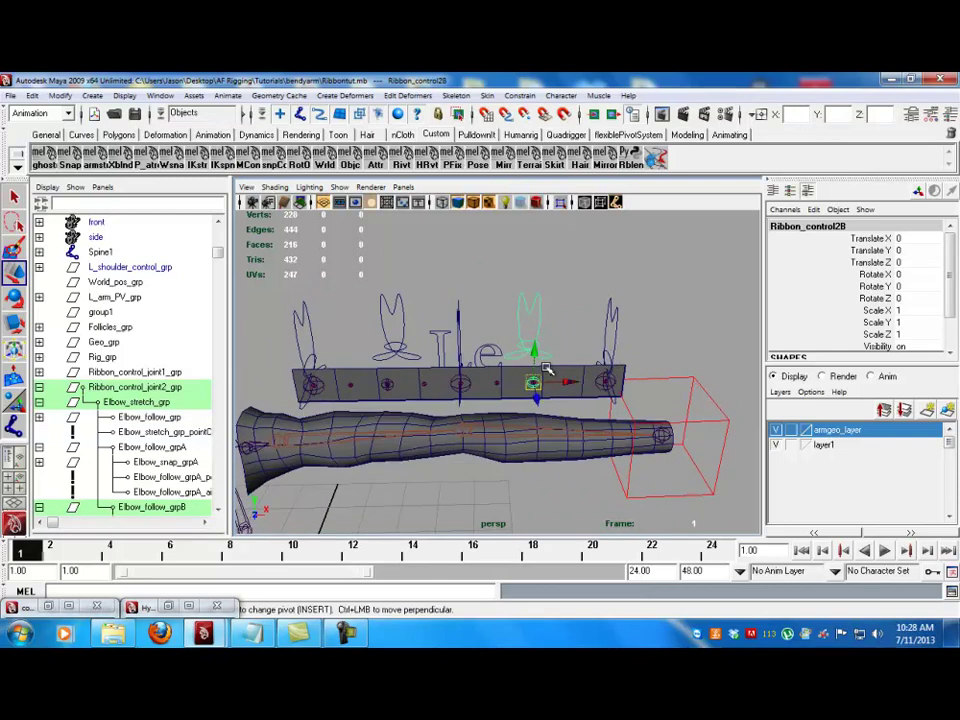
{"action": "left_click_drag", "start_coordinate": [547, 370], "coordinate": [452, 327], "text": "alt"}
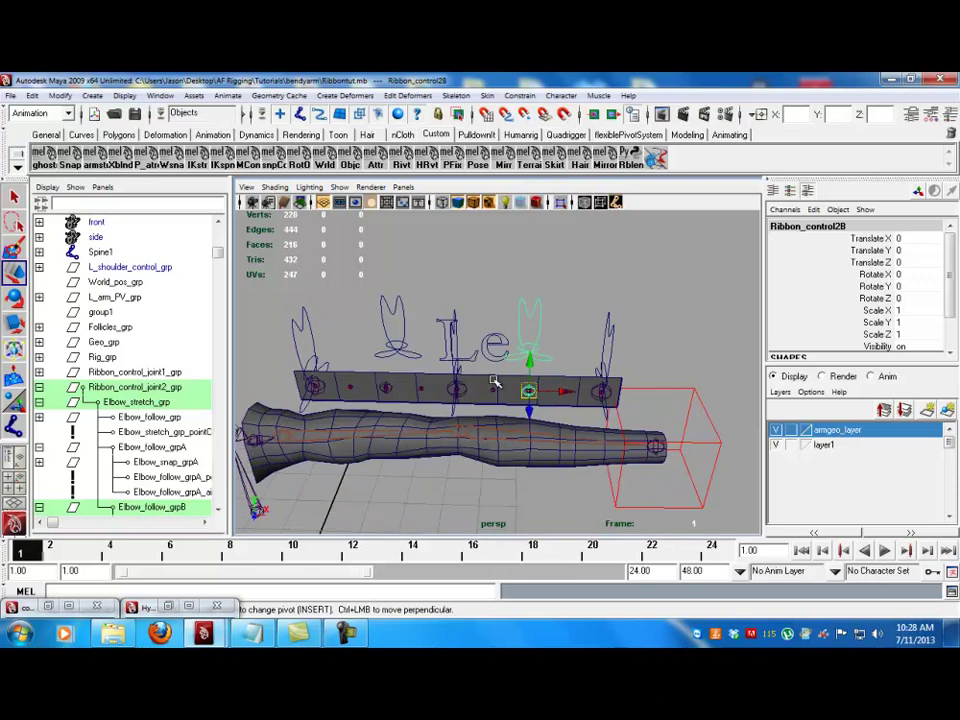
{"action": "left_click", "coordinate": [454, 327]}
{"action": "left_click_drag", "start_coordinate": [455, 410], "coordinate": [475, 355]}
{"action": "key", "text": "ctrl+z"}
{"action": "key", "text": "ctrl+z"}
{"action": "key", "text": "ctrl+z"}
- Move Ribbon_control2A and Ribbon_control2B together to about -2.4 in Translate Z and try sliding them along X to compare their axes
{"action": "left_click", "coordinate": [386, 303]}
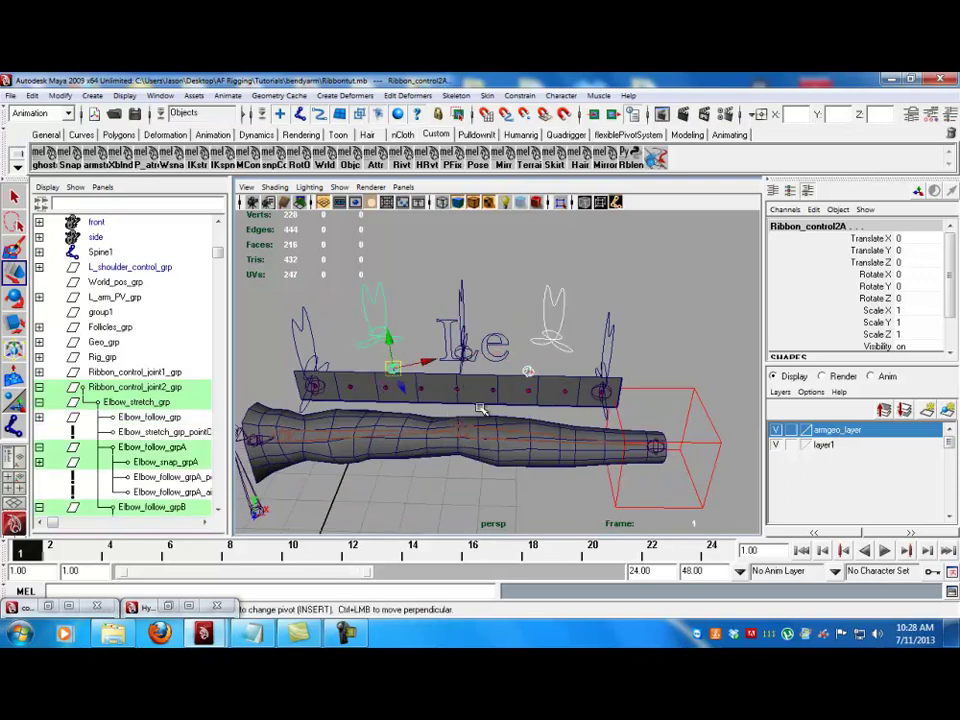
{"action": "left_click_drag", "start_coordinate": [404, 396], "coordinate": [482, 335]}
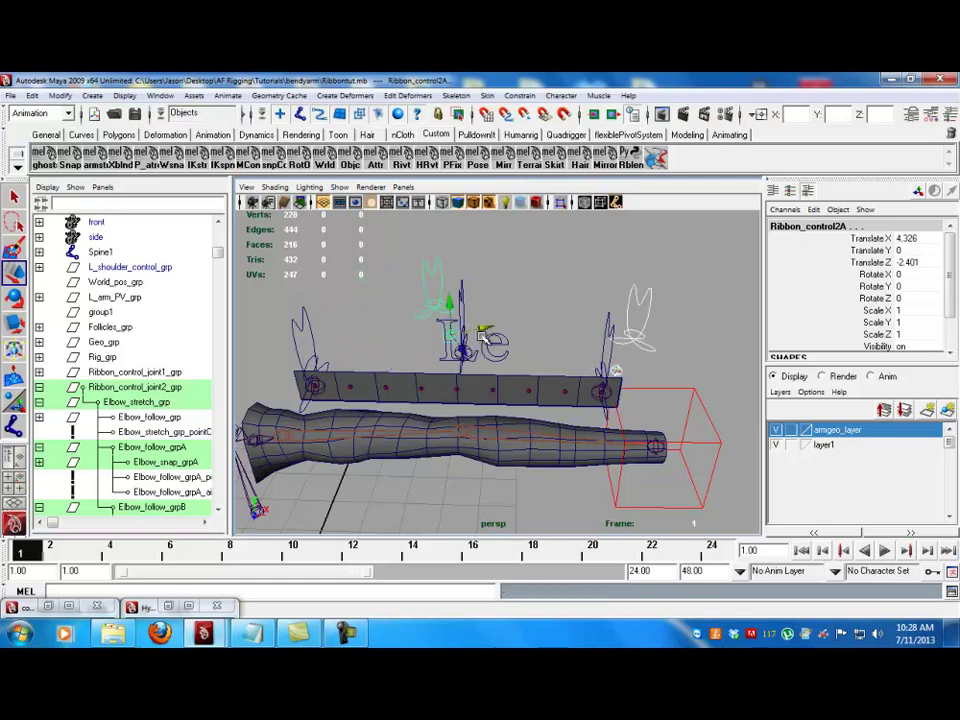
{"action": "left_click", "coordinate": [591, 347]}
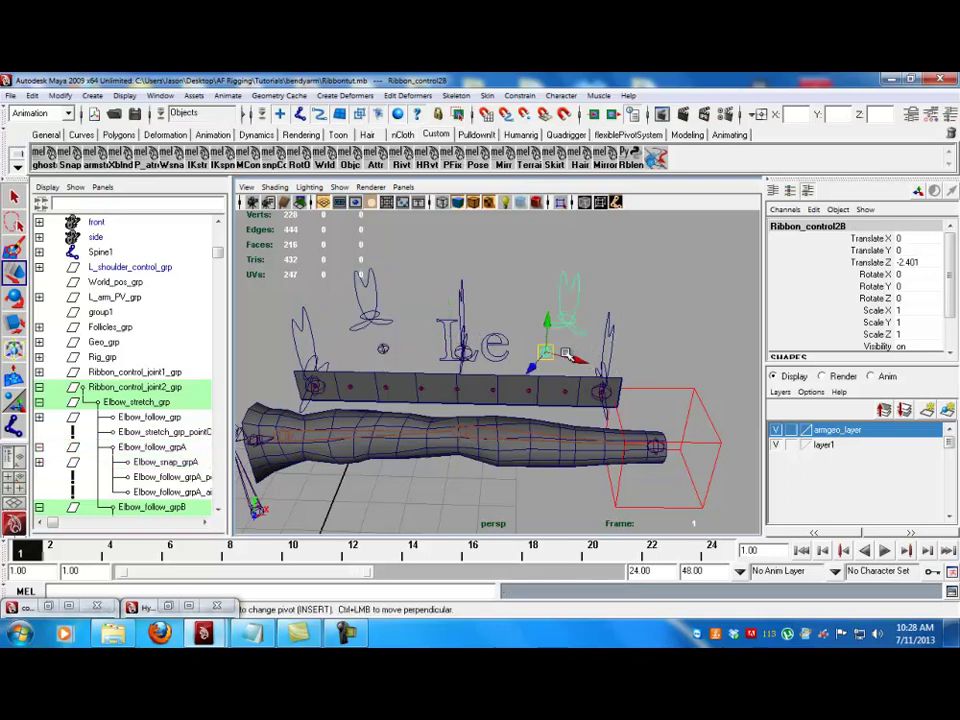
{"action": "left_click", "coordinate": [375, 300]}
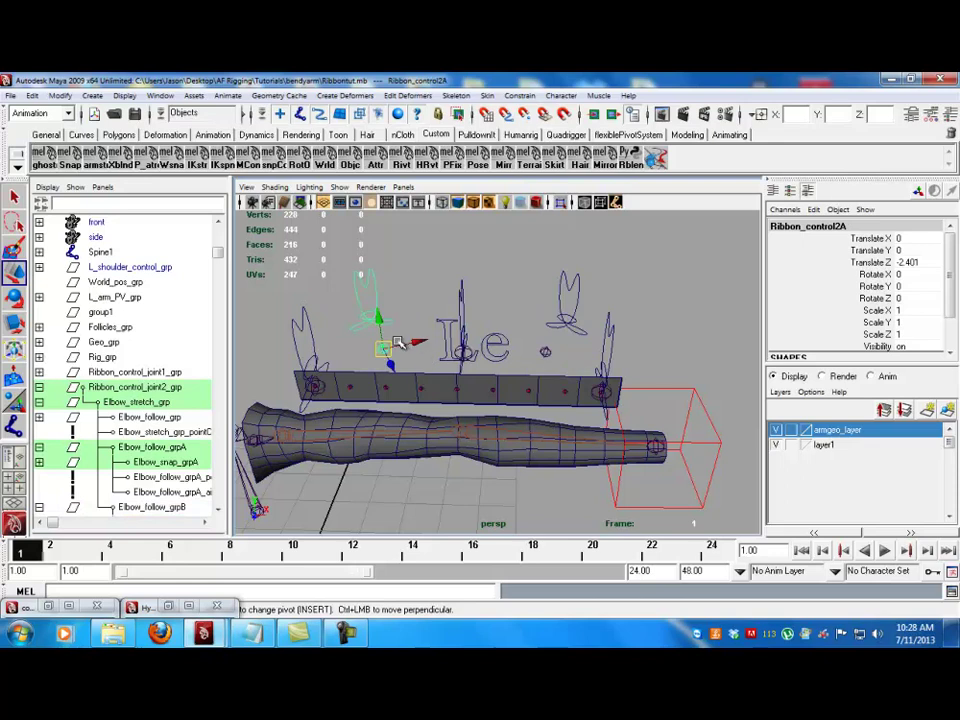
{"action": "left_click", "coordinate": [565, 311]}
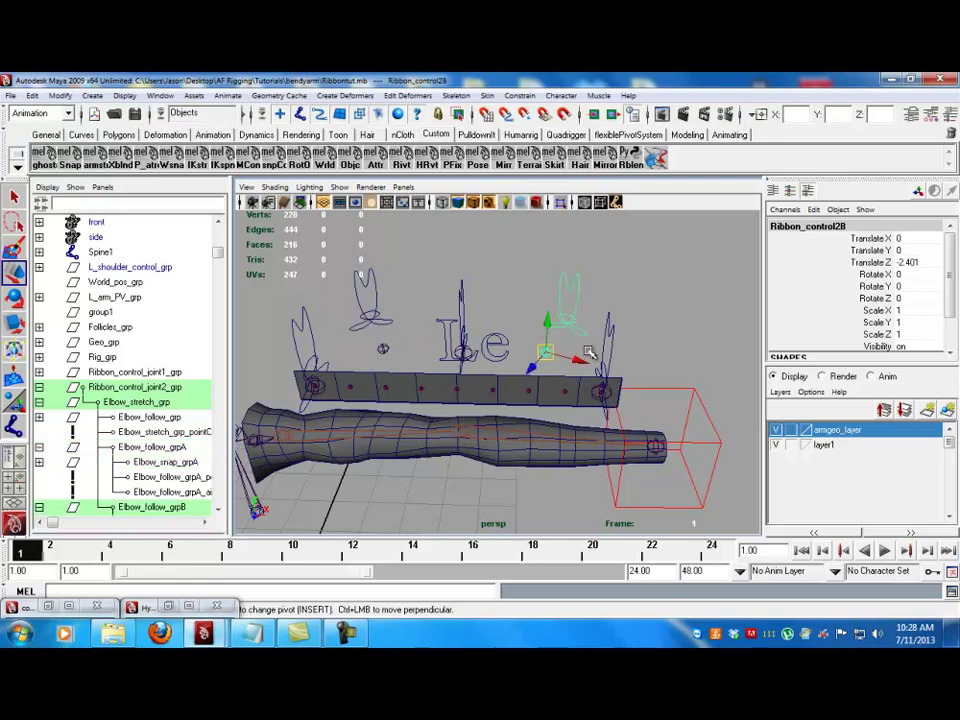
{"action": "key", "text": "e"}
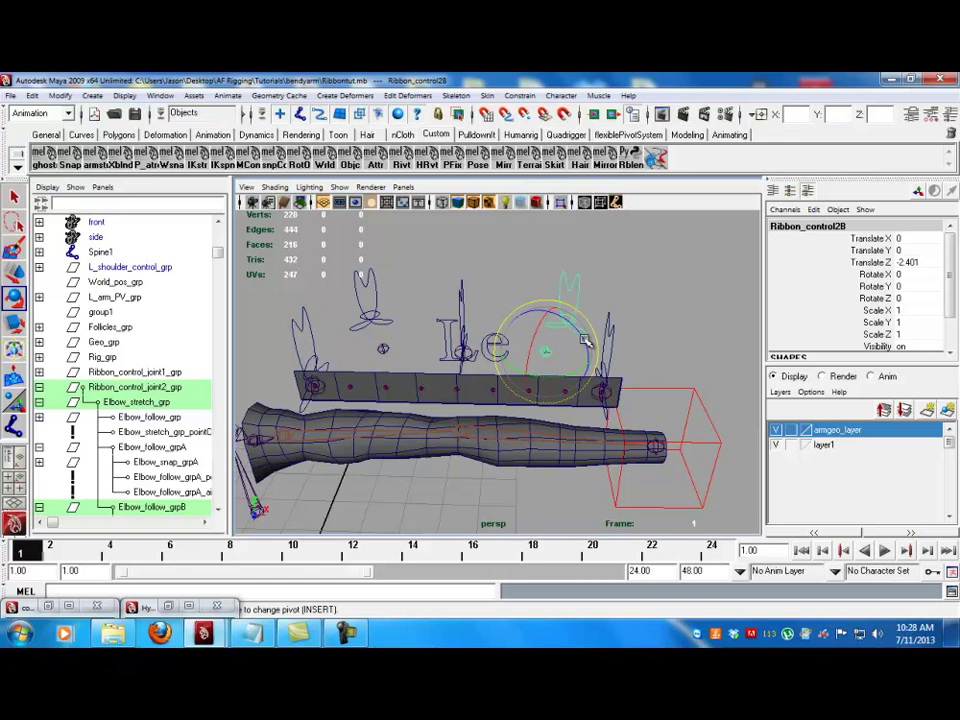
- Return Ribbon_control2 to its rest position and set Translate Z of Ribbon_control2A and Ribbon_control2B to 0
{"action": "key", "text": "ctrl+z"}
{"action": "key", "text": "ctrl+z"}
{"action": "key", "text": "ctrl+z"}
{"action": "key", "text": "ctrl+z"}
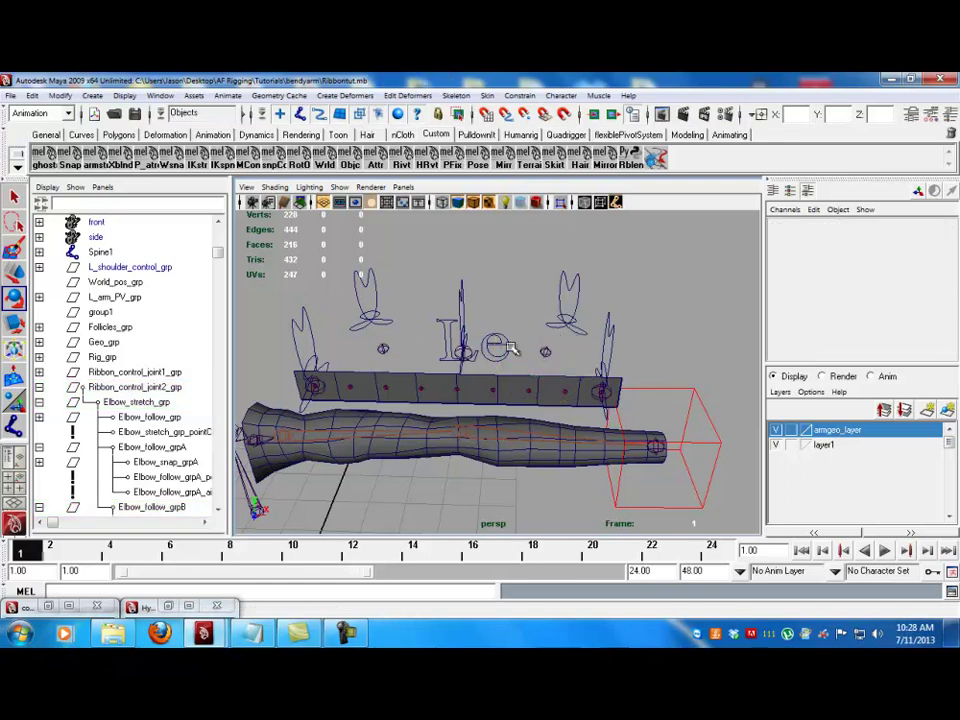
{"action": "key", "text": "ctrl+z"}
{"action": "key", "text": "ctrl+z"}
{"action": "key", "text": "ctrl+z"}
{"action": "key", "text": "ctrl+z"}
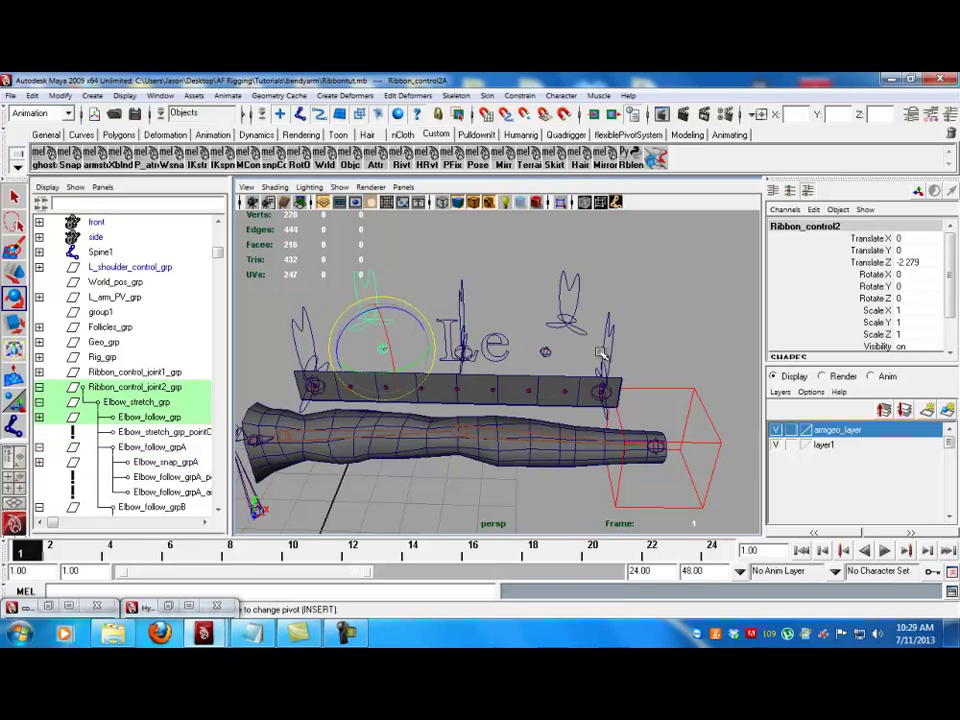
{"action": "left_click", "coordinate": [907, 262]}
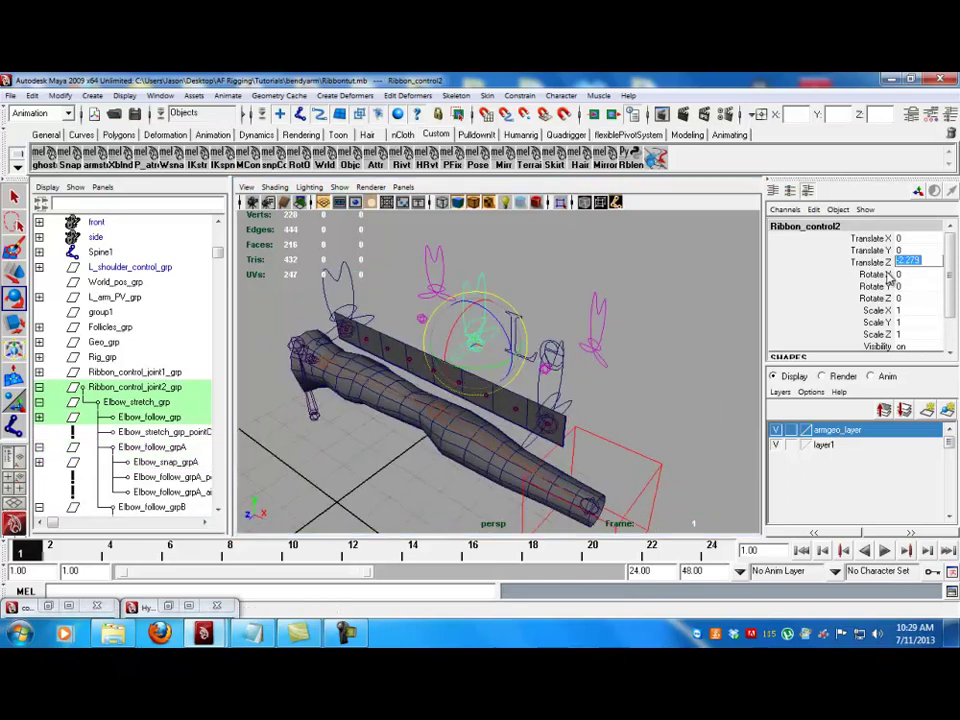
{"action": "key", "text": "ctrl+z"}
{"action": "key", "text": "ctrl+z"}
{"action": "key", "text": "ctrl+z"}
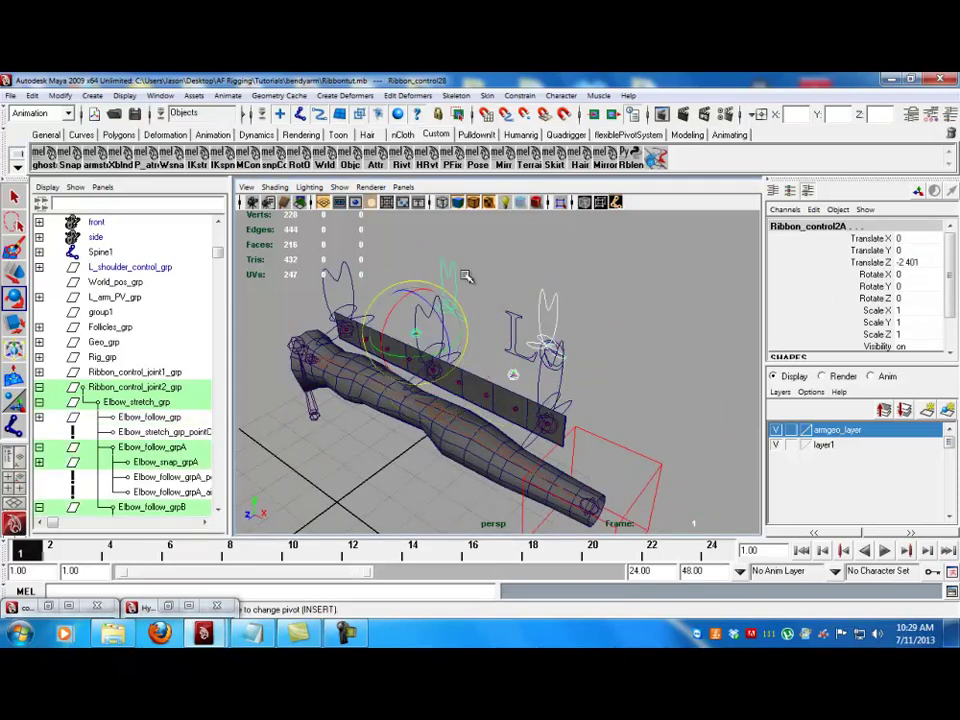
{"action": "left_click", "coordinate": [907, 262]}
{"action": "type", "text": "0"}
{"action": "key", "text": "Return"}
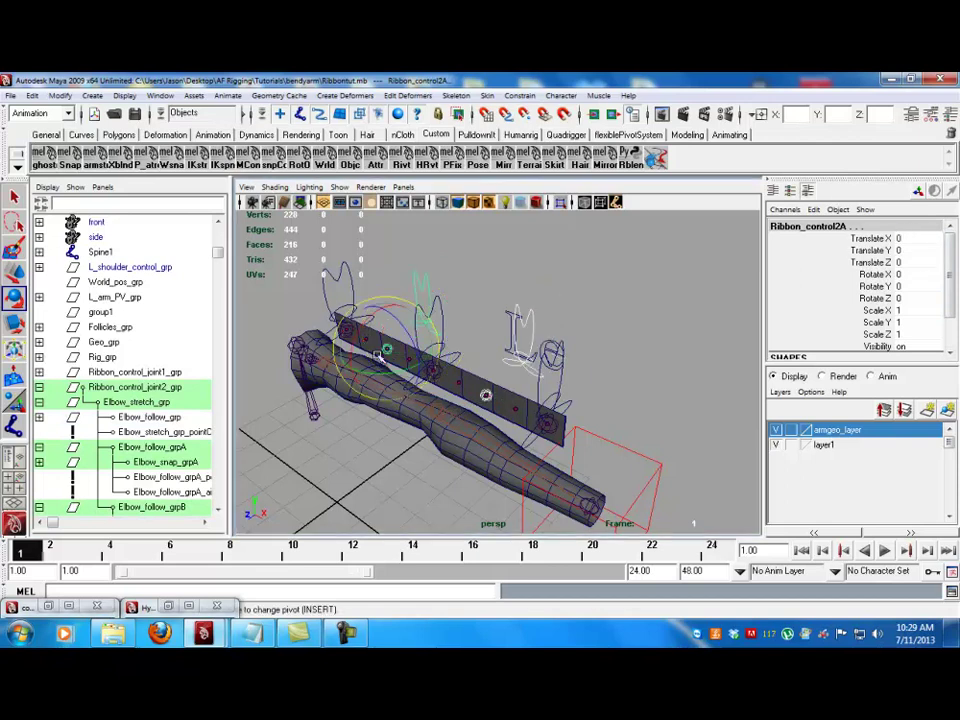
- Rotate Elbow_snap_grpB, the parent group of Ribbon_control2B, 180 degrees in Z
{"action": "left_click", "coordinate": [544, 283]}
{"action": "left_click_drag", "start_coordinate": [544, 283], "coordinate": [541, 301], "text": "alt"}
{"action": "left_click", "coordinate": [540, 301]}
{"action": "key", "text": "Up"}
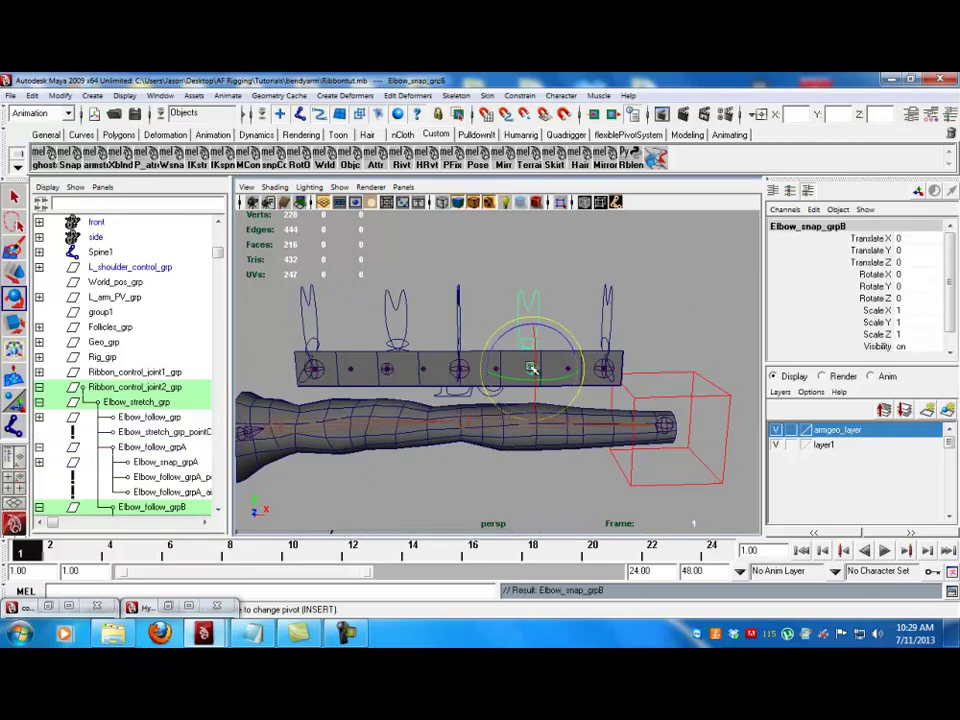
{"action": "left_click_drag", "start_coordinate": [570, 347], "coordinate": [396, 308]}
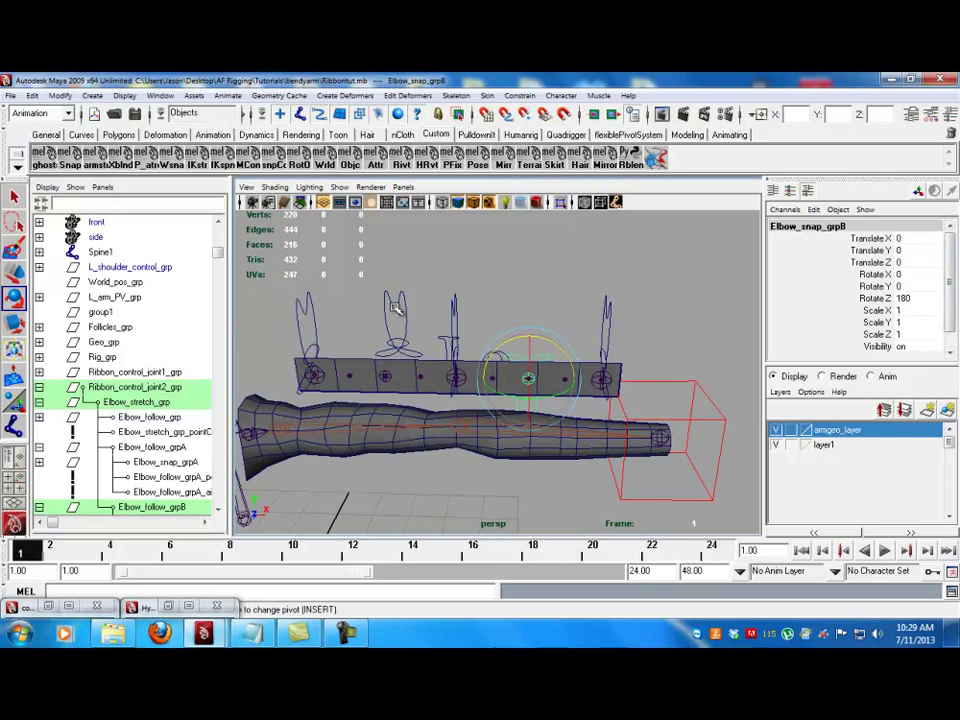
- Test the flipped axes by moving Ribbon_control2, then Ribbon_control2B and Ribbon_control2A together in X and Z
{"action": "left_click", "coordinate": [459, 316]}
{"action": "left_click_drag", "start_coordinate": [459, 316], "coordinate": [405, 360], "text": "alt"}
{"action": "key", "text": "w"}
{"action": "left_click", "coordinate": [497, 333]}
{"action": "left_click", "coordinate": [395, 355]}
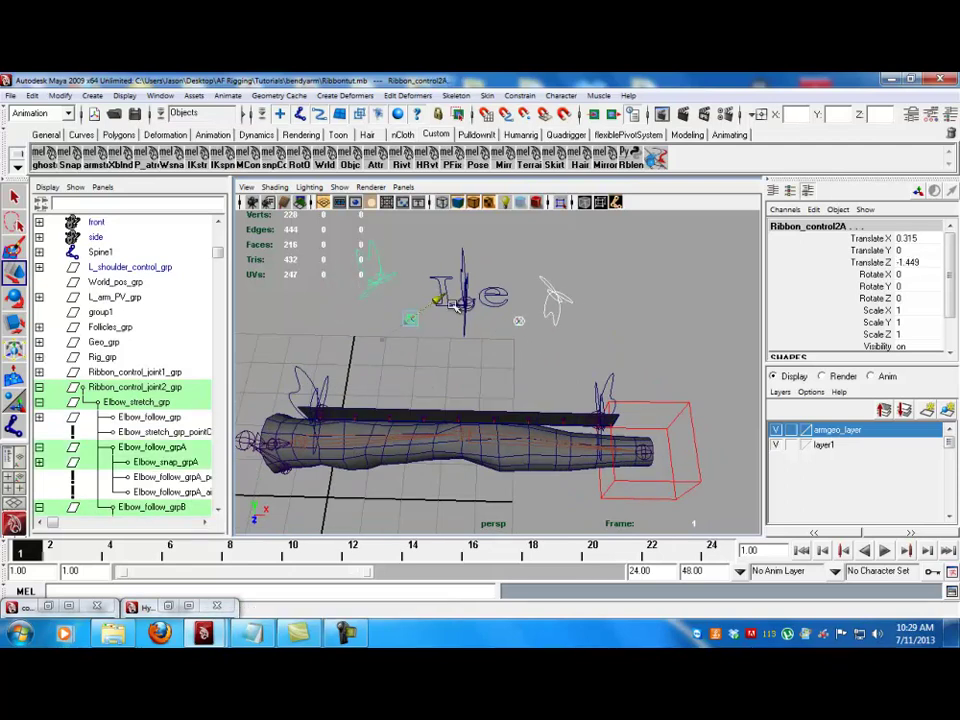
- Undo the test moves of Ribbon_control2, Ribbon_control2A and Ribbon_control2B
{"action": "key", "text": "ctrl+z"}
{"action": "key", "text": "ctrl+z"}
{"action": "key", "text": "ctrl+z"}
{"action": "key", "text": "ctrl+z"}
{"action": "key", "text": "ctrl+z"}
{"action": "key", "text": "ctrl+z"}
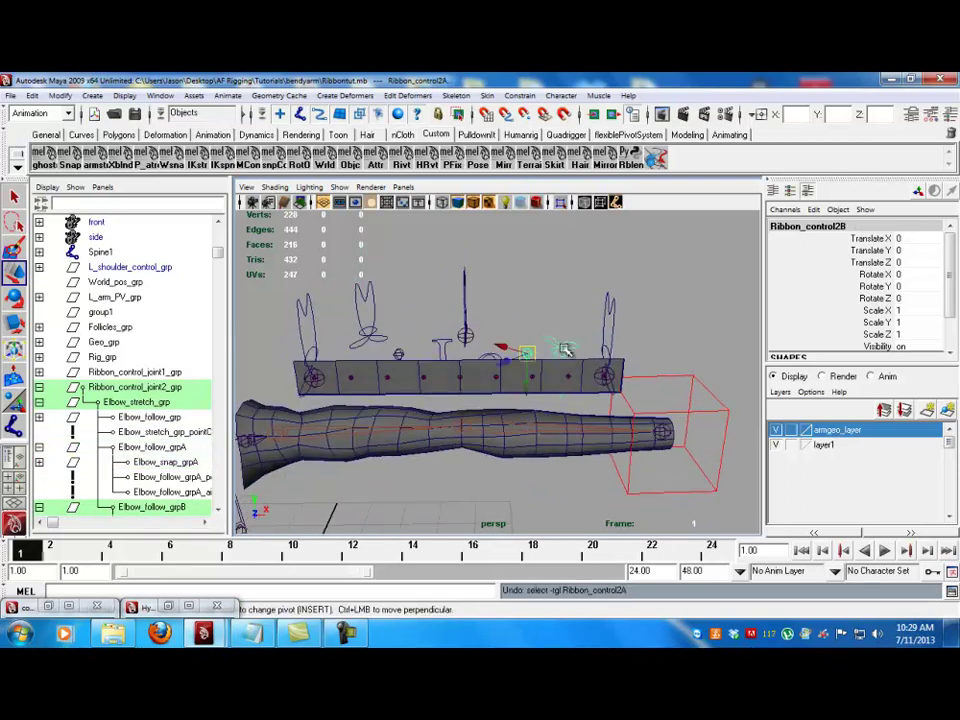
{"action": "key", "text": "ctrl+z"}
{"action": "key", "text": "ctrl+z"}
{"action": "key", "text": "ctrl+z"}
{"action": "key", "text": "ctrl+z"}
{"action": "key", "text": "ctrl+z"}
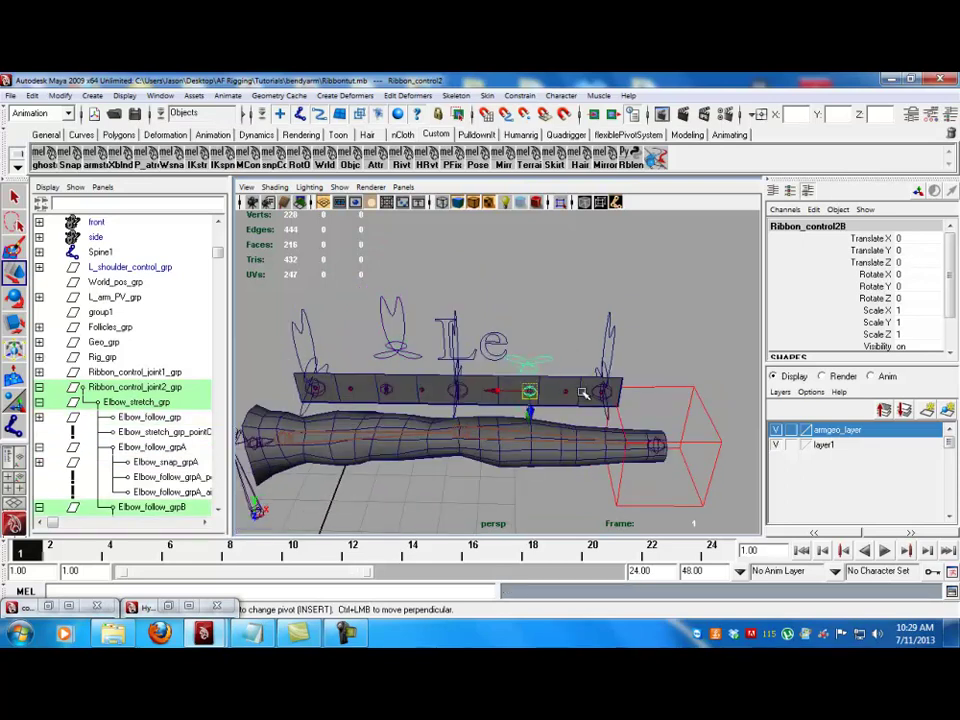
- Select all control vertices of the Ribbon_control2B curve and place their manipulator pivot at the control's centre on the ribbon
{"action": "left_click", "coordinate": [486, 332]}
{"action": "key", "text": "F8"}
{"action": "left_click_drag", "start_coordinate": [452, 311], "coordinate": [570, 405]}
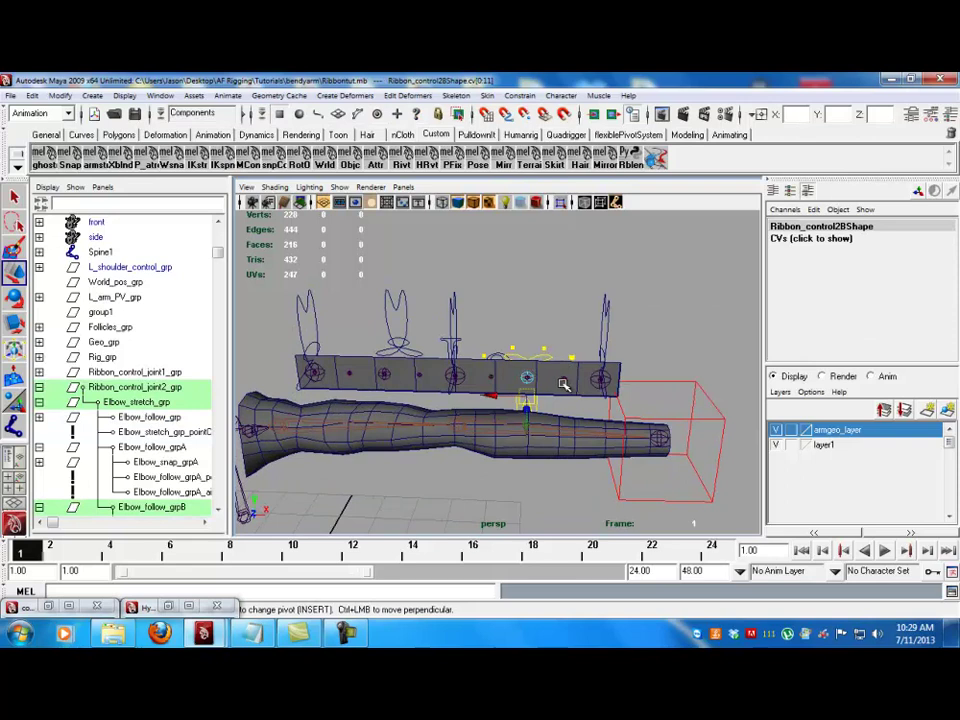
{"action": "key", "text": "Insert"}
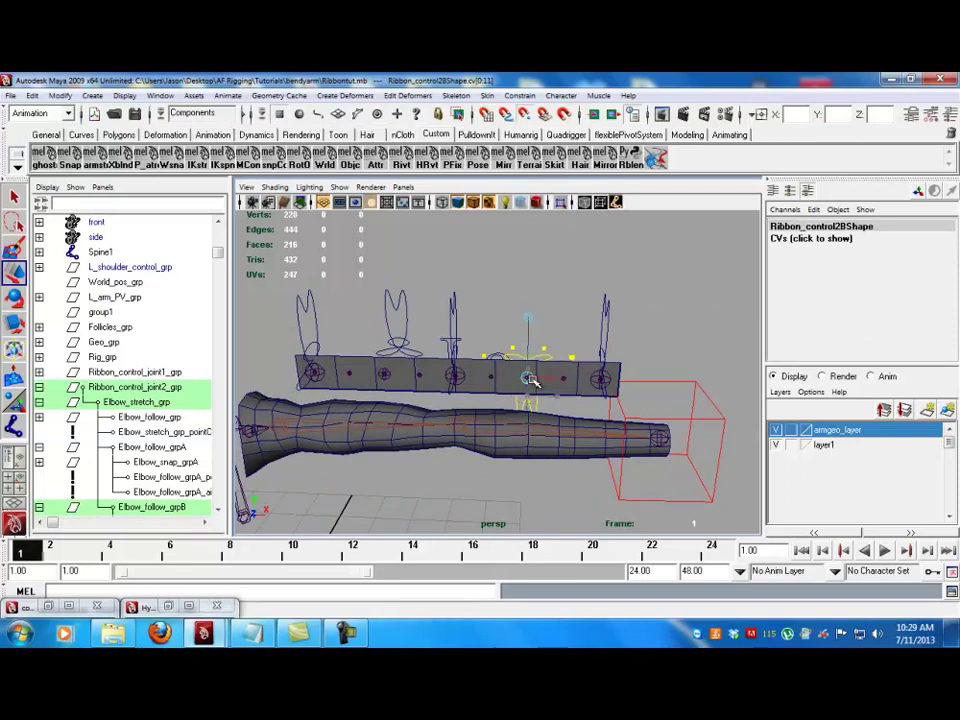
{"action": "key", "text": "Insert"}
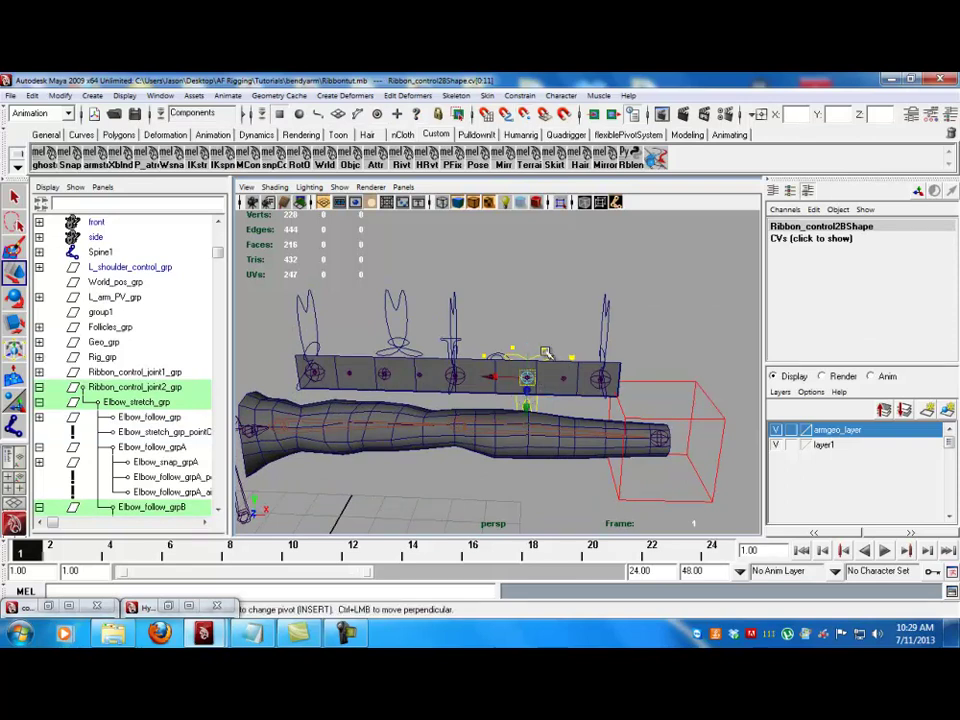
- Rotate the Ribbon_control2B control vertices upright and raise them above the ribbon to match the other controls
{"action": "key", "text": "e"}
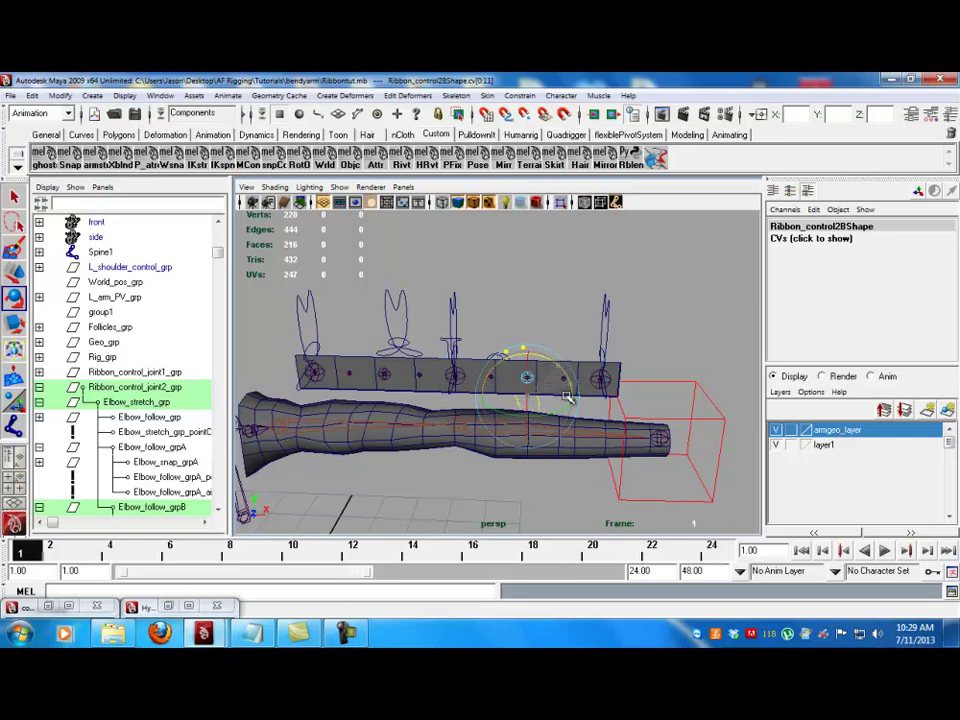
{"action": "key", "text": "w"}
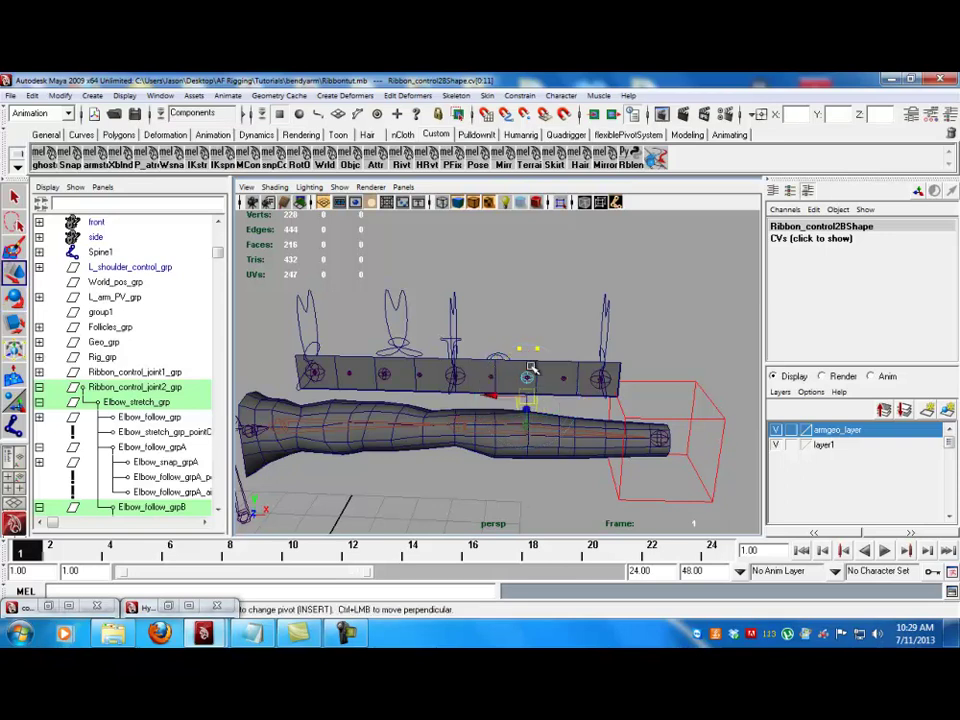
{"action": "mouse_move", "coordinate": [531, 428]}
{"action": "left_mouse_down", "text": "alt"}
{"action": "mouse_move", "coordinate": [546, 422]}
{"action": "mouse_move", "coordinate": [520, 410]}
{"action": "left_mouse_up", "text": "alt"}
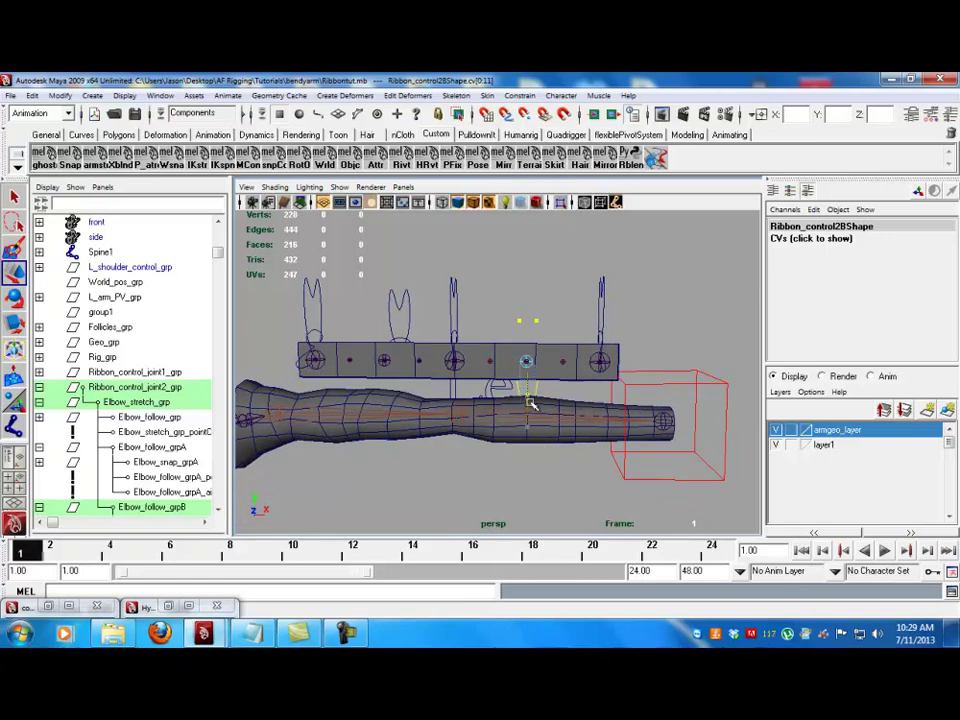
{"action": "left_click_drag", "start_coordinate": [528, 336], "coordinate": [492, 326]}
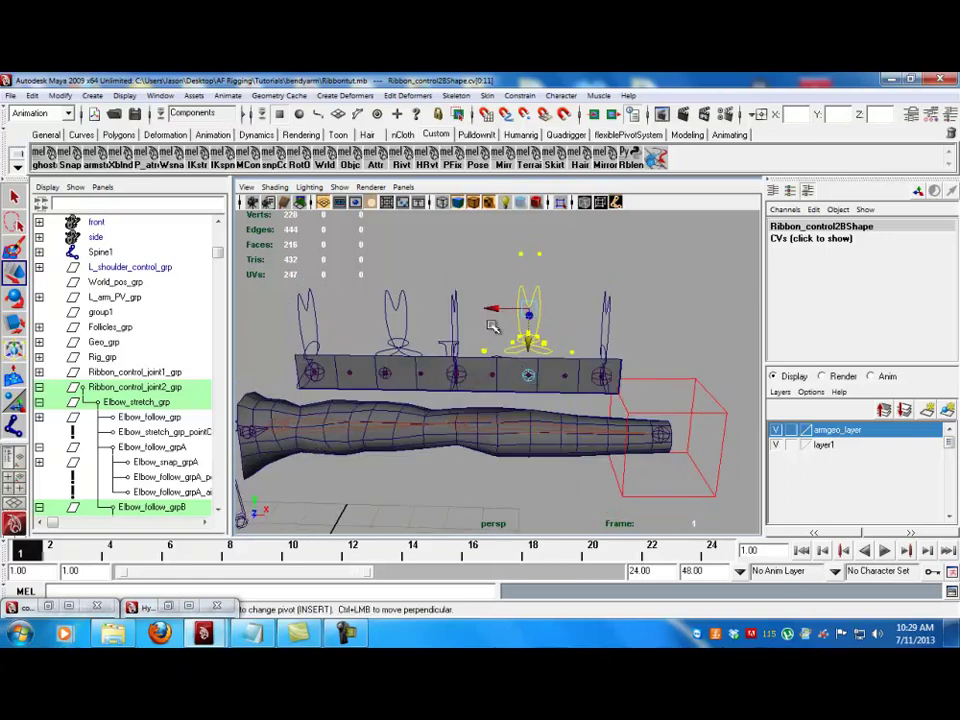
{"action": "mouse_move", "coordinate": [531, 343]}
{"action": "left_mouse_down", "text": "alt"}
{"action": "mouse_move", "coordinate": [529, 419]}
{"action": "mouse_move", "coordinate": [528, 330]}
{"action": "left_mouse_up", "text": "alt"}
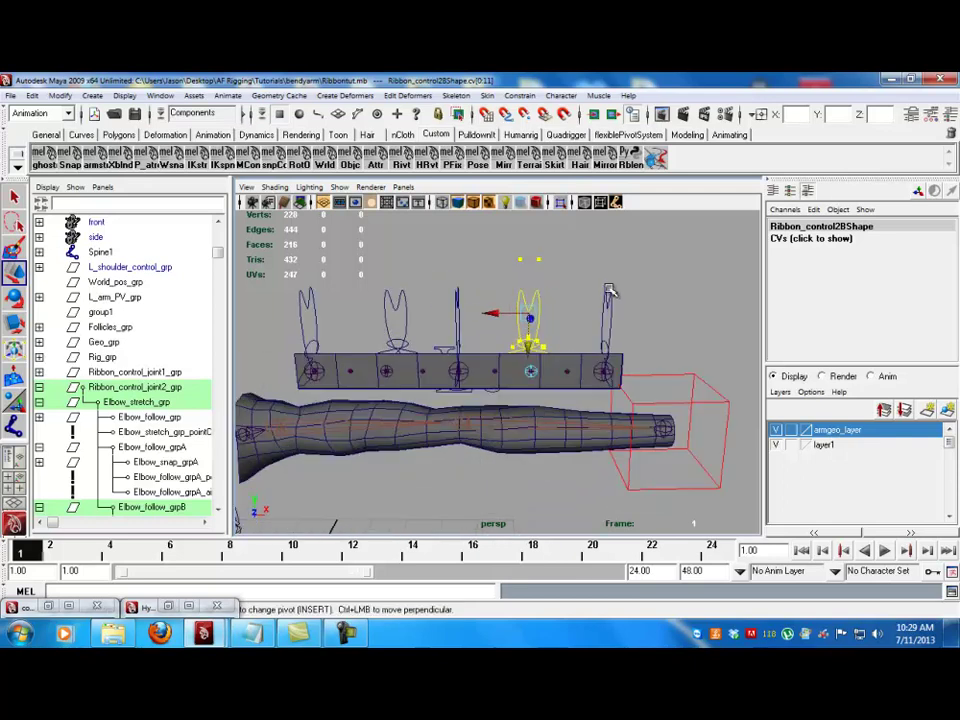
- Finish editing the Ribbon_control2B control vertices and return to object selection mode
{"action": "key", "text": "F8"}
{"action": "left_click", "coordinate": [550, 322]}
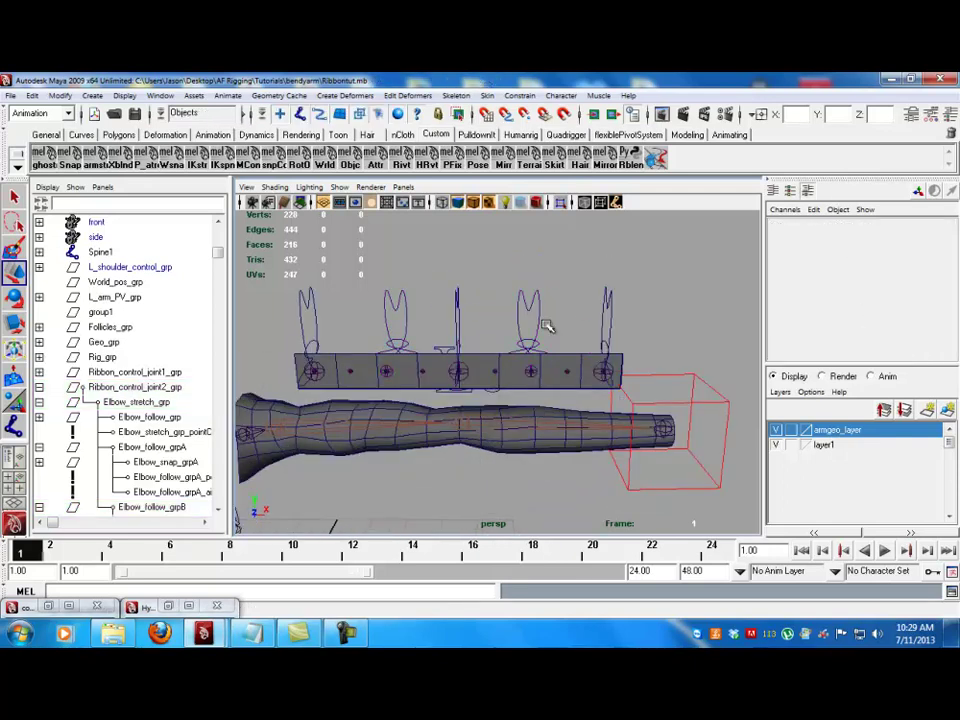
{"action": "key", "text": "ctrl+z"}
- Test the controls by moving Ribbon_control2, then Ribbon_control2B and Ribbon_control2A together
{"action": "left_click_drag", "start_coordinate": [529, 366], "coordinate": [447, 355], "text": "alt"}
{"action": "left_click_drag", "start_coordinate": [447, 355], "coordinate": [542, 315], "text": "alt"}
{"action": "left_click", "coordinate": [550, 310]}
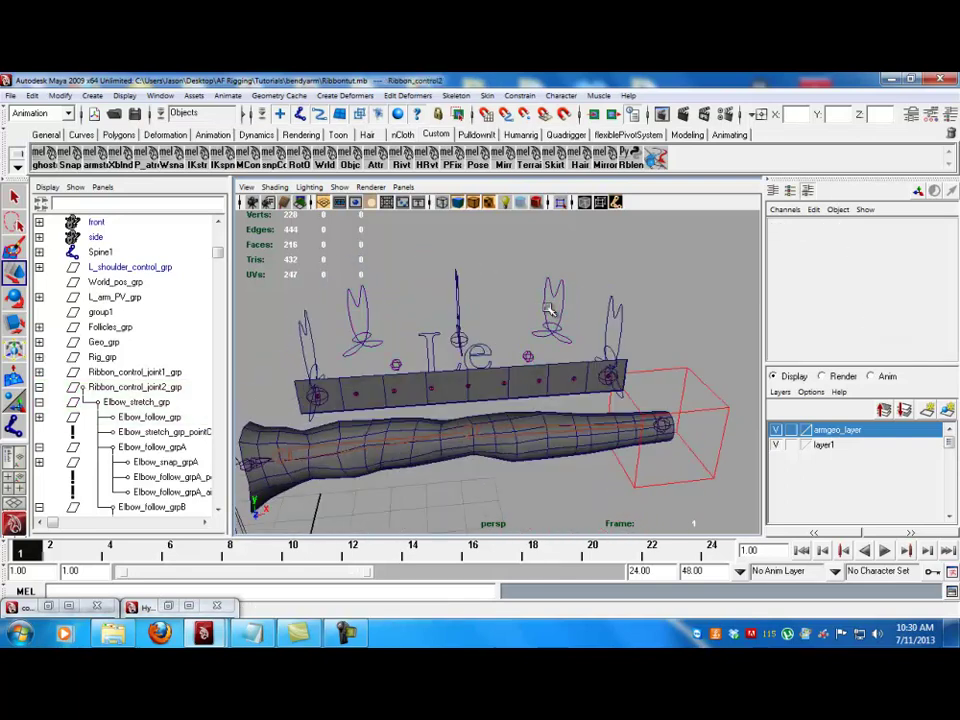
{"action": "left_click", "coordinate": [547, 313]}
{"action": "left_click", "coordinate": [363, 312], "text": "shift"}
{"action": "left_click_drag", "start_coordinate": [446, 350], "coordinate": [391, 367], "text": "alt"}
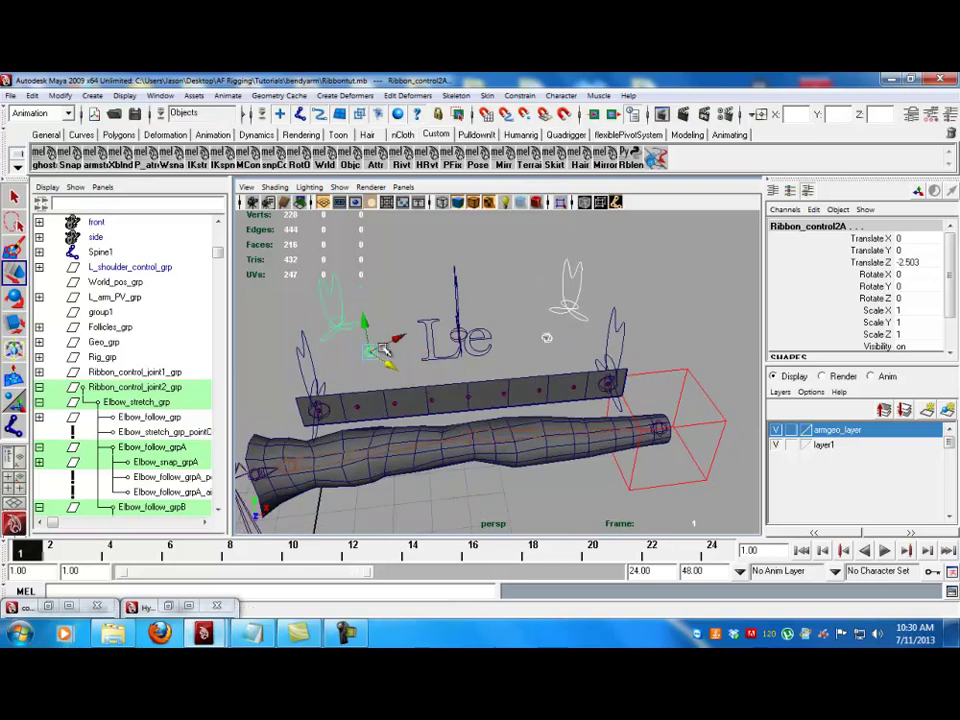
{"action": "left_click_drag", "start_coordinate": [396, 342], "coordinate": [478, 335]}
- Undo the test moves of Ribbon_control2, Ribbon_control2A and Ribbon_control2B
{"action": "key", "text": "ctrl+z"}
{"action": "key", "text": "ctrl+z"}
{"action": "key", "text": "ctrl+z"}
{"action": "key", "text": "ctrl+z"}
{"action": "left_click_drag", "start_coordinate": [544, 379], "coordinate": [473, 320], "text": "alt"}
{"action": "key", "text": "ctrl+z"}
{"action": "key", "text": "ctrl+z"}
- Bind the Ribbon_geo surface as skin to the five ribbon control joints along its length
{"action": "left_click", "coordinate": [482, 284]}
{"action": "left_click", "coordinate": [334, 364]}
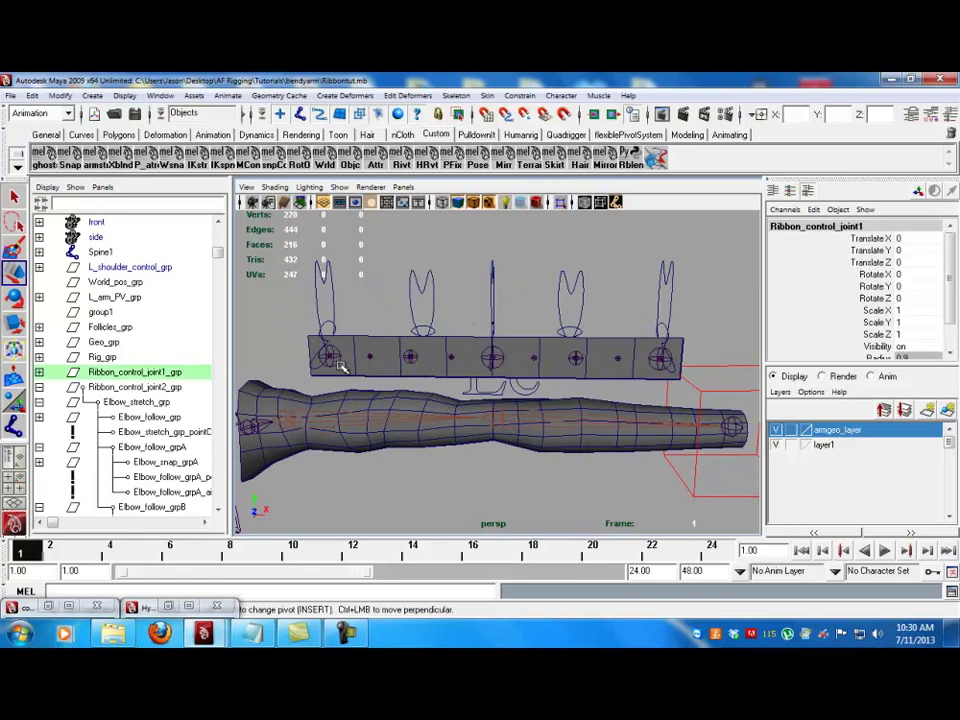
{"action": "left_click", "coordinate": [415, 360]}
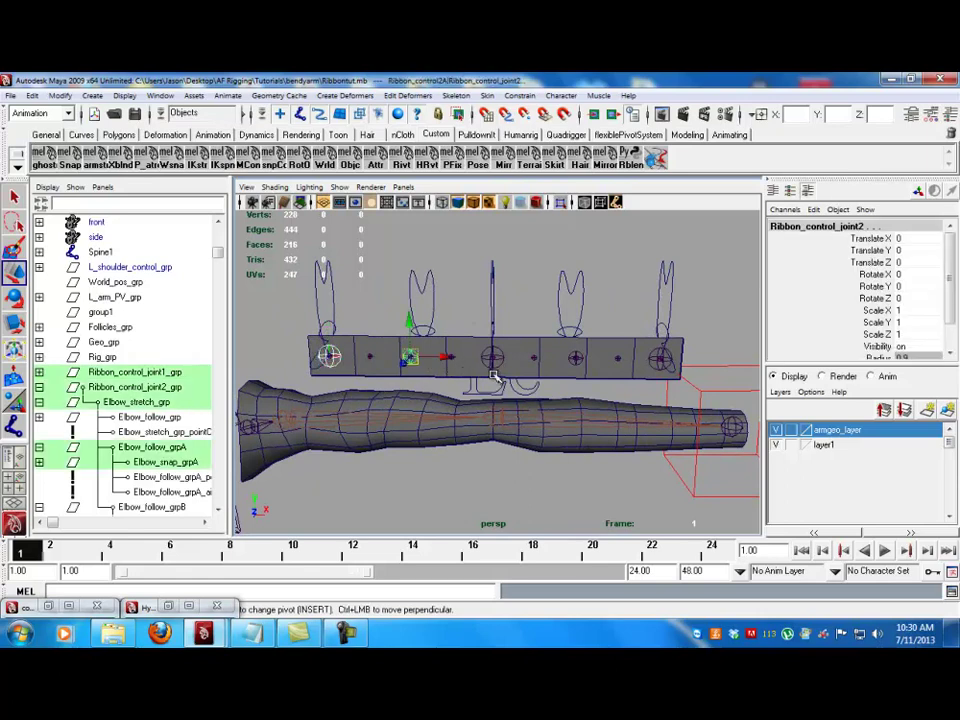
{"action": "left_click", "coordinate": [492, 357]}
{"action": "left_click", "coordinate": [575, 358]}
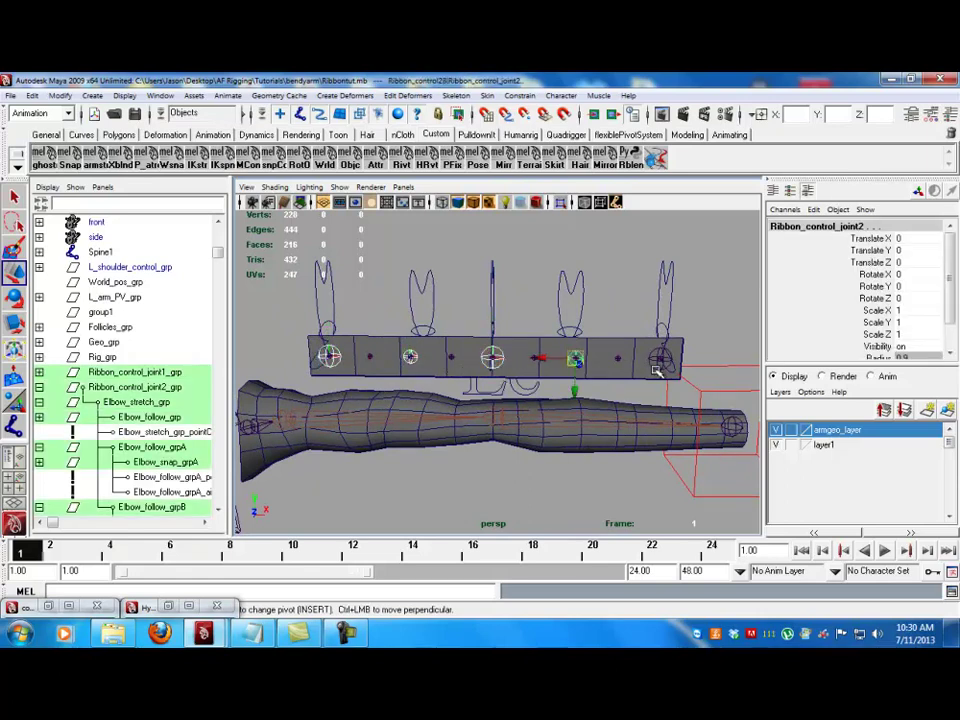
{"action": "left_click", "coordinate": [658, 368]}
{"action": "left_click", "coordinate": [640, 372]}
{"action": "left_click", "coordinate": [487, 95]}
{"action": "mouse_move", "coordinate": [429, 111]}
{"action": "left_click", "coordinate": [343, 124]}
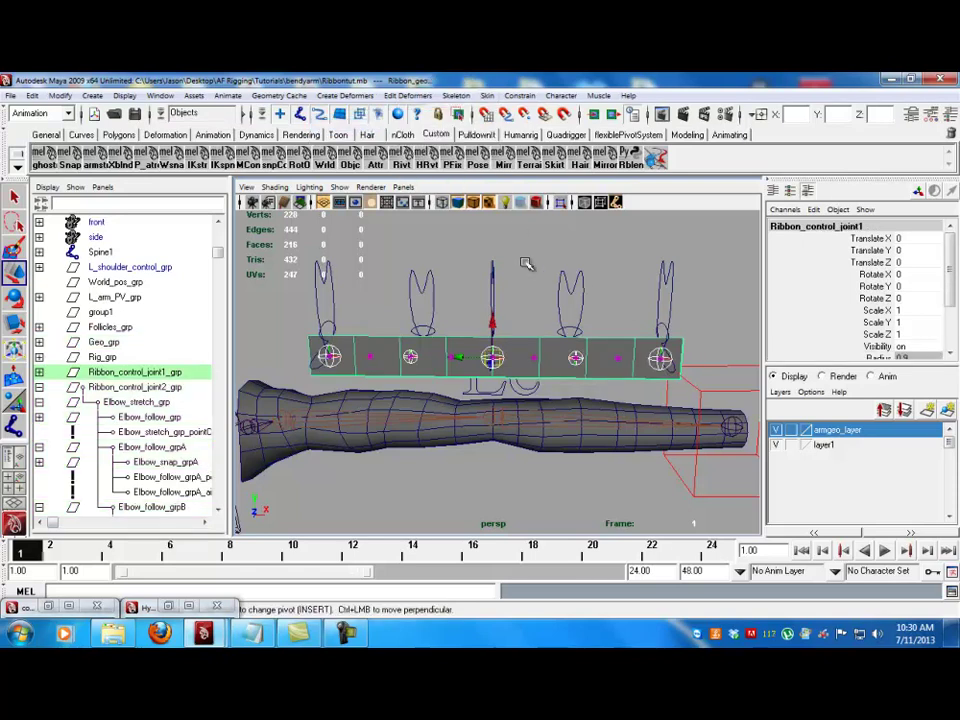
- Test the bound ribbon's deformation by moving Ribbon_control2 along Z, and undo the move
{"action": "left_click", "coordinate": [523, 261]}
{"action": "left_click_drag", "start_coordinate": [523, 262], "coordinate": [499, 326], "text": "alt"}
{"action": "left_click", "coordinate": [475, 298]}
{"action": "left_click_drag", "start_coordinate": [499, 326], "coordinate": [498, 378], "text": "alt"}
{"action": "mouse_move", "coordinate": [542, 309]}
{"action": "left_mouse_down"}
{"action": "mouse_move", "coordinate": [587, 319]}
{"action": "mouse_move", "coordinate": [549, 312]}
{"action": "left_mouse_up"}
{"action": "key", "text": "ctrl+z"}
{"action": "key", "text": "ctrl+z"}
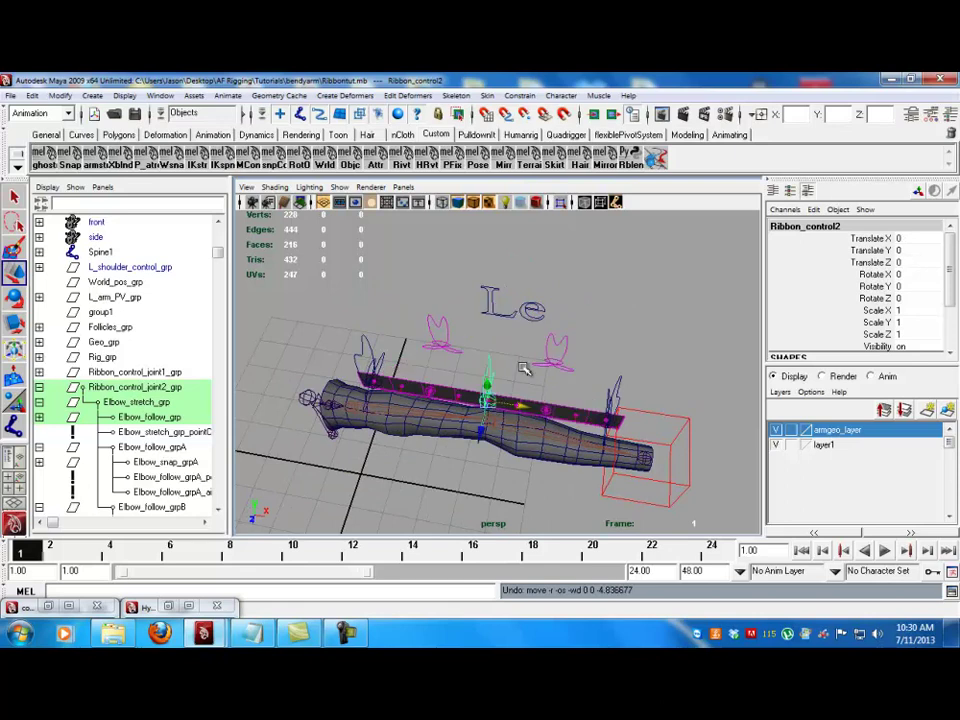
- Test the bound ribbon with the in-between controls Ribbon_control2A and Ribbon_control2B, undo the changes and clear the selection
{"action": "left_click_drag", "start_coordinate": [523, 369], "coordinate": [505, 385], "text": "alt"}
{"action": "left_click", "coordinate": [550, 388]}
{"action": "left_click_drag", "start_coordinate": [549, 413], "coordinate": [536, 457], "text": "alt"}
{"action": "key", "text": "ctrl+z"}
{"action": "left_click", "coordinate": [458, 341]}
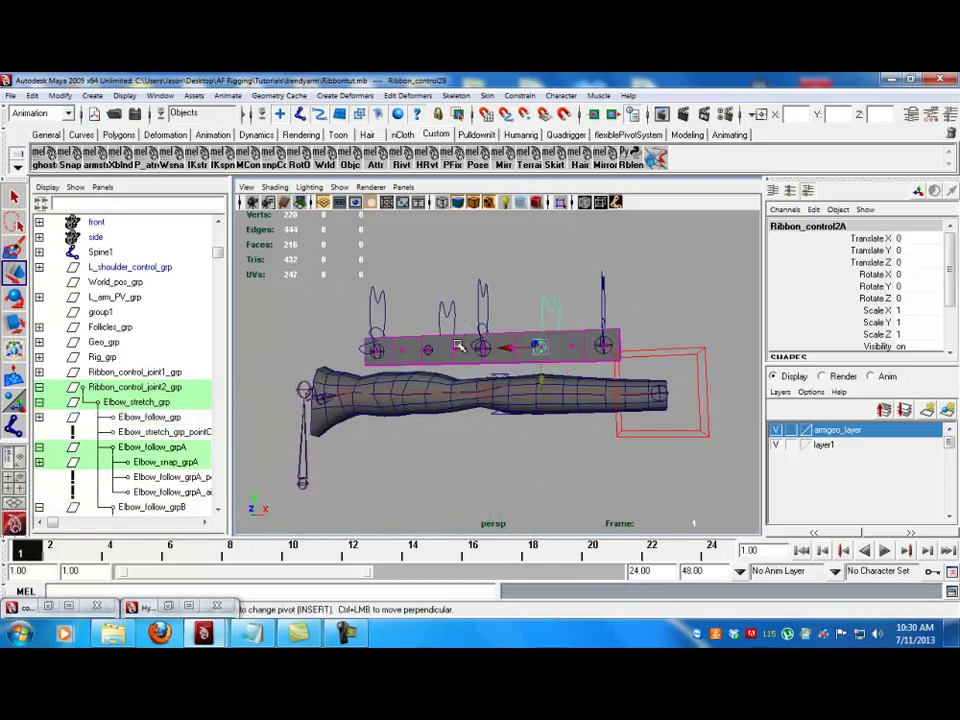
{"action": "left_click_drag", "start_coordinate": [429, 318], "coordinate": [423, 398], "text": "alt"}
{"action": "mouse_move", "coordinate": [483, 451]}
{"action": "left_mouse_down", "text": "alt"}
{"action": "mouse_move", "coordinate": [495, 446]}
{"action": "mouse_move", "coordinate": [469, 461]}
{"action": "left_mouse_up", "text": "alt"}
{"action": "left_click", "coordinate": [449, 434]}
- Parent-constrain Ribbon_control_joint1_grp to the L_shoulder joint on all translate and rotate axes without maintaining offset
{"action": "left_click_drag", "start_coordinate": [369, 414], "coordinate": [379, 381], "text": "alt"}
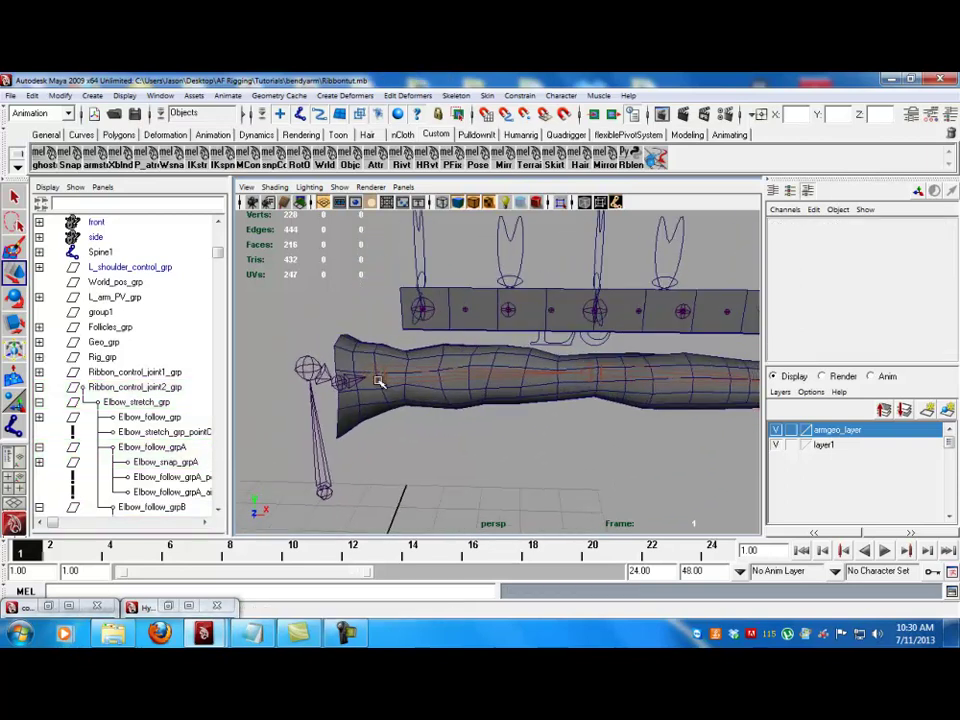
{"action": "left_click", "coordinate": [388, 381]}
{"action": "left_click_drag", "start_coordinate": [420, 317], "coordinate": [403, 353], "text": "alt"}
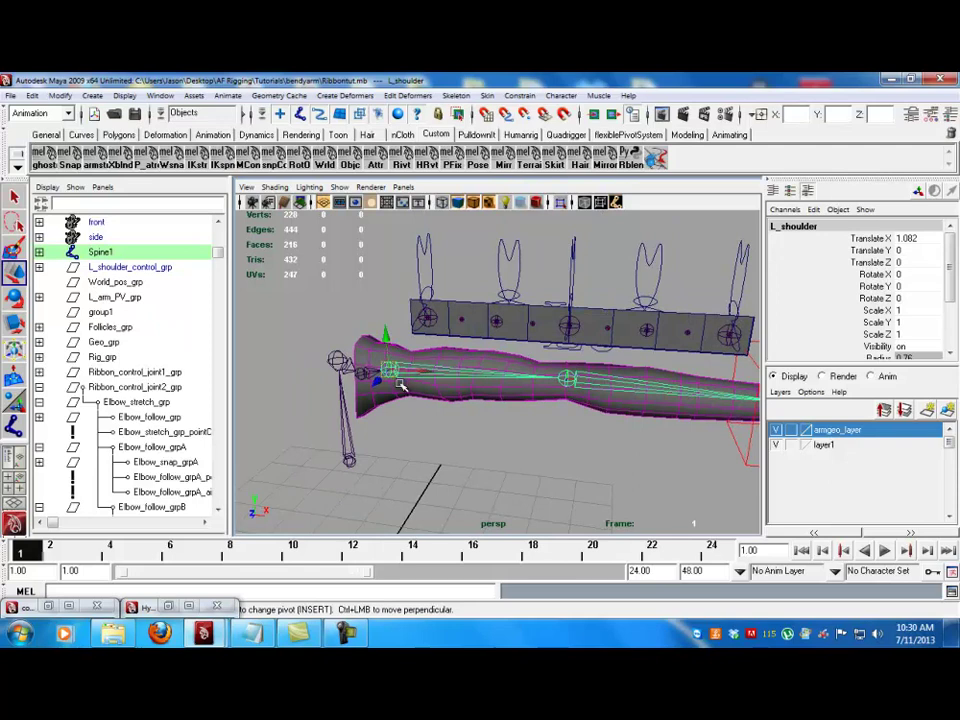
{"action": "scroll", "coordinate": [137, 403], "scroll_direction": "down", "scroll_amount": 4}
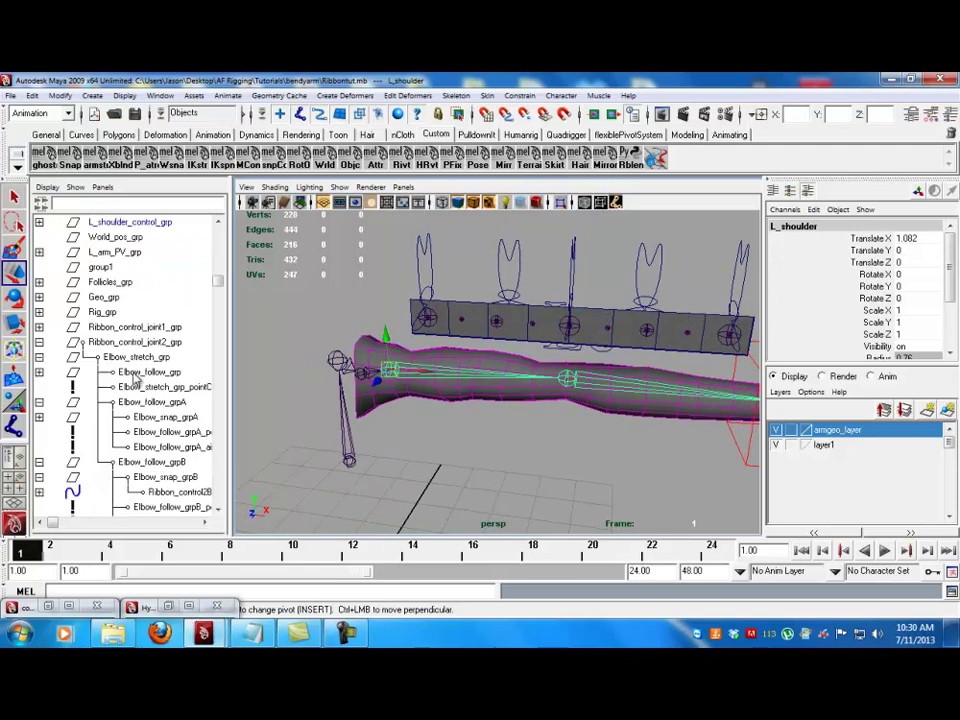
{"action": "scroll", "coordinate": [137, 376], "scroll_direction": "up", "scroll_amount": 3}
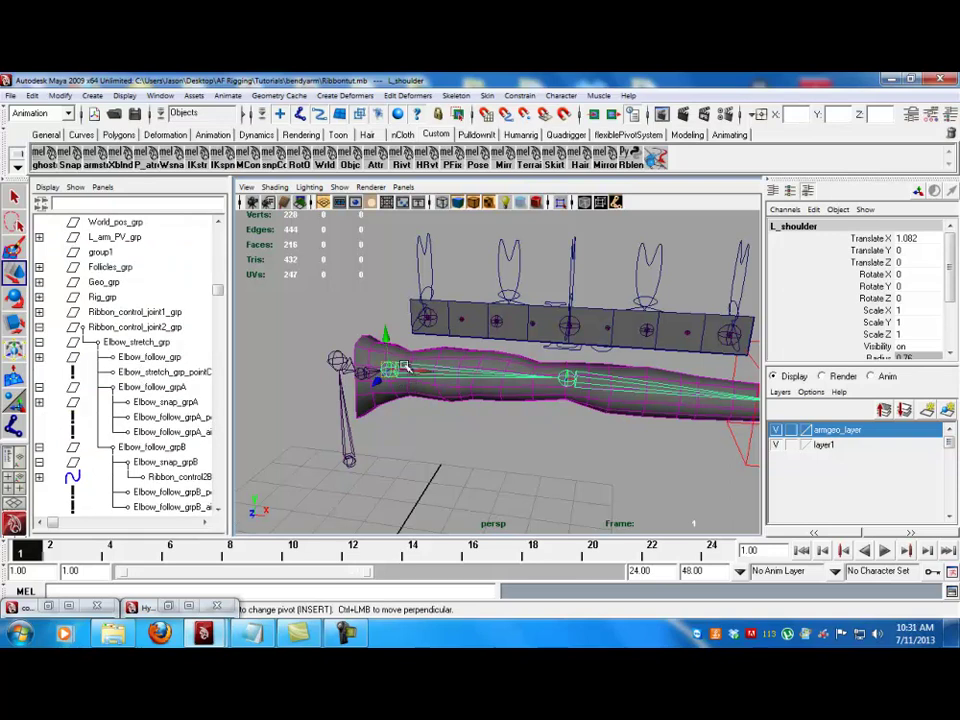
{"action": "scroll", "coordinate": [142, 417], "scroll_direction": "down", "scroll_amount": 3}
{"action": "scroll", "coordinate": [142, 417], "scroll_direction": "up", "scroll_amount": 3}
{"action": "left_click", "coordinate": [40, 402]}
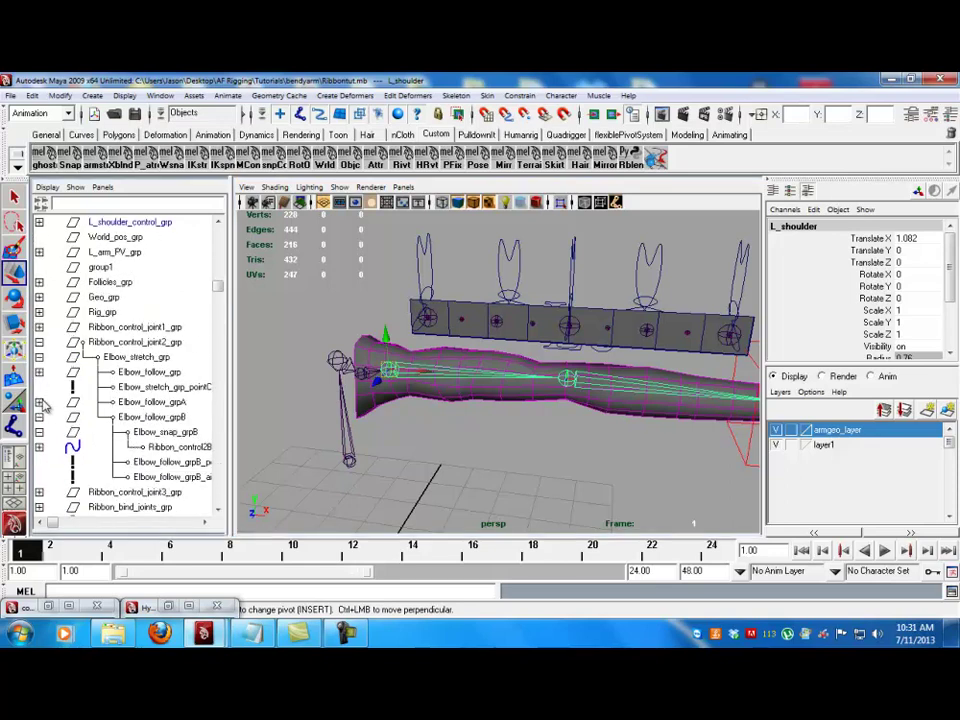
{"action": "left_click", "coordinate": [40, 355]}
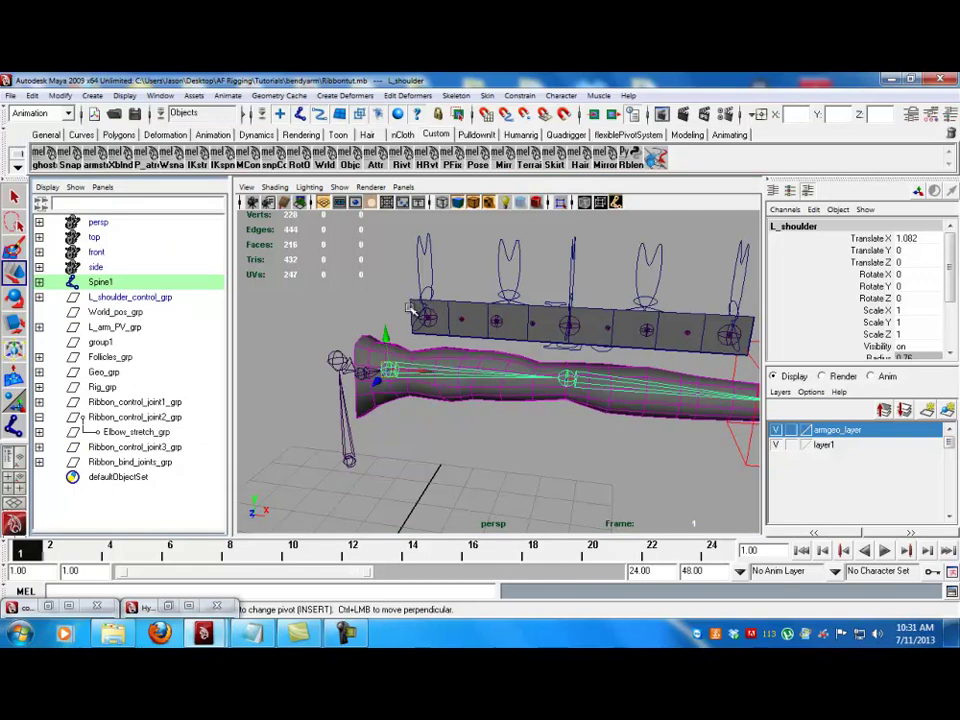
{"action": "left_click", "coordinate": [145, 404]}
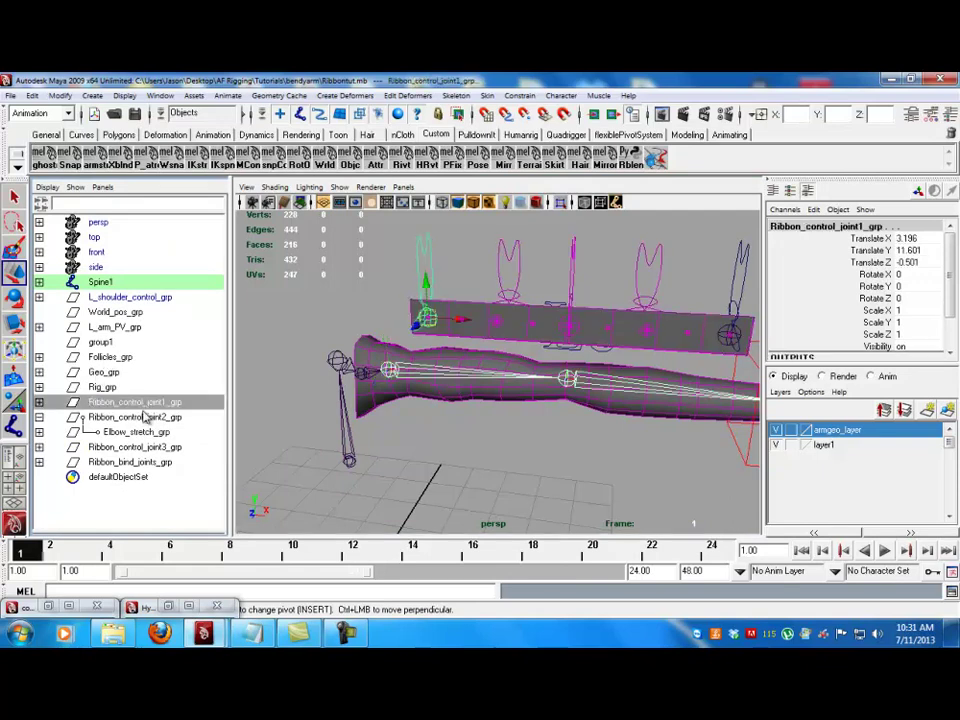
{"action": "left_click", "coordinate": [519, 96]}
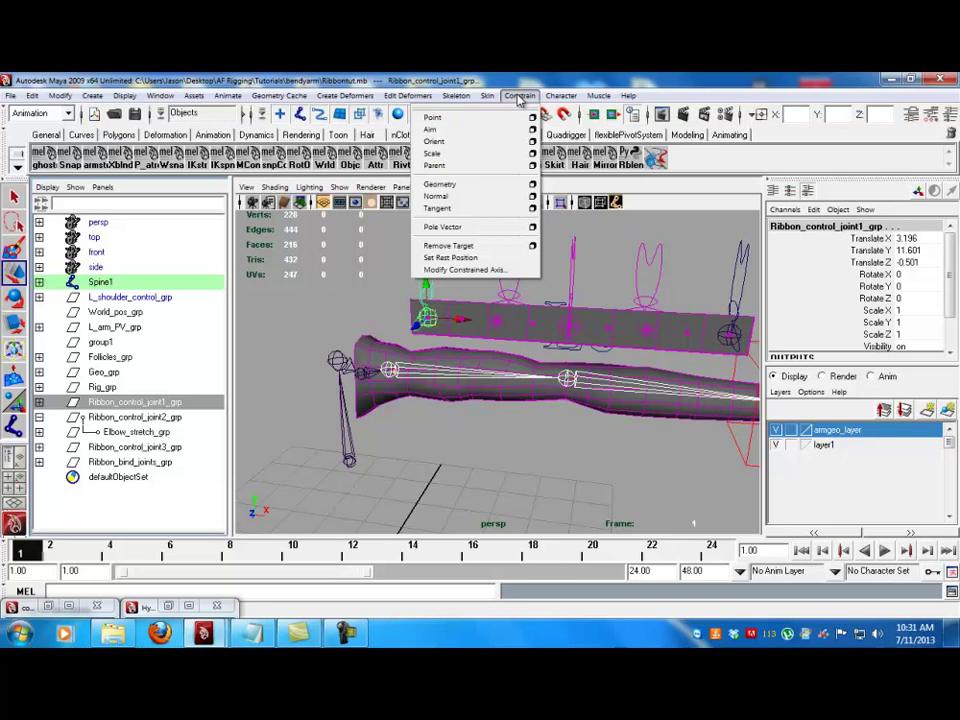
{"action": "left_click", "coordinate": [532, 165]}
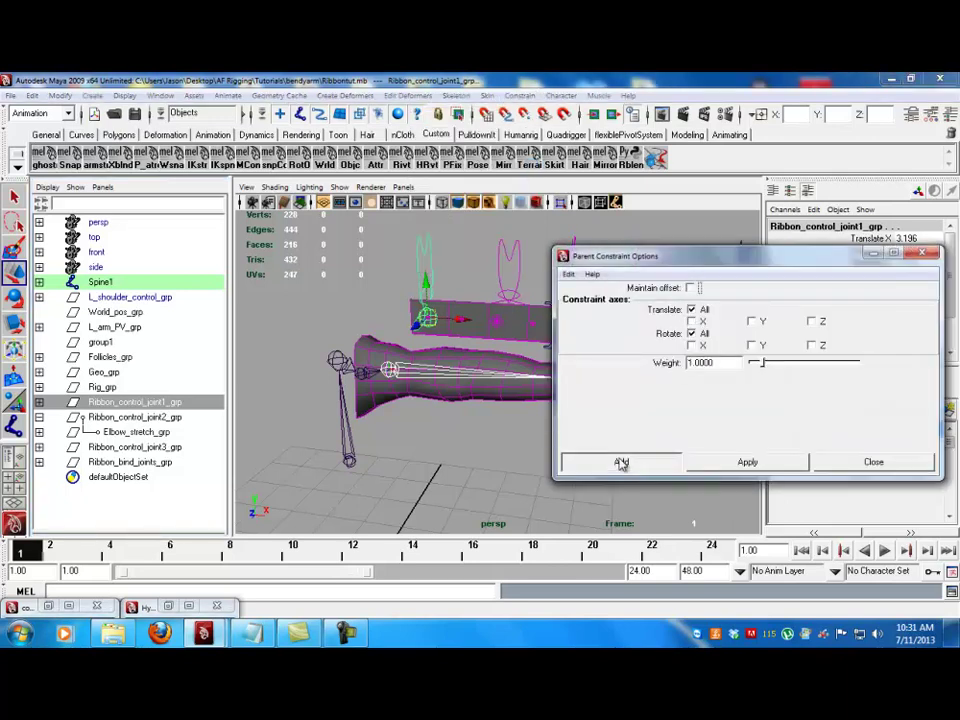
{"action": "left_click", "coordinate": [621, 463]}
- Parent-constrain Elbow_follow_grp to the L_elbow joint on all translate and rotate axes without maintaining offset
{"action": "left_click_drag", "start_coordinate": [439, 400], "coordinate": [490, 360], "text": "alt"}
{"action": "left_click", "coordinate": [490, 355]}
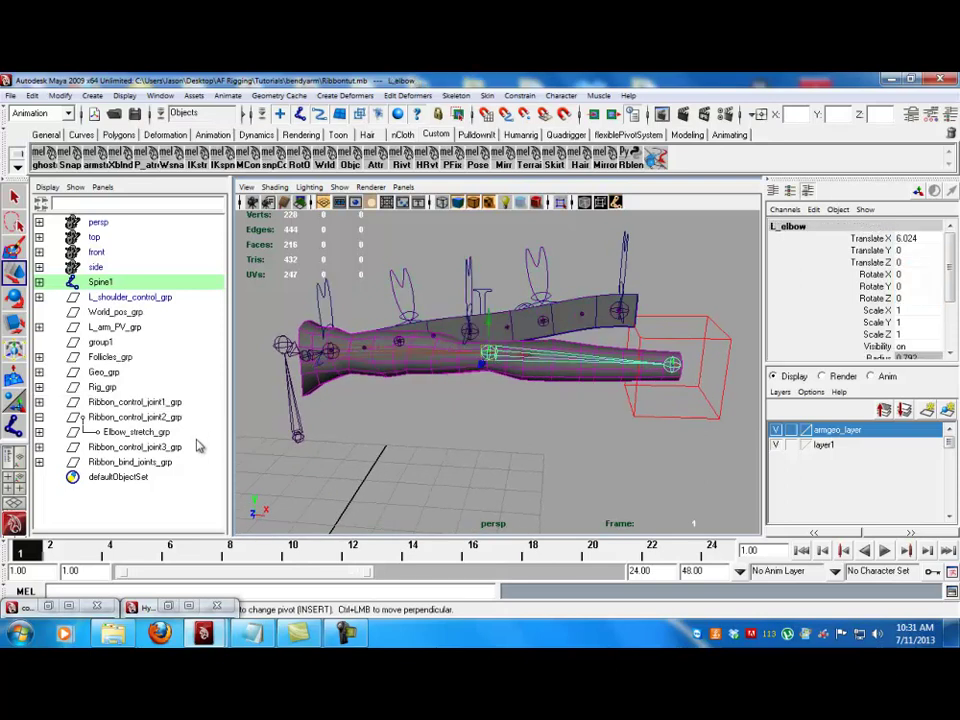
{"action": "left_click", "coordinate": [39, 402]}
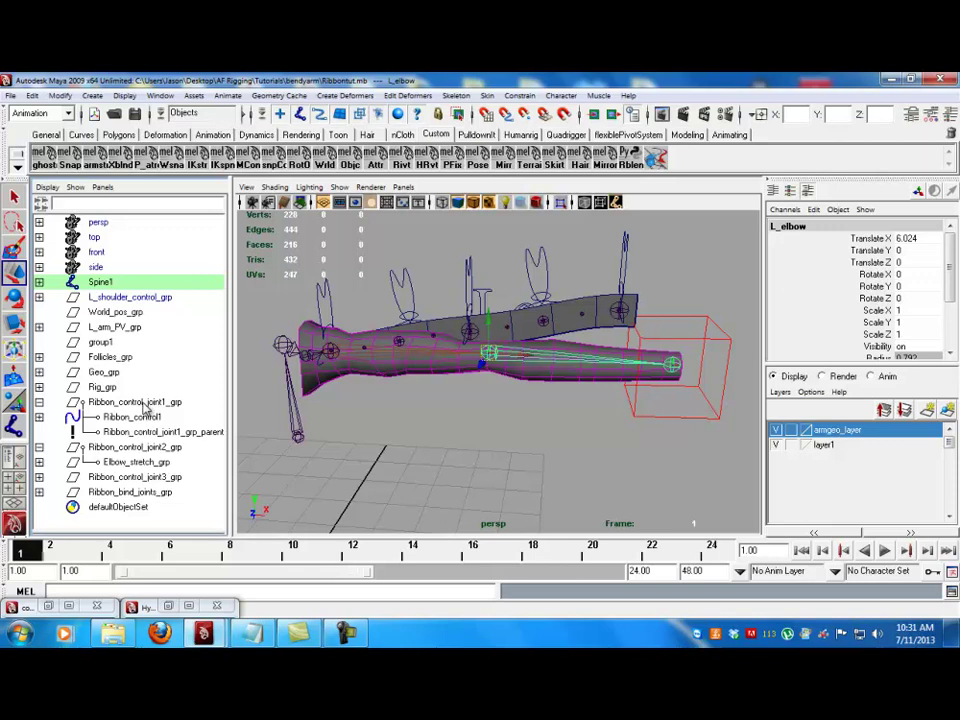
{"action": "left_click", "coordinate": [40, 402]}
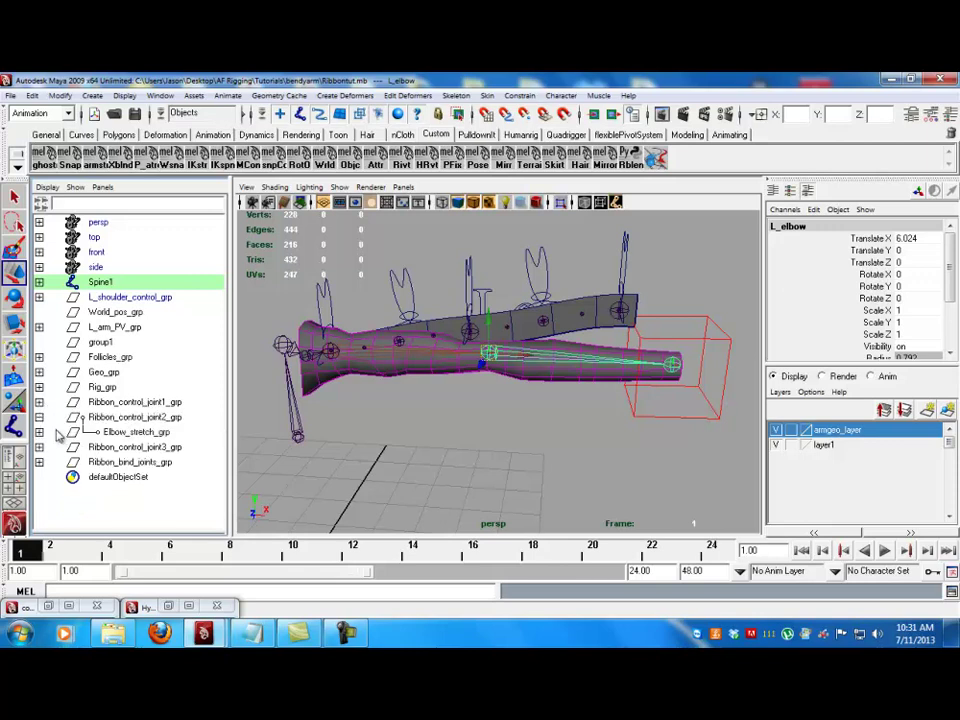
{"action": "left_click", "coordinate": [39, 432]}
{"action": "left_click", "coordinate": [135, 432]}
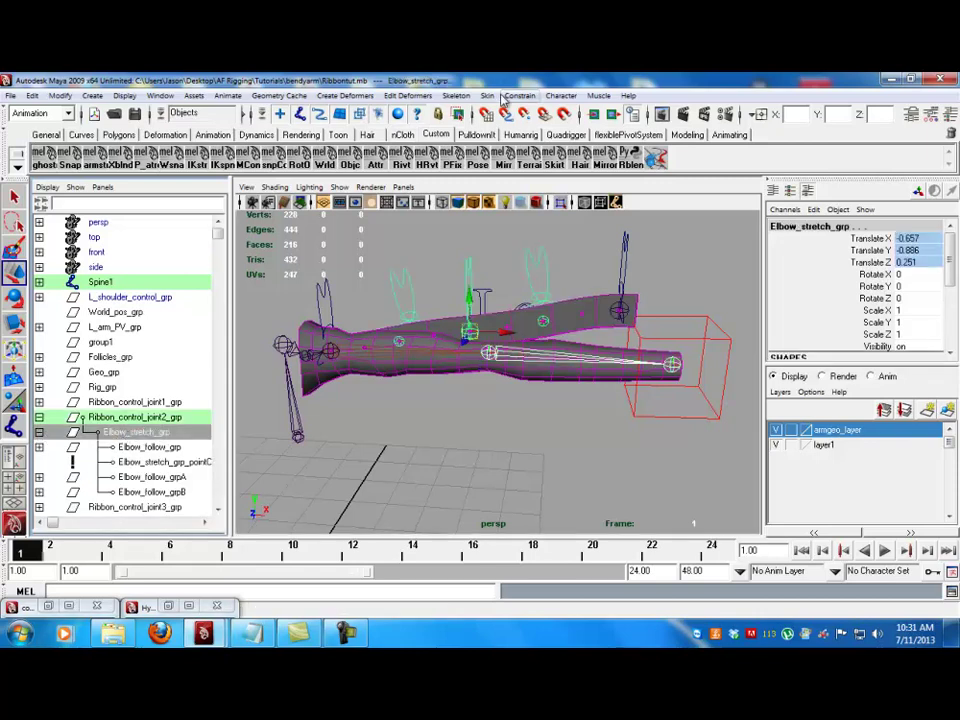
{"action": "left_click", "coordinate": [39, 432]}
{"action": "left_click", "coordinate": [39, 432]}
{"action": "left_click", "coordinate": [155, 449]}
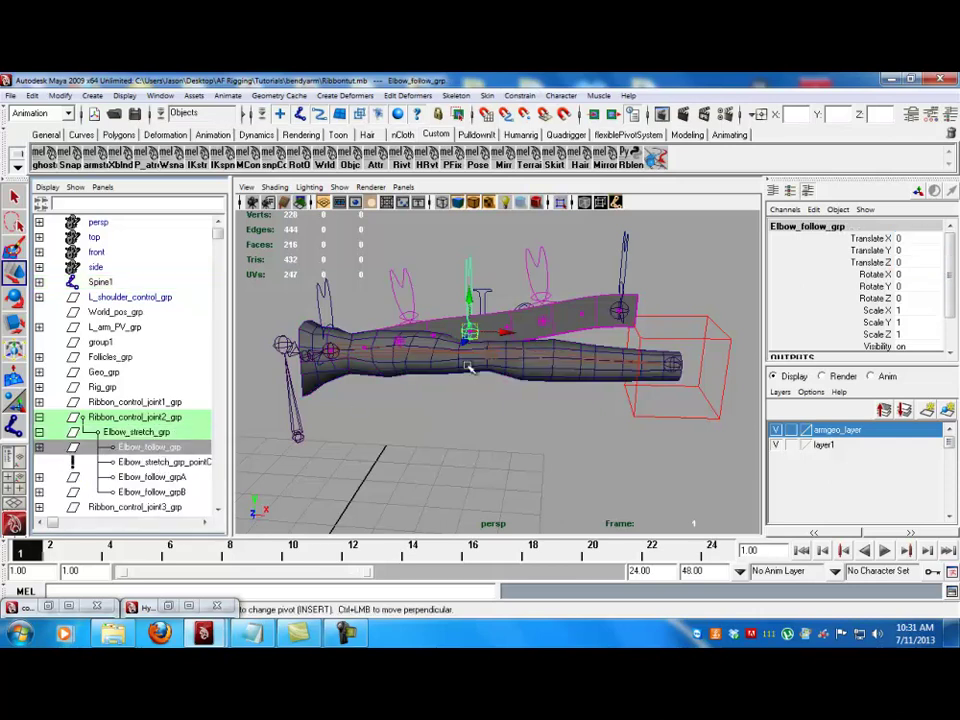
{"action": "left_click", "coordinate": [522, 96]}
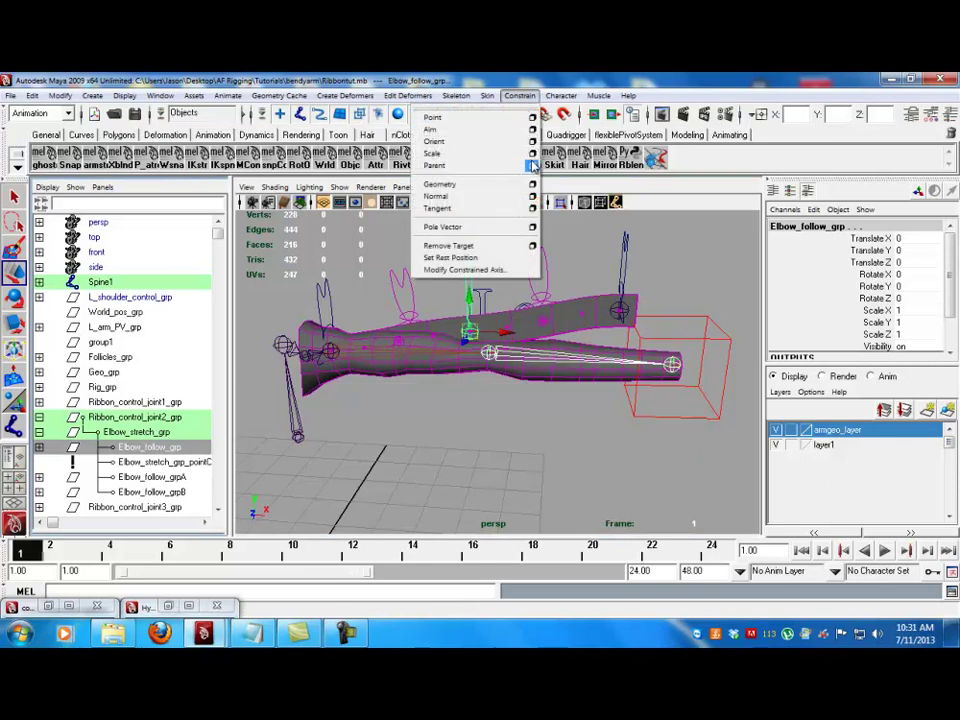
{"action": "left_click", "coordinate": [531, 165]}
{"action": "left_click", "coordinate": [621, 466]}
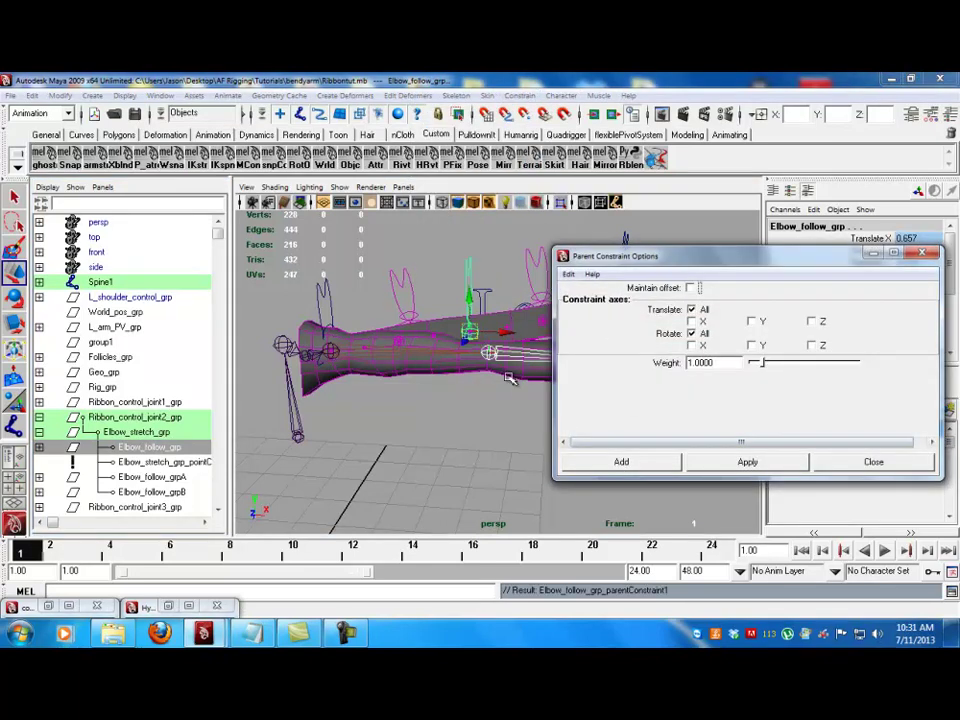
- Parent-constrain Ribbon_control_joint3_grp to the L_wrist joint with the same constraint settings and clear the selection
{"action": "left_click", "coordinate": [632, 374]}
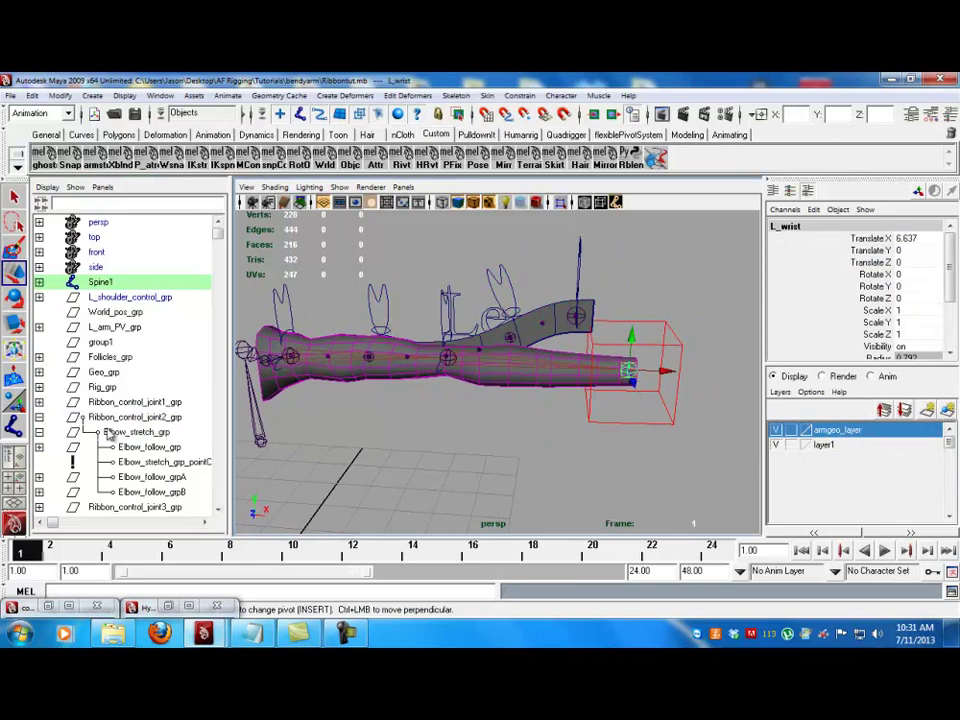
{"action": "left_click", "coordinate": [39, 417]}
{"action": "left_click", "coordinate": [163, 433]}
{"action": "left_click", "coordinate": [519, 96]}
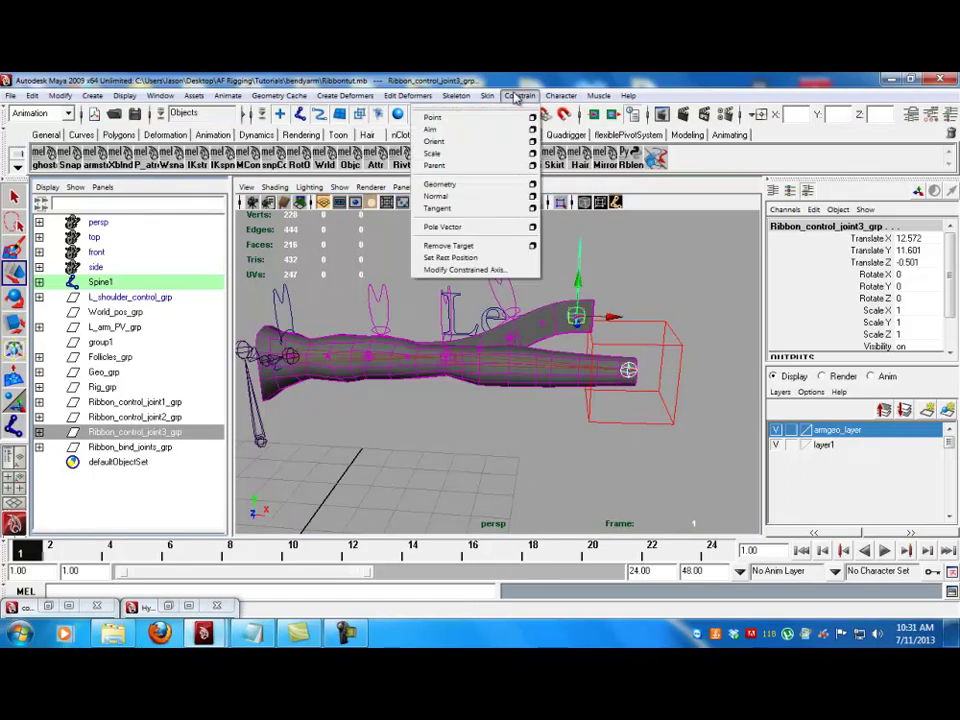
{"action": "left_click", "coordinate": [475, 166]}
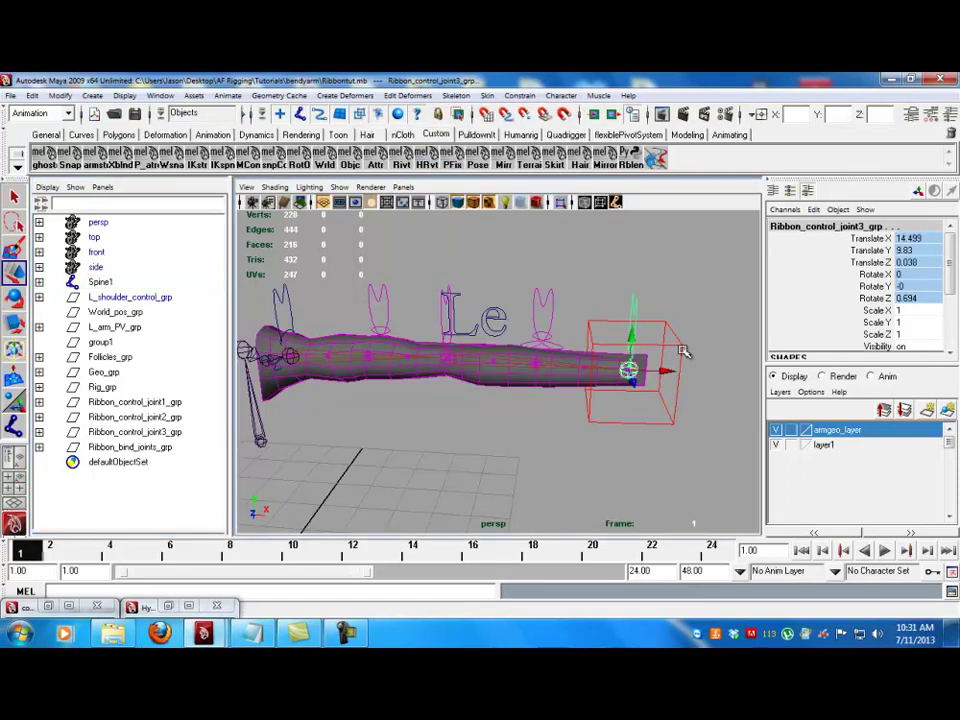
{"action": "left_click", "coordinate": [574, 325]}
- Test the constrained ribbon by moving L_wrist_IK_control toward the shoulder
{"action": "left_click_drag", "start_coordinate": [574, 325], "coordinate": [572, 363], "text": "alt"}
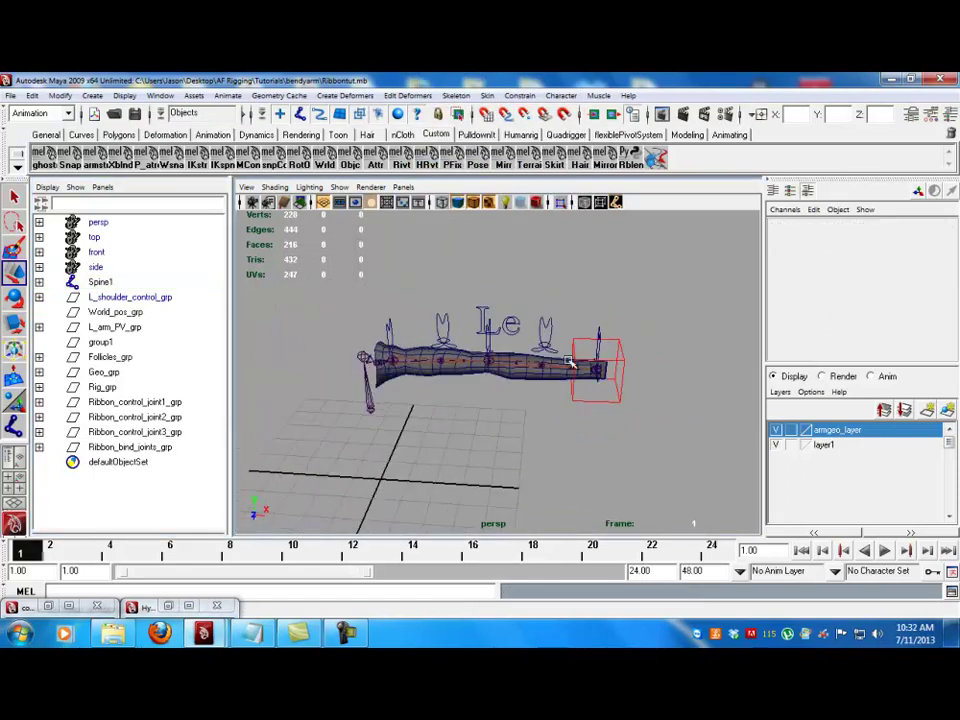
{"action": "left_click", "coordinate": [617, 399]}
{"action": "left_click_drag", "start_coordinate": [630, 372], "coordinate": [545, 366]}
{"action": "left_click_drag", "start_coordinate": [545, 366], "coordinate": [509, 330], "text": "alt"}
- Undo the test move of L_wrist_IK_control
{"action": "key", "text": "ctrl+z"}
{"action": "key", "text": "ctrl+z"}
{"action": "key", "text": "ctrl+z"}
{"action": "key", "text": "ctrl+z"}
{"action": "key", "text": "ctrl+z"}
{"action": "key", "text": "ctrl+z"}
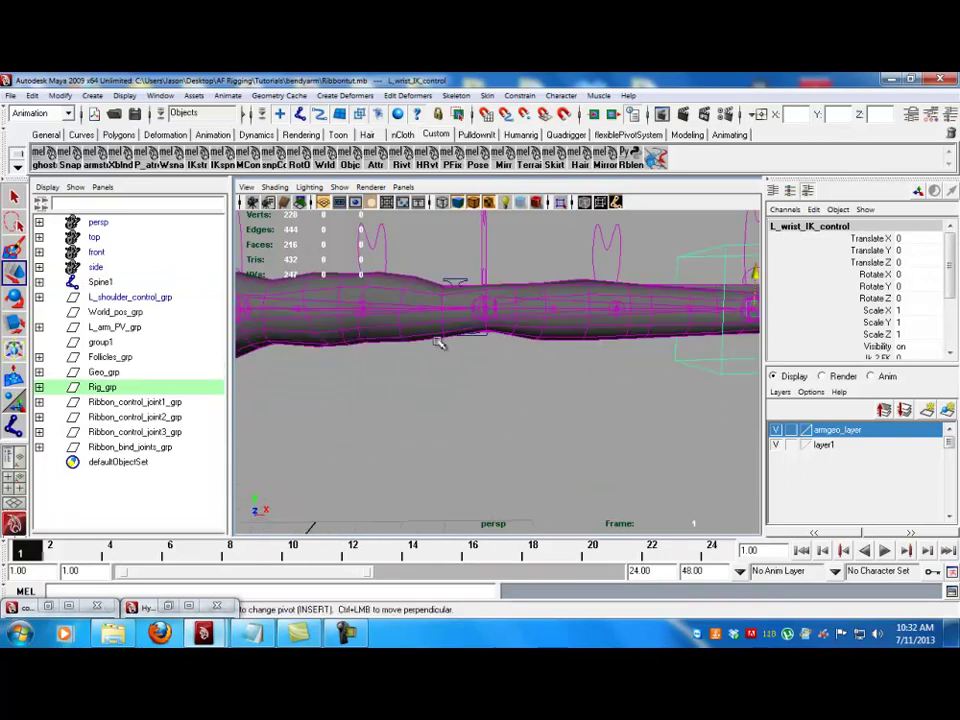
{"action": "key", "text": "ctrl+z"}
{"action": "key", "text": "ctrl+z"}
{"action": "key", "text": "ctrl+z"}
{"action": "key", "text": "ctrl+z"}
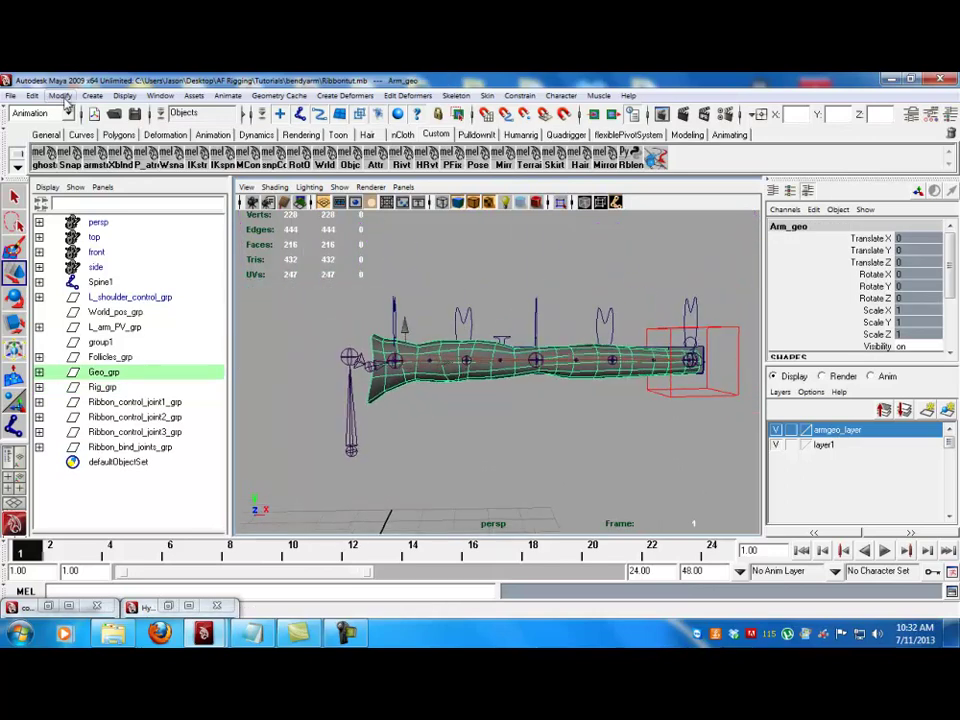
- Delete the construction history of Arm_geo
{"action": "left_click", "coordinate": [32, 95]}
{"action": "mouse_move", "coordinate": [45, 250]}
{"action": "left_click", "coordinate": [160, 252]}
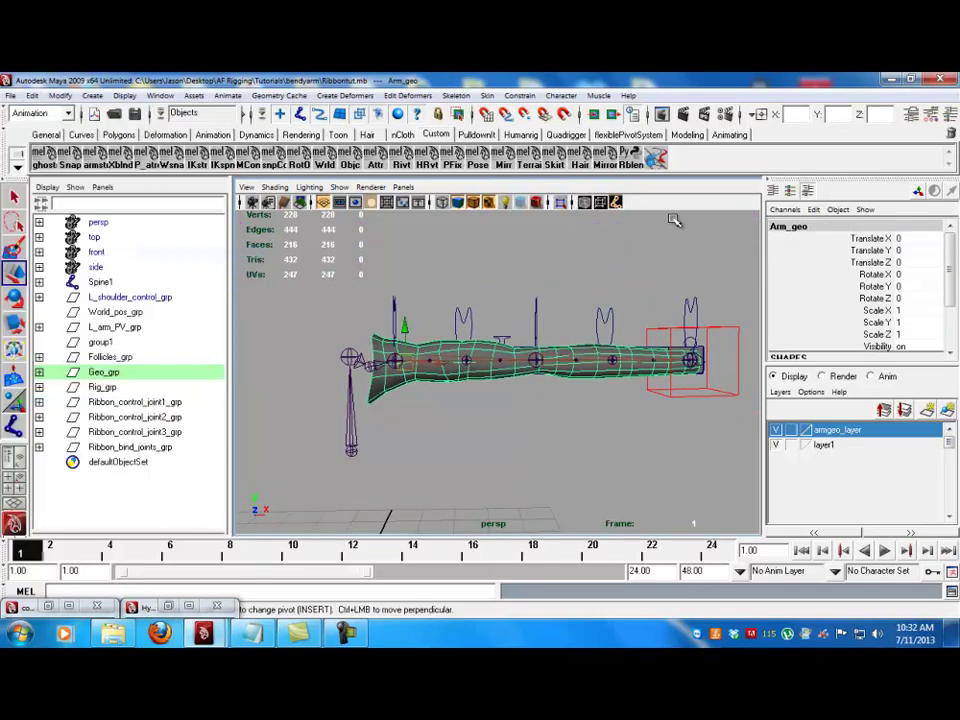
{"action": "scroll", "coordinate": [818, 320], "scroll_direction": "down", "scroll_amount": 4}
{"action": "scroll", "coordinate": [818, 338], "scroll_direction": "up", "scroll_amount": 4}
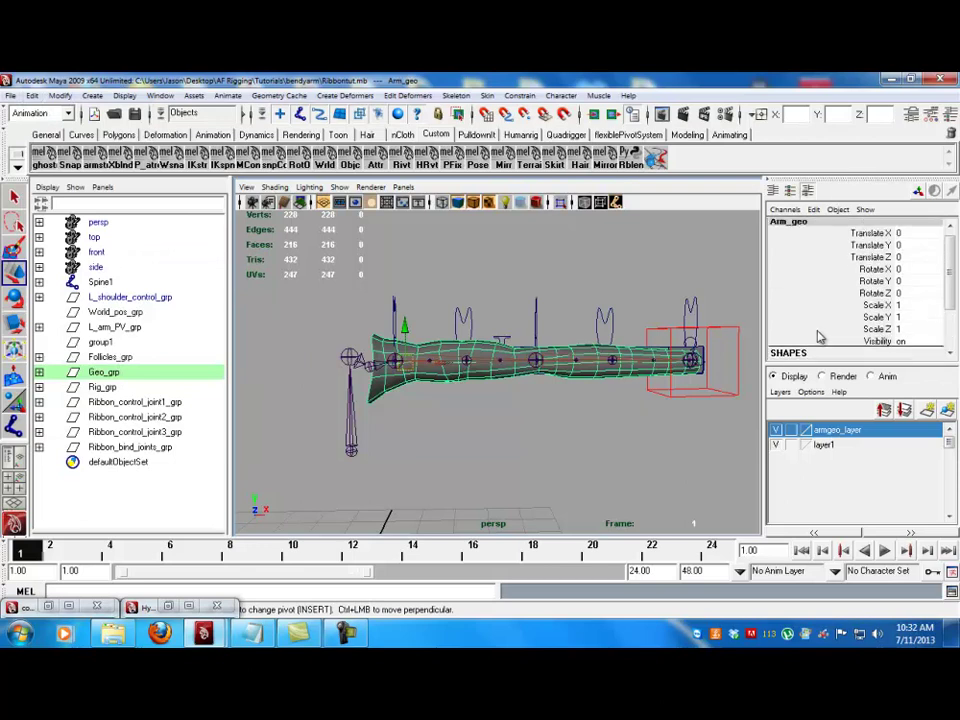
{"action": "scroll", "coordinate": [818, 338], "scroll_direction": "up", "scroll_amount": 1}
- Smooth bind Arm_geo to Ribbon_bind_joint1 through Ribbon_bind_joint9 inside Ribbon_bind_joints_grp
{"action": "left_click_drag", "start_coordinate": [520, 380], "coordinate": [458, 372], "text": "alt"}
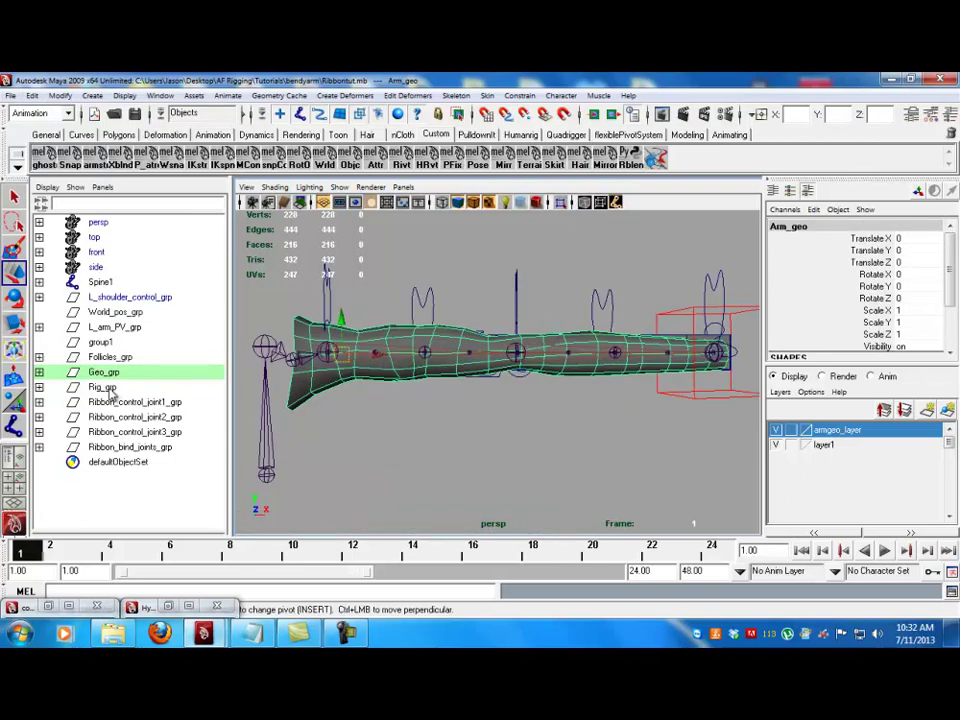
{"action": "left_click", "coordinate": [40, 447]}
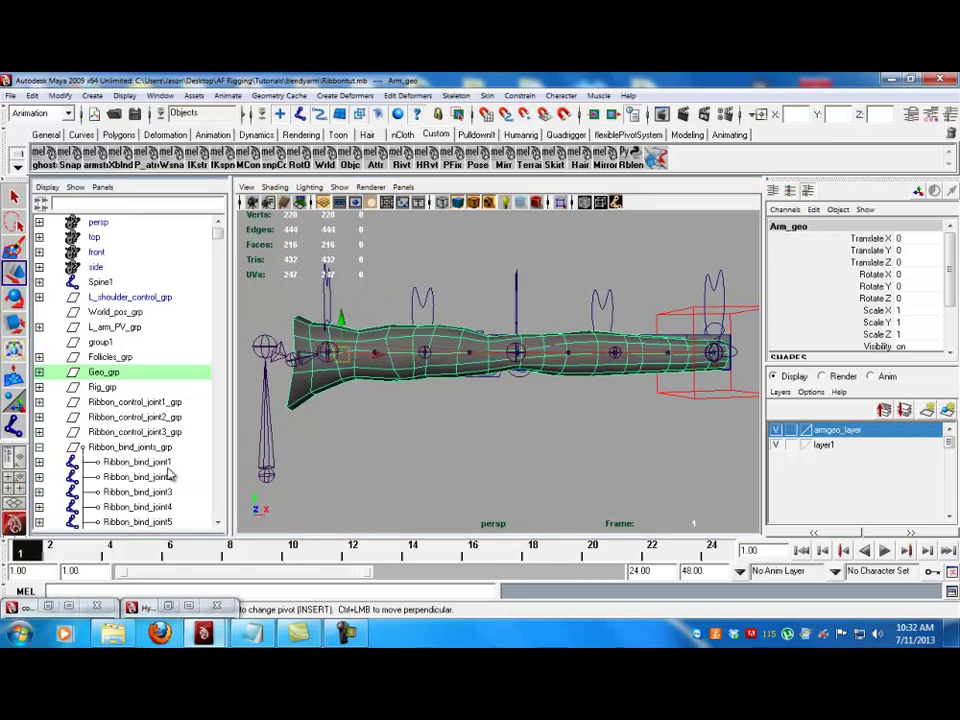
{"action": "left_click", "coordinate": [167, 462]}
{"action": "scroll", "coordinate": [167, 461], "scroll_direction": "down", "scroll_amount": 2}
{"action": "left_click", "coordinate": [160, 492], "text": "shift"}
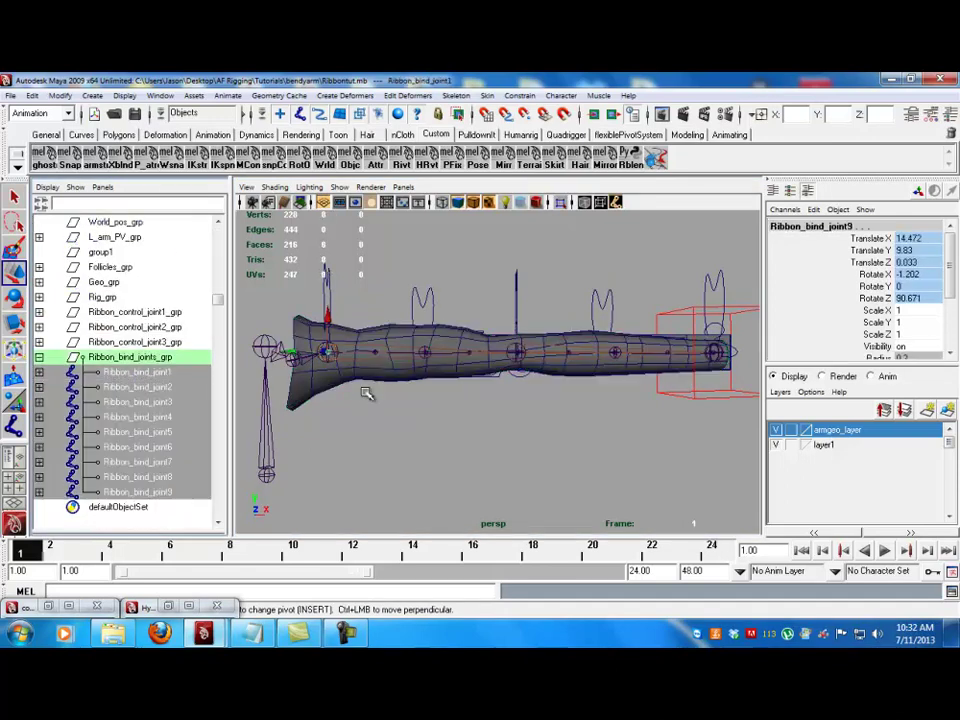
{"action": "left_click", "coordinate": [366, 390], "text": "shift"}
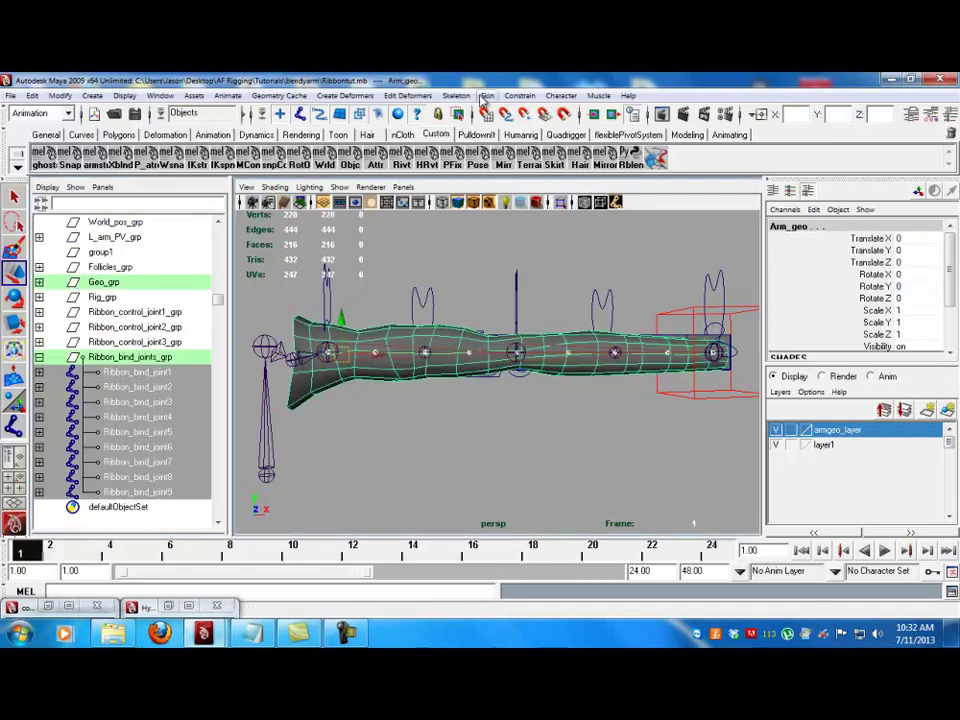
{"action": "left_click", "coordinate": [485, 96]}
{"action": "mouse_move", "coordinate": [418, 118]}
{"action": "left_click", "coordinate": [345, 121]}
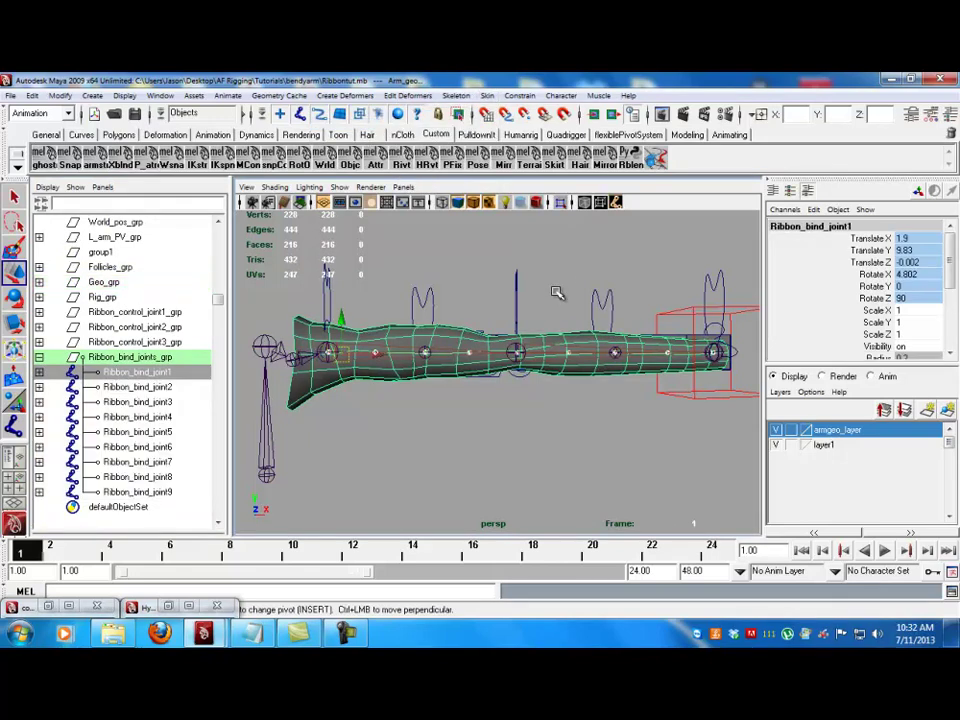
- Test the bound arm's deformation by moving L_wrist_IK_control toward the shoulder and partly back out
{"action": "left_click", "coordinate": [516, 282]}
{"action": "left_click", "coordinate": [695, 398]}
{"action": "left_click_drag", "start_coordinate": [695, 398], "coordinate": [497, 281], "text": "alt"}
{"action": "key", "text": "ctrl+z"}
{"action": "left_click_drag", "start_coordinate": [450, 333], "coordinate": [460, 399], "text": "alt"}
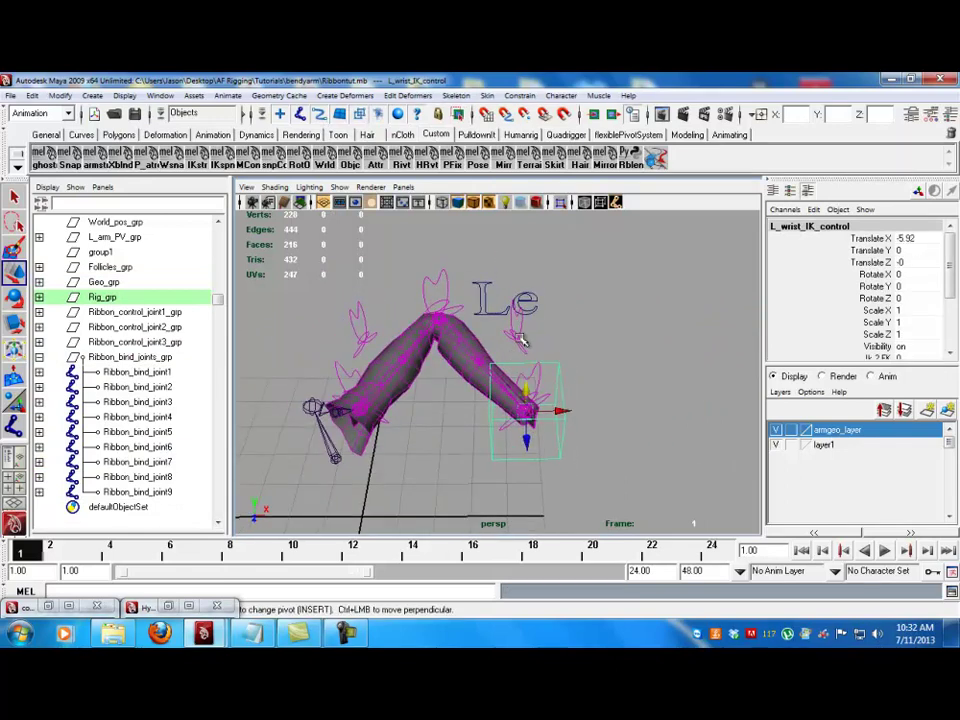
{"action": "left_click", "coordinate": [448, 316]}
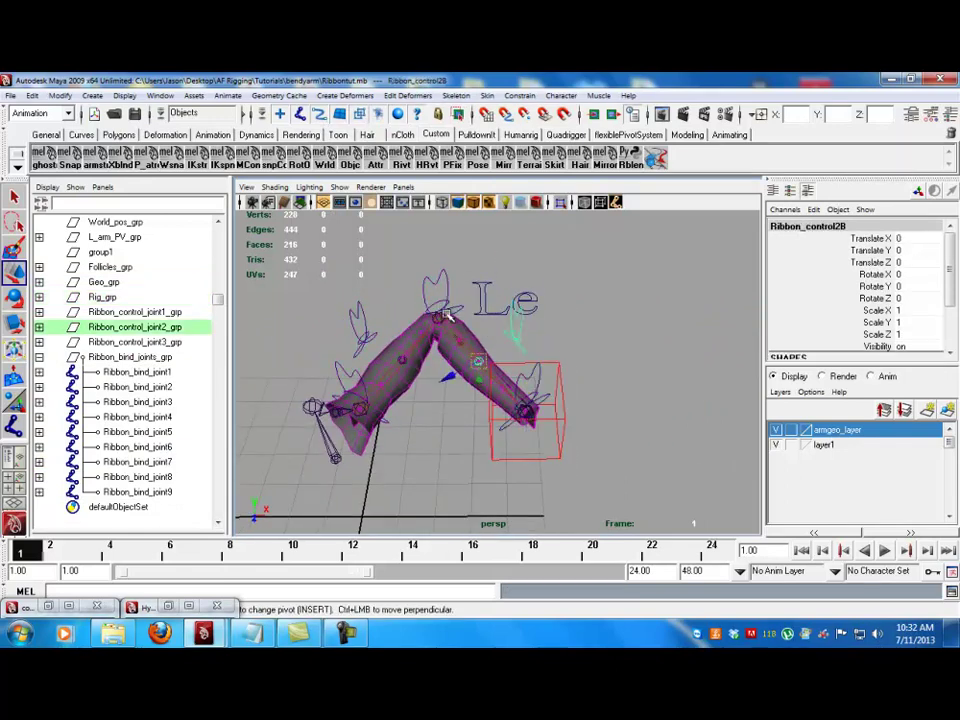
{"action": "left_click", "coordinate": [536, 444]}
{"action": "left_click_drag", "start_coordinate": [553, 413], "coordinate": [606, 410]}
- Test the bend controls by rotating and moving Ribbon_control2 at the elbow and shifting a neighbouring control
{"action": "left_click", "coordinate": [450, 328]}
{"action": "left_click_drag", "start_coordinate": [450, 328], "coordinate": [441, 399], "text": "alt"}
{"action": "key", "text": "e"}
{"action": "left_click_drag", "start_coordinate": [452, 392], "coordinate": [422, 398]}
{"action": "key", "text": "w"}
{"action": "middle_click_drag", "start_coordinate": [422, 398], "coordinate": [511, 380]}
{"action": "left_click", "coordinate": [528, 366]}
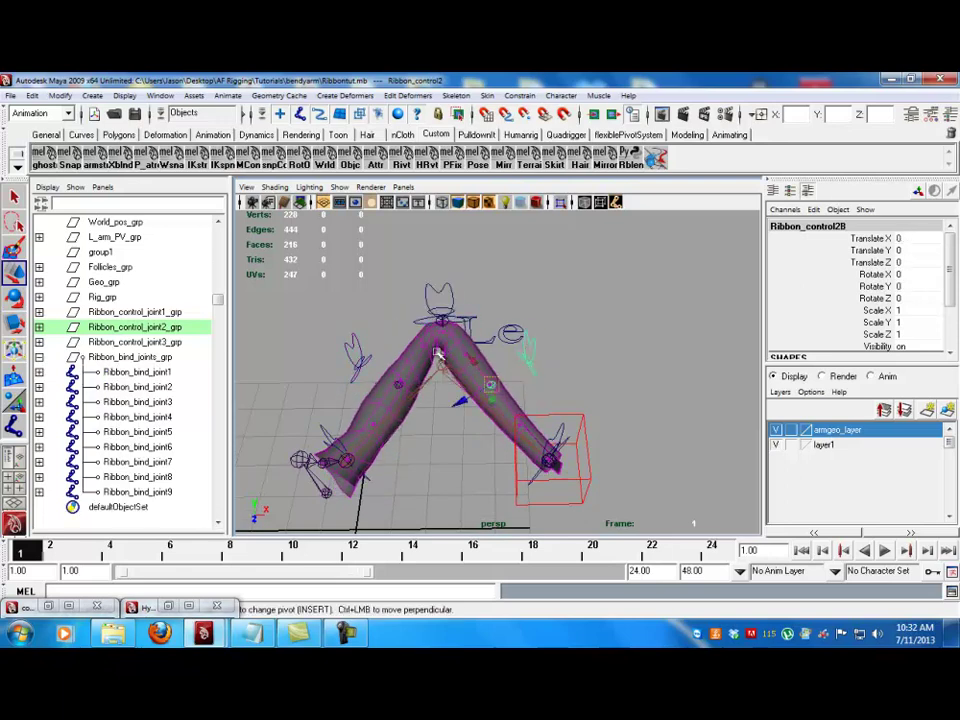
{"action": "middle_click_drag", "start_coordinate": [398, 388], "coordinate": [417, 360]}
{"action": "left_click_drag", "start_coordinate": [417, 359], "coordinate": [419, 361]}
- Try another inward move of L_wrist_IK_control and undo it
{"action": "left_click_drag", "start_coordinate": [419, 361], "coordinate": [426, 302], "text": "alt"}
{"action": "left_click", "coordinate": [601, 434]}
{"action": "right_click_drag", "start_coordinate": [601, 434], "coordinate": [558, 438], "text": "alt"}
{"action": "left_click_drag", "start_coordinate": [567, 412], "coordinate": [528, 399]}
{"action": "key", "text": "ctrl+z"}
{"action": "left_click_drag", "start_coordinate": [465, 386], "coordinate": [459, 343], "text": "alt"}
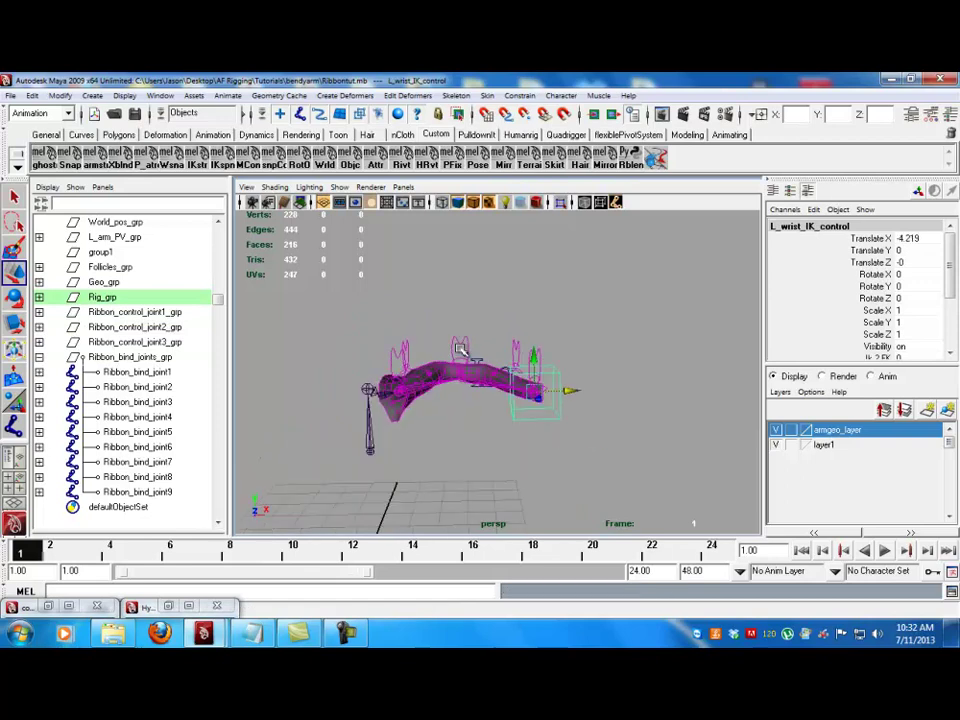
- Test extreme arm bending by pulling the elbow and upper-arm ribbon controls, including Ribbon_control2A, far from the arm
{"action": "left_click", "coordinate": [459, 345]}
{"action": "right_click_drag", "start_coordinate": [401, 364], "coordinate": [477, 397], "text": "alt"}
{"action": "left_click_drag", "start_coordinate": [443, 369], "coordinate": [422, 437]}
{"action": "left_click", "coordinate": [471, 393]}
{"action": "left_click_drag", "start_coordinate": [503, 403], "coordinate": [493, 459], "text": "alt"}
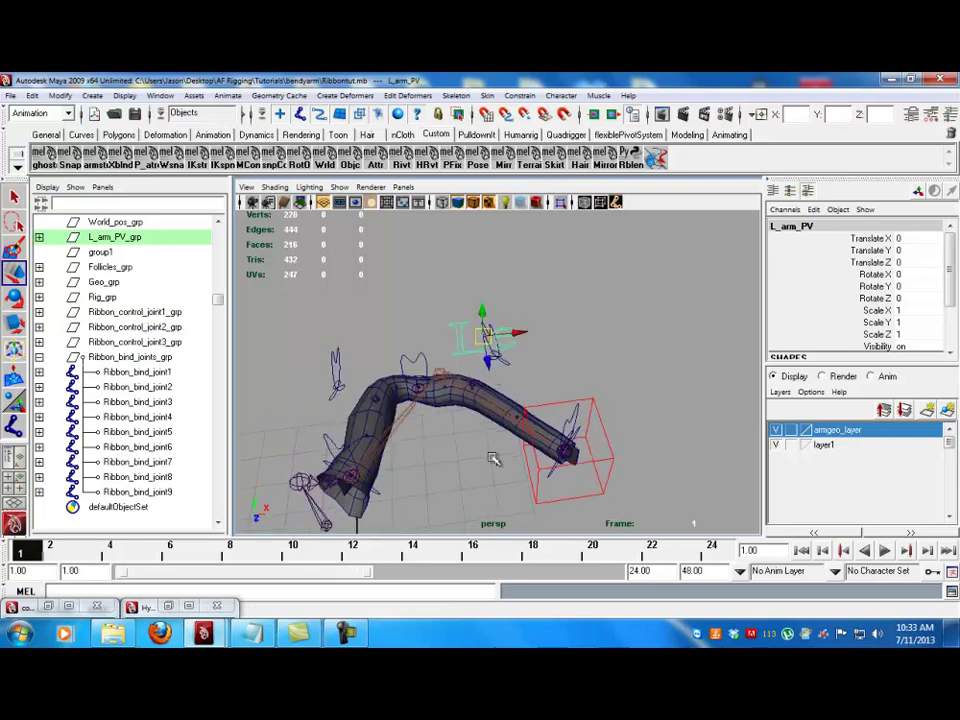
{"action": "left_click", "coordinate": [508, 366]}
{"action": "left_click_drag", "start_coordinate": [510, 388], "coordinate": [512, 281], "text": "alt"}
{"action": "middle_click_drag", "start_coordinate": [361, 388], "coordinate": [441, 380], "text": "alt"}
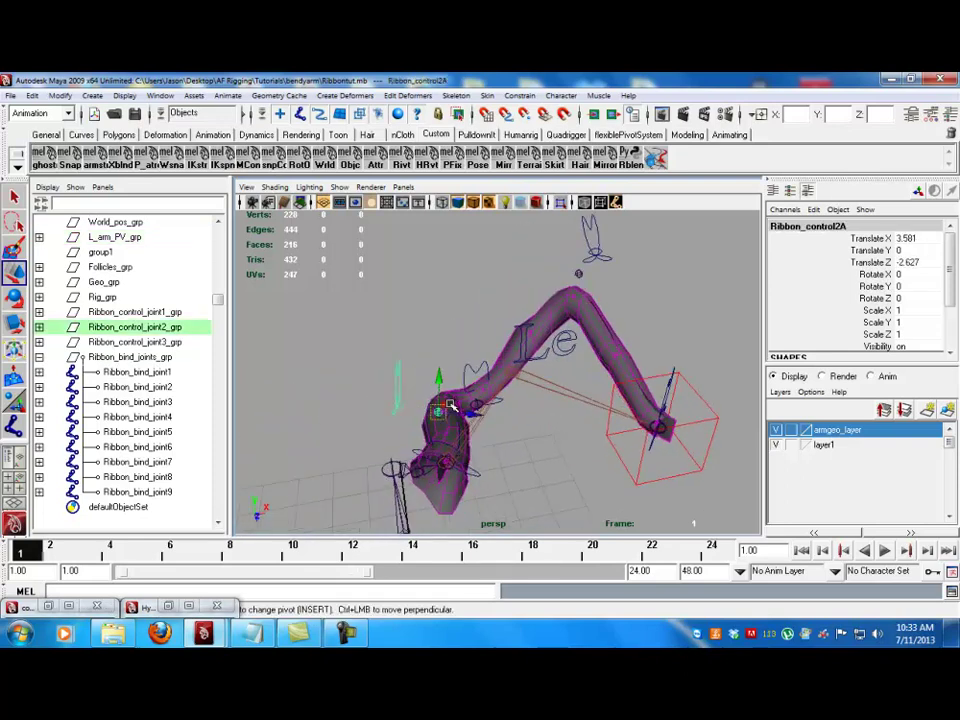
{"action": "left_click_drag", "start_coordinate": [441, 380], "coordinate": [430, 335], "text": "alt"}
{"action": "left_click_drag", "start_coordinate": [446, 422], "coordinate": [382, 509]}
{"action": "left_click_drag", "start_coordinate": [443, 480], "coordinate": [439, 265]}
- Test Ribbon_control3 by raising it off the wrist and rotating it about -46 degrees in Z
{"action": "left_click_drag", "start_coordinate": [599, 421], "coordinate": [600, 482], "text": "alt"}
{"action": "left_click", "coordinate": [591, 447]}
{"action": "left_click", "coordinate": [600, 482]}
{"action": "left_click", "coordinate": [588, 390]}
{"action": "left_click_drag", "start_coordinate": [588, 390], "coordinate": [576, 338]}
{"action": "key", "text": "r"}
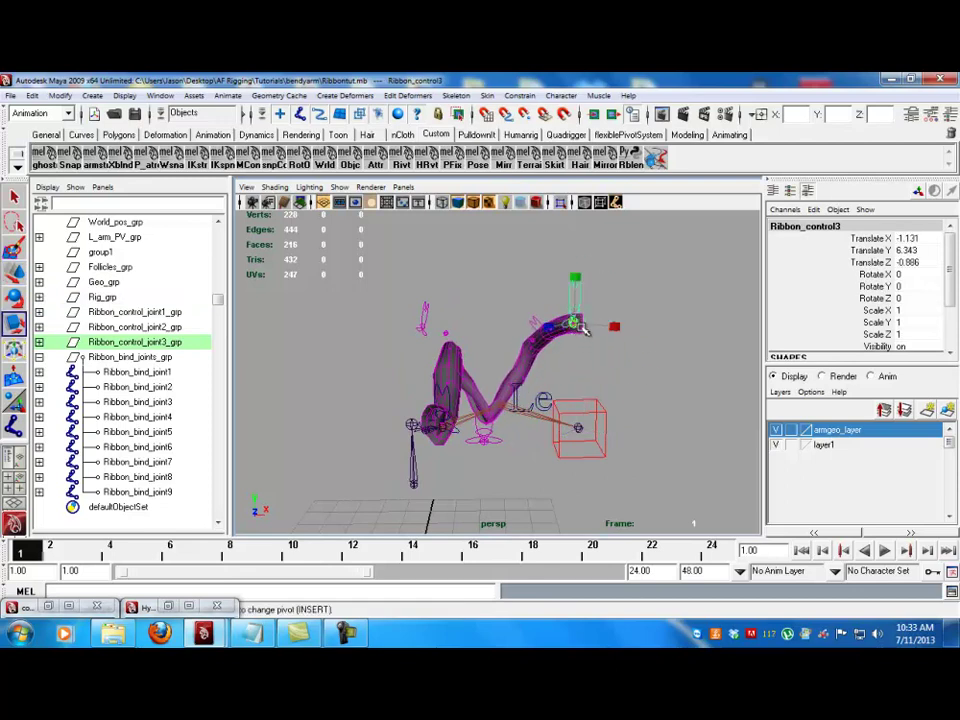
{"action": "key", "text": "e"}
{"action": "left_click_drag", "start_coordinate": [590, 330], "coordinate": [636, 322]}
{"action": "key", "text": "w"}
- Hide all object types in the perspective view and show only NURBS curves
{"action": "left_click", "coordinate": [339, 187]}
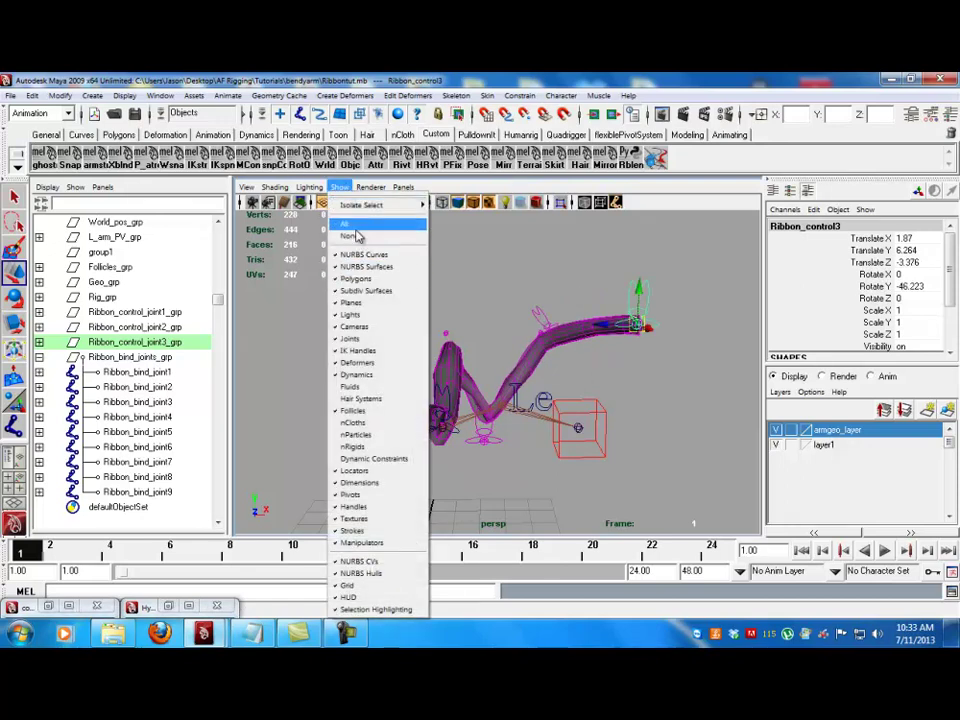
{"action": "left_click", "coordinate": [348, 236]}
{"action": "left_click", "coordinate": [339, 187]}
{"action": "left_click", "coordinate": [364, 254]}
- Select all the arm and ribbon control curves and set their translations and rotations to 0
{"action": "left_click_drag", "start_coordinate": [369, 291], "coordinate": [632, 452]}
{"action": "right_click_drag", "start_coordinate": [443, 379], "coordinate": [675, 324], "text": "alt"}
{"action": "left_click_drag", "start_coordinate": [903, 302], "coordinate": [908, 231]}
{"action": "type", "text": "0"}
{"action": "key", "text": "Return"}
{"action": "left_click_drag", "start_coordinate": [544, 281], "coordinate": [540, 326], "text": "alt"}
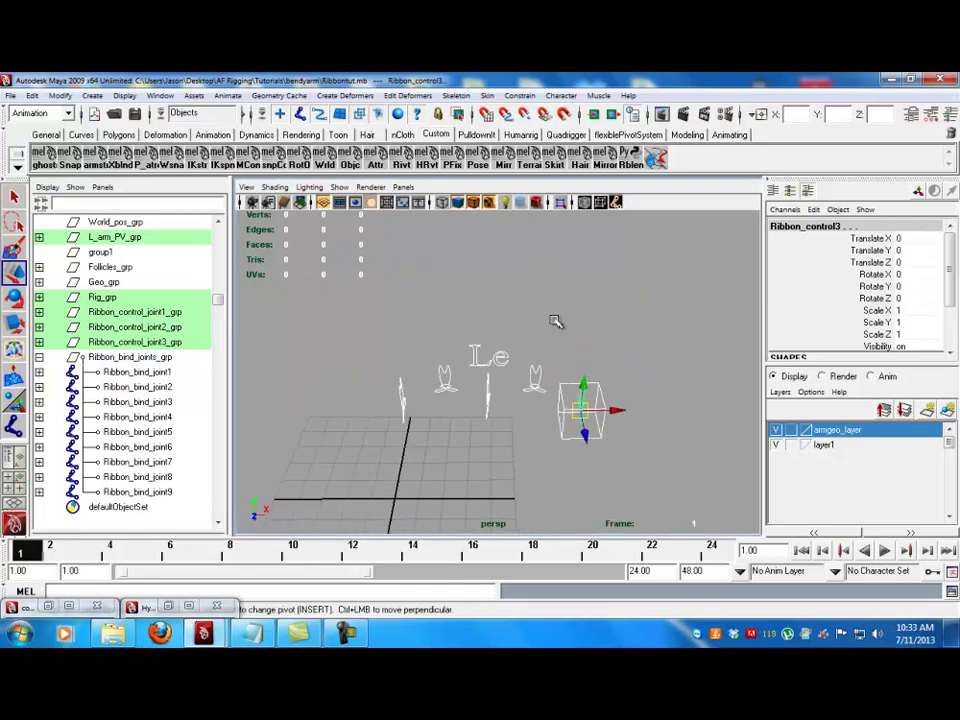
- Show polygons, joints and NURBS surfaces in the perspective view again
{"action": "left_click", "coordinate": [341, 188]}
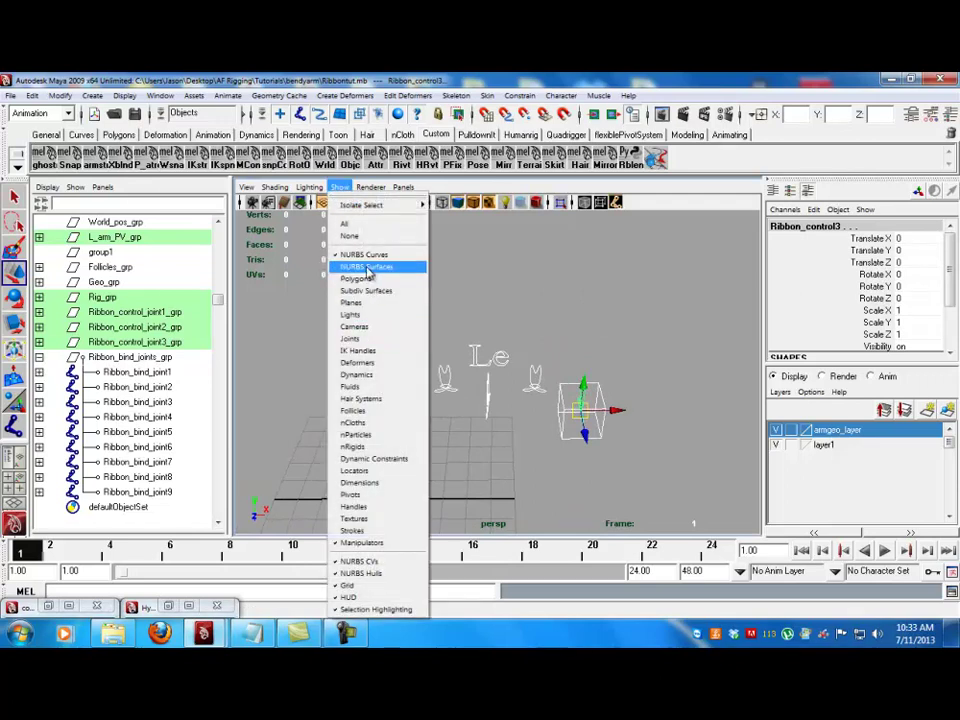
{"action": "left_click", "coordinate": [374, 278]}
{"action": "left_click_drag", "start_coordinate": [540, 352], "coordinate": [500, 400], "text": "alt"}
{"action": "left_click", "coordinate": [340, 188]}
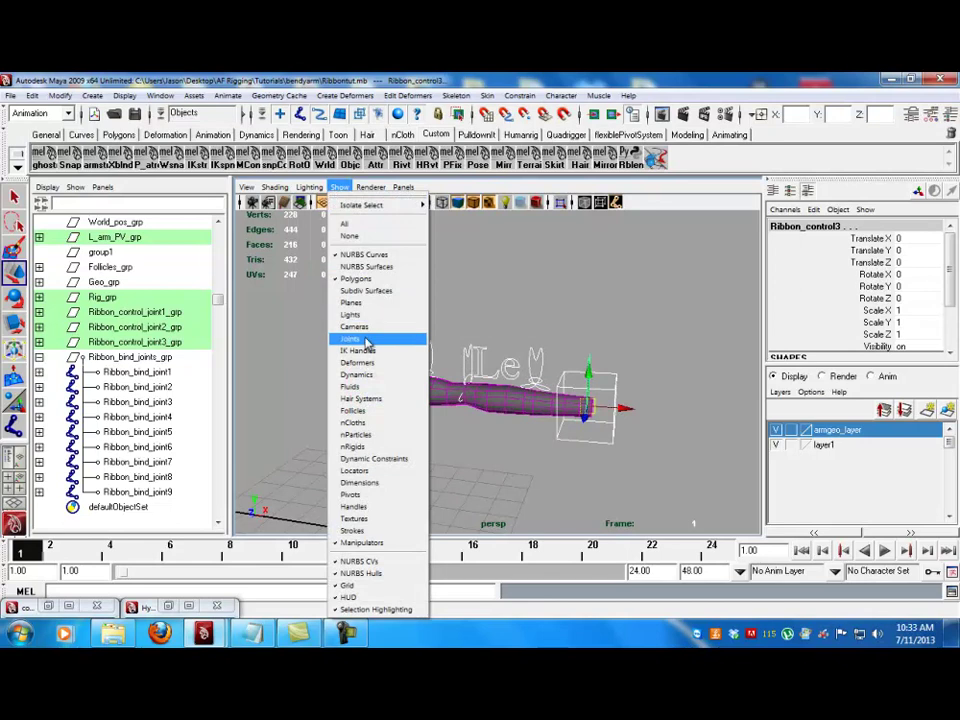
{"action": "left_click", "coordinate": [366, 337]}
{"action": "mouse_move", "coordinate": [480, 345]}
{"action": "left_mouse_down", "text": "alt"}
{"action": "mouse_move", "coordinate": [494, 351]}
{"action": "mouse_move", "coordinate": [484, 373]}
{"action": "mouse_move", "coordinate": [470, 362]}
{"action": "left_mouse_up", "text": "alt"}
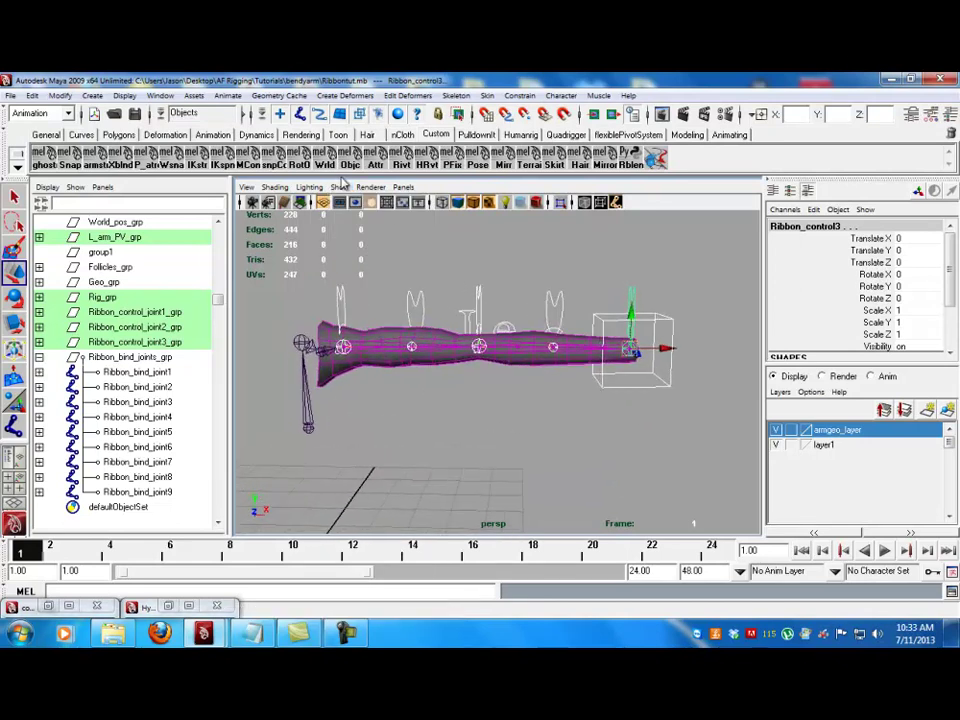
{"action": "left_click", "coordinate": [340, 187]}
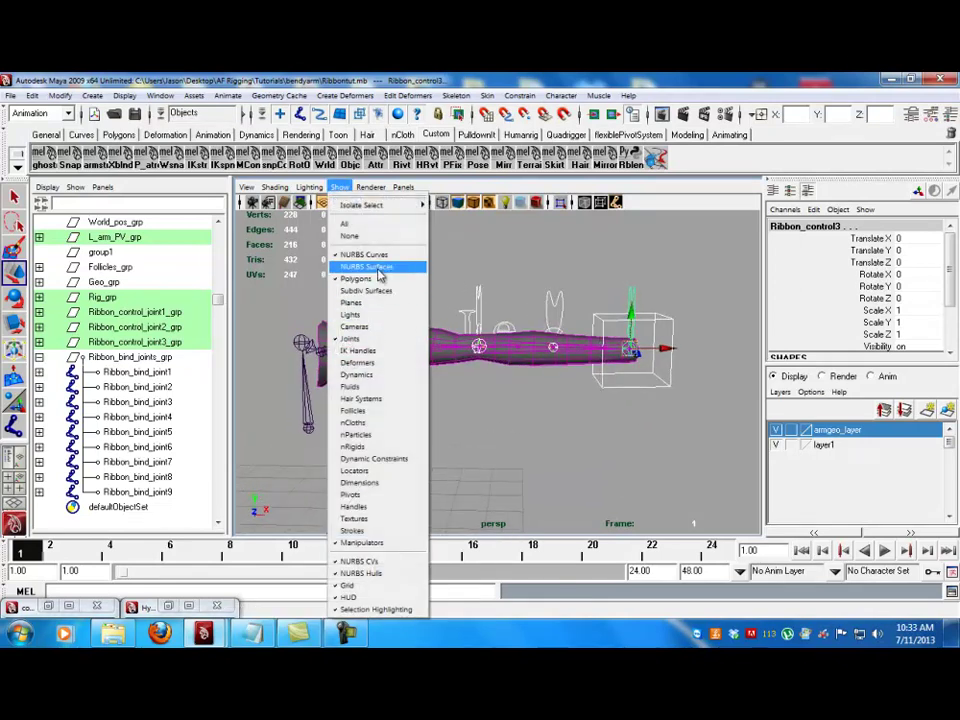
{"action": "left_click", "coordinate": [380, 269]}
- Clear the selection and save the scene
{"action": "mouse_move", "coordinate": [535, 425]}
{"action": "left_mouse_down", "text": "alt"}
{"action": "mouse_move", "coordinate": [522, 427]}
{"action": "mouse_move", "coordinate": [548, 420]}
{"action": "mouse_move", "coordinate": [536, 427]}
{"action": "mouse_move", "coordinate": [544, 444]}
{"action": "left_mouse_up", "text": "alt"}
{"action": "left_click", "coordinate": [521, 430]}
{"action": "scroll", "coordinate": [521, 422], "scroll_direction": "up", "scroll_amount": 3}
{"action": "scroll", "coordinate": [521, 422], "scroll_direction": "down", "scroll_amount": 3}
{"action": "left_click", "coordinate": [588, 408]}
{"action": "left_click", "coordinate": [548, 425]}
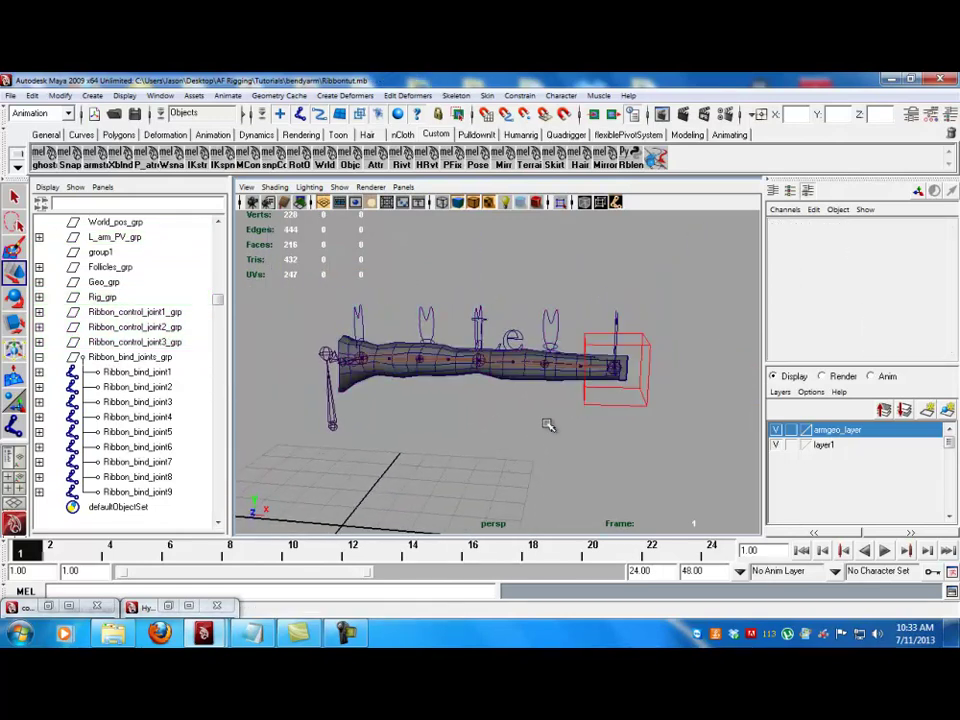
{"action": "key", "text": "ctrl+s"}
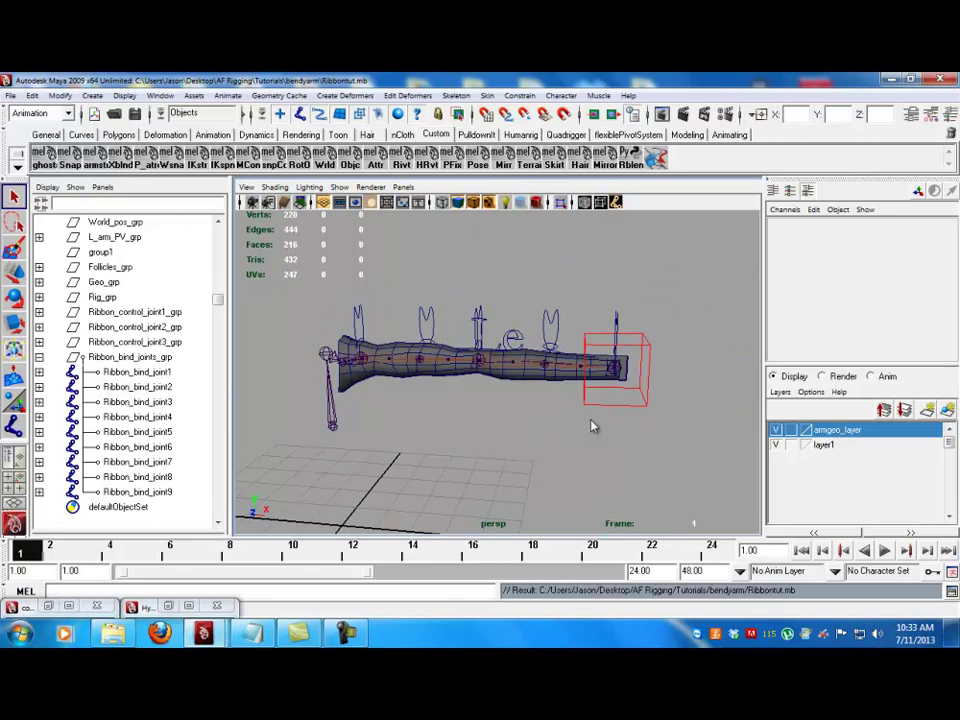
{"action": "left_click_drag", "start_coordinate": [596, 403], "coordinate": [616, 403], "text": "alt"}
{"action": "left_click", "coordinate": [629, 406]}
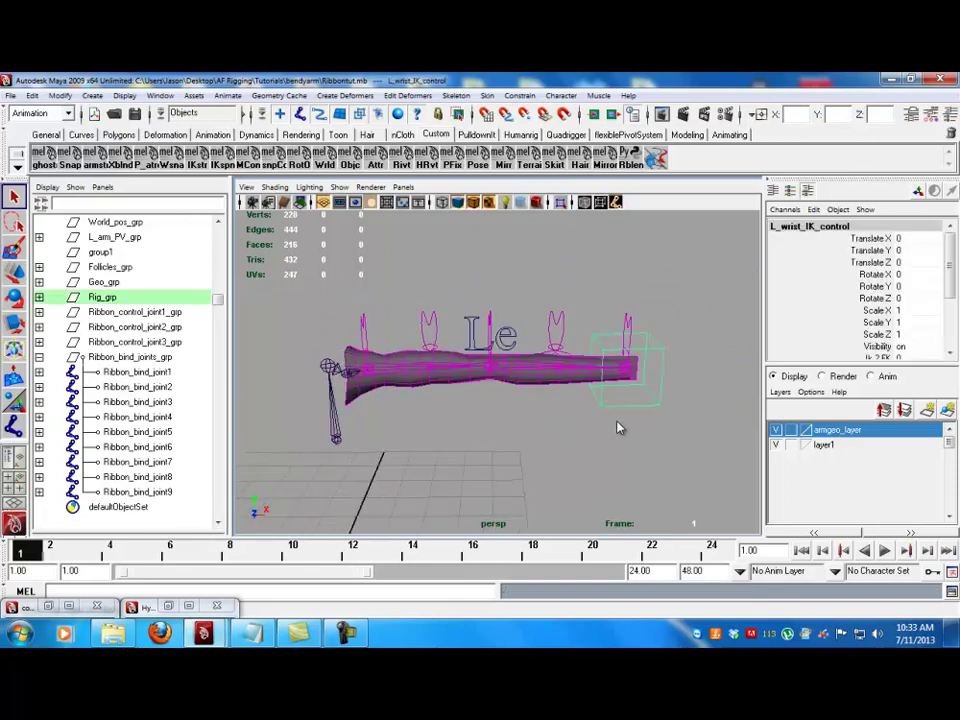
{"action": "key", "text": "w"}
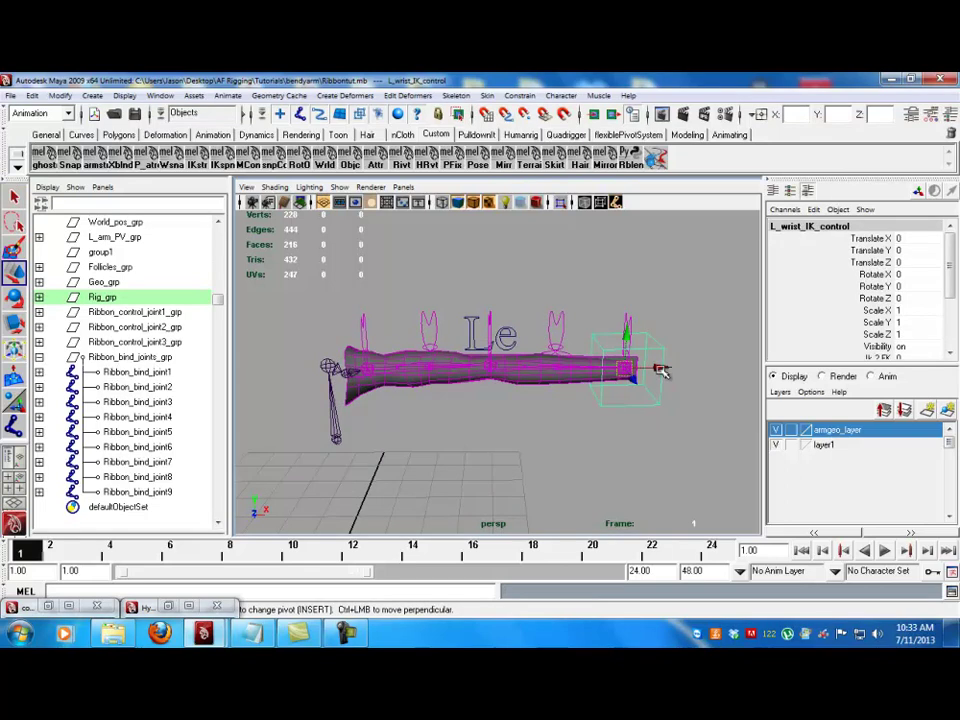
{"action": "left_click_drag", "start_coordinate": [658, 384], "coordinate": [568, 350], "text": "alt"}
- Group Ribbon_control2B on the forearm and name the group Auto_twist_grp
{"action": "left_click", "coordinate": [561, 337]}
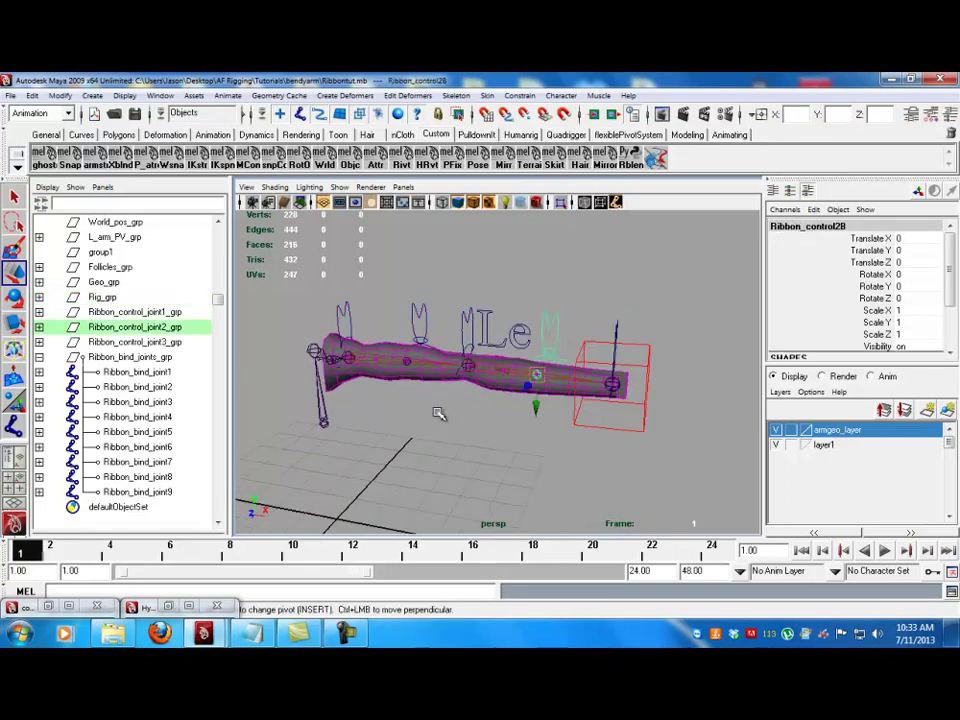
{"action": "key", "text": "ctrl+g"}
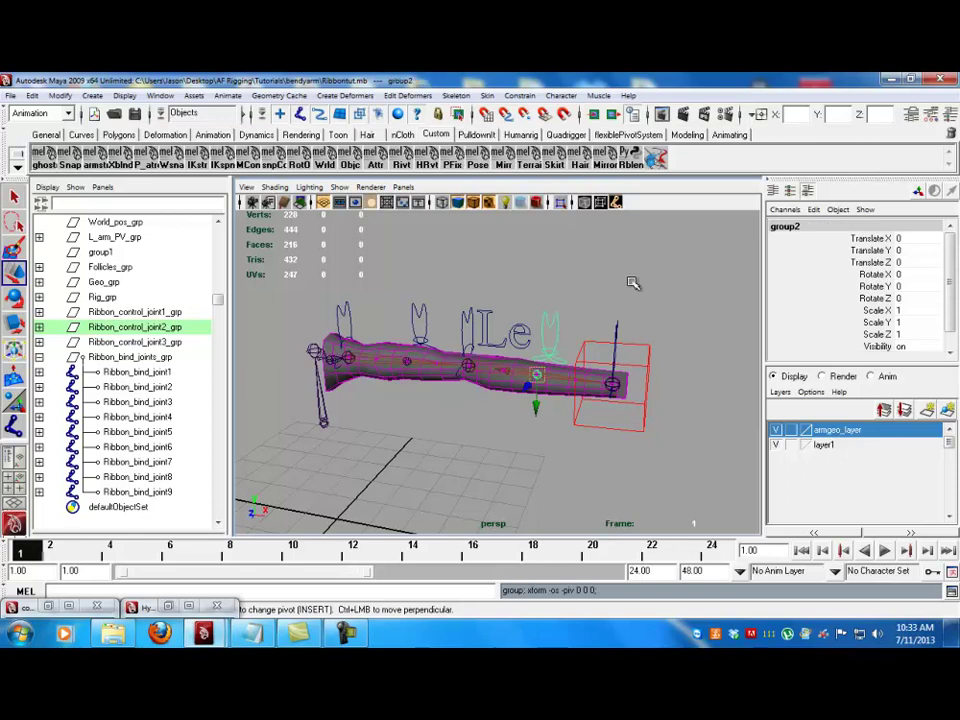
{"action": "double_click", "coordinate": [806, 227]}
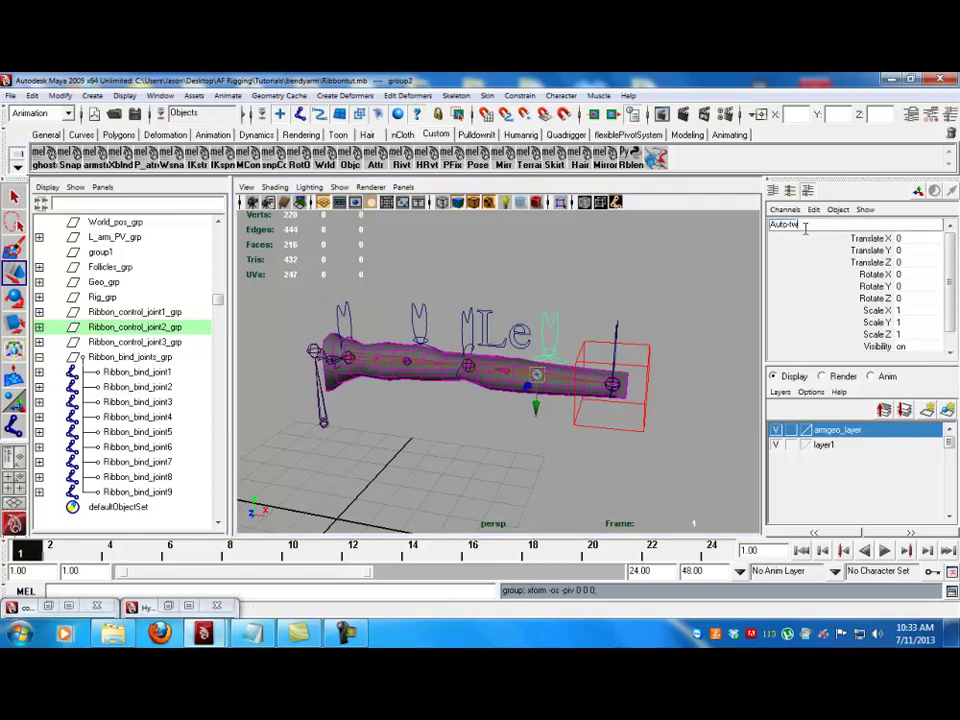
{"action": "type", "text": "Auto-twist_grp"}
{"action": "key", "text": "Return"}
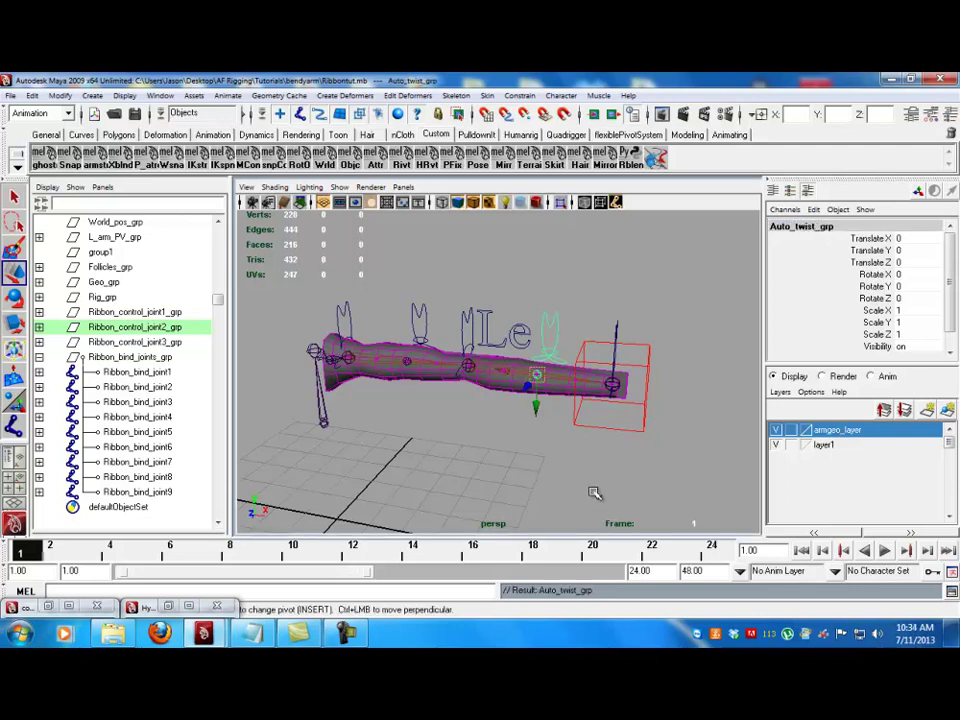
- Create an empty group with nothing selected and parent it under the L_elbow joint
{"action": "left_click", "coordinate": [690, 369]}
{"action": "left_click_drag", "start_coordinate": [497, 443], "coordinate": [443, 427], "text": "alt"}
{"action": "left_click_drag", "start_coordinate": [552, 340], "coordinate": [505, 395], "text": "alt"}
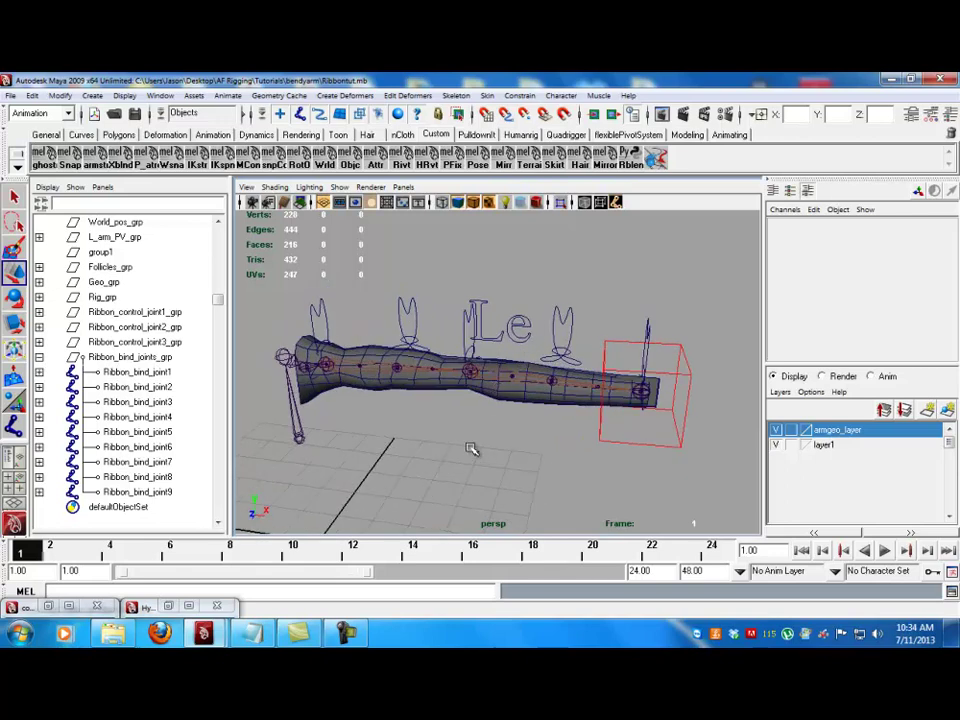
{"action": "key", "text": "ctrl+g"}
{"action": "scroll", "coordinate": [428, 368], "scroll_direction": "up", "scroll_amount": 5}
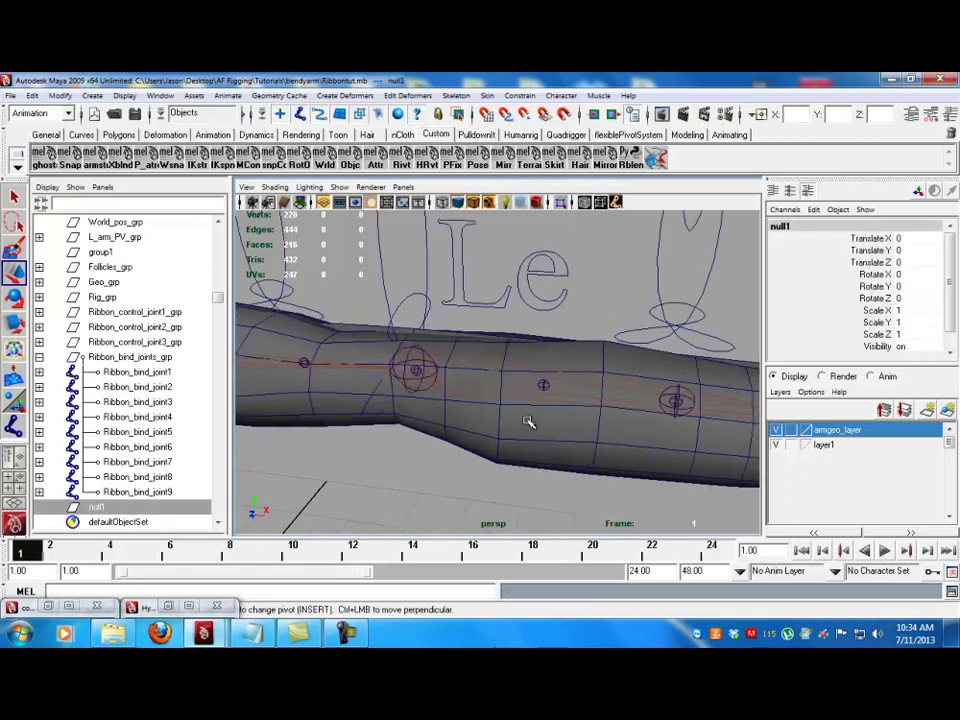
{"action": "left_click", "coordinate": [437, 364]}
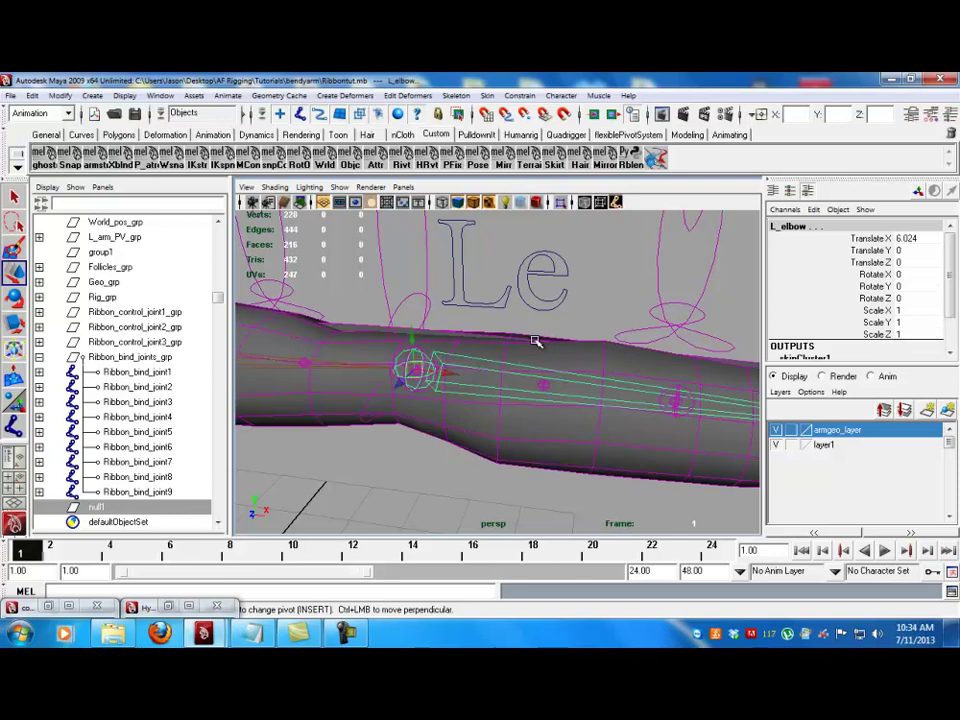
{"action": "key", "text": "p"}
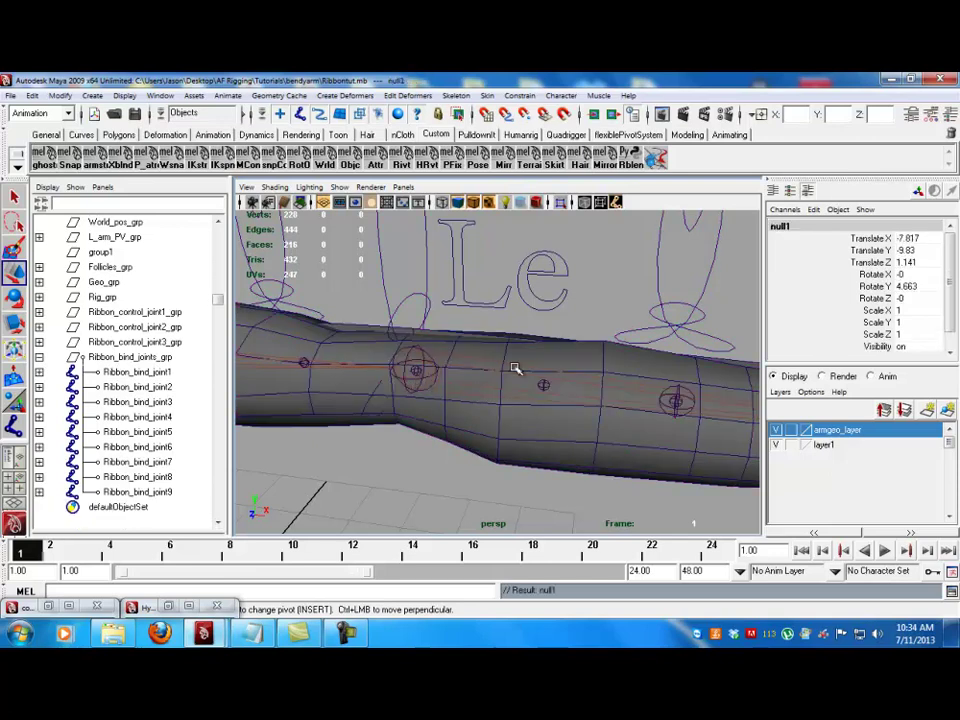
- Set the empty group's translations and rotations to 0 so it snaps to the elbow joint
{"action": "left_click_drag", "start_coordinate": [912, 298], "coordinate": [912, 238]}
{"action": "type", "text": "0"}
{"action": "key", "text": "Return"}
{"action": "mouse_move", "coordinate": [429, 392]}
{"action": "right_mouse_down", "text": "alt"}
{"action": "mouse_move", "coordinate": [491, 416]}
{"action": "mouse_move", "coordinate": [440, 386]}
{"action": "right_mouse_up", "text": "alt"}
- Rename the elbow's empty group L_elbow_lock_pos_grp and collapse Ribbon_bind_joints_grp
{"action": "left_click", "coordinate": [790, 224]}
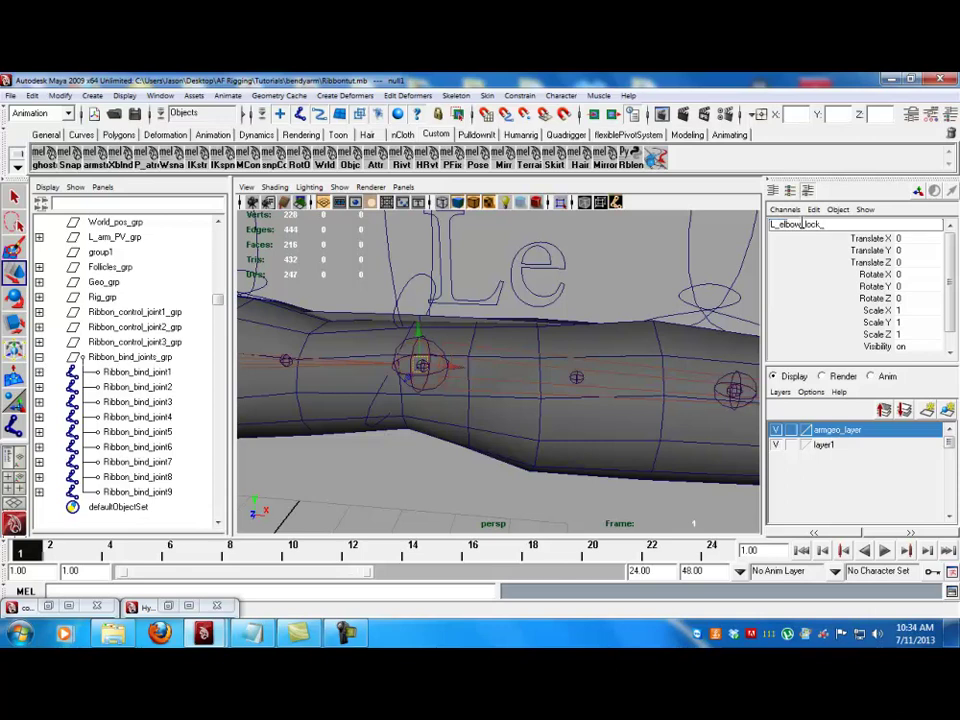
{"action": "key", "text": "Return"}
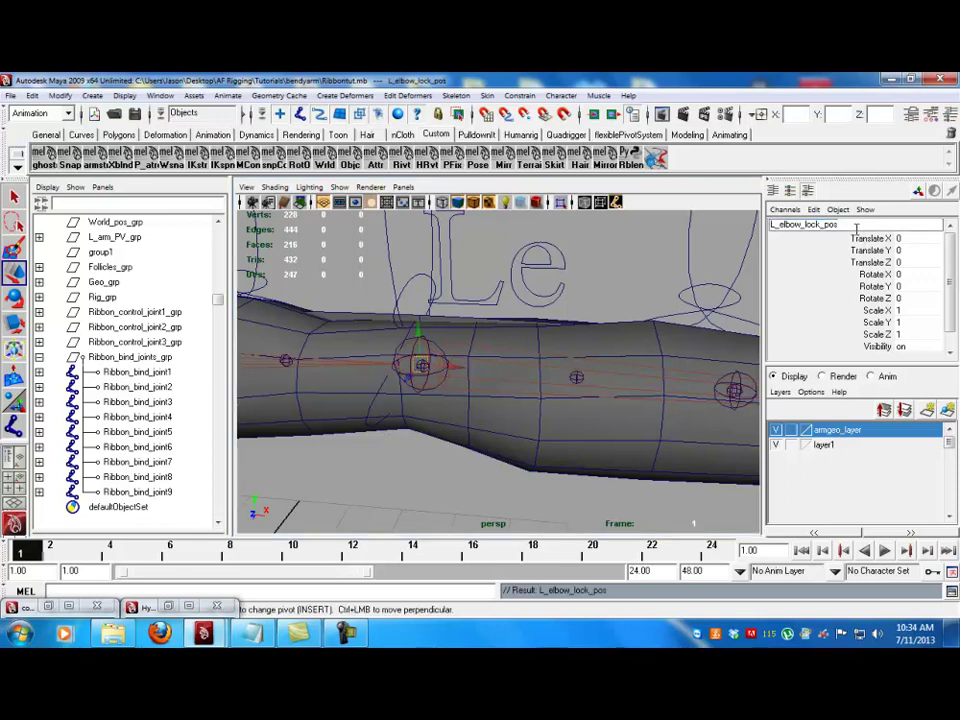
{"action": "key", "text": "Return"}
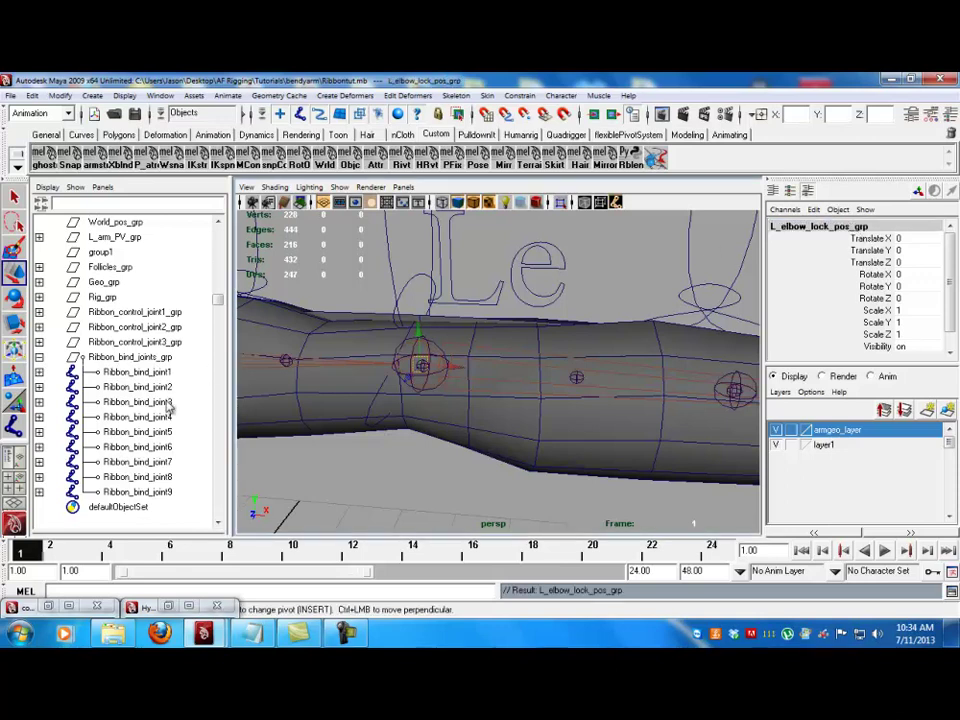
{"action": "left_click", "coordinate": [39, 357]}
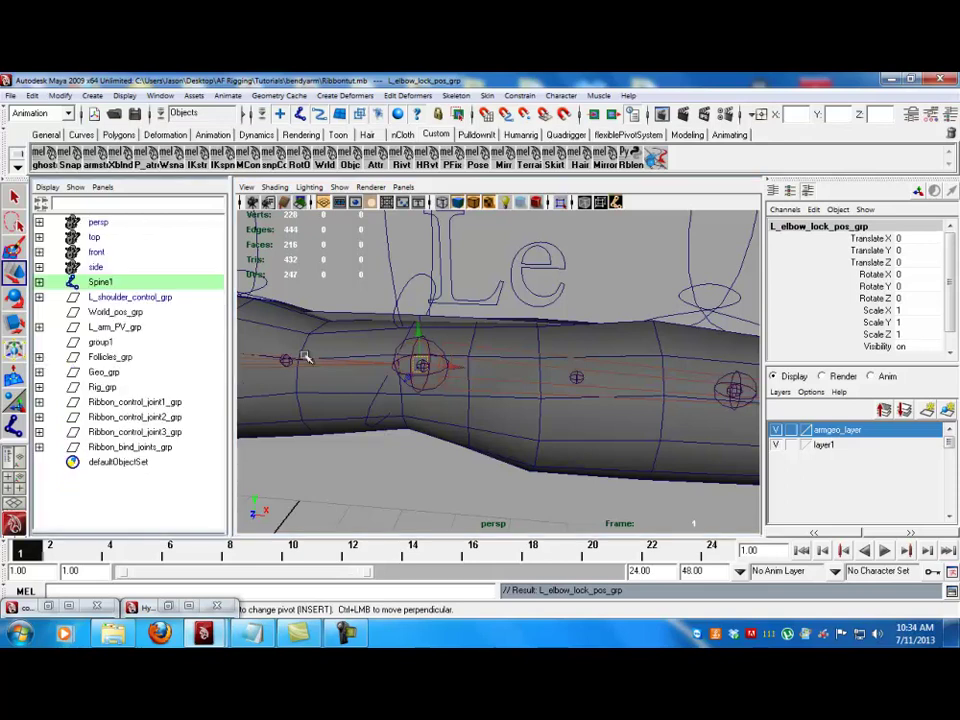
{"action": "right_click_drag", "start_coordinate": [574, 379], "coordinate": [520, 418], "text": "alt"}
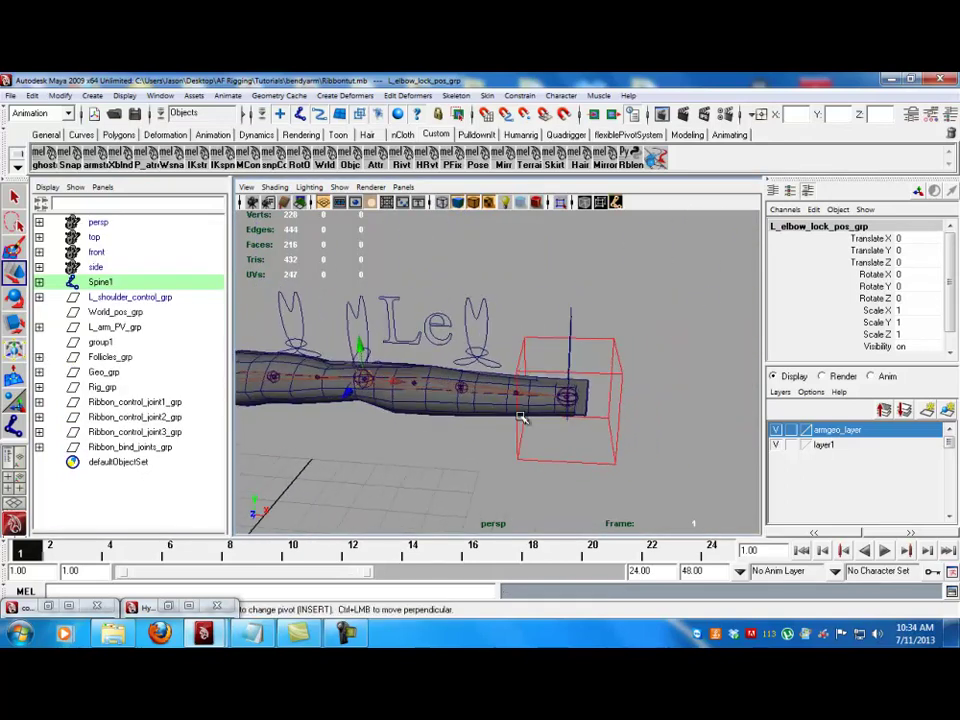
- Reveal the forearm's Auto_twist_grp, the parent of Ribbon_control2B, in the outliner hierarchy
{"action": "left_click", "coordinate": [487, 337]}
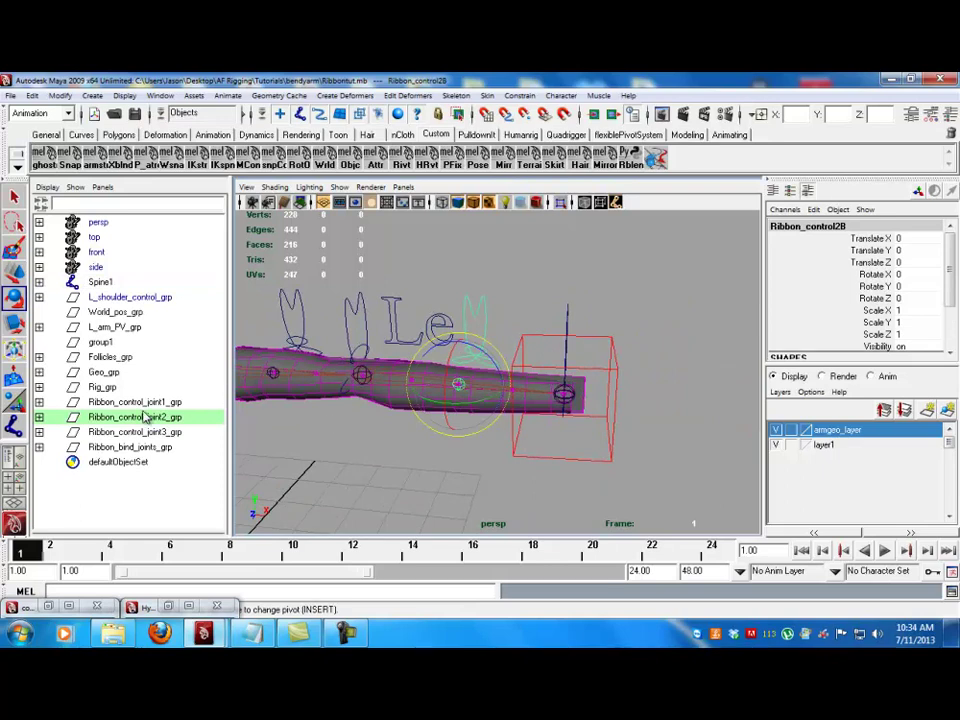
{"action": "key", "text": "f"}
{"action": "middle_click_drag", "start_coordinate": [152, 366], "coordinate": [160, 358]}
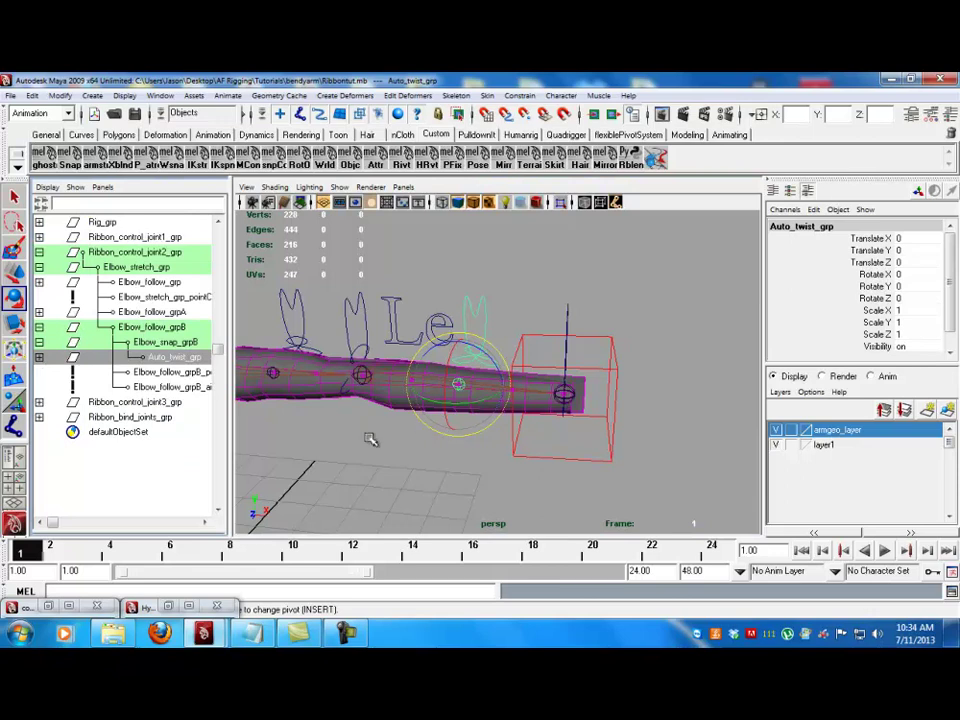
{"action": "scroll", "coordinate": [147, 348], "scroll_direction": "up", "scroll_amount": 7}
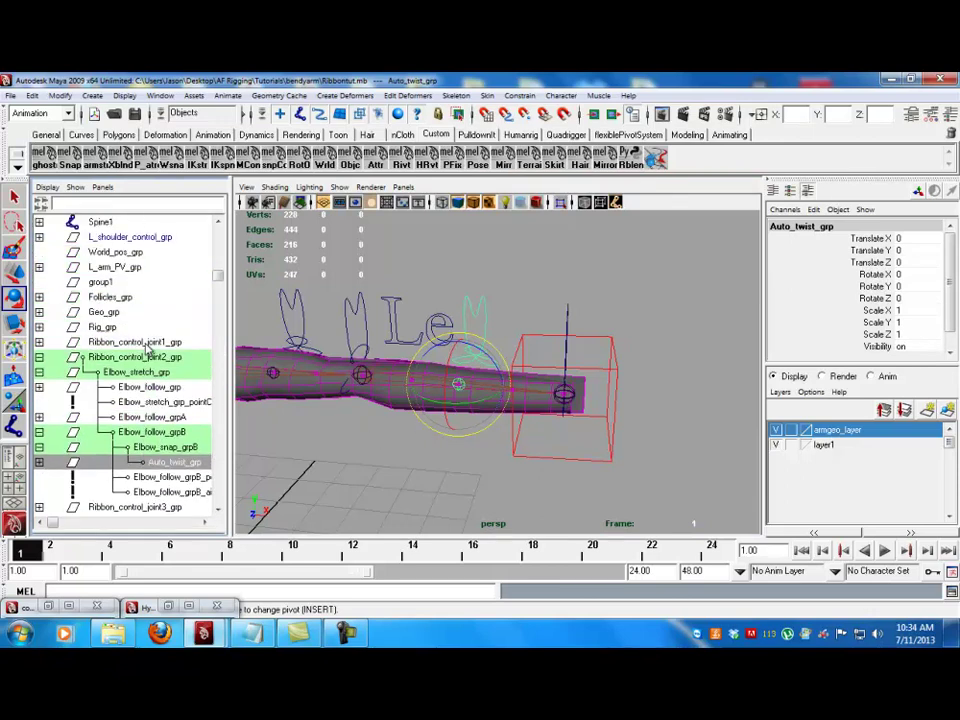
- Orient constrain Auto_twist_grp to World_pos_grp and the L_wrist joint, with Maintain offset on and only the X axis constrained
{"action": "left_click", "coordinate": [129, 255]}
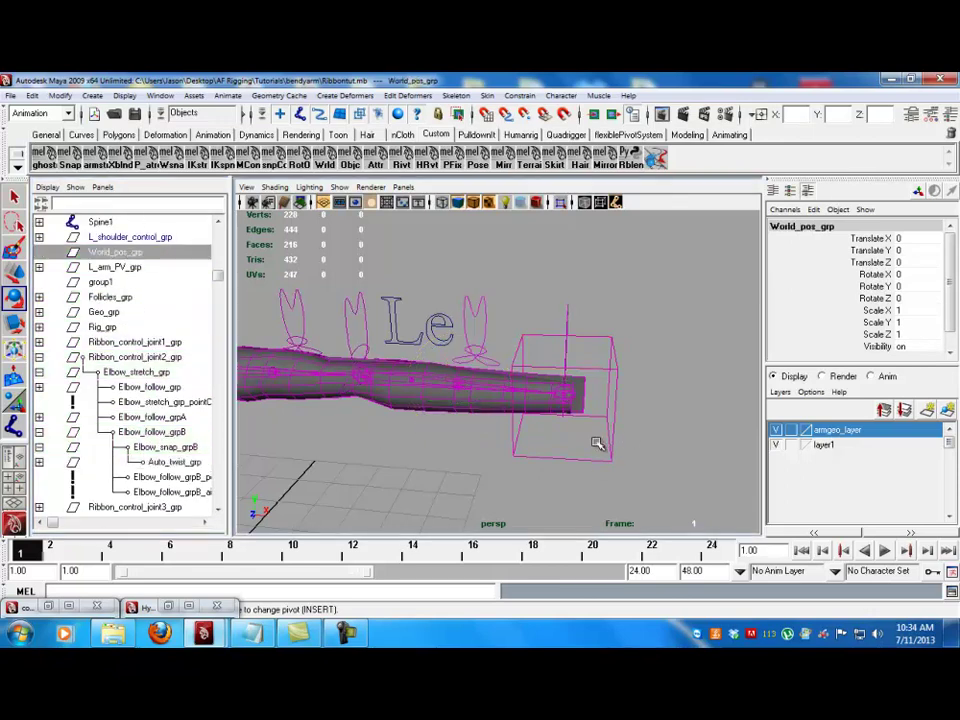
{"action": "left_click", "coordinate": [600, 440]}
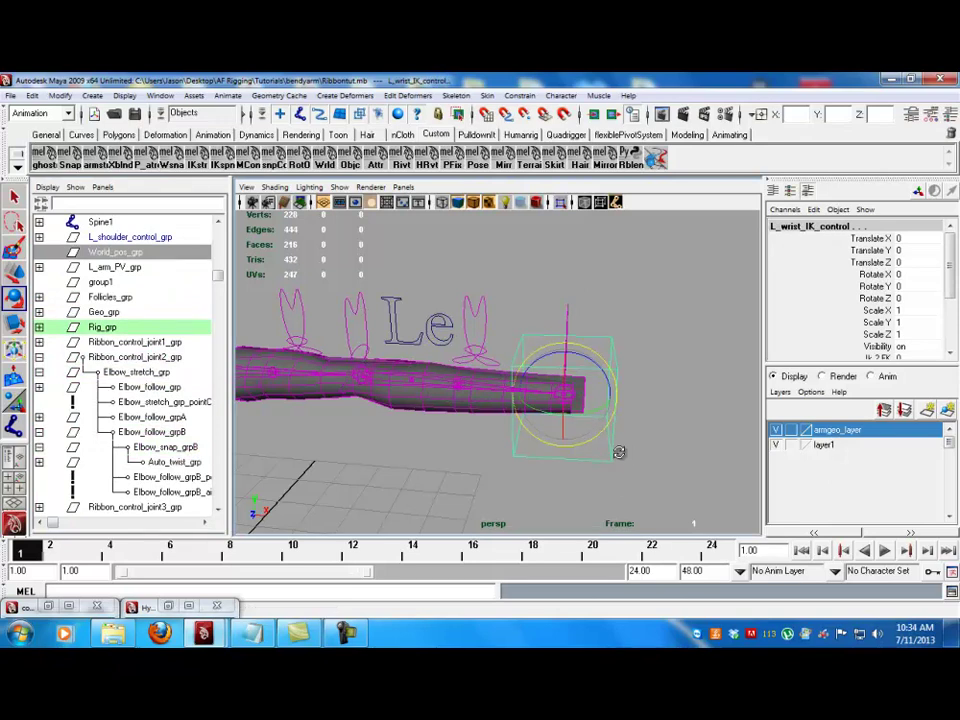
{"action": "left_click_drag", "start_coordinate": [632, 454], "coordinate": [460, 395], "text": "alt"}
{"action": "key", "text": "ctrl+z"}
{"action": "right_click_drag", "start_coordinate": [527, 421], "coordinate": [675, 452], "text": "alt"}
{"action": "middle_click_drag", "start_coordinate": [675, 452], "coordinate": [534, 411], "text": "alt"}
{"action": "left_click_drag", "start_coordinate": [534, 411], "coordinate": [490, 365], "text": "alt"}
{"action": "left_click", "coordinate": [503, 320]}
{"action": "right_click_drag", "start_coordinate": [490, 365], "coordinate": [514, 360], "text": "alt"}
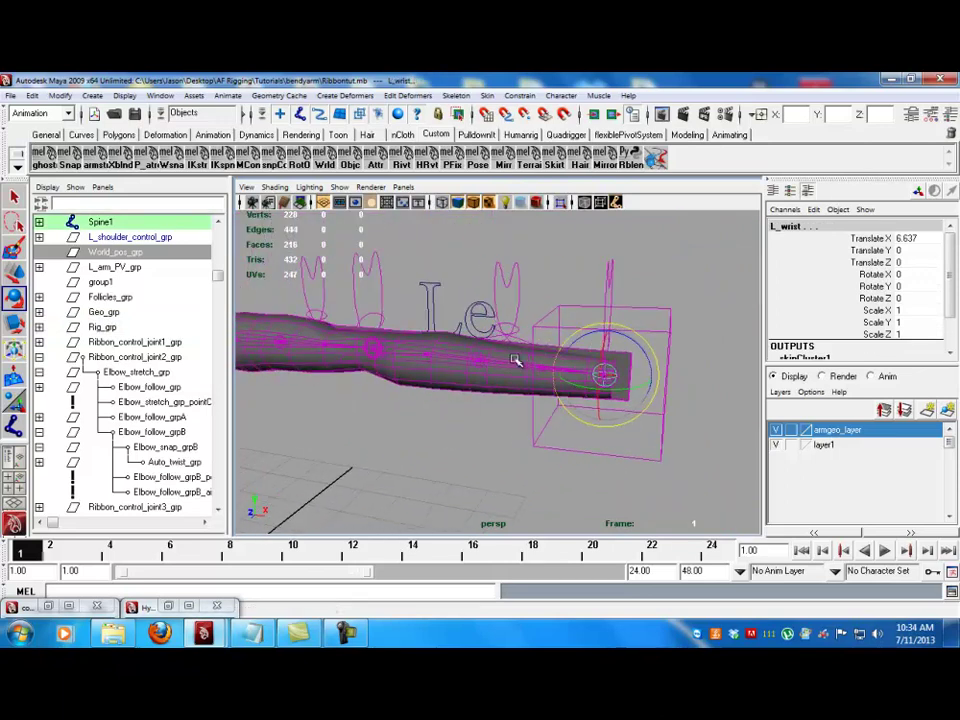
{"action": "left_click", "coordinate": [175, 462]}
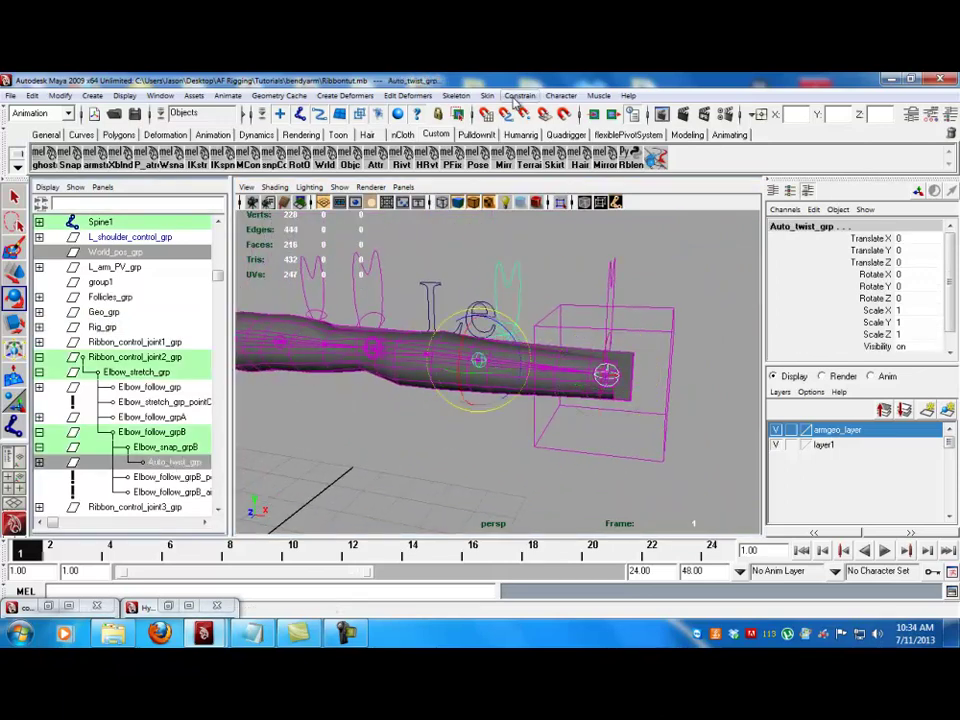
{"action": "left_click", "coordinate": [519, 95]}
{"action": "left_click", "coordinate": [530, 138]}
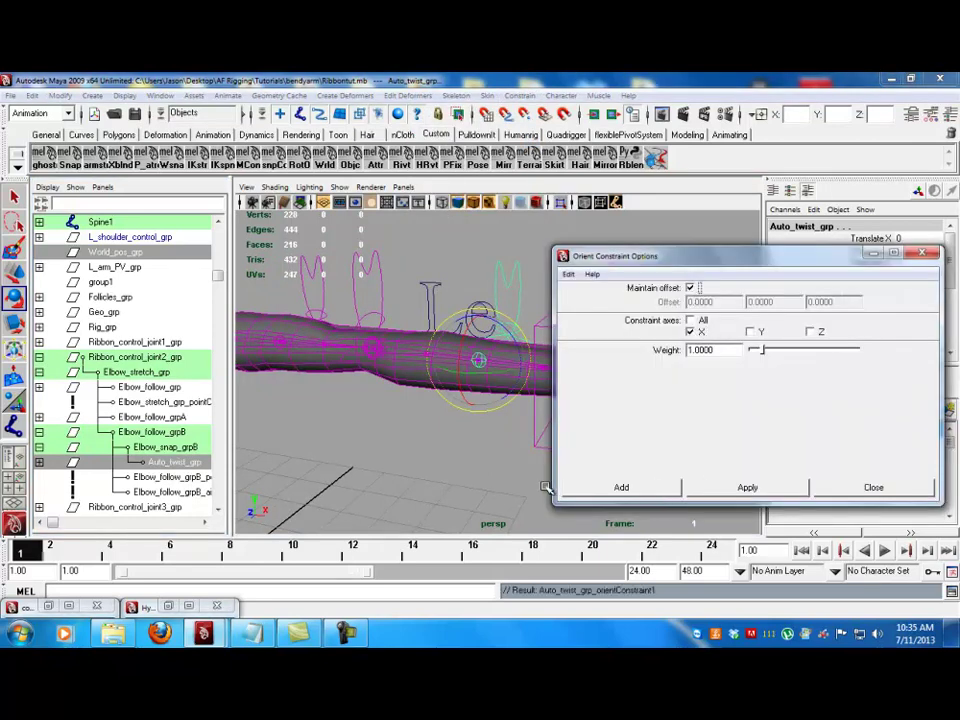
{"action": "left_click", "coordinate": [657, 497]}
- Add a keyable float attribute Ribbon_control_viz to L_wrist_IK_control with minimum 0, maximum 1 and default 0
{"action": "left_click", "coordinate": [514, 476]}
{"action": "left_click", "coordinate": [544, 449]}
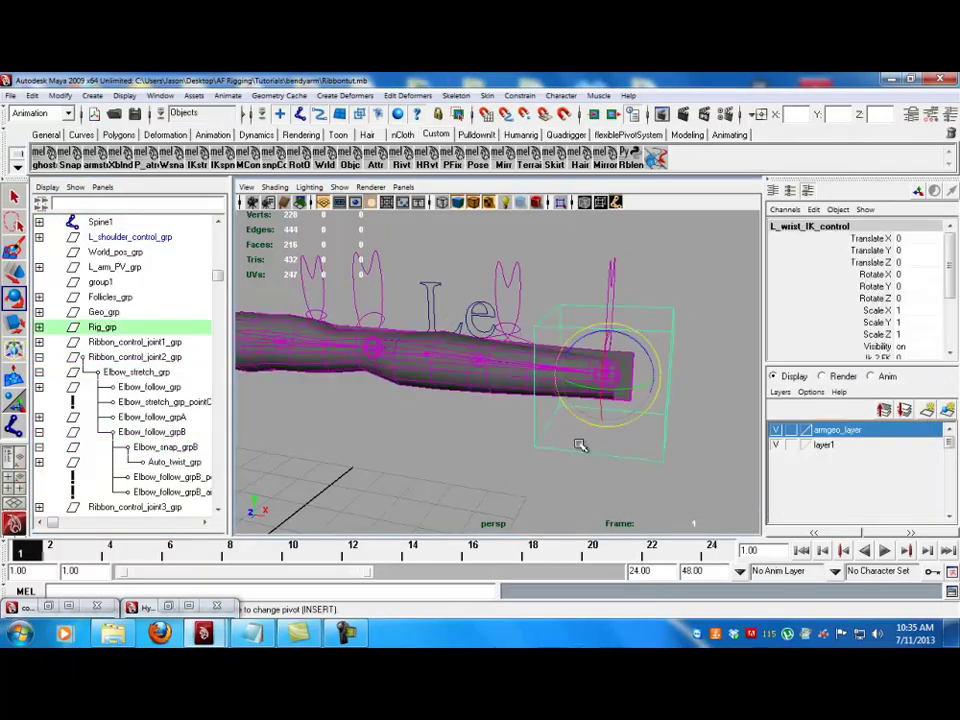
{"action": "left_click", "coordinate": [60, 96]}
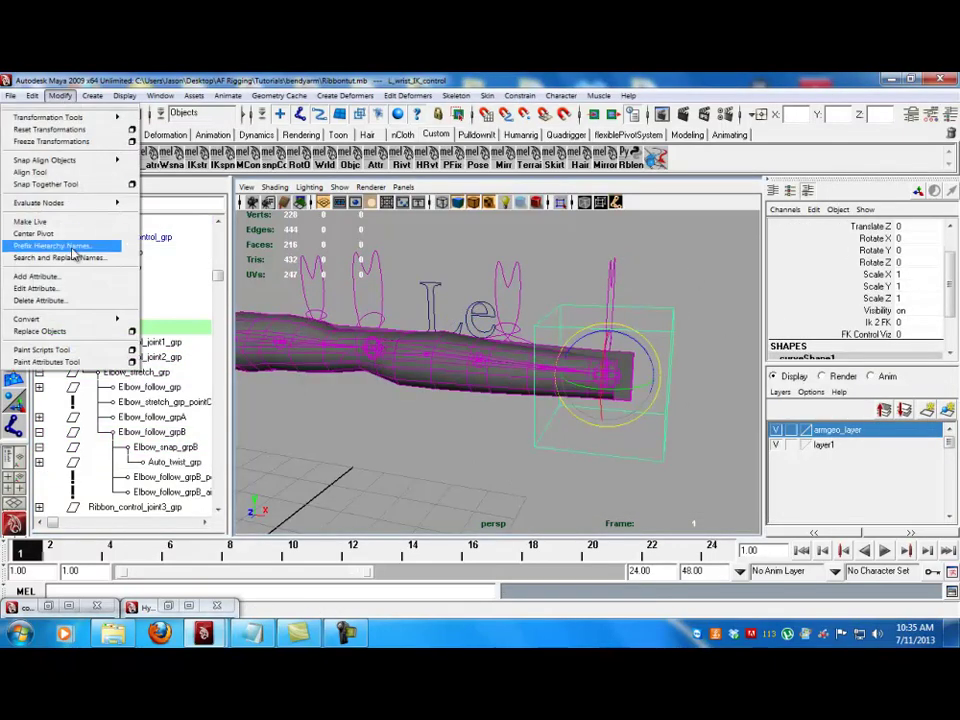
{"action": "left_click", "coordinate": [62, 276]}
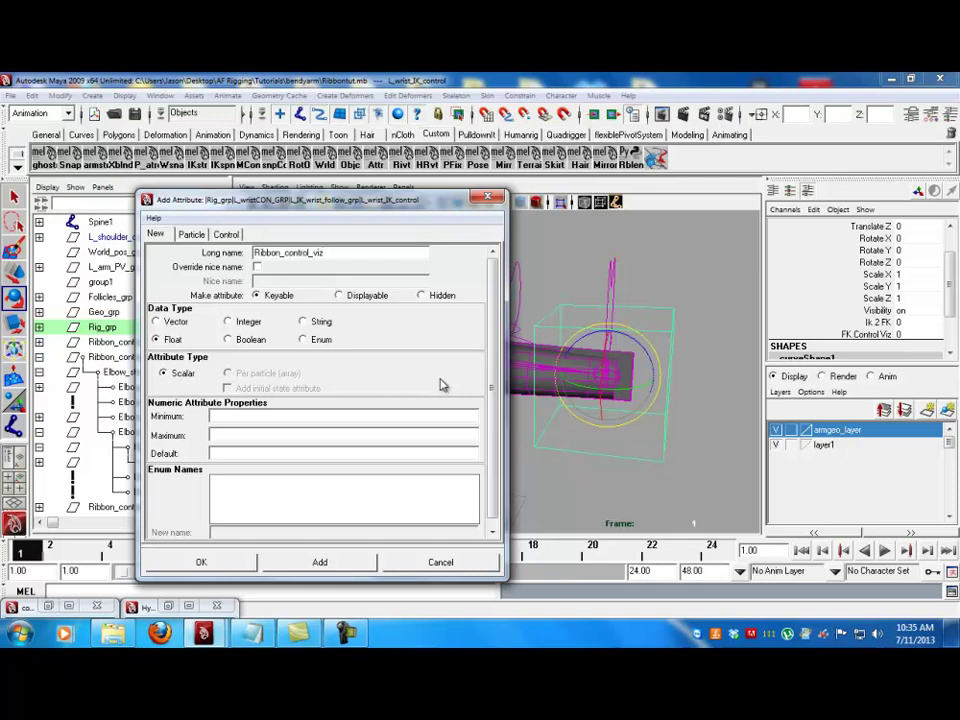
{"action": "left_click", "coordinate": [277, 416]}
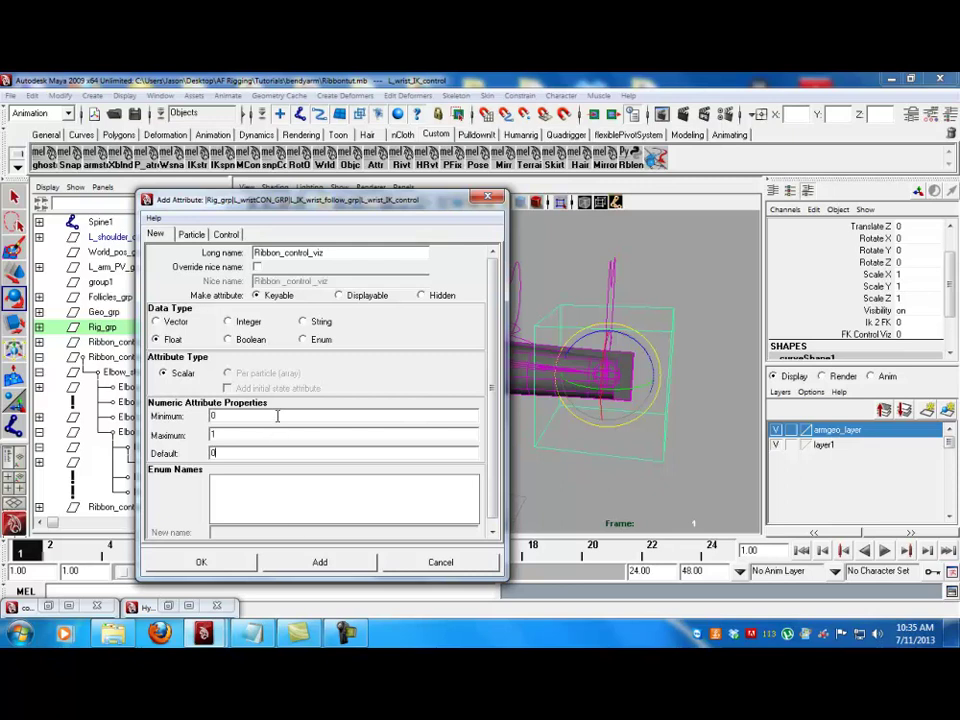
{"action": "left_click", "coordinate": [322, 562]}
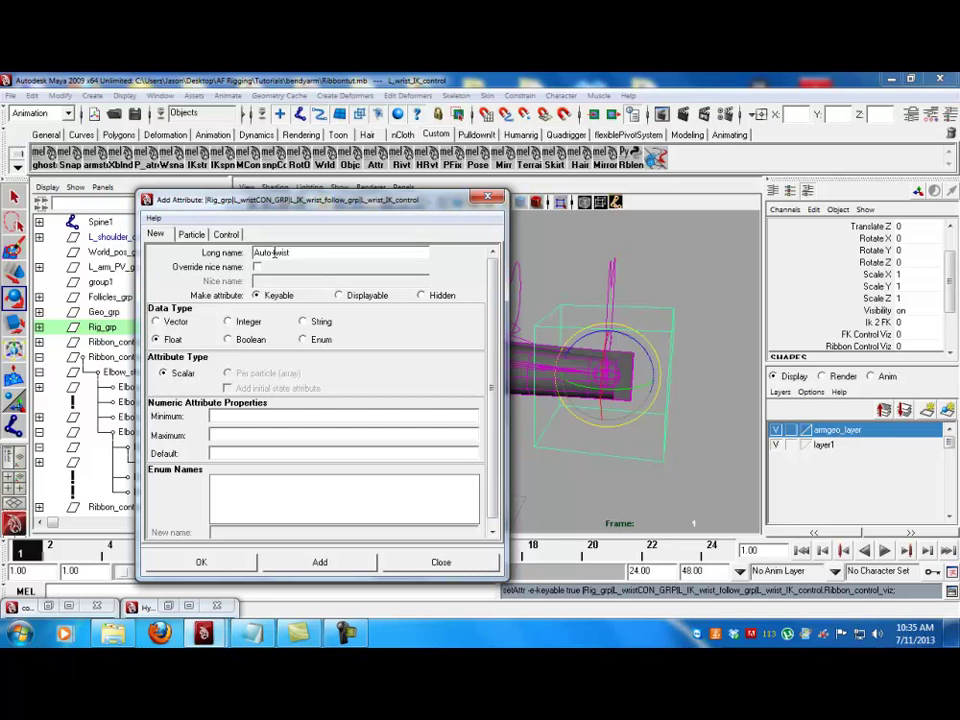
- Add a keyable float attribute Auto_twist without limits to L_wrist_IK_control and finish adding attributes
{"action": "left_click", "coordinate": [270, 418]}
{"action": "left_click", "coordinate": [334, 566]}
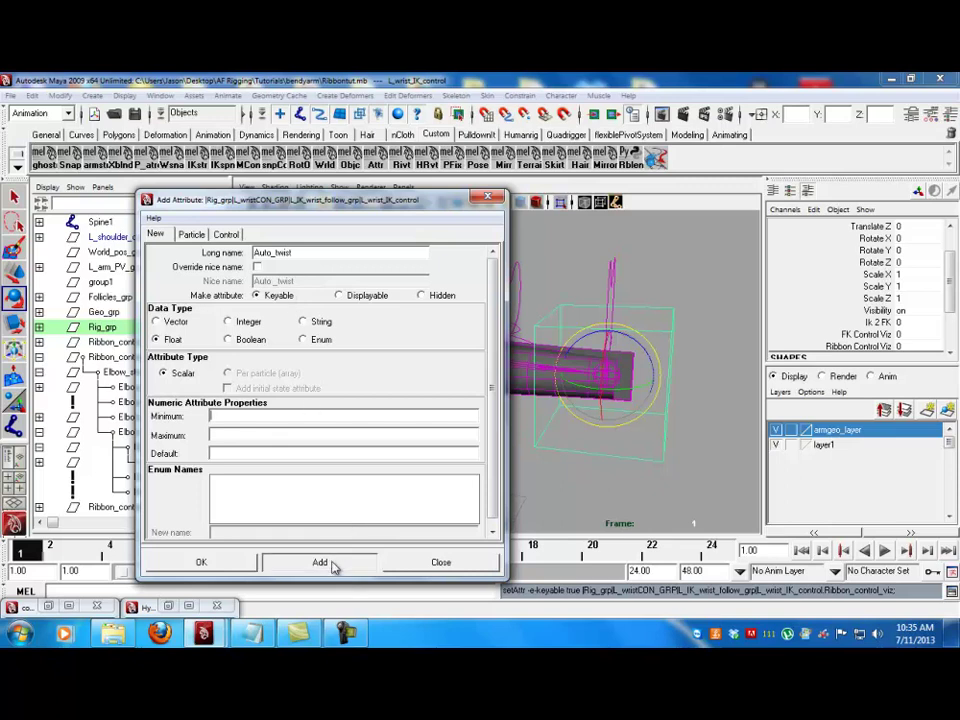
{"action": "left_click", "coordinate": [435, 565]}
{"action": "scroll", "coordinate": [884, 340], "scroll_direction": "down", "scroll_amount": 2}
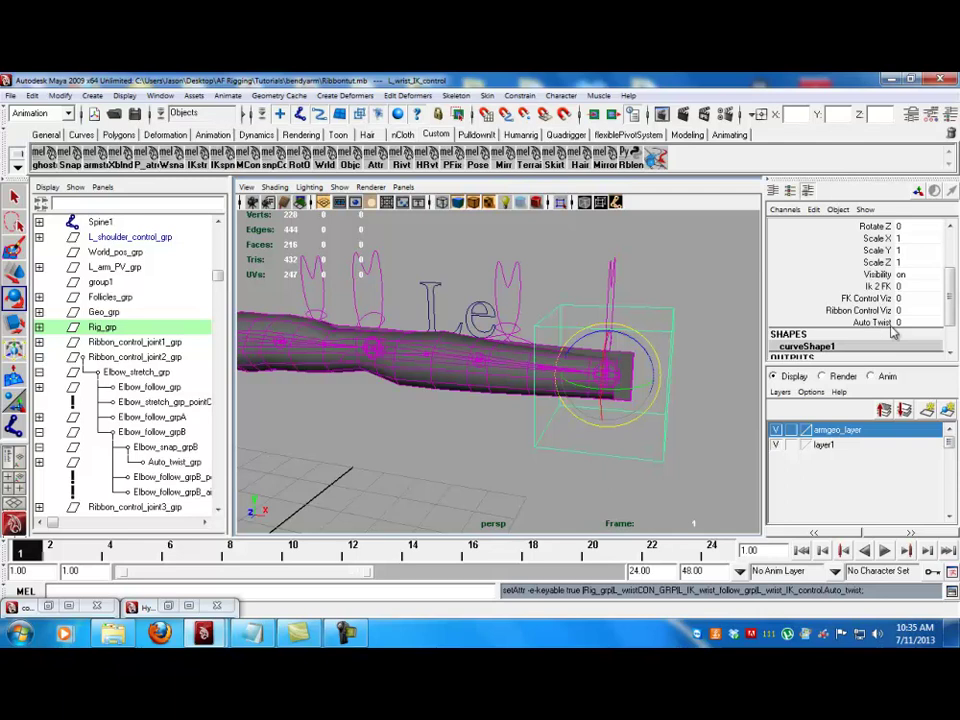
- Load L_wrist_IK_control as the source in the Connection Editor and choose its Auto_twist output
{"action": "left_click", "coordinate": [160, 95]}
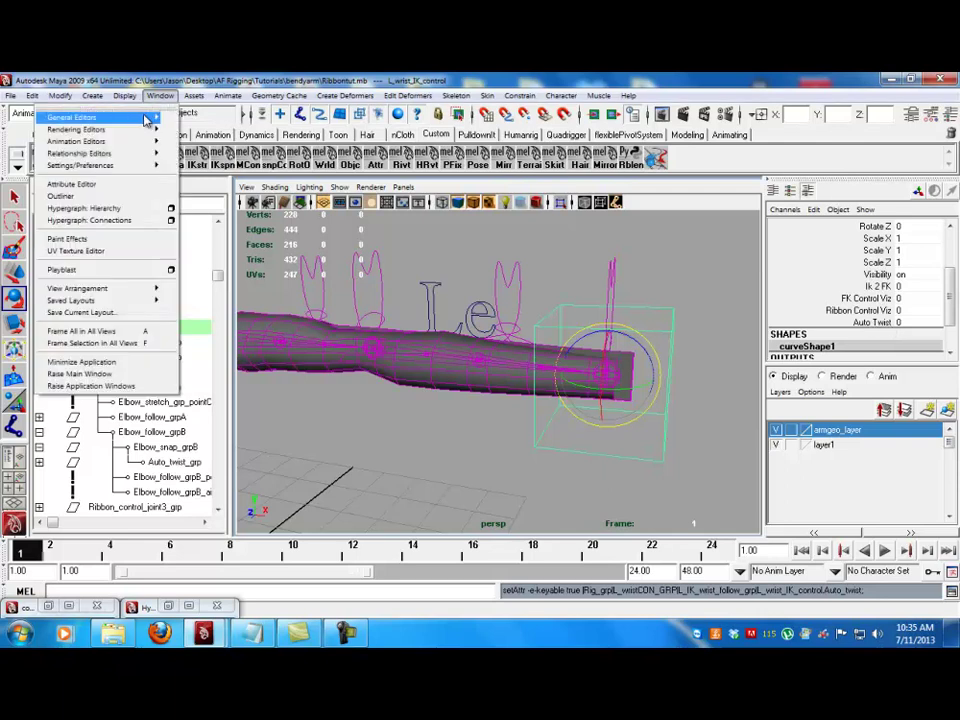
{"action": "mouse_move", "coordinate": [145, 120]}
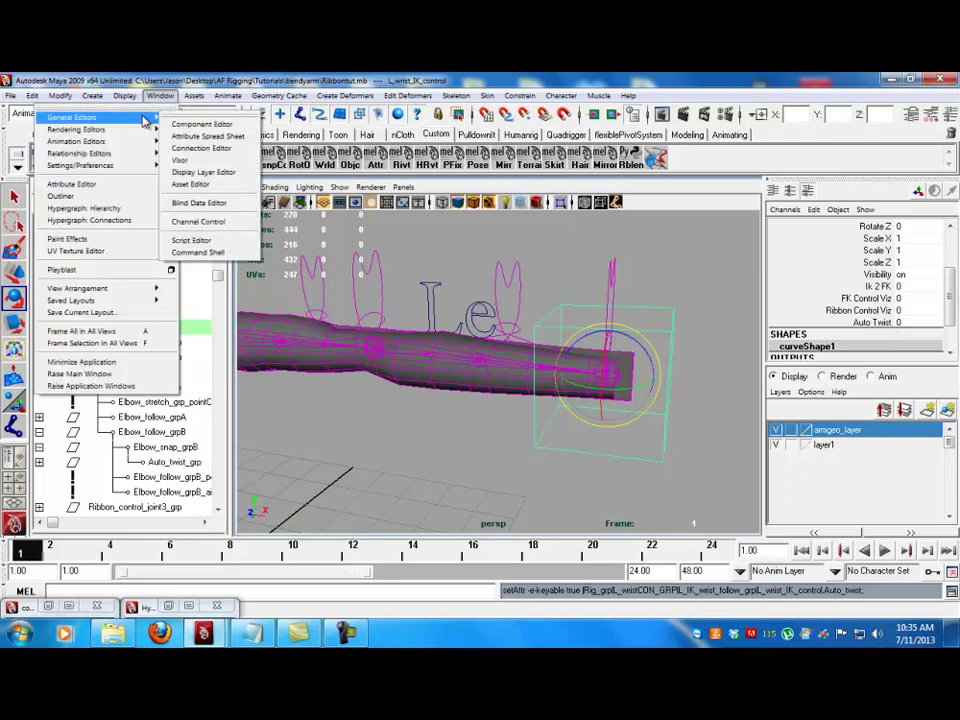
{"action": "left_click", "coordinate": [210, 149]}
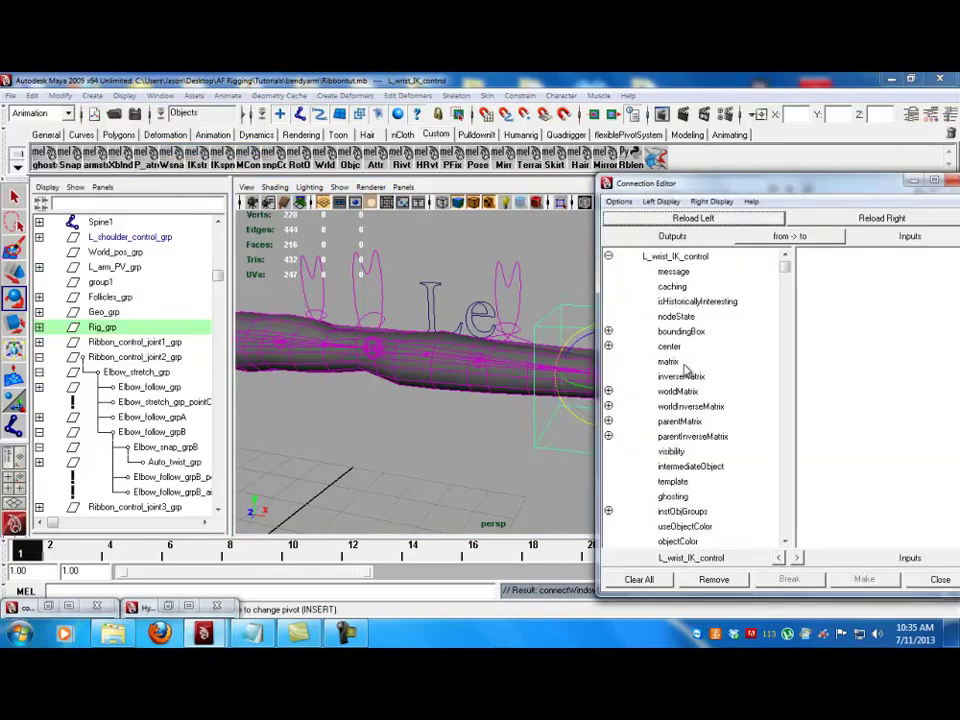
{"action": "scroll", "coordinate": [690, 370], "scroll_direction": "down", "scroll_amount": 15}
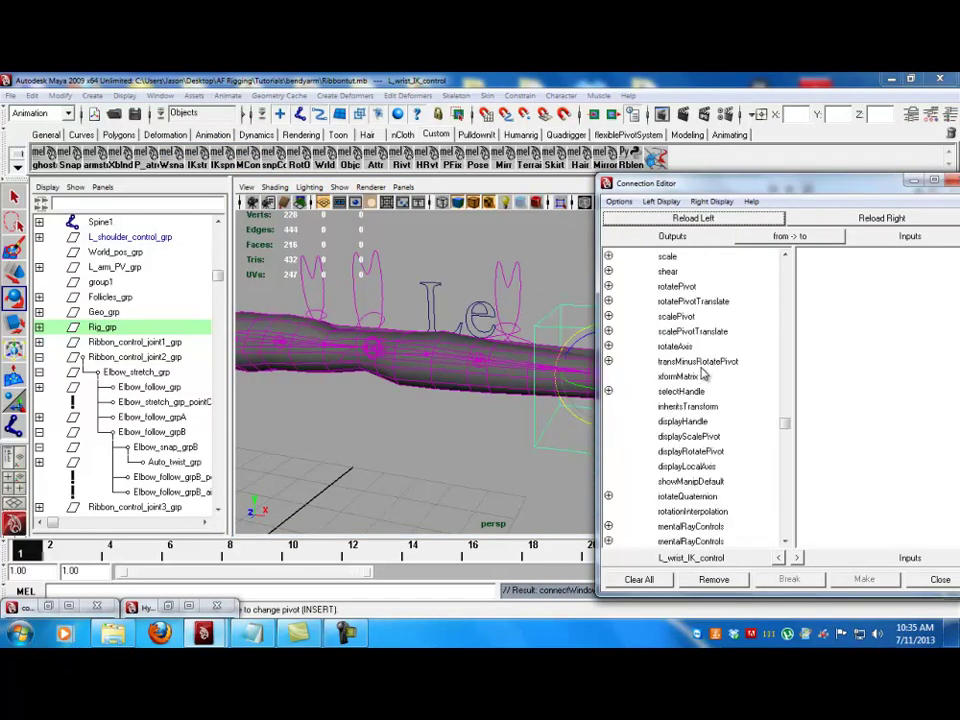
{"action": "left_click", "coordinate": [655, 406]}
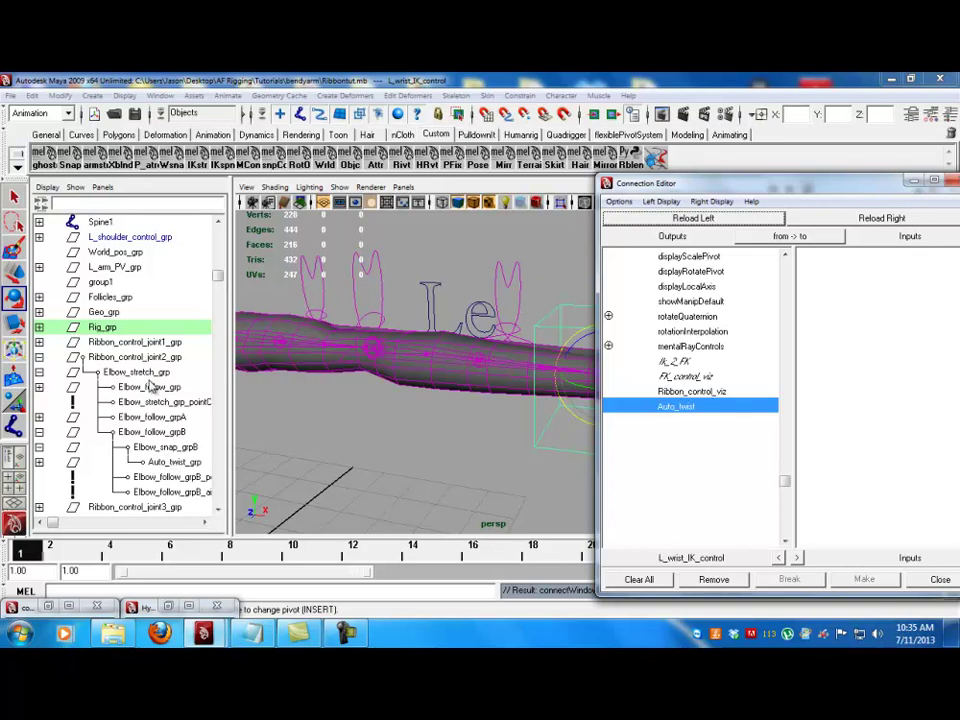
- Connect Auto_twist to the L_wristW1 weight of Auto_twist_grp's orient constraint and put the Connection Editor away
{"action": "left_click", "coordinate": [175, 463]}
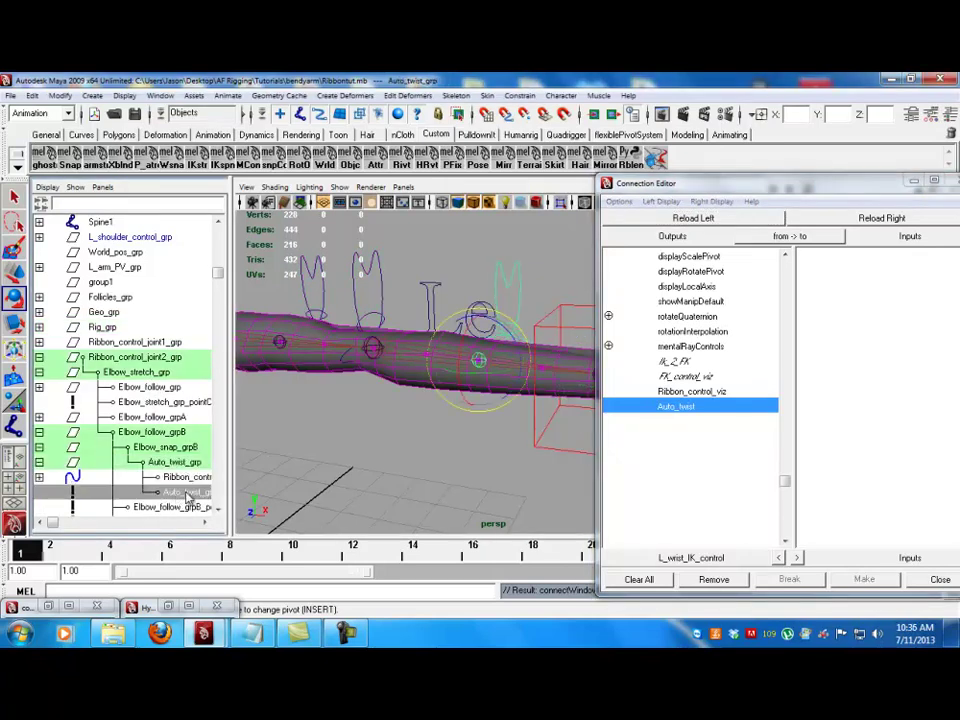
{"action": "left_click", "coordinate": [186, 492]}
{"action": "left_click", "coordinate": [881, 218]}
{"action": "scroll", "coordinate": [876, 493], "scroll_direction": "down", "scroll_amount": 10}
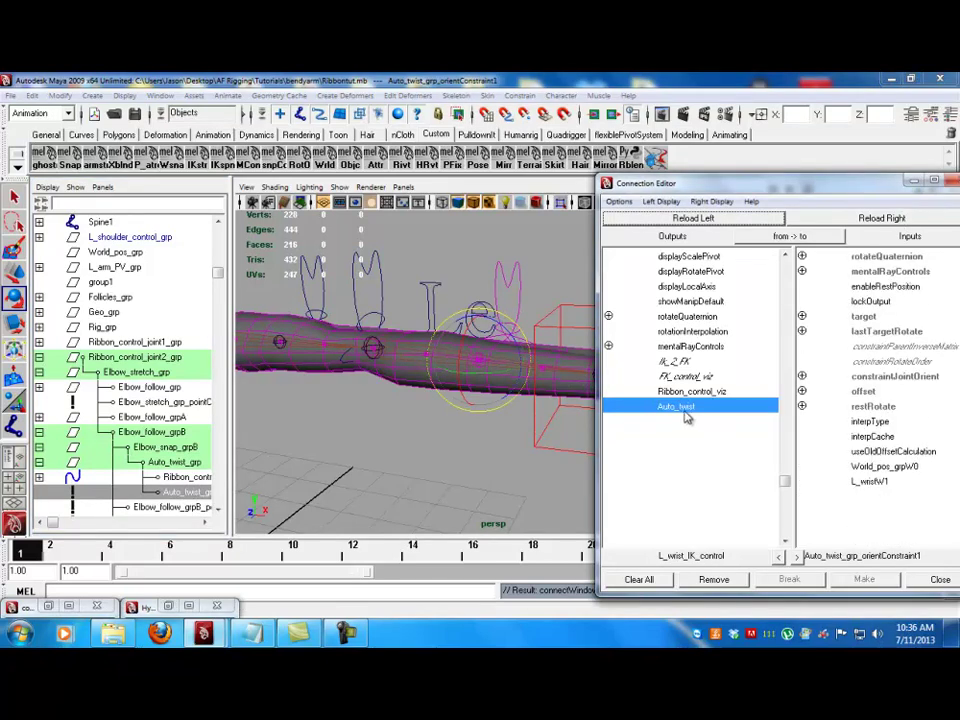
{"action": "left_click", "coordinate": [876, 484]}
{"action": "left_click", "coordinate": [913, 181]}
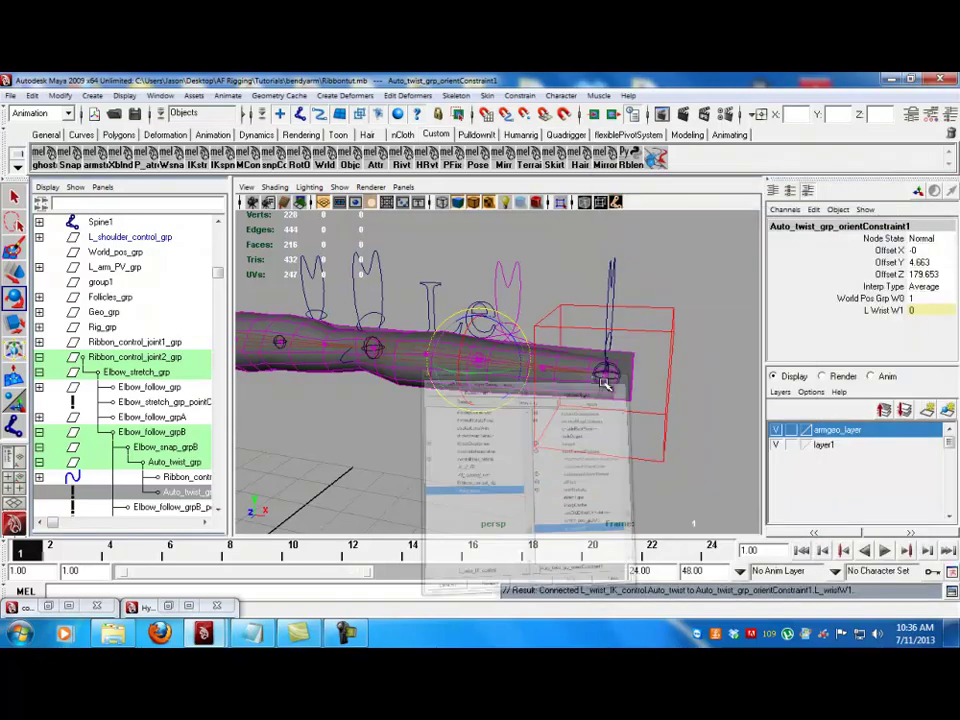
- Orient constrain the L_wrist joint to L_wrist_IK_control on all axes with Maintain offset on
{"action": "left_click", "coordinate": [645, 453]}
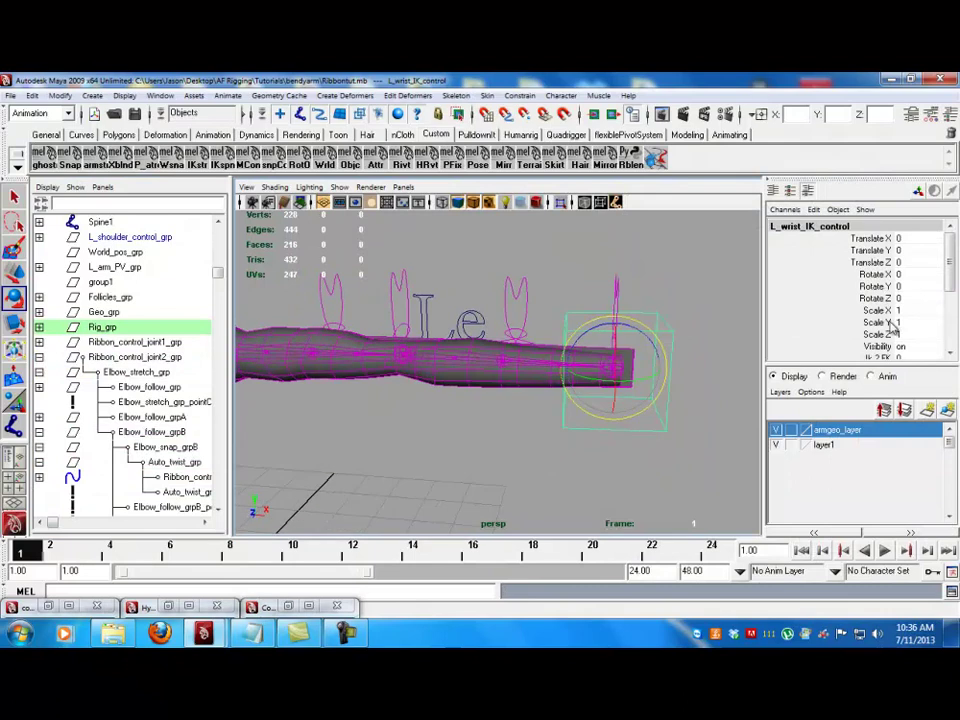
{"action": "scroll", "coordinate": [895, 323], "scroll_direction": "down", "scroll_amount": 3}
{"action": "left_click_drag", "start_coordinate": [583, 375], "coordinate": [663, 445], "text": "alt"}
{"action": "middle_click_drag", "start_coordinate": [663, 445], "coordinate": [521, 452], "text": "alt"}
{"action": "scroll", "coordinate": [516, 405], "scroll_direction": "up", "scroll_amount": 5}
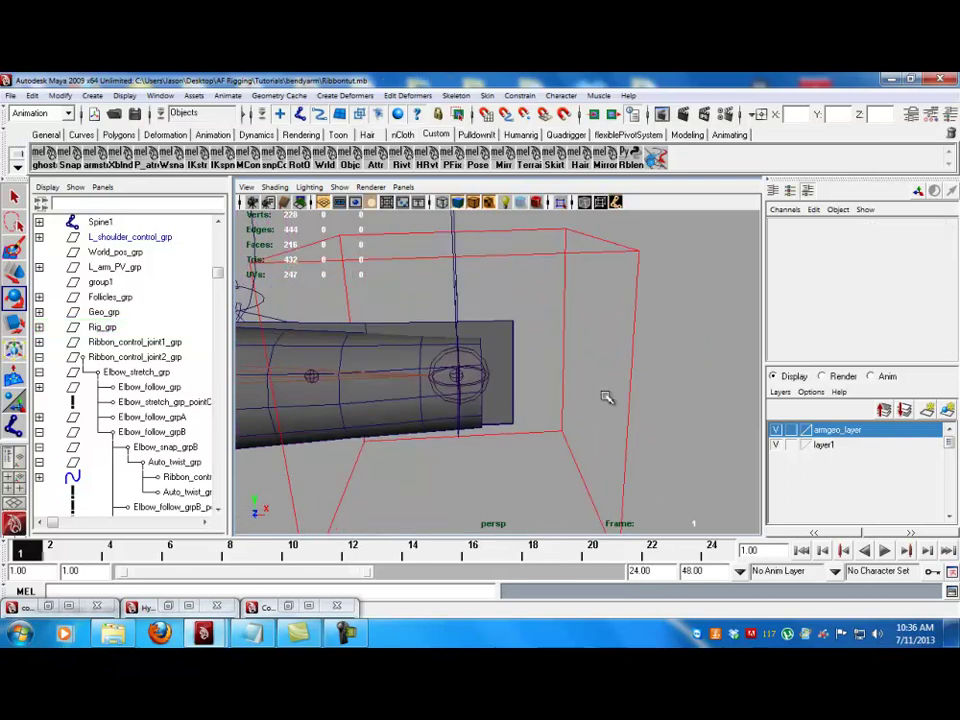
{"action": "left_click", "coordinate": [572, 410]}
{"action": "left_click", "coordinate": [572, 410]}
{"action": "scroll", "coordinate": [574, 422], "scroll_direction": "up", "scroll_amount": 3}
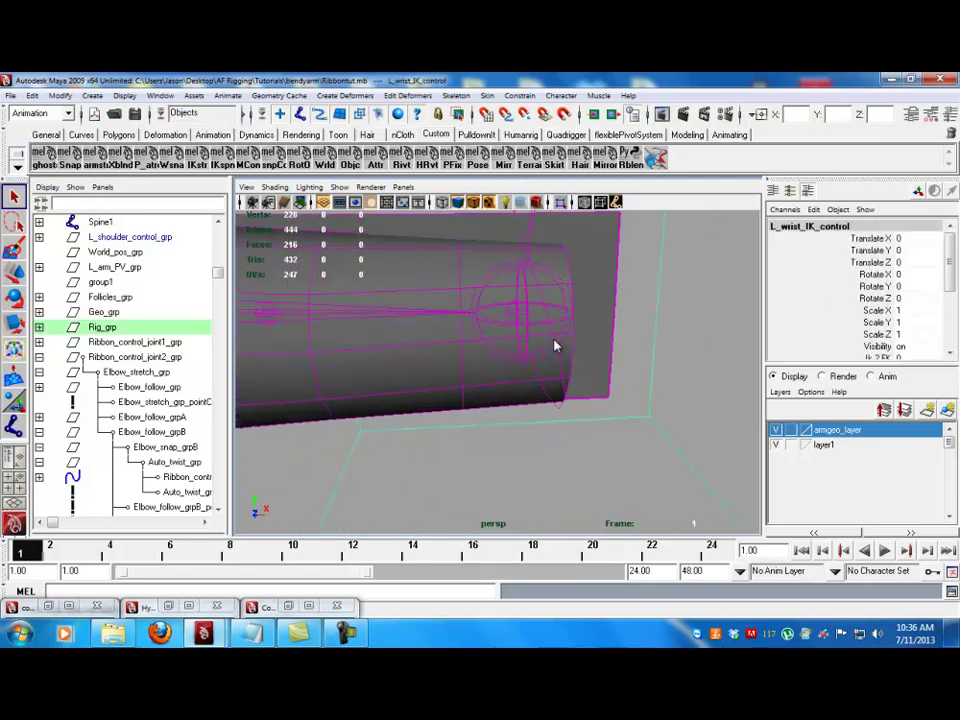
{"action": "left_click", "coordinate": [566, 308]}
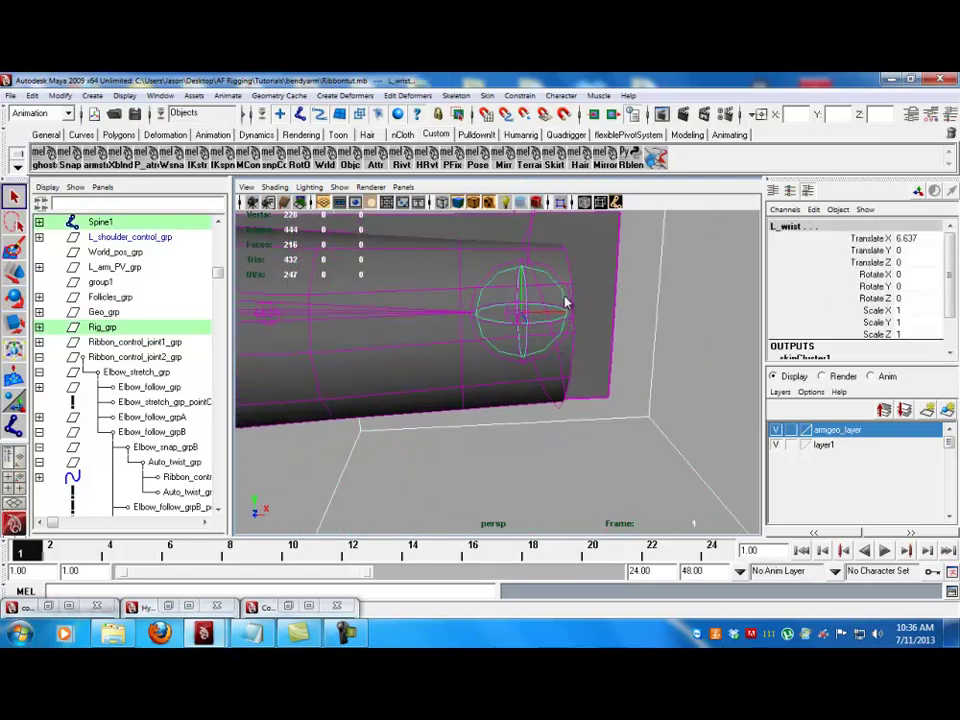
{"action": "left_click", "coordinate": [520, 97]}
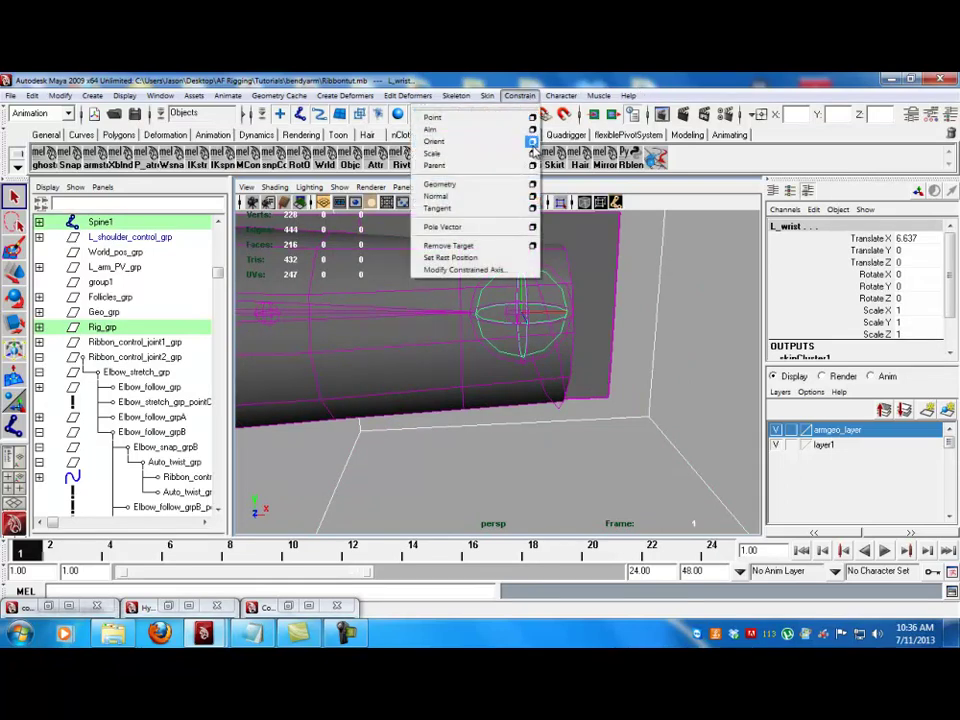
{"action": "left_click", "coordinate": [533, 142]}
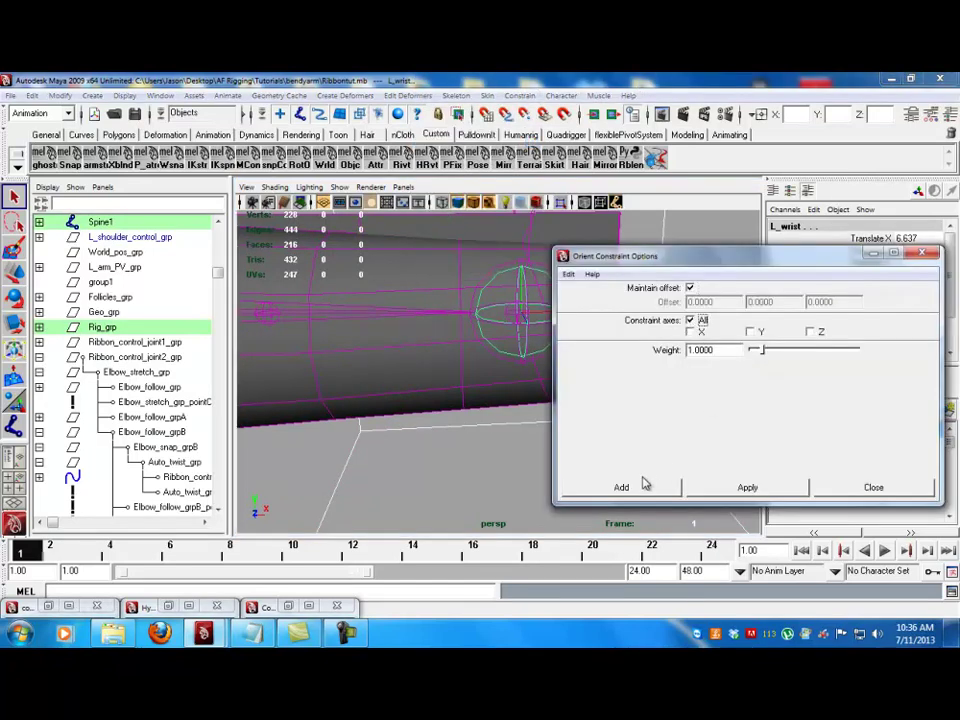
{"action": "left_click", "coordinate": [622, 482]}
- Test the forearm twist by rotating L_wrist_IK_control about 61 degrees in X and raising Auto Twist to about 9.3
{"action": "right_click_drag", "start_coordinate": [690, 405], "coordinate": [529, 381], "text": "alt"}
{"action": "left_click", "coordinate": [582, 386]}
{"action": "key", "text": "e"}
{"action": "left_click_drag", "start_coordinate": [521, 379], "coordinate": [583, 328]}
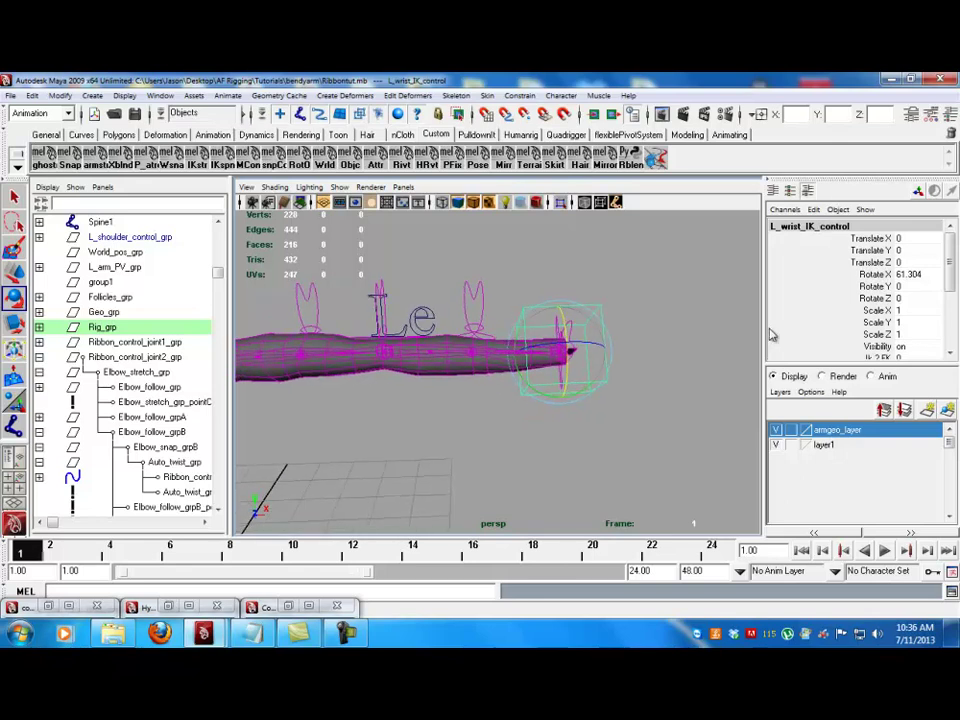
{"action": "scroll", "coordinate": [880, 345], "scroll_direction": "down", "scroll_amount": 2}
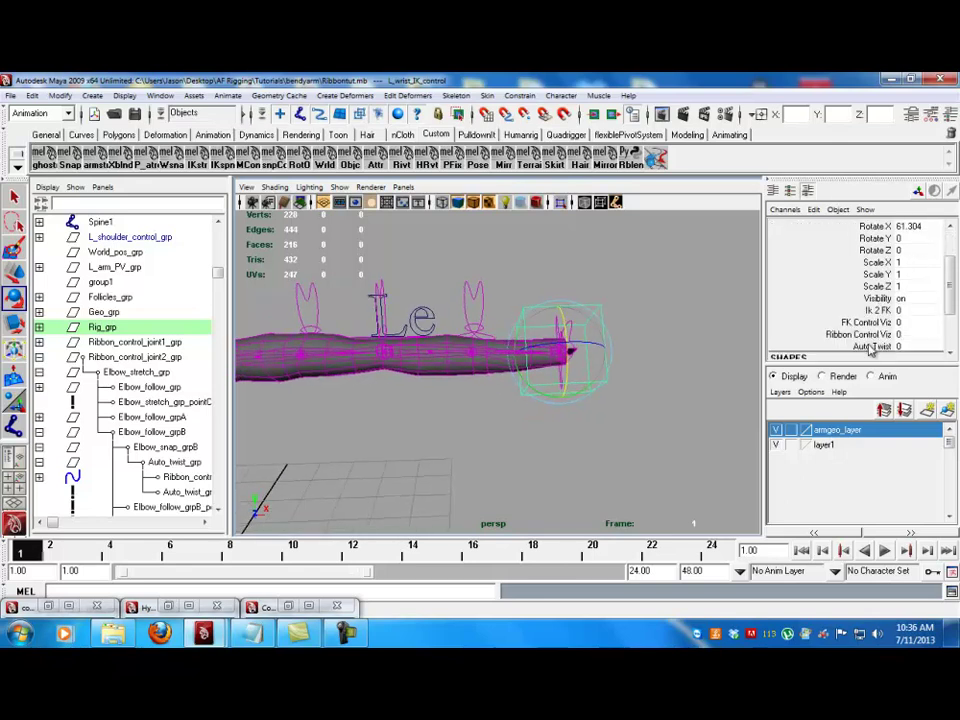
{"action": "left_click", "coordinate": [870, 346]}
{"action": "middle_click_drag", "start_coordinate": [565, 399], "coordinate": [638, 399]}
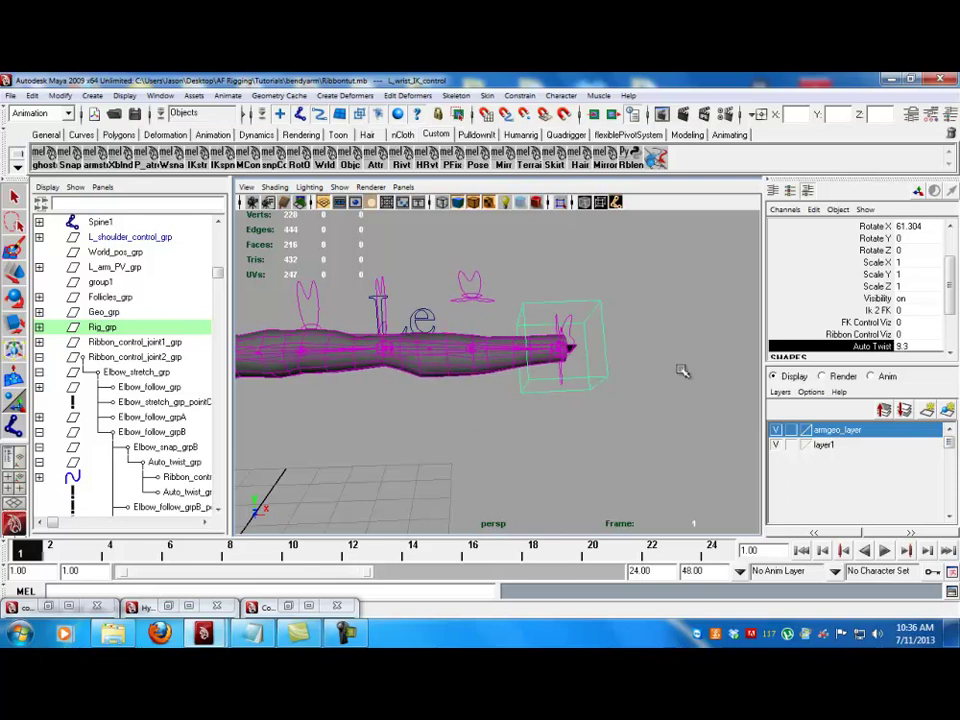
- Try rotating L_wrist_IK_control further around X with Auto Twist raised, and undo the rotation
{"action": "key", "text": "ctrl+z"}
{"action": "key", "text": "e"}
{"action": "left_click_drag", "start_coordinate": [562, 305], "coordinate": [552, 383]}
{"action": "key", "text": "ctrl+z"}
{"action": "key", "text": "ctrl+z"}
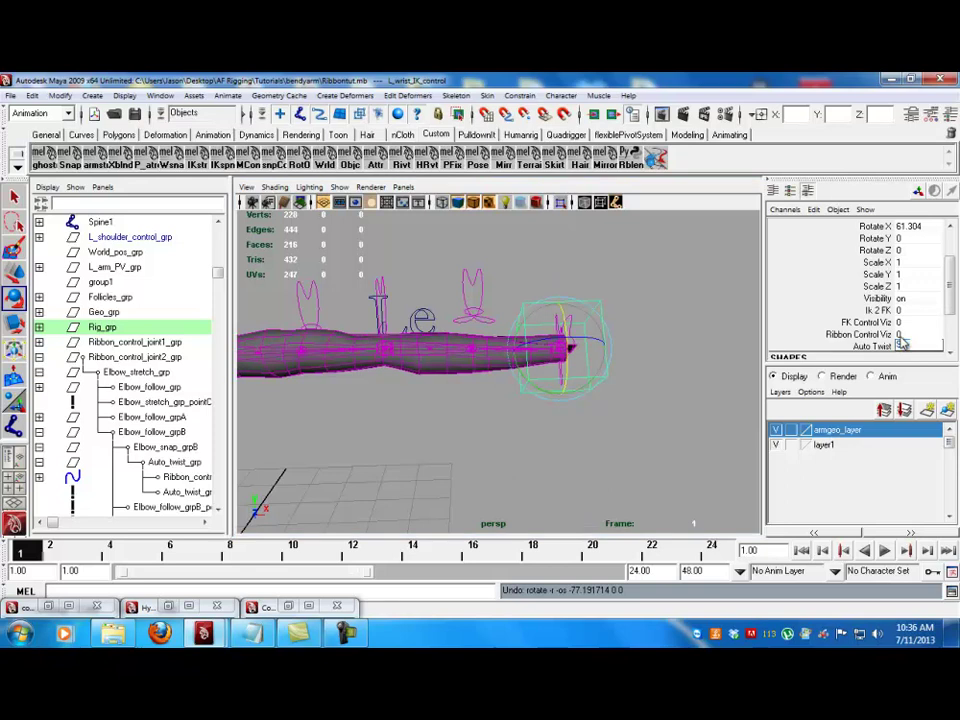
- Reset Auto Twist and set Rotate X to 0 on L_wrist_IK_control
{"action": "left_click", "coordinate": [602, 375]}
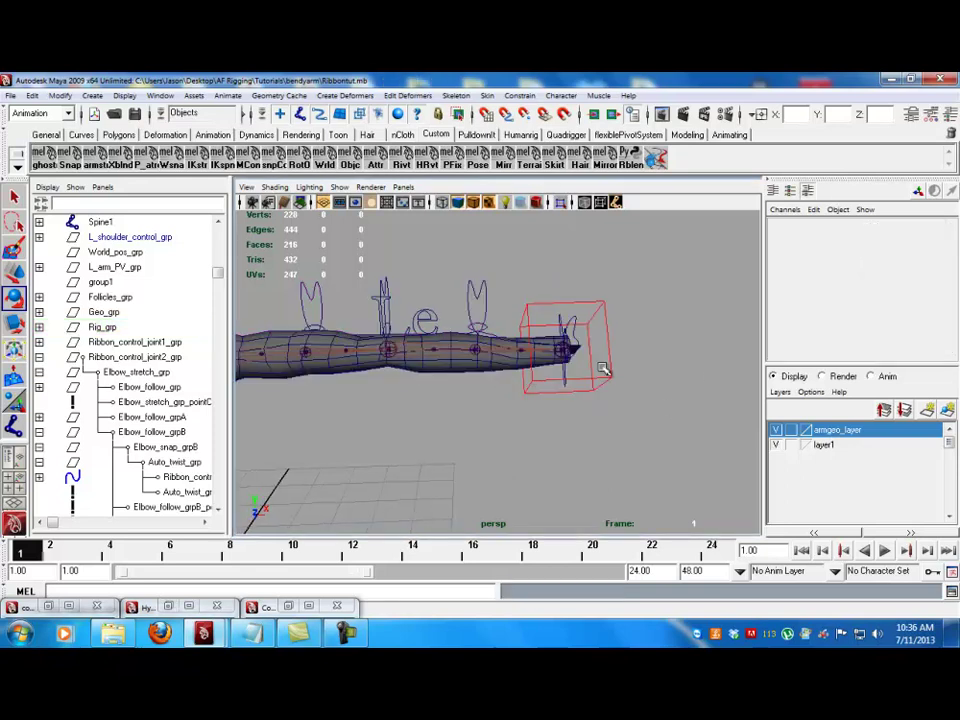
{"action": "left_click", "coordinate": [612, 374]}
{"action": "left_click", "coordinate": [898, 274]}
{"action": "type", "text": "0"}
{"action": "key", "text": "Return"}
{"action": "left_click_drag", "start_coordinate": [628, 364], "coordinate": [570, 357], "text": "alt"}
{"action": "left_click_drag", "start_coordinate": [640, 355], "coordinate": [485, 349], "text": "alt"}
{"action": "scroll", "coordinate": [478, 360], "scroll_direction": "up", "scroll_amount": 2}
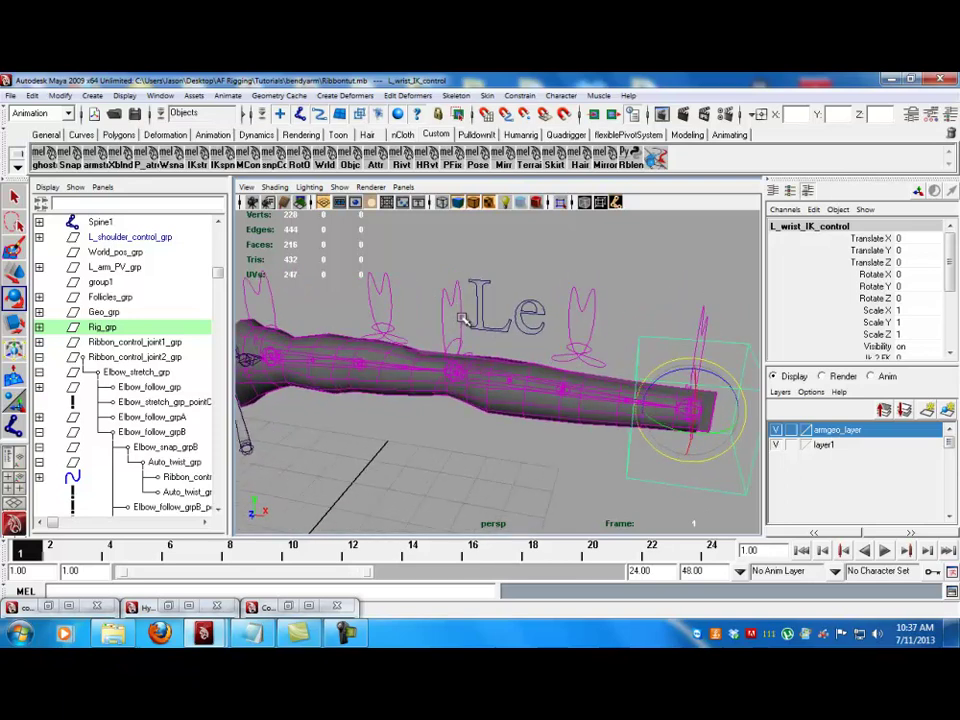
- Locate Elbow_snap_grp above the middle ribbon control and reveal the L_elbow joint with its child nodes in the Outliner
{"action": "left_click", "coordinate": [464, 318]}
{"action": "key", "text": "Up"}
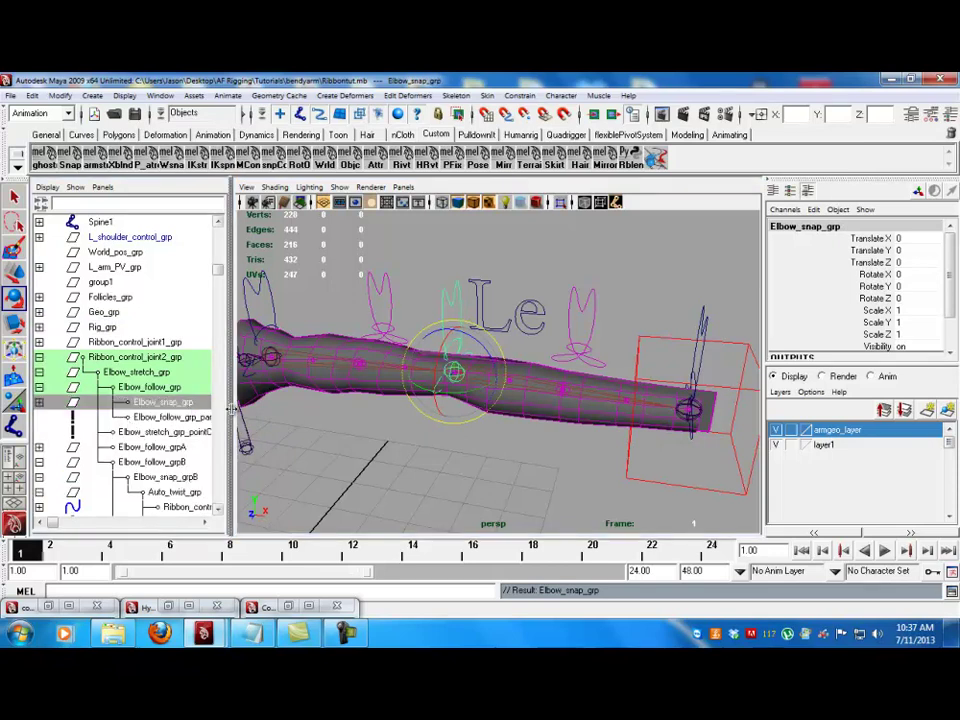
{"action": "left_click_drag", "start_coordinate": [230, 408], "coordinate": [276, 408]}
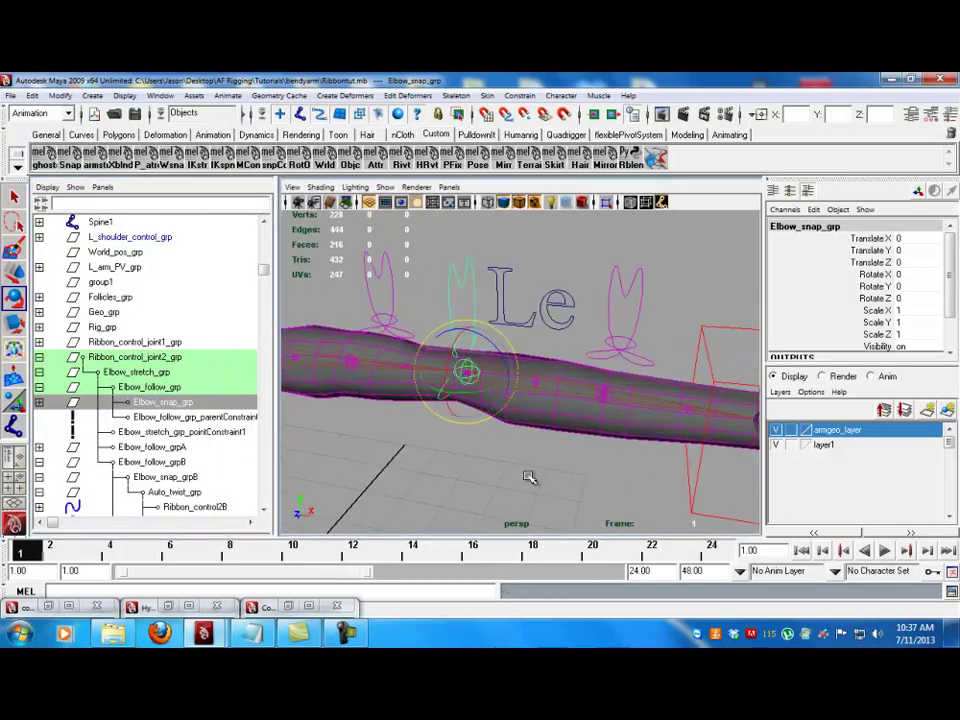
{"action": "left_click", "coordinate": [565, 388]}
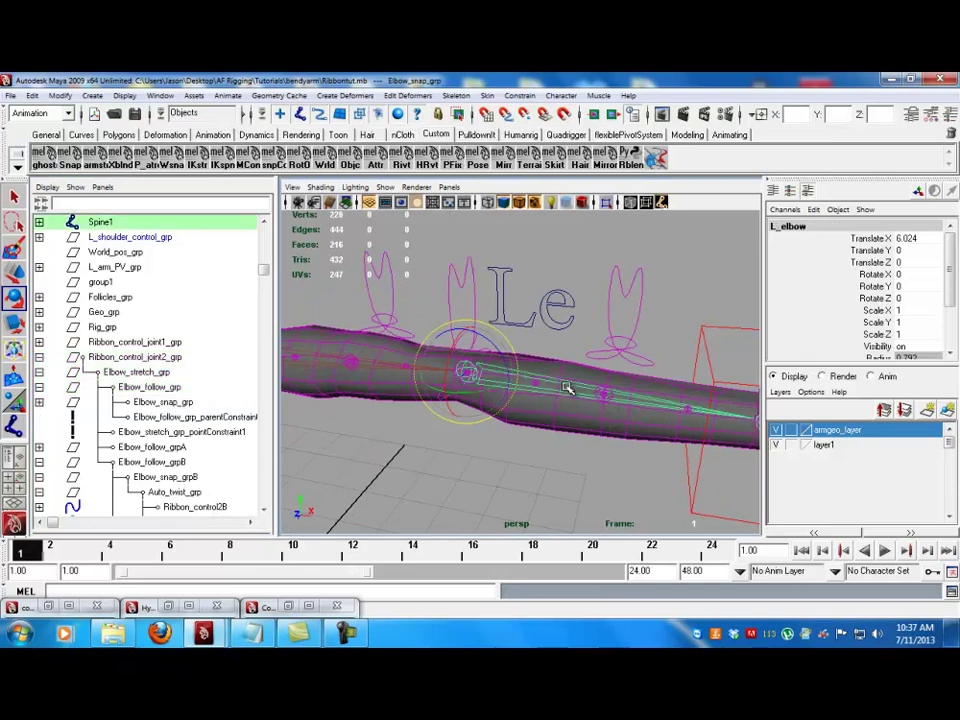
{"action": "key", "text": "Up"}
{"action": "key", "text": "Up"}
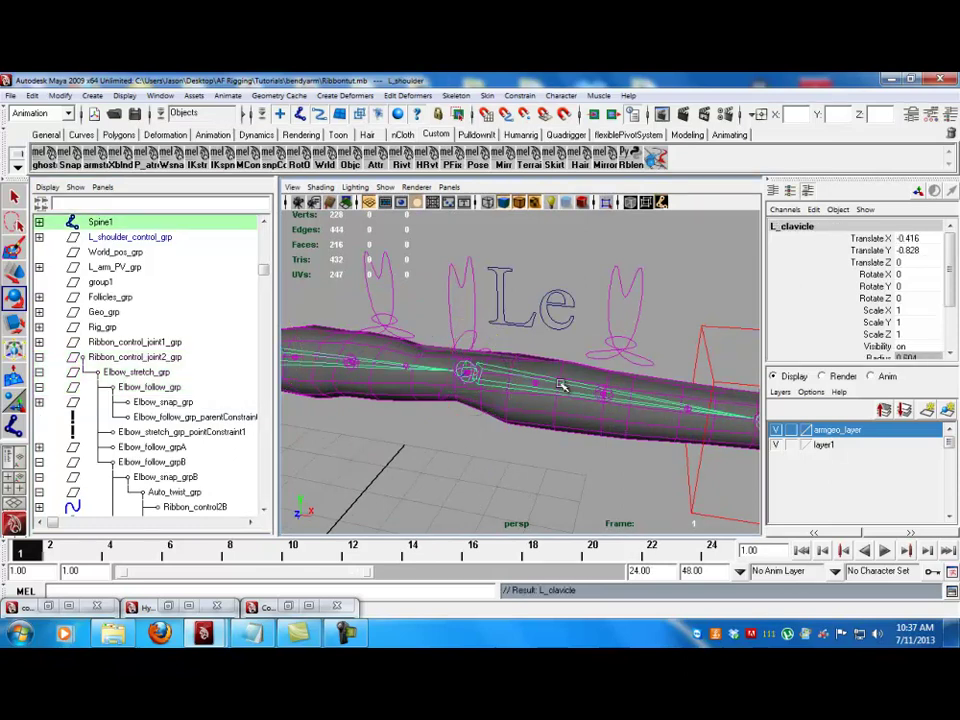
{"action": "key", "text": "Down"}
{"action": "key", "text": "Down"}
{"action": "key", "text": "Down"}
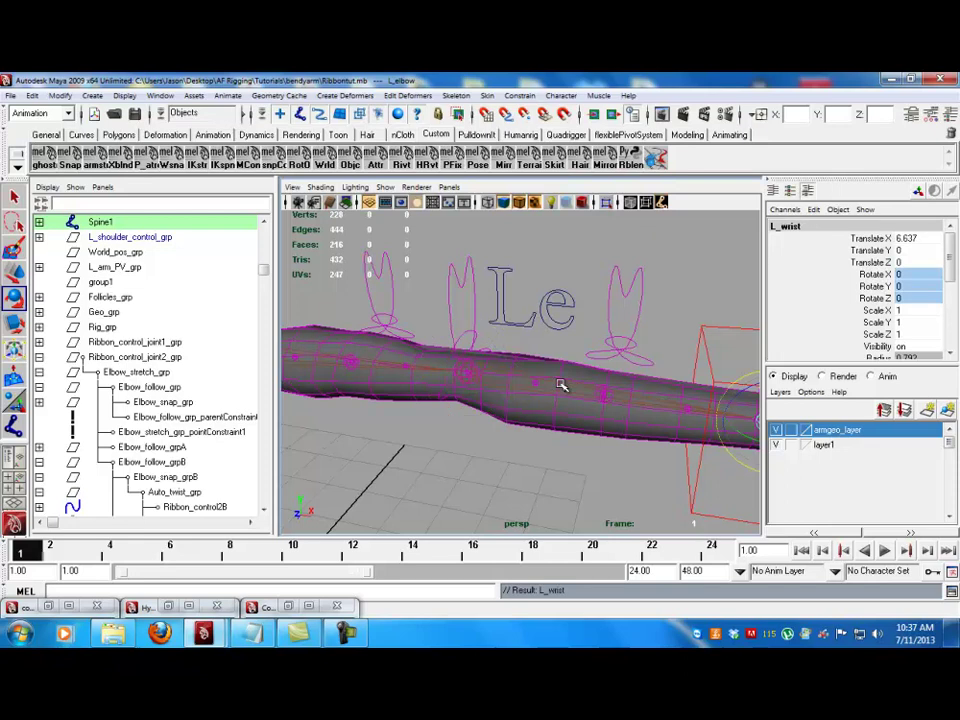
{"action": "key", "text": "Up"}
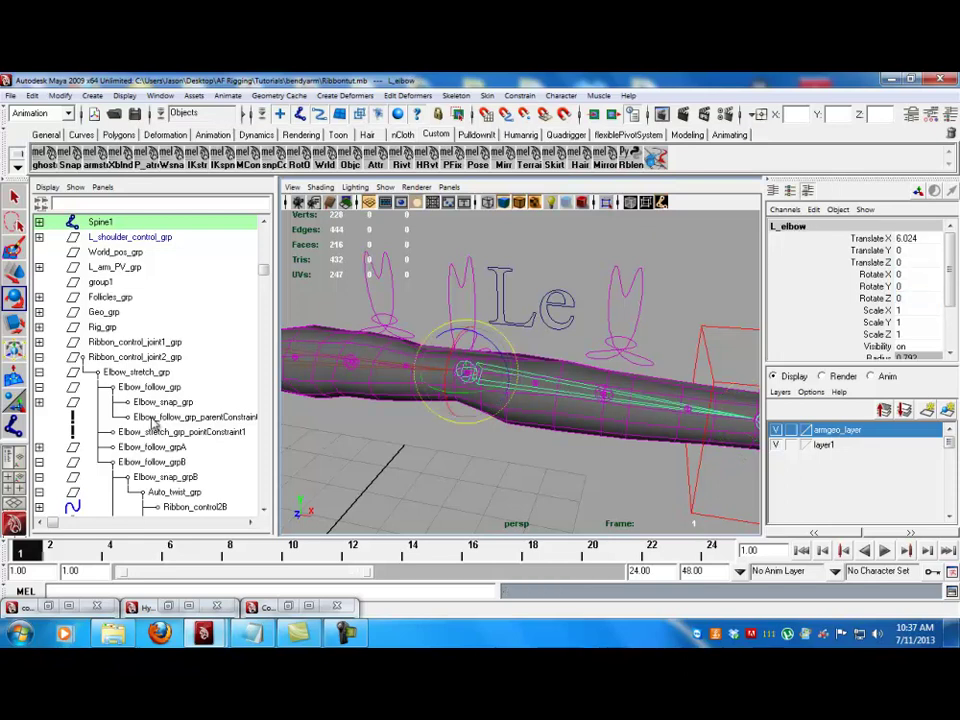
{"action": "key", "text": "f"}
{"action": "left_click", "coordinate": [39, 283]}
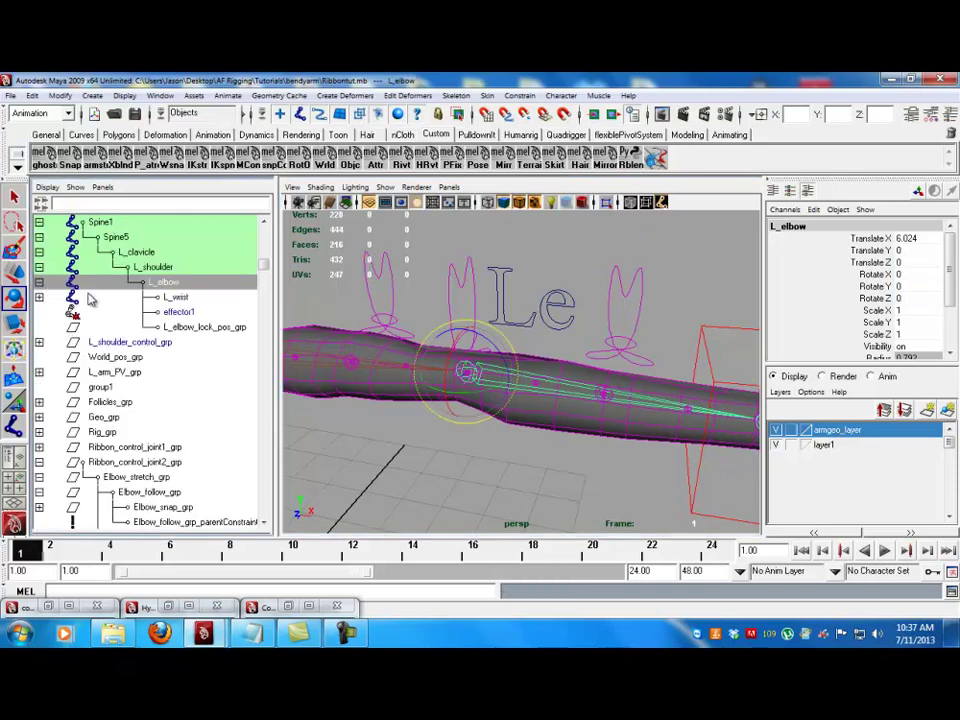
- Point constrain Elbow_snap_grp to both L_elbow_lock_pos_grp and L_arm_PV on all axes with Maintain offset off
{"action": "left_click", "coordinate": [193, 328]}
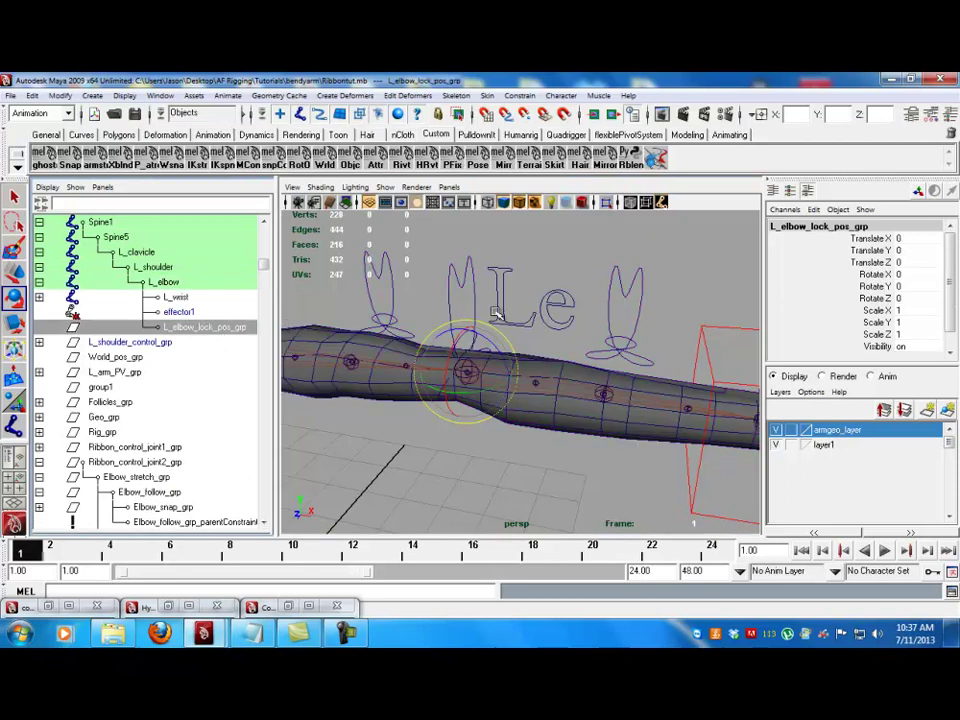
{"action": "left_click", "coordinate": [571, 301], "text": "shift"}
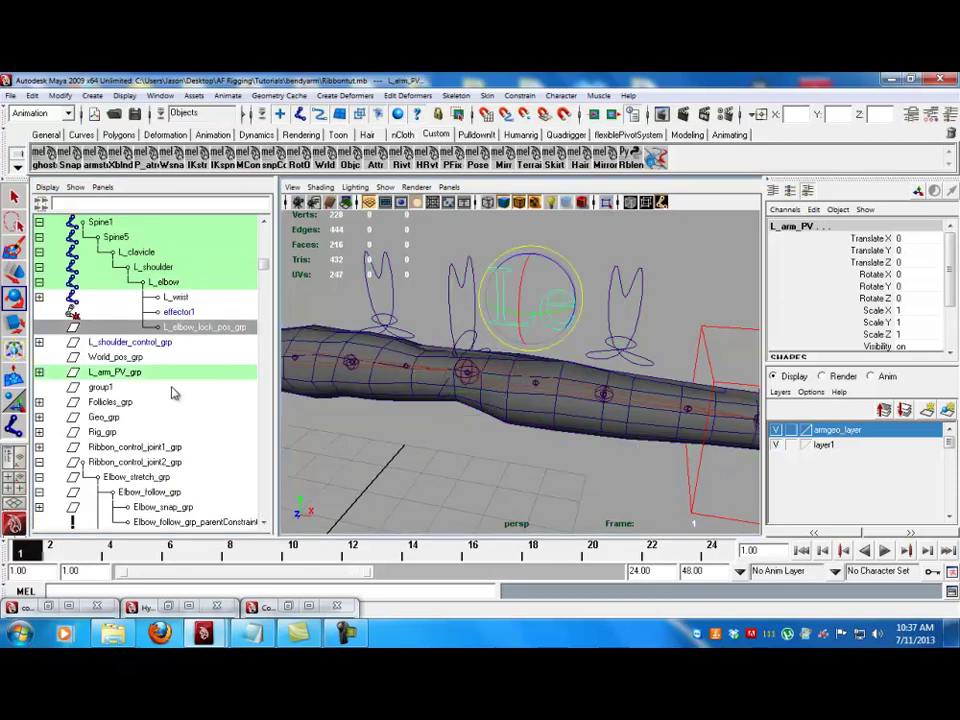
{"action": "scroll", "coordinate": [154, 408], "scroll_direction": "down", "scroll_amount": 3}
{"action": "left_click", "coordinate": [175, 435], "text": "ctrl"}
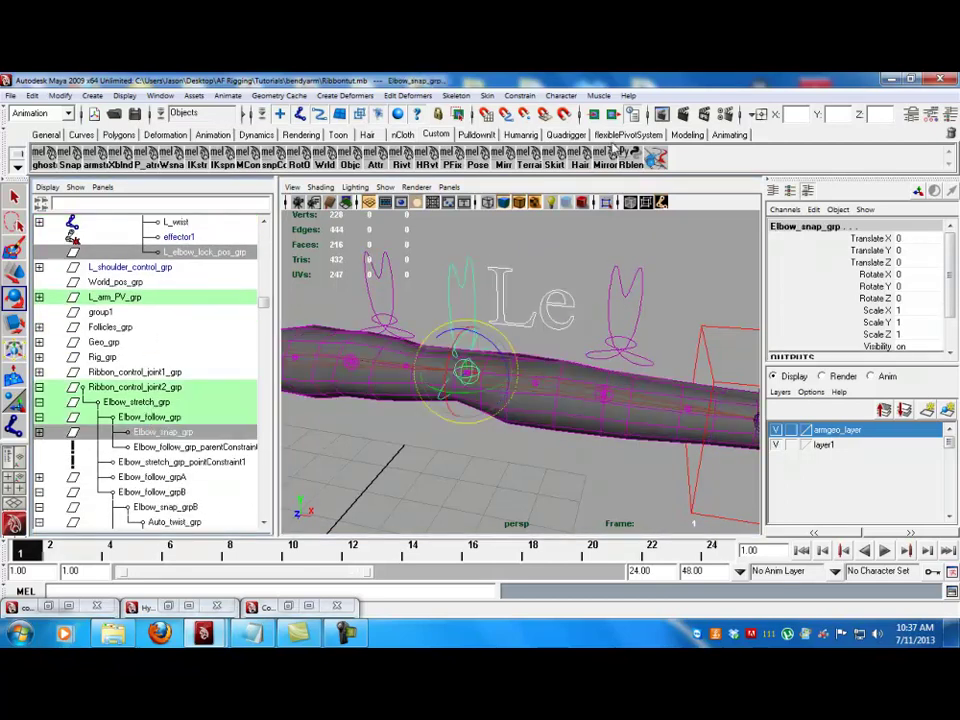
{"action": "left_click", "coordinate": [519, 95]}
{"action": "left_click", "coordinate": [532, 117]}
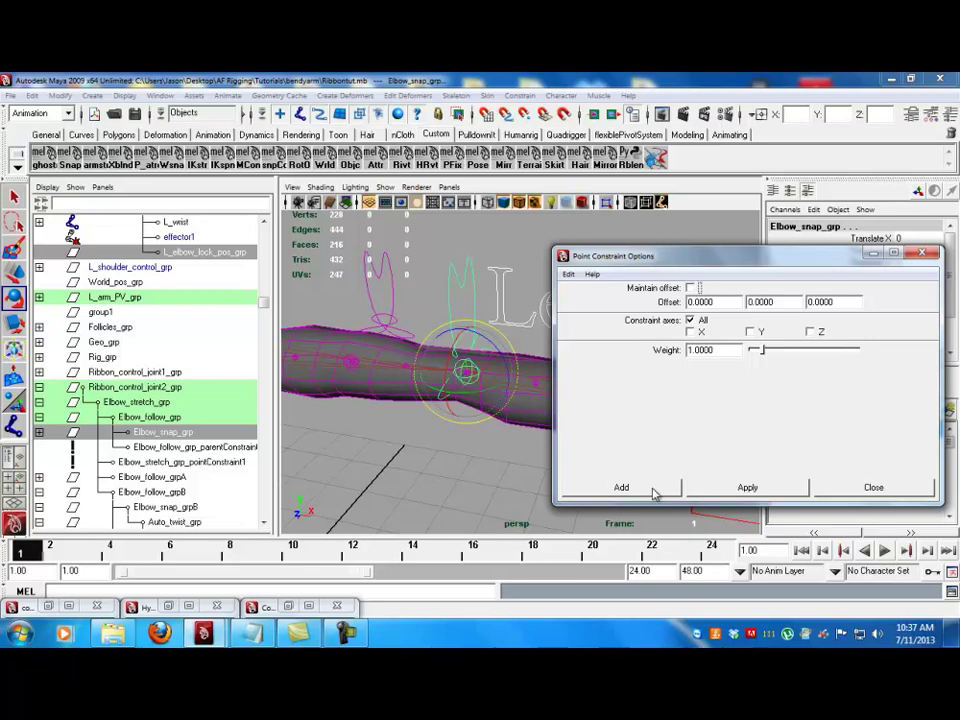
{"action": "left_click", "coordinate": [621, 487]}
- Expand Elbow_snap_grp in the Outliner and select its new point constraint to view the constraint weights
{"action": "left_click_drag", "start_coordinate": [600, 450], "coordinate": [509, 416], "text": "alt"}
{"action": "scroll", "coordinate": [512, 412], "scroll_direction": "up", "scroll_amount": 1}
{"action": "left_click", "coordinate": [567, 358]}
{"action": "left_click", "coordinate": [557, 350]}
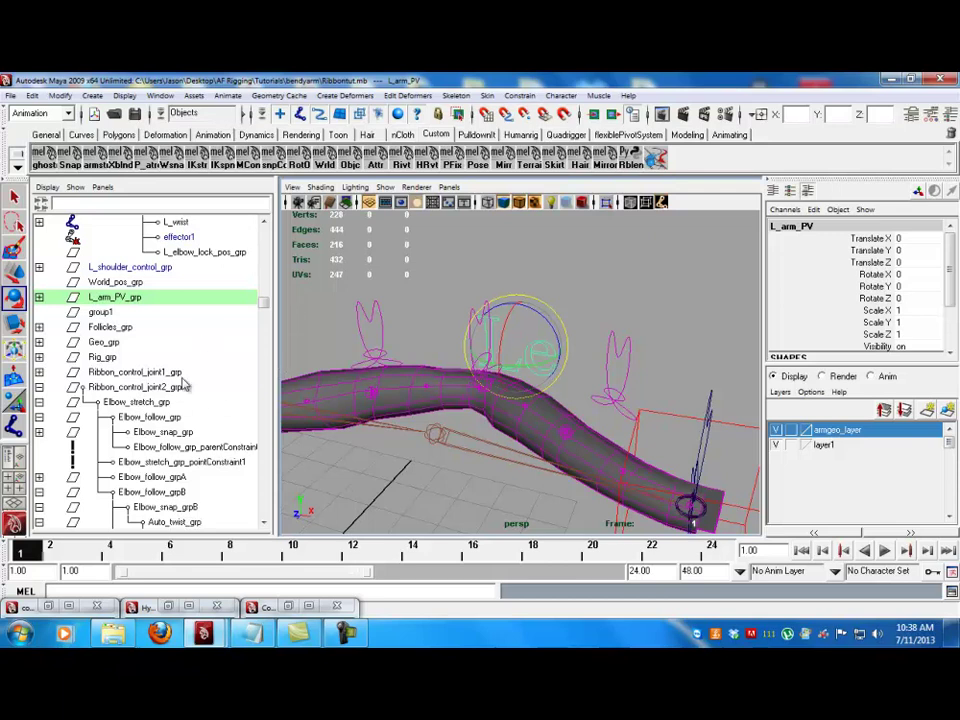
{"action": "scroll", "coordinate": [183, 352], "scroll_direction": "down", "scroll_amount": 1}
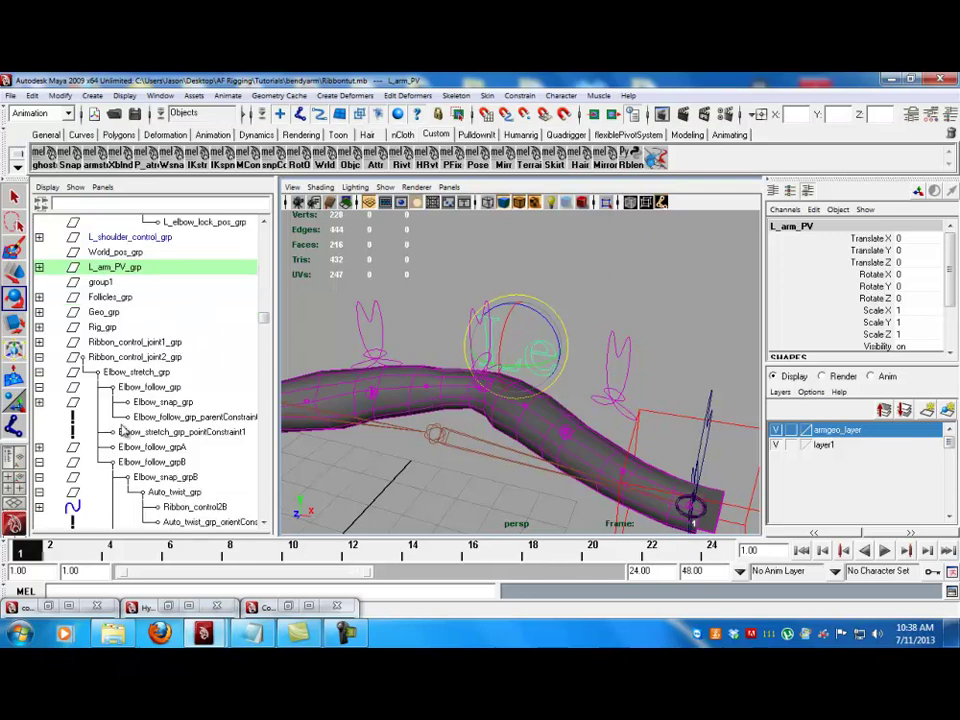
{"action": "left_click", "coordinate": [157, 403]}
{"action": "left_click", "coordinate": [40, 403]}
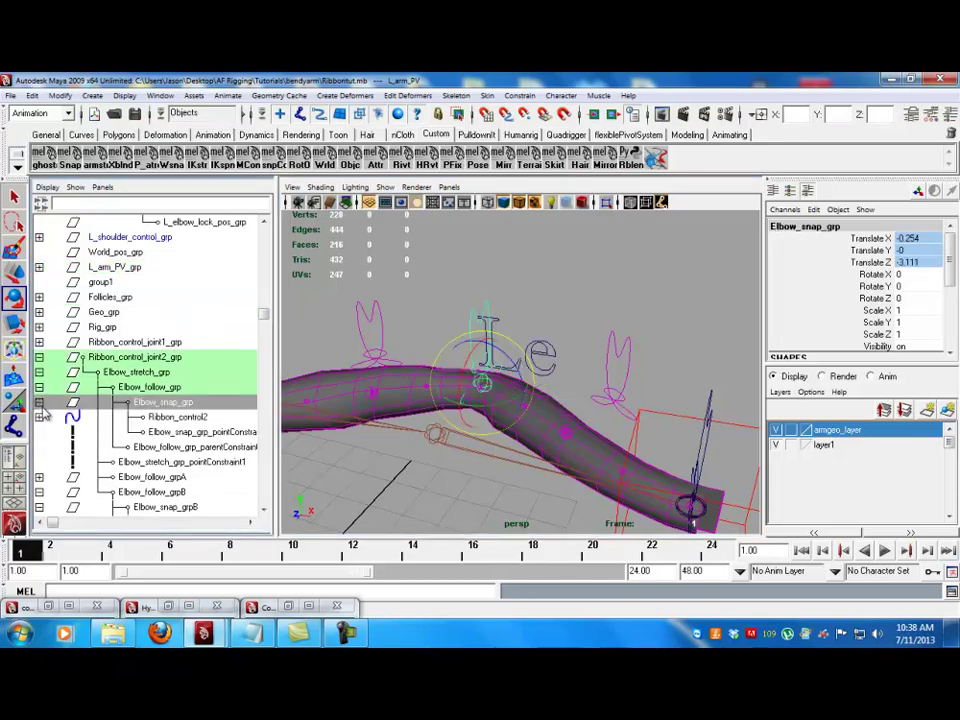
{"action": "left_click", "coordinate": [206, 433]}
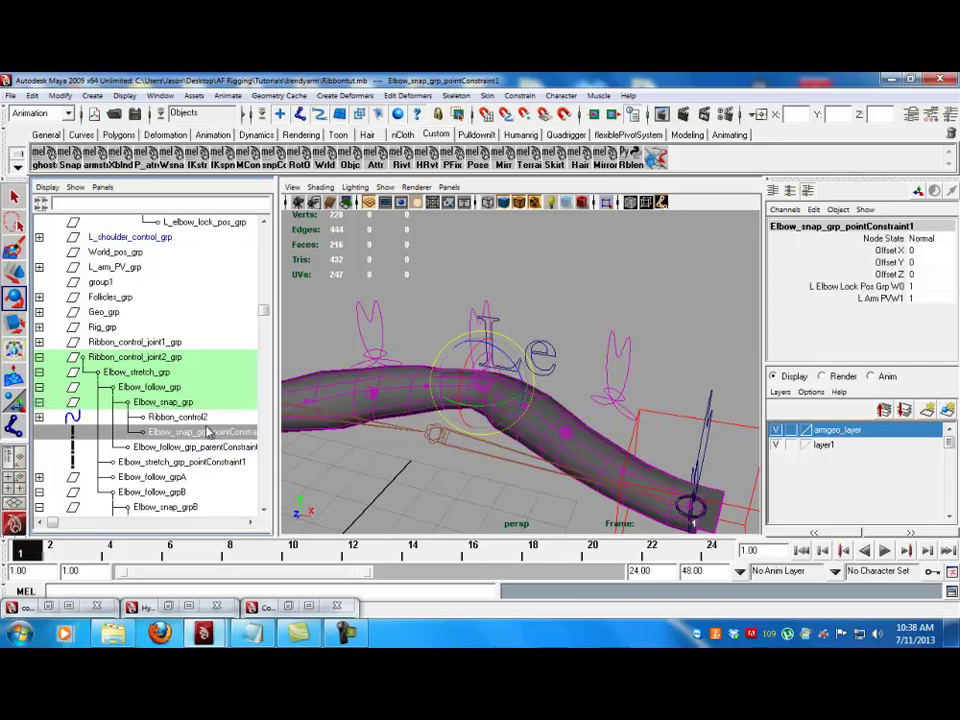
- Graph the Elbow_snap_grp point constraint together with L_arm_PV in the Hypershade work area
{"action": "left_click", "coordinate": [545, 350], "text": "shift"}
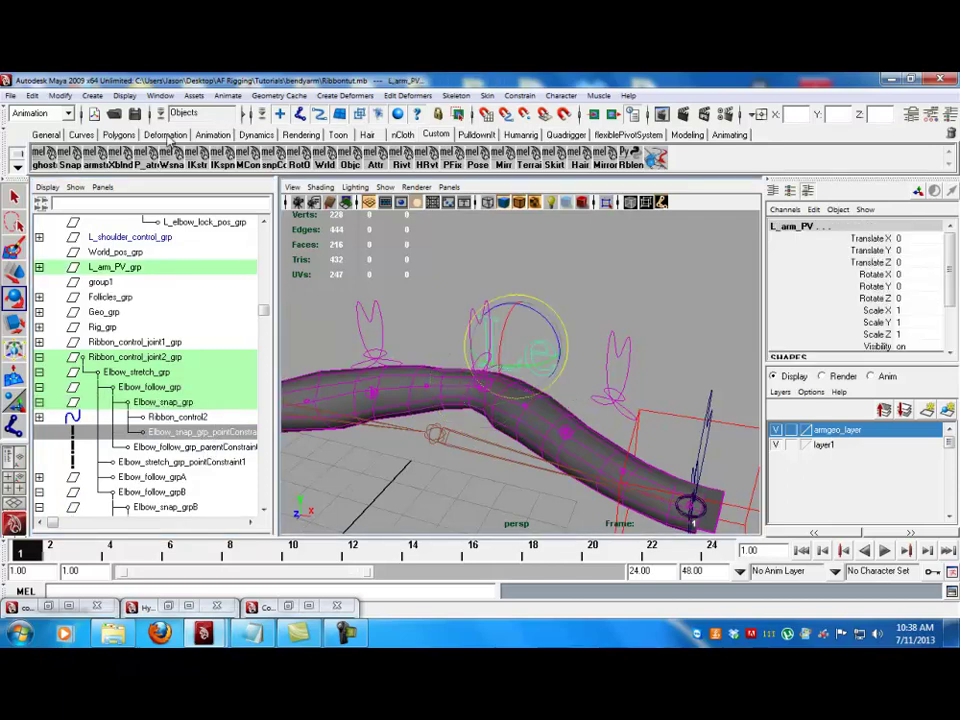
{"action": "left_click", "coordinate": [160, 95]}
{"action": "mouse_move", "coordinate": [100, 129]}
{"action": "left_click", "coordinate": [236, 161]}
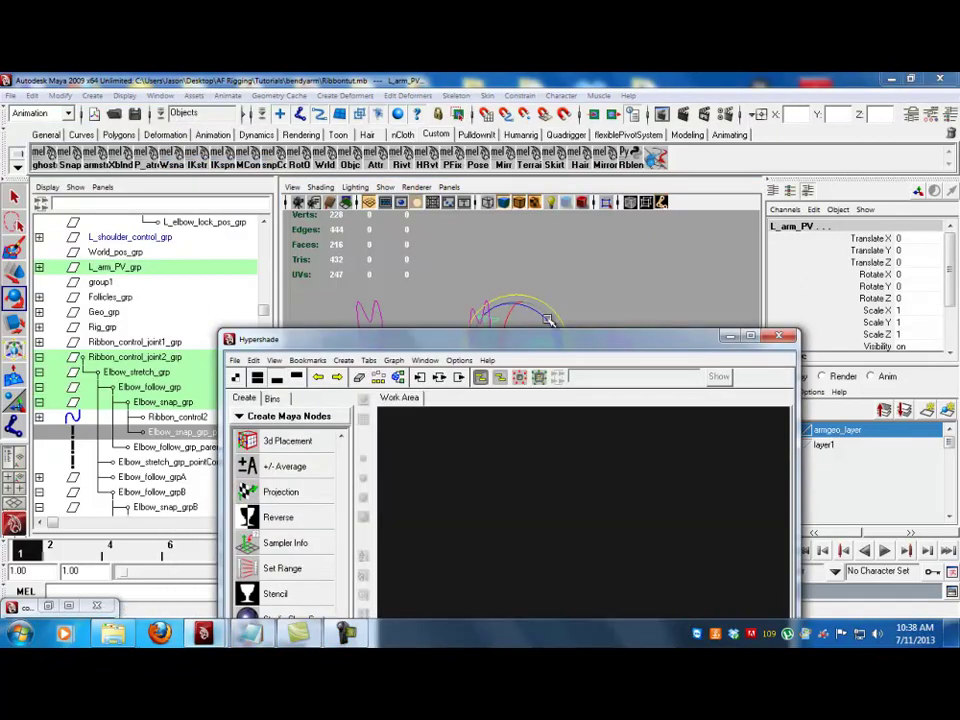
{"action": "left_click", "coordinate": [425, 360]}
{"action": "mouse_move", "coordinate": [394, 360]}
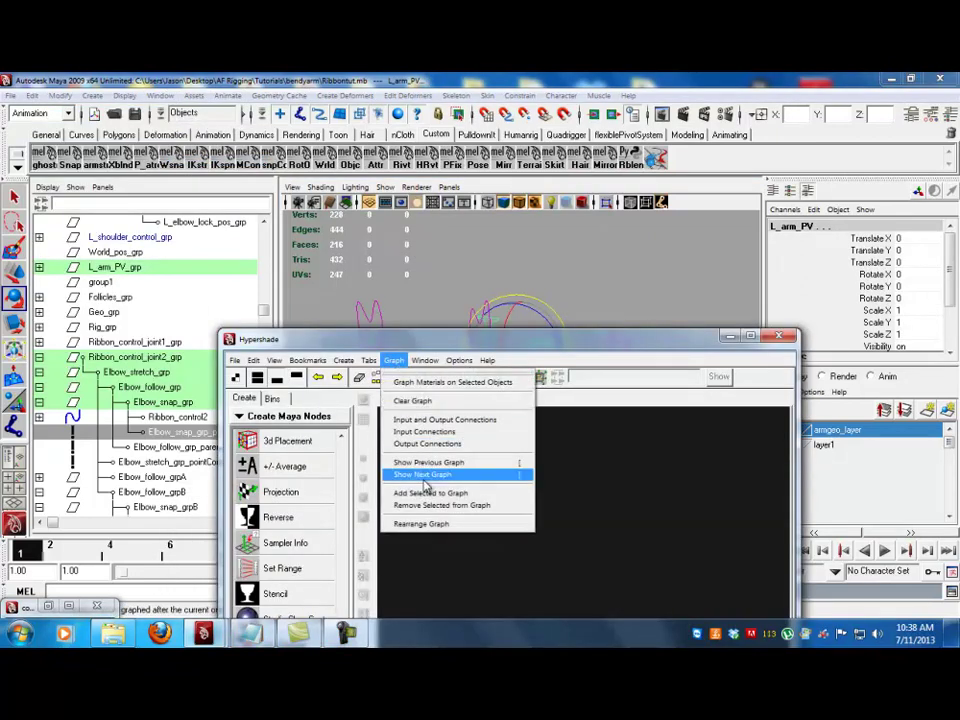
{"action": "left_click", "coordinate": [407, 491]}
{"action": "left_click_drag", "start_coordinate": [500, 339], "coordinate": [455, 214]}
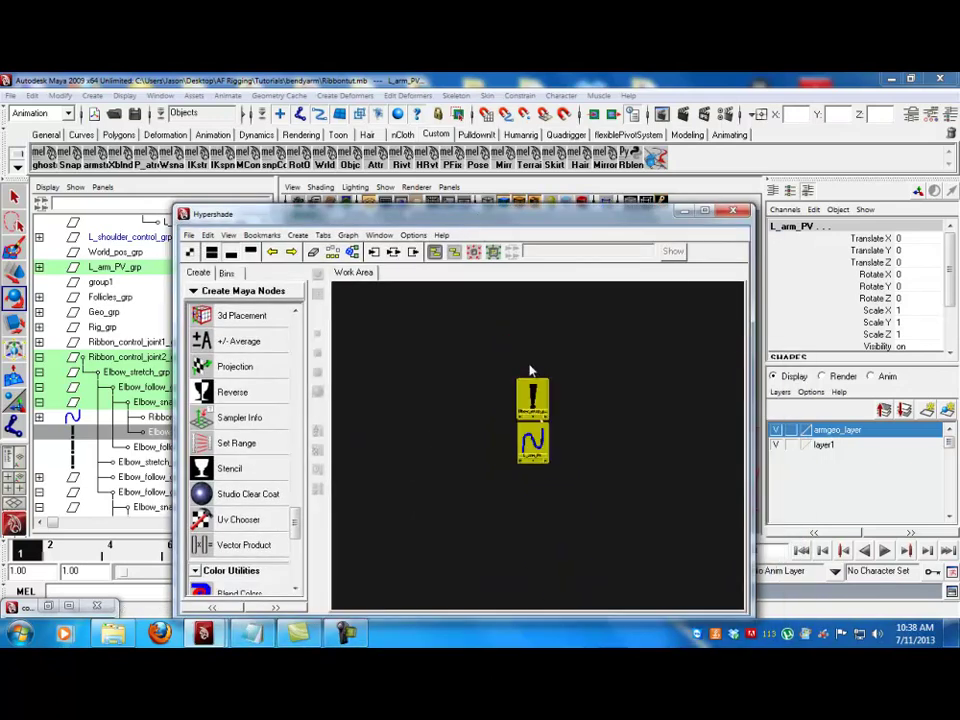
{"action": "scroll", "coordinate": [530, 372], "scroll_direction": "up", "scroll_amount": 6}
{"action": "scroll", "coordinate": [517, 348], "scroll_direction": "down", "scroll_amount": 4}
{"action": "middle_click_drag", "start_coordinate": [511, 333], "coordinate": [391, 335], "text": "alt"}
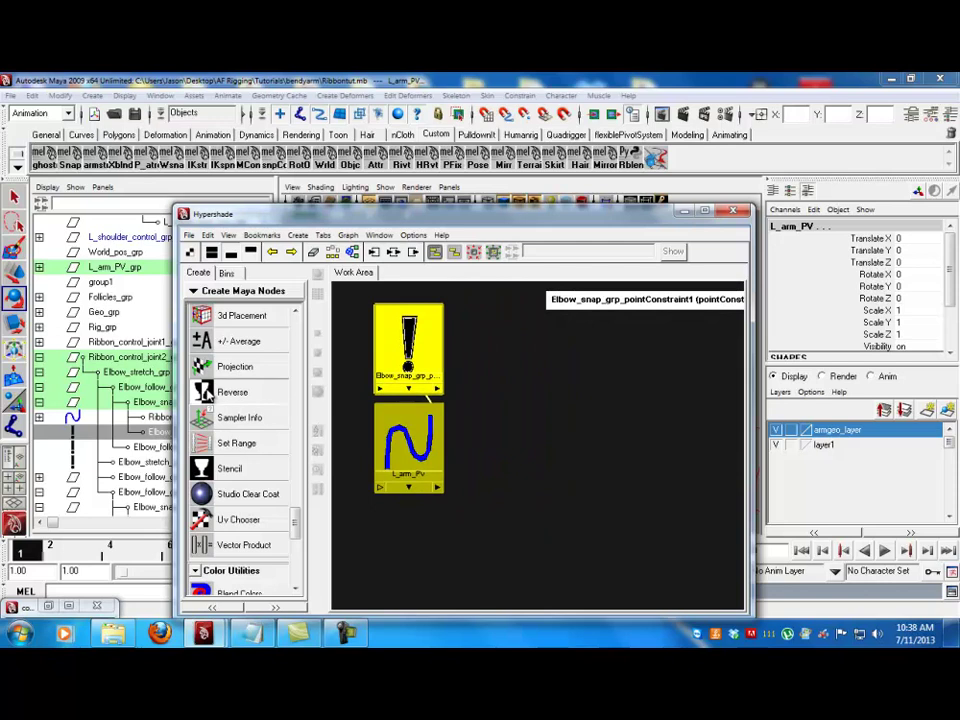
- Create a Reverse utility node and reposition the L_arm_PV node slightly lower beneath the point constraint node
{"action": "left_click", "coordinate": [232, 392]}
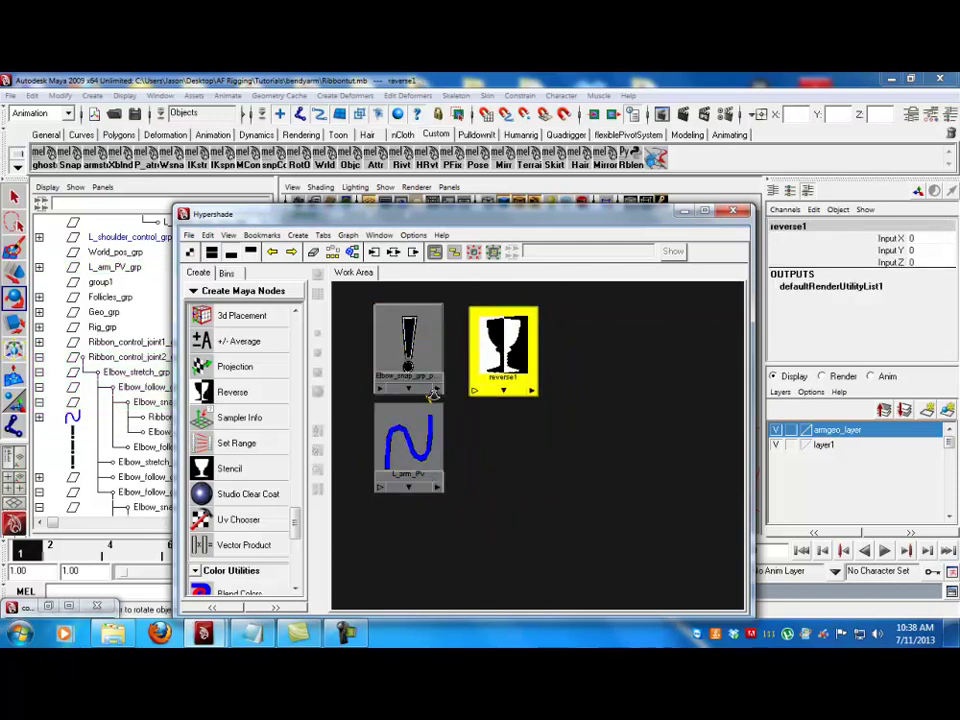
{"action": "right_click_drag", "start_coordinate": [432, 396], "coordinate": [469, 414], "text": "alt"}
{"action": "middle_click_drag", "start_coordinate": [469, 414], "coordinate": [512, 423], "text": "alt"}
{"action": "left_click", "coordinate": [435, 358]}
{"action": "left_click", "coordinate": [428, 450]}
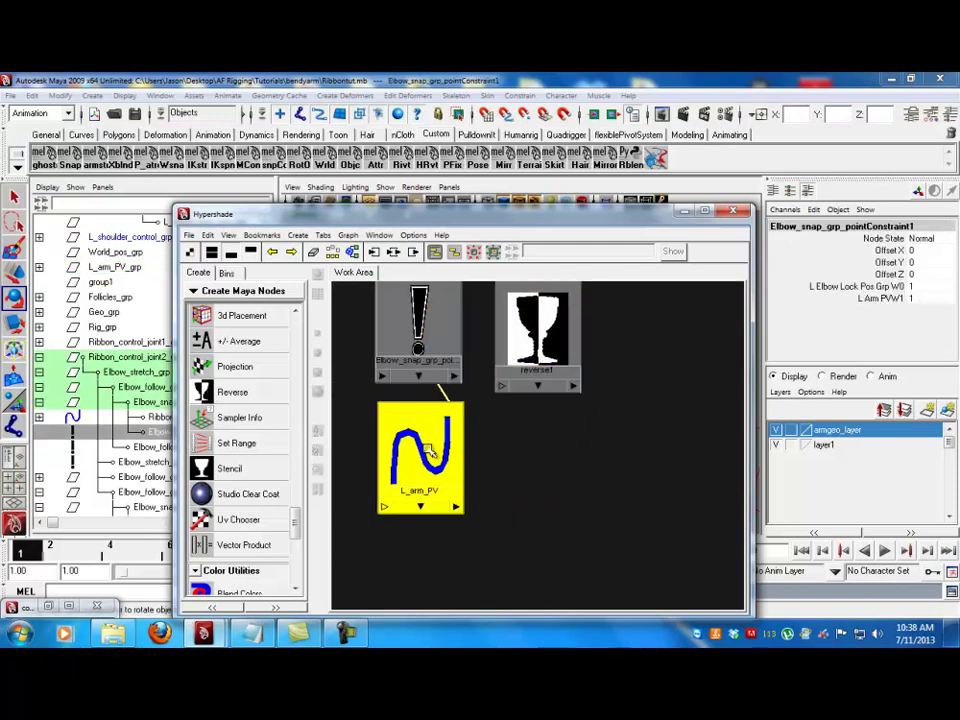
{"action": "left_click_drag", "start_coordinate": [428, 450], "coordinate": [435, 467]}
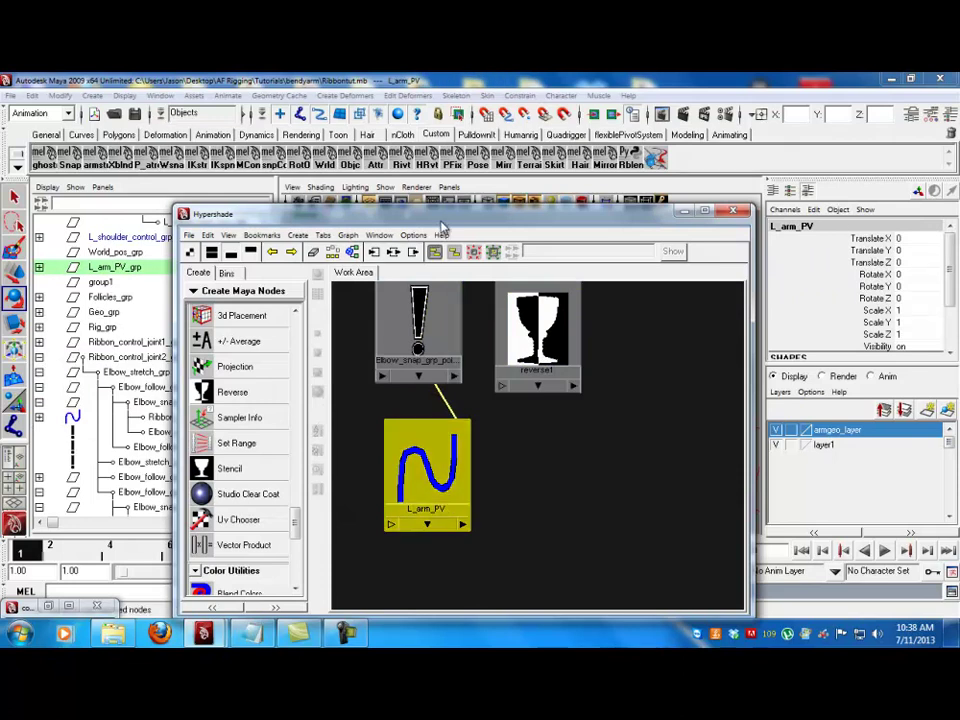
- Add a keyable float attribute named Elbow_snap to L_arm_PV
{"action": "left_click_drag", "start_coordinate": [439, 214], "coordinate": [479, 403]}
{"action": "left_click_drag", "start_coordinate": [479, 450], "coordinate": [474, 437]}
{"action": "left_click", "coordinate": [59, 95]}
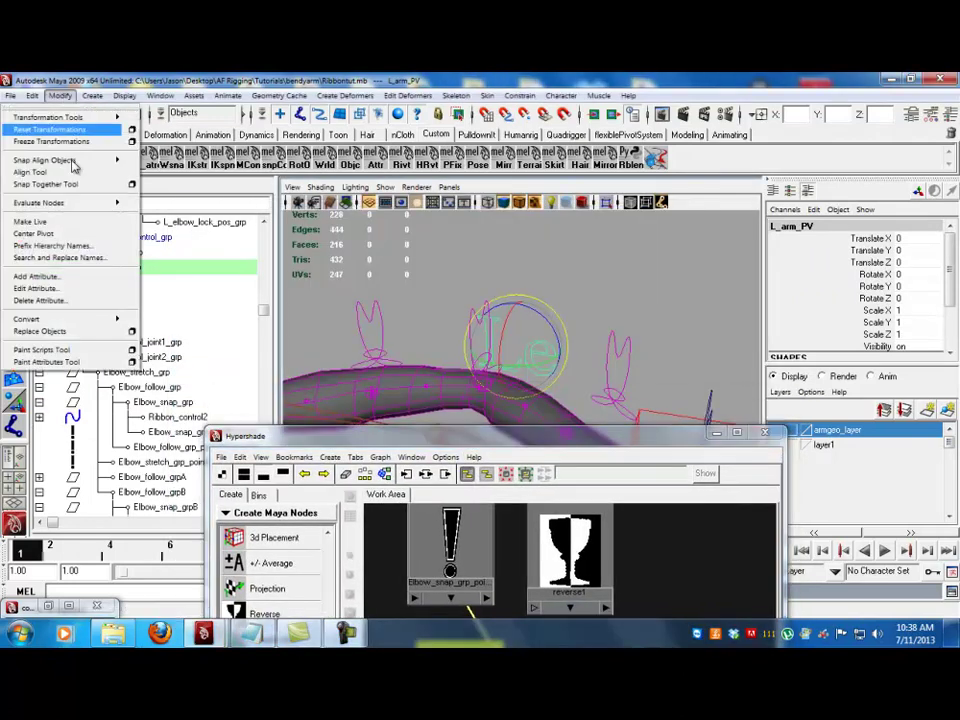
{"action": "left_click", "coordinate": [62, 279]}
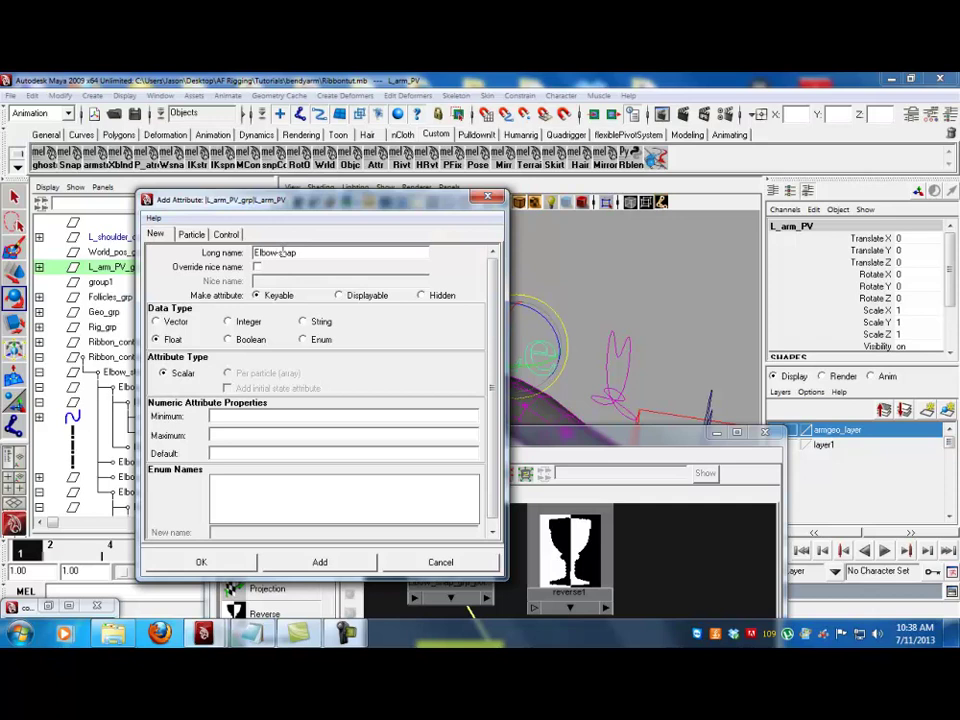
{"action": "left_click", "coordinate": [268, 417]}
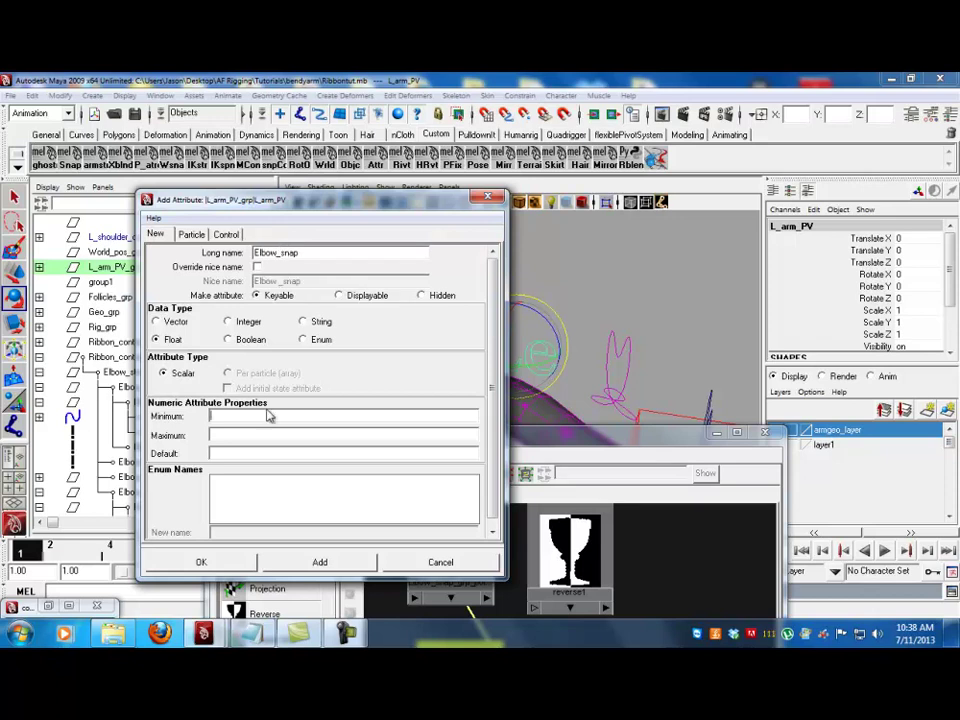
{"action": "left_click", "coordinate": [333, 556]}
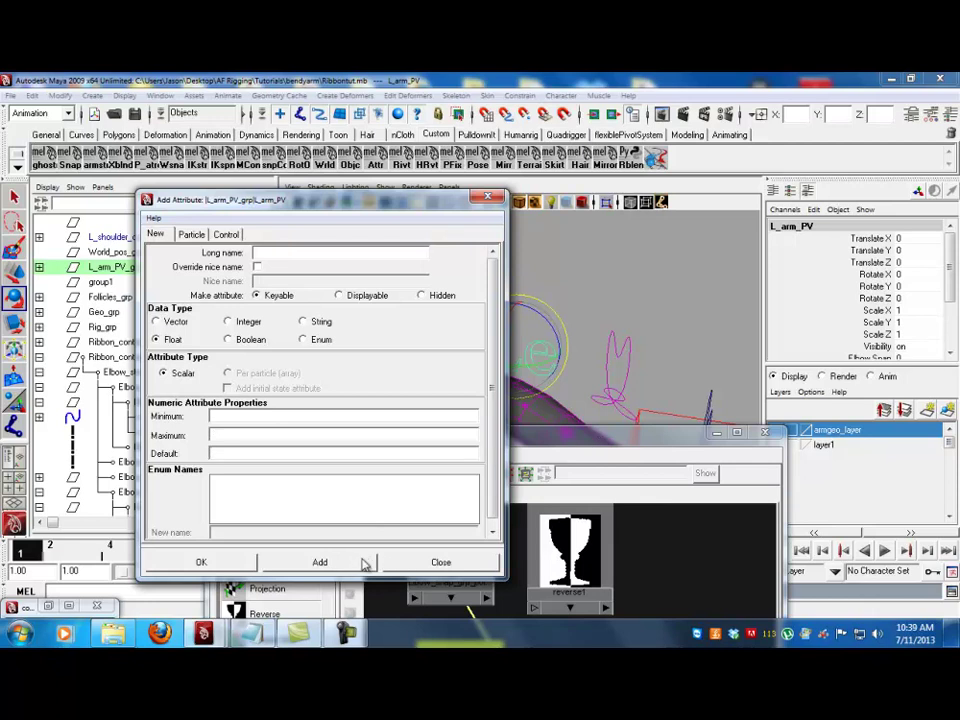
{"action": "left_click", "coordinate": [438, 562]}
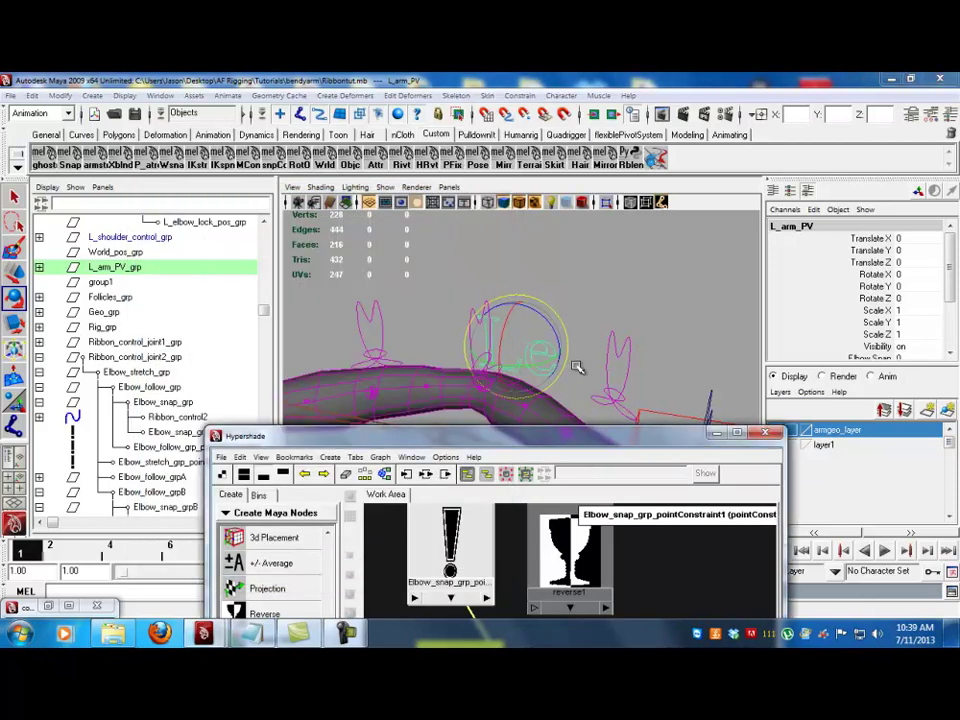
- Add L_arm_PV to the Hypershade graph again and select it together with the Reverse and point constraint nodes
{"action": "left_click_drag", "start_coordinate": [606, 441], "coordinate": [585, 320]}
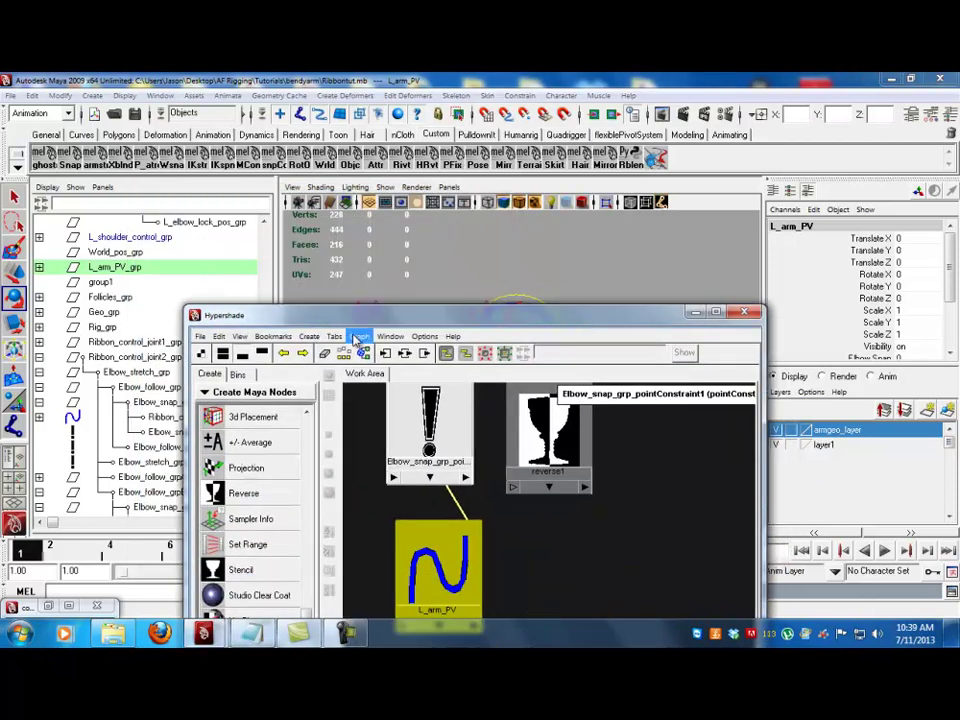
{"action": "left_click", "coordinate": [358, 338]}
{"action": "left_click", "coordinate": [400, 470]}
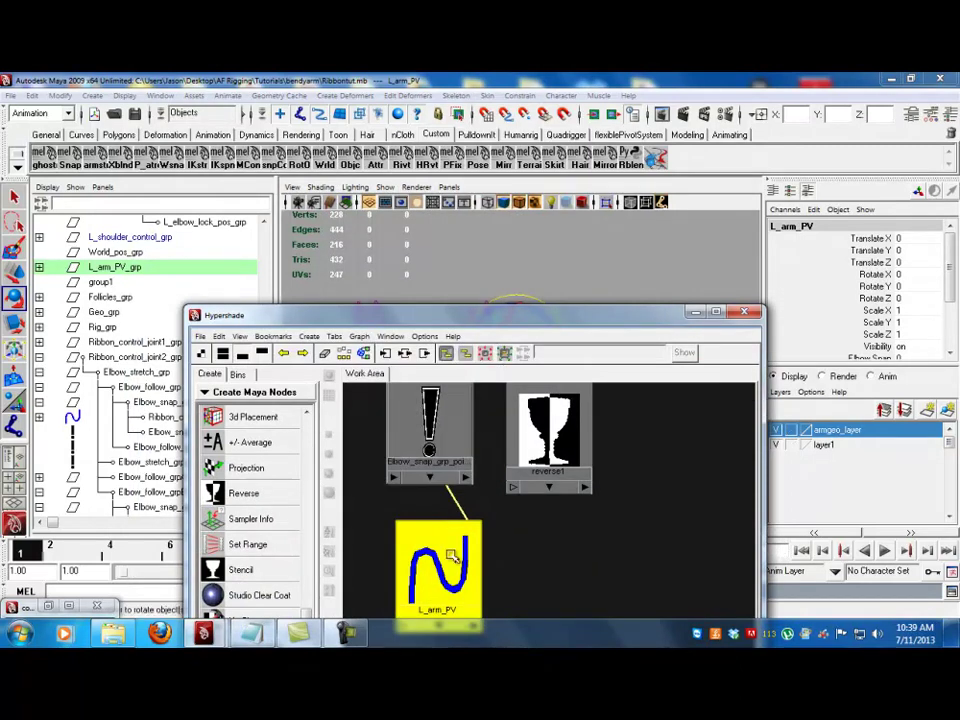
{"action": "left_click_drag", "start_coordinate": [506, 316], "coordinate": [507, 215]}
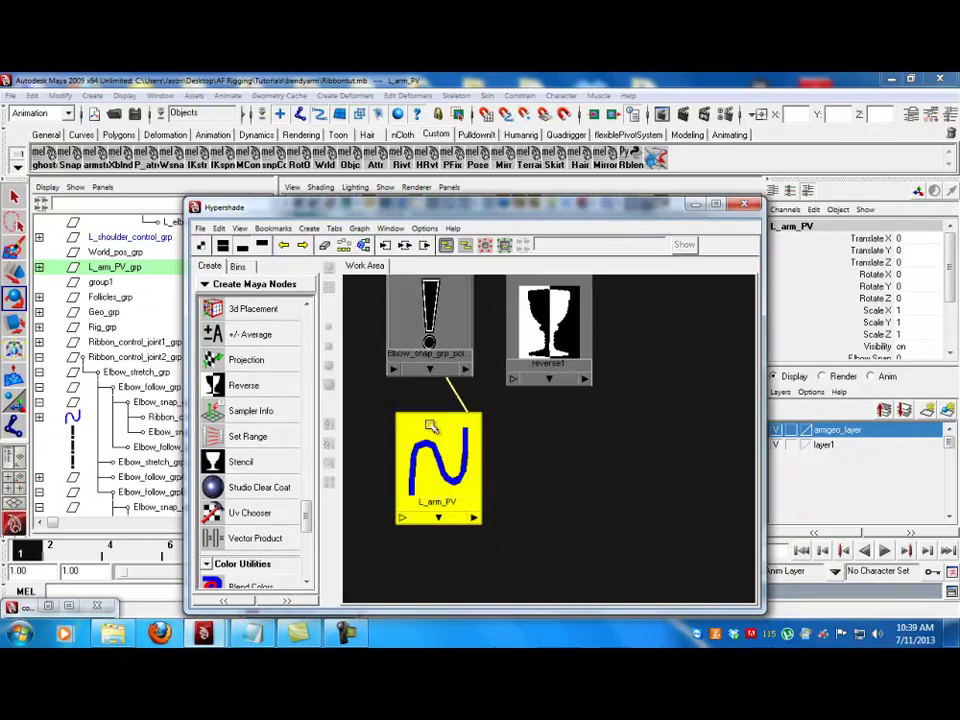
{"action": "left_click", "coordinate": [543, 340]}
{"action": "left_click", "coordinate": [463, 426], "text": "shift"}
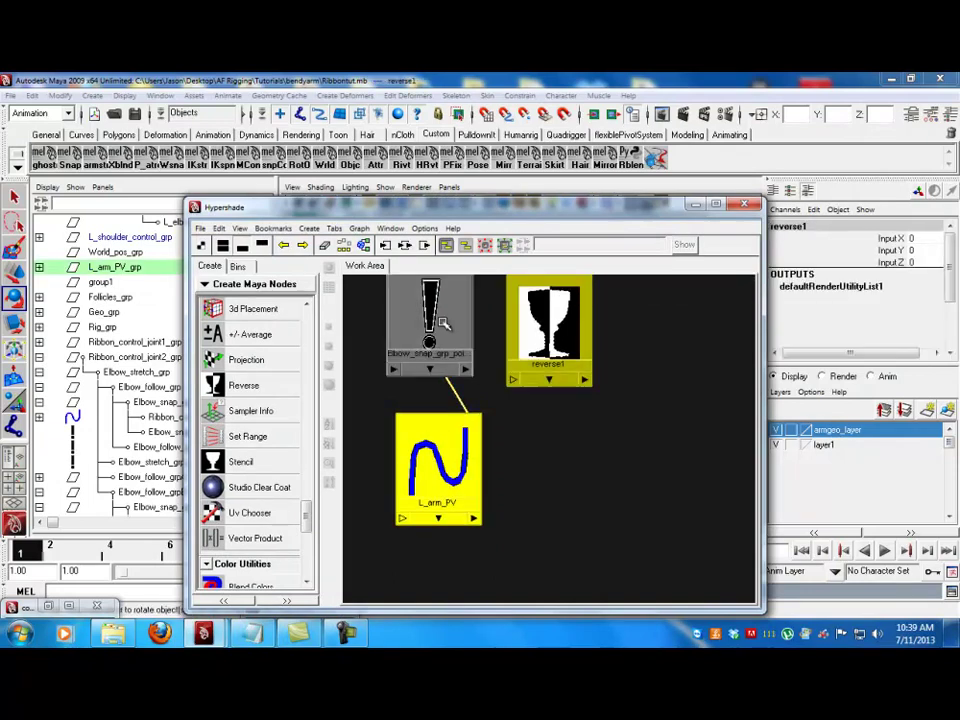
{"action": "left_click", "coordinate": [443, 322]}
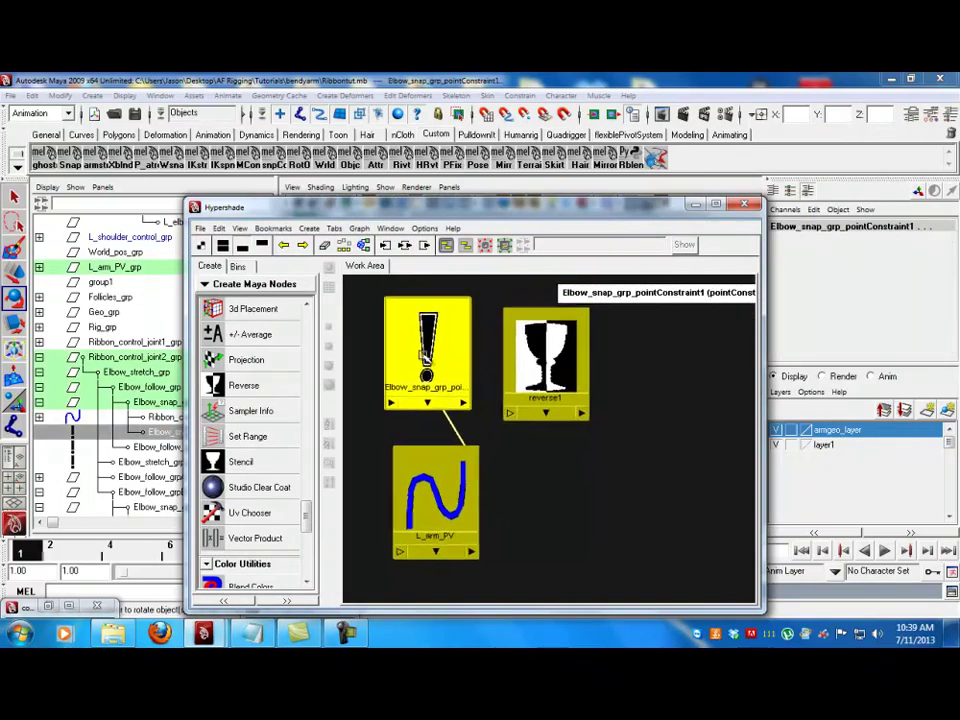
- Move the Hypershade window clear of the arm and examine the bent elbow beside the pole vector control
{"action": "left_click_drag", "start_coordinate": [568, 210], "coordinate": [759, 250]}
{"action": "left_click_drag", "start_coordinate": [319, 387], "coordinate": [190, 408], "text": "alt"}
{"action": "left_click_drag", "start_coordinate": [326, 400], "coordinate": [306, 437], "text": "alt"}
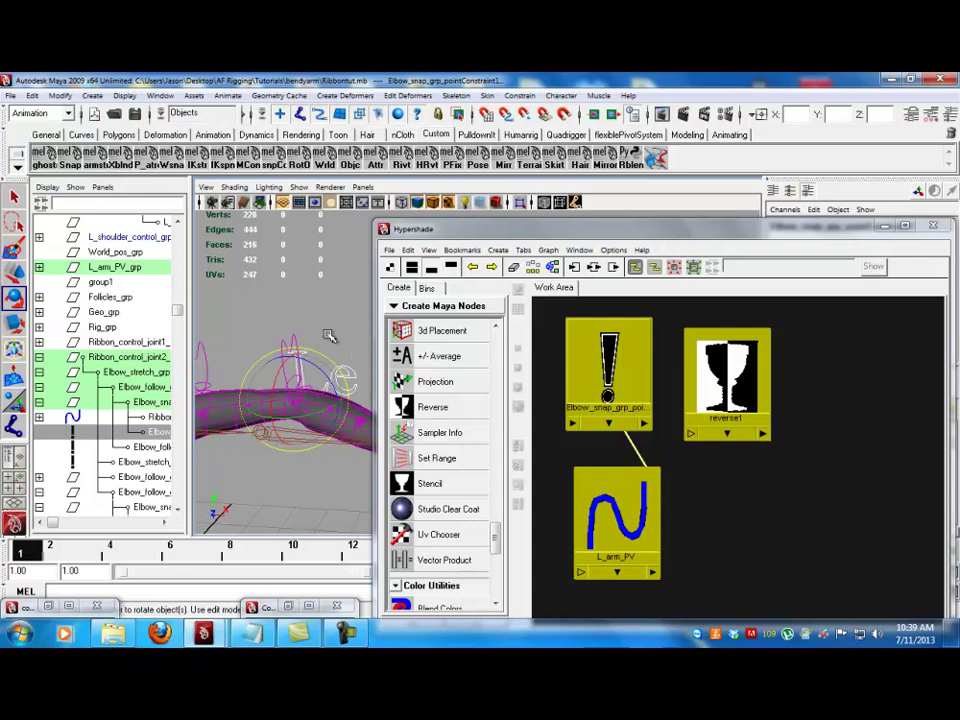
{"action": "left_click_drag", "start_coordinate": [302, 338], "coordinate": [345, 374], "text": "alt"}
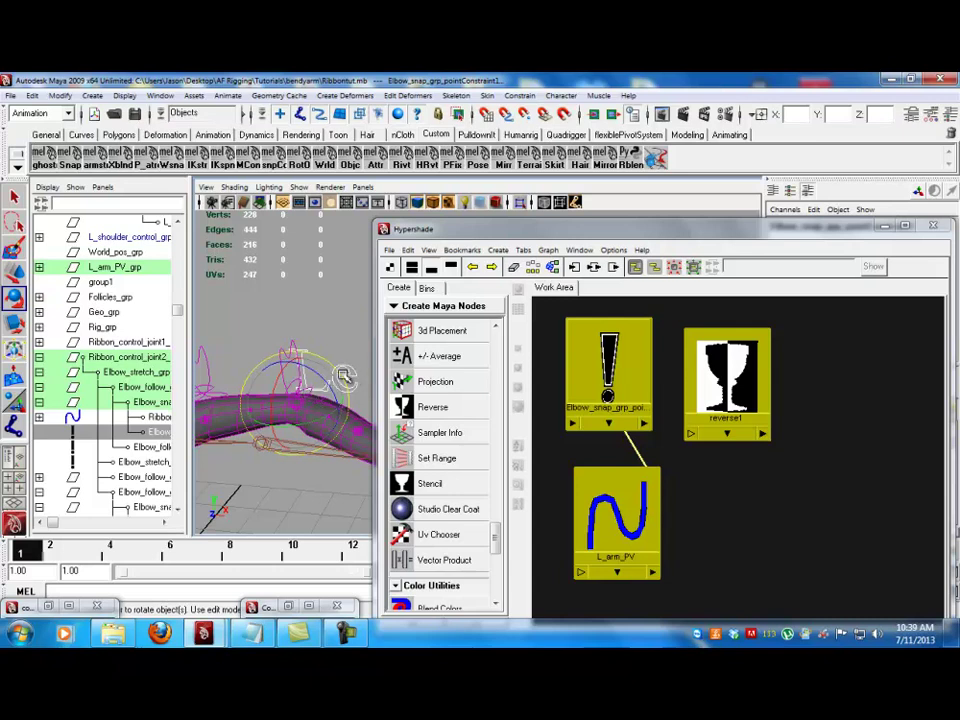
- Connect the Elbow_snap output of L_arm_PV to the L_arm_PVW1 weight of the elbow snap point constraint
{"action": "left_click", "coordinate": [676, 570]}
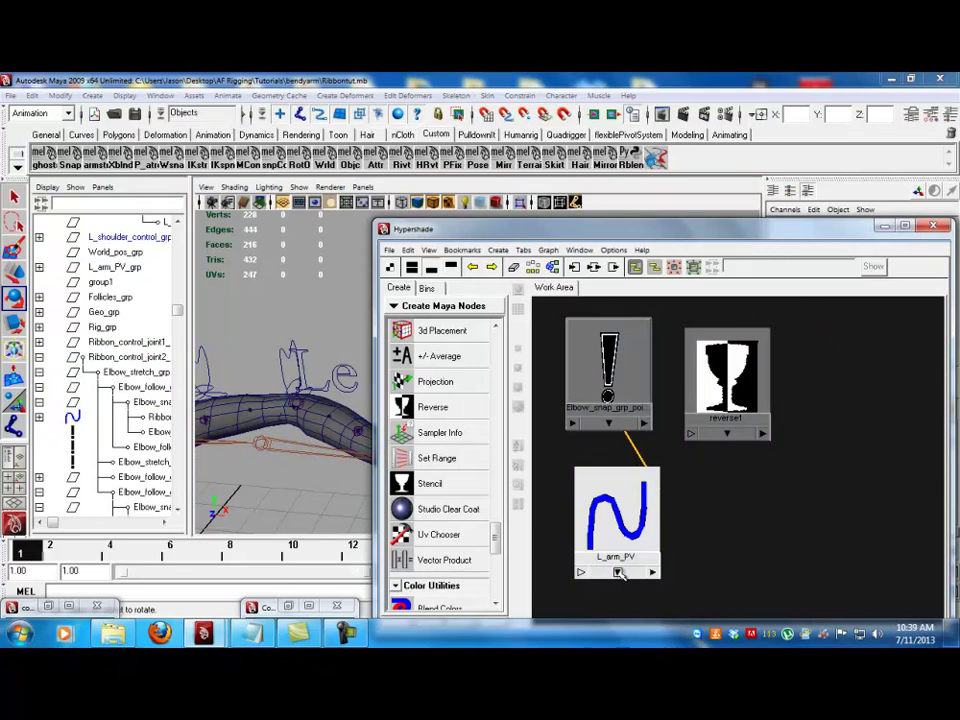
{"action": "right_click", "coordinate": [617, 572]}
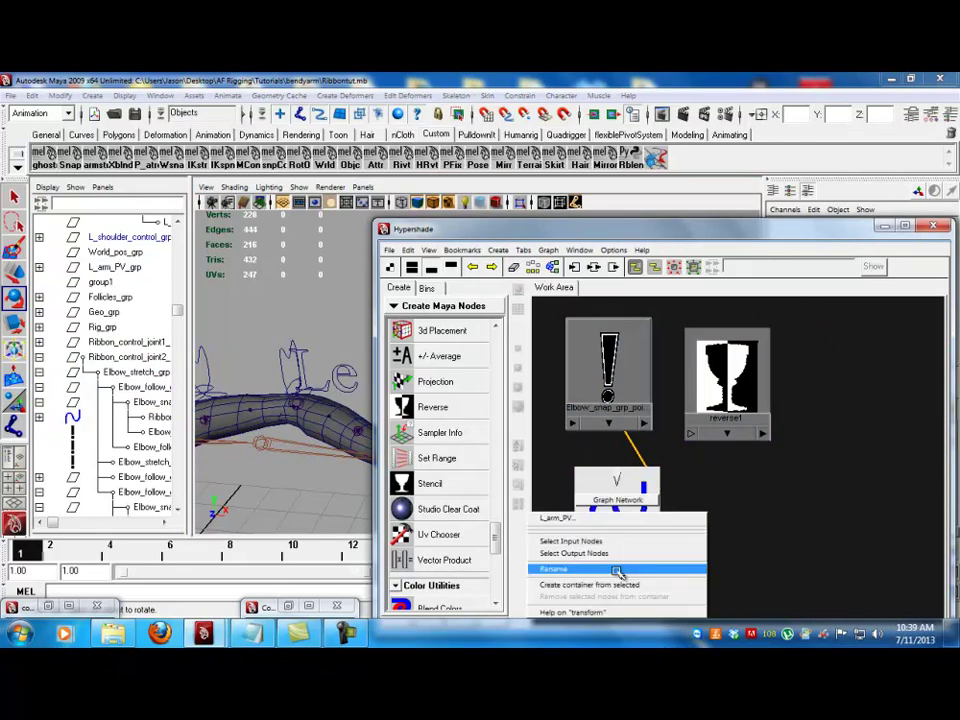
{"action": "right_click_drag", "start_coordinate": [617, 572], "coordinate": [624, 481]}
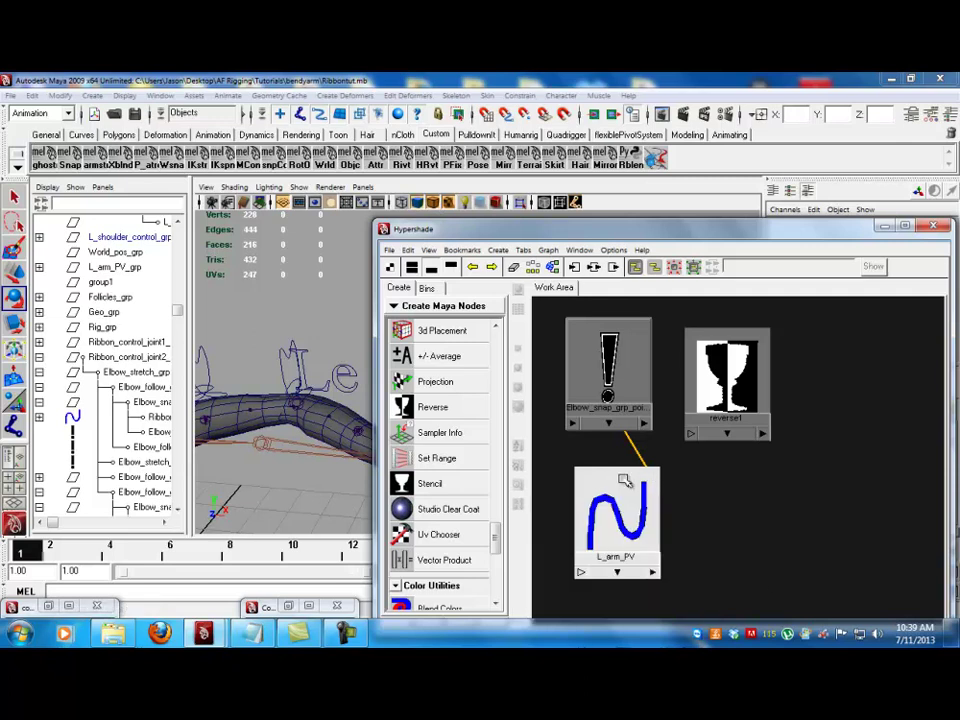
{"action": "left_click", "coordinate": [648, 572]}
{"action": "left_click", "coordinate": [645, 568]}
{"action": "left_click", "coordinate": [648, 572]}
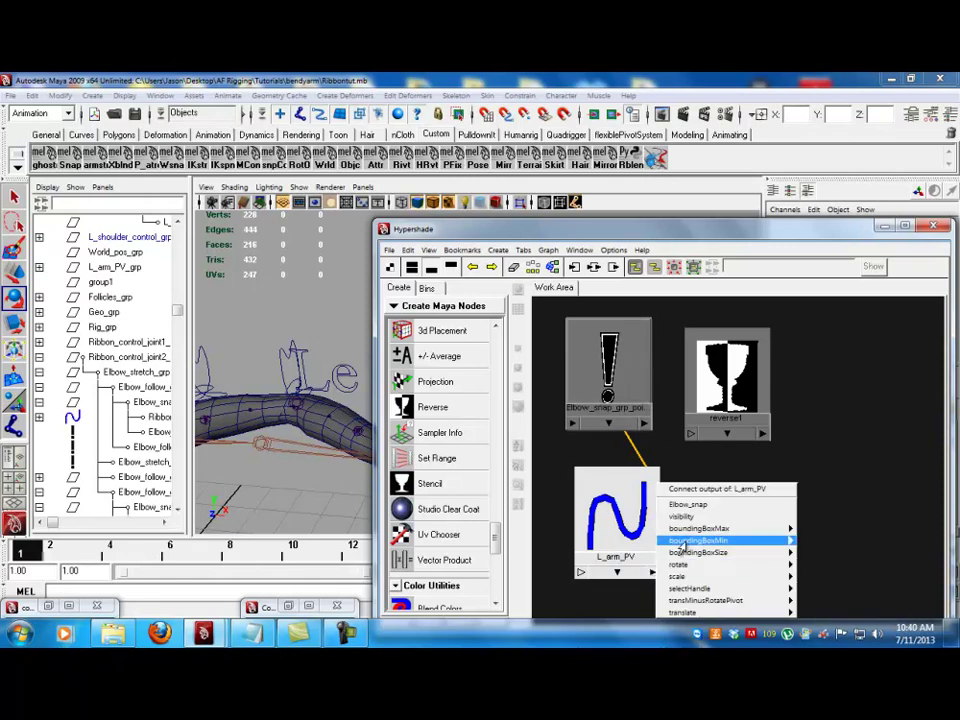
{"action": "left_click", "coordinate": [686, 506]}
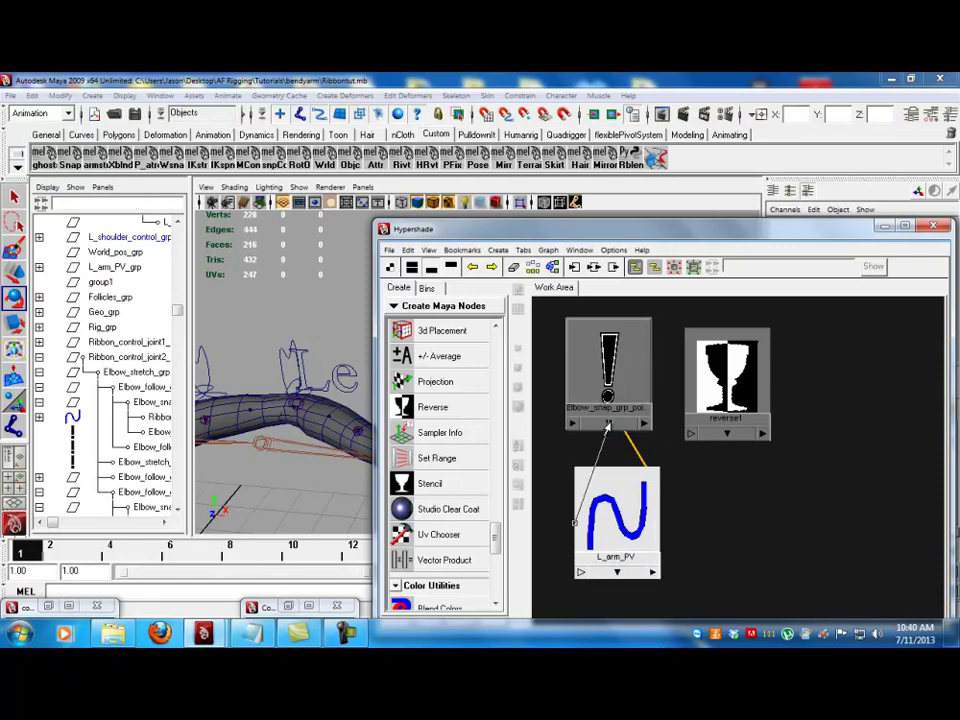
{"action": "left_click", "coordinate": [607, 425]}
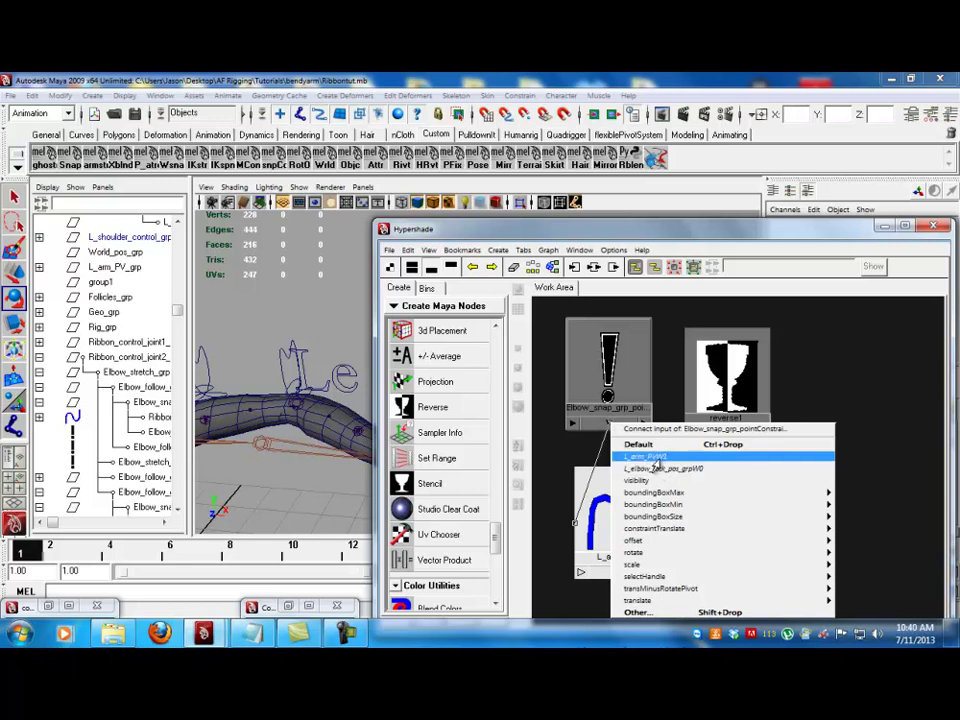
{"action": "left_click", "coordinate": [650, 457]}
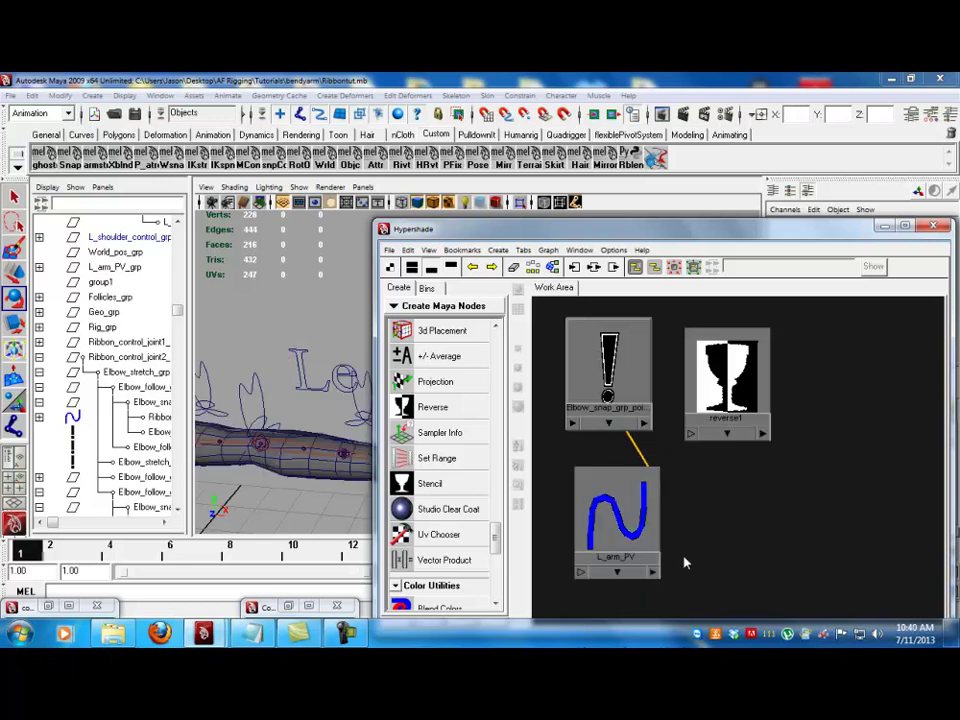
- Connect the Elbow_snap output of L_arm_PV to inputX of the reverse1 node
{"action": "left_click", "coordinate": [647, 573]}
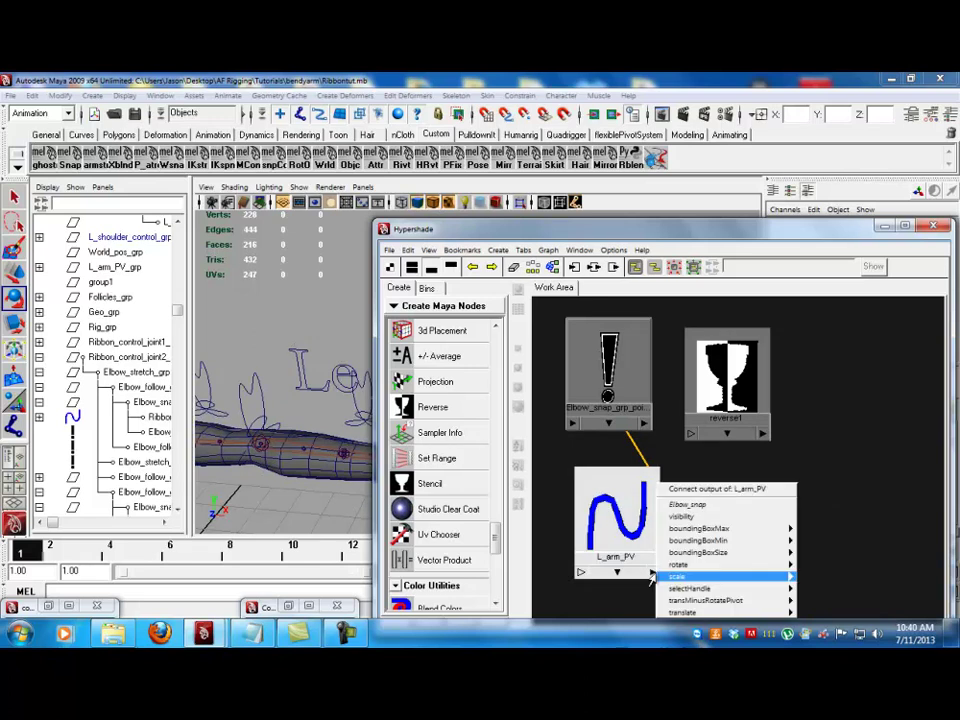
{"action": "left_click", "coordinate": [680, 508]}
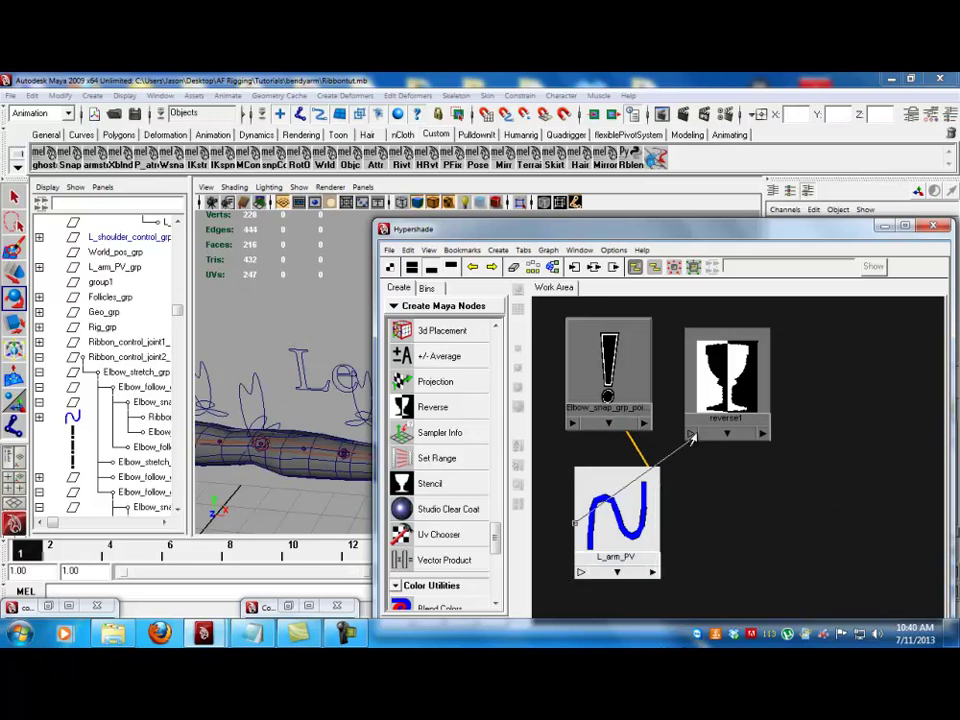
{"action": "left_click", "coordinate": [690, 433]}
{"action": "mouse_move", "coordinate": [758, 474]}
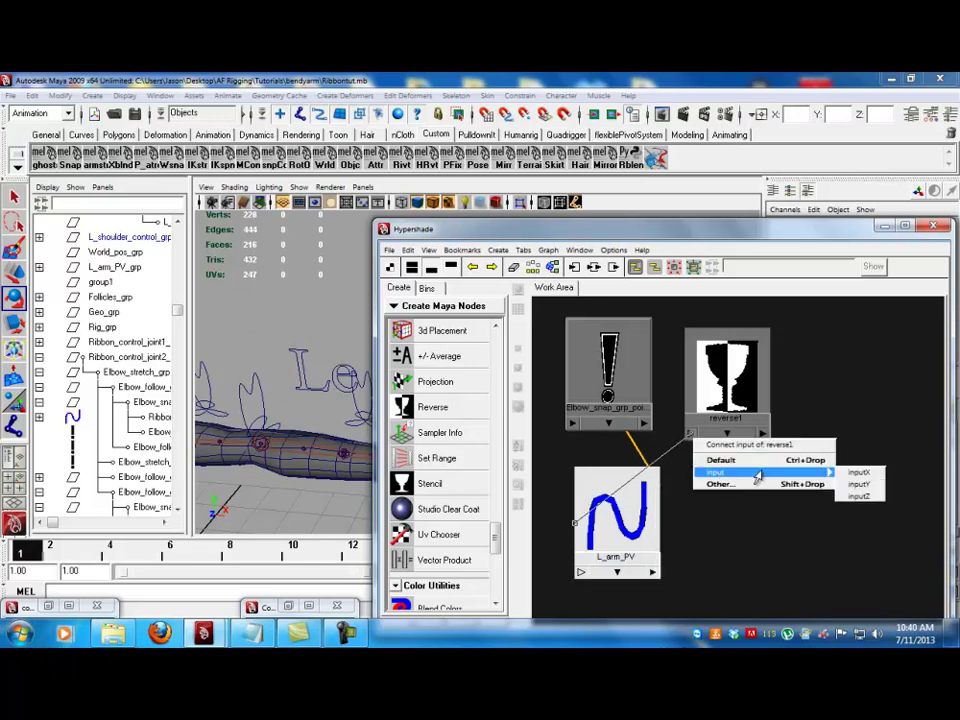
{"action": "left_click", "coordinate": [858, 472]}
- Connect the reverse1 output to the L_elbow_lock_pos_grpW0 weight of the point constraint
{"action": "left_click", "coordinate": [761, 436]}
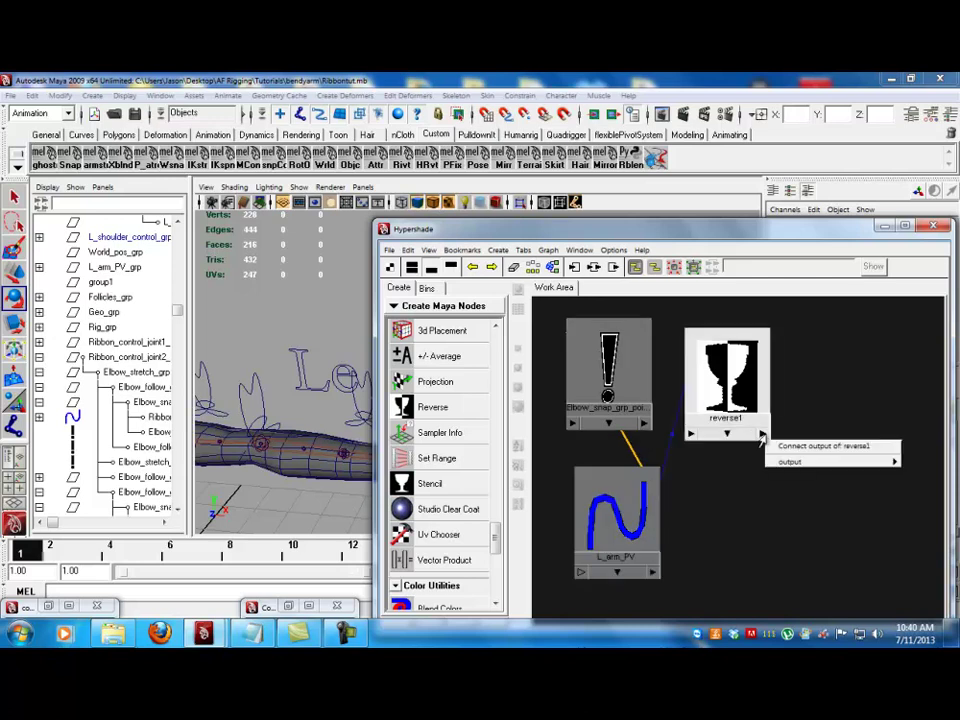
{"action": "mouse_move", "coordinate": [840, 463]}
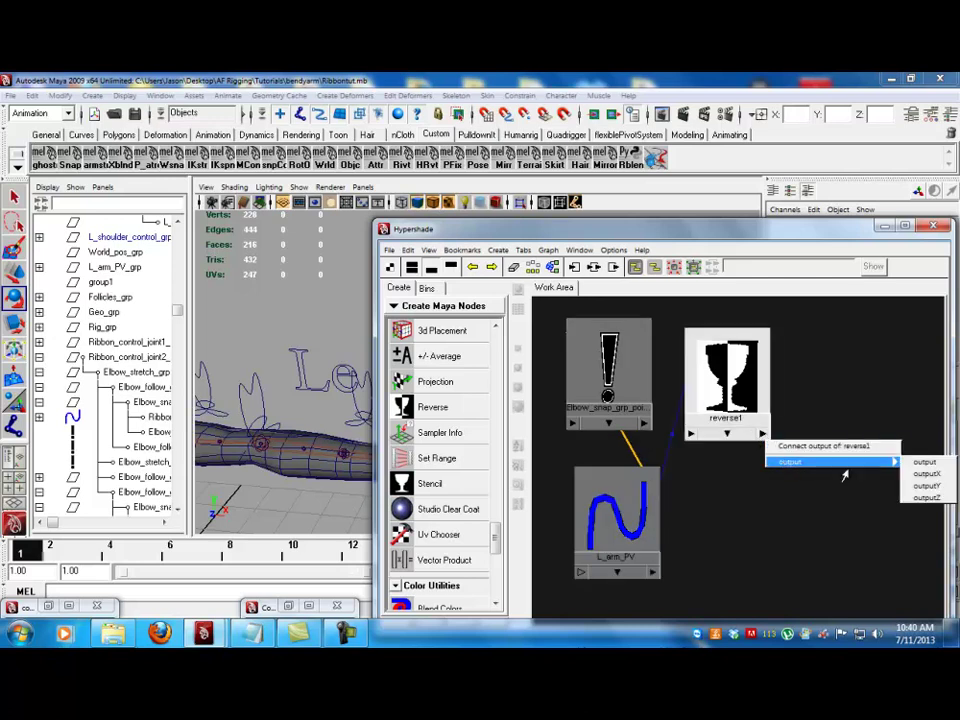
{"action": "left_click", "coordinate": [915, 464]}
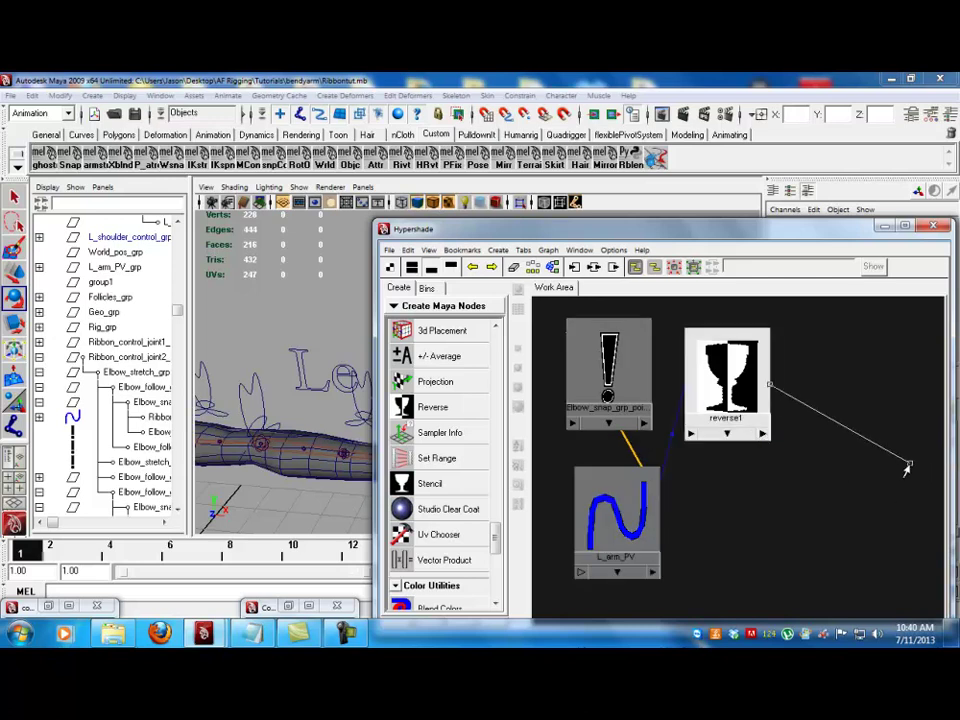
{"action": "left_click", "coordinate": [645, 428]}
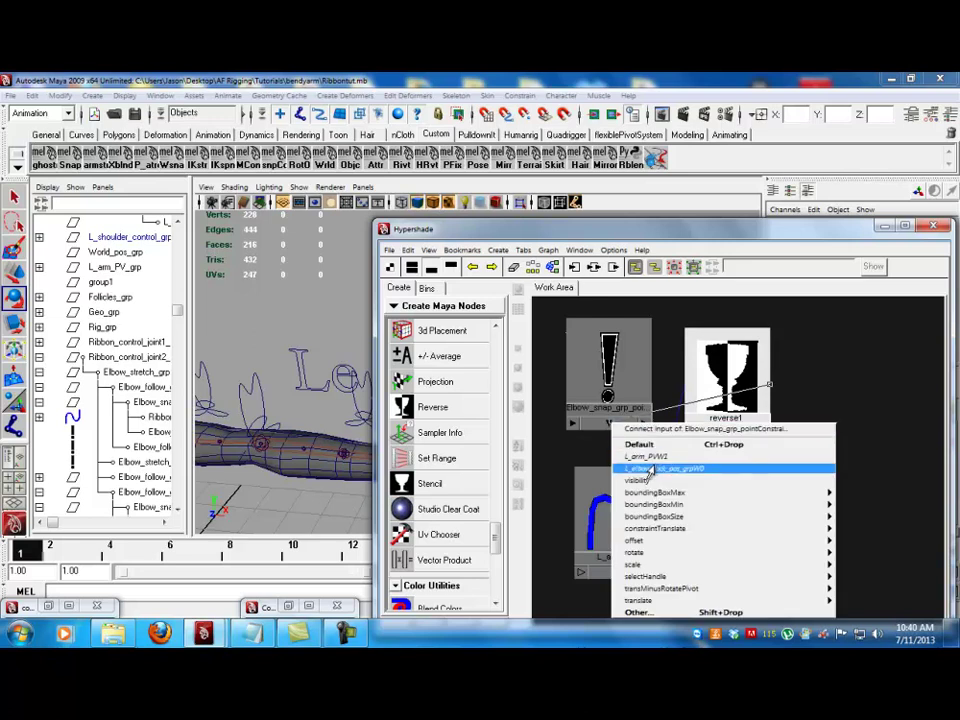
{"action": "left_click", "coordinate": [652, 468]}
- Minimize Hypershade and set L_arm_PV's Elbow Snap to 1 to test the elbow snapping to the pole vector
{"action": "left_click", "coordinate": [608, 372]}
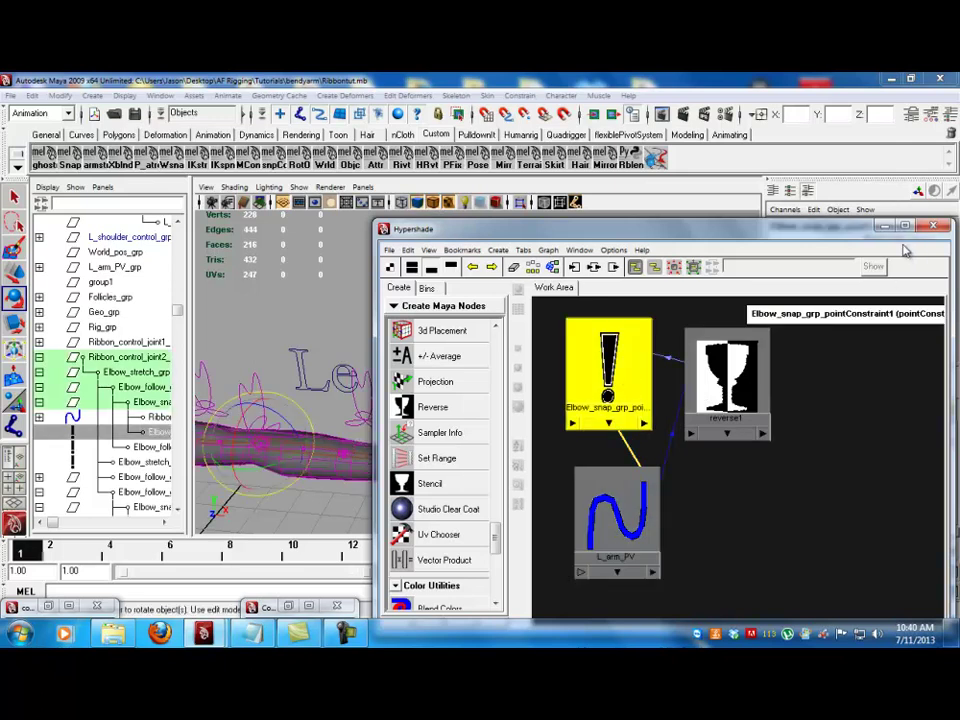
{"action": "left_click", "coordinate": [887, 229]}
{"action": "scroll", "coordinate": [440, 385], "scroll_direction": "down", "scroll_amount": 5}
{"action": "left_click_drag", "start_coordinate": [436, 391], "coordinate": [532, 404], "text": "alt"}
{"action": "left_click", "coordinate": [522, 416]}
{"action": "key", "text": "w"}
{"action": "key", "text": "ctrl+z"}
{"action": "left_click", "coordinate": [440, 355]}
{"action": "left_click_drag", "start_coordinate": [442, 358], "coordinate": [480, 396], "text": "alt"}
{"action": "left_click_drag", "start_coordinate": [498, 430], "coordinate": [495, 437], "text": "alt"}
{"action": "middle_click_drag", "start_coordinate": [478, 432], "coordinate": [495, 416]}
{"action": "left_click_drag", "start_coordinate": [495, 416], "coordinate": [478, 433], "text": "alt"}
{"action": "middle_click_drag", "start_coordinate": [478, 433], "coordinate": [488, 422]}
{"action": "left_click_drag", "start_coordinate": [488, 422], "coordinate": [482, 450], "text": "alt"}
- Test-move the wrist IK control and L_arm_PV, undoing the moves and resetting Elbow Snap to 0
{"action": "left_click", "coordinate": [574, 416]}
{"action": "key", "text": "w"}
{"action": "key", "text": "ctrl+z"}
{"action": "left_click", "coordinate": [478, 361]}
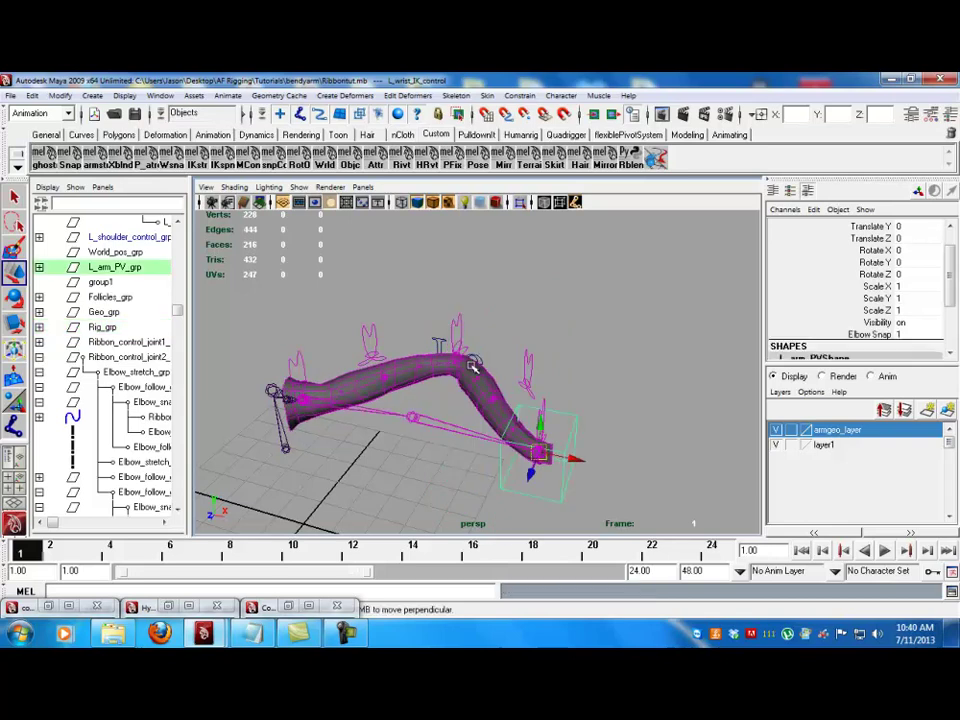
{"action": "left_click_drag", "start_coordinate": [453, 358], "coordinate": [484, 217]}
{"action": "key", "text": "ctrl+z"}
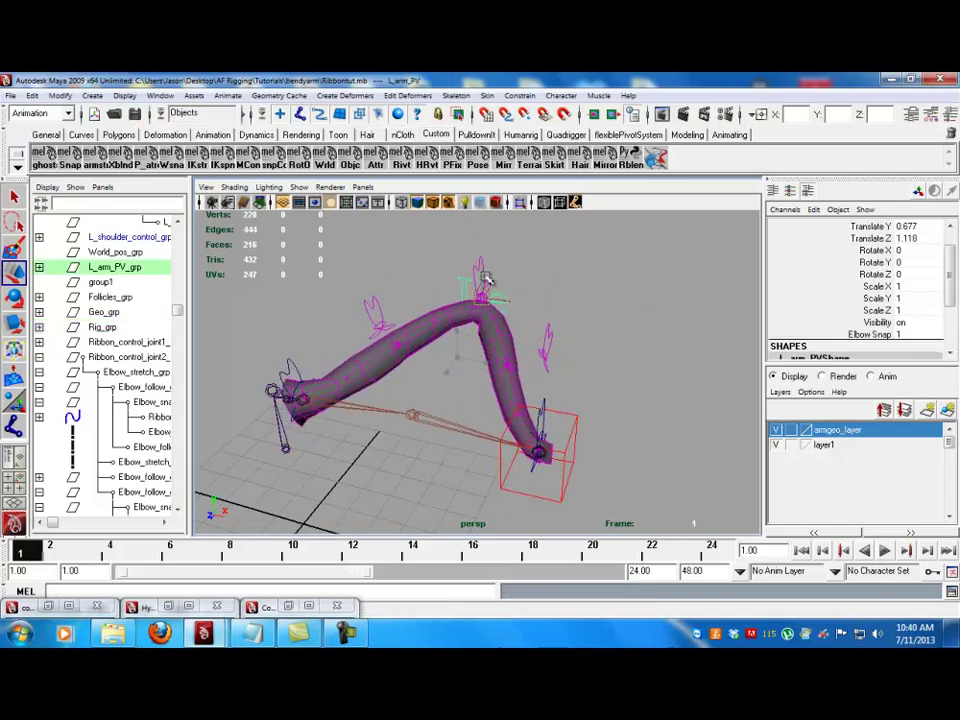
{"action": "left_click_drag", "start_coordinate": [573, 392], "coordinate": [386, 369], "text": "alt"}
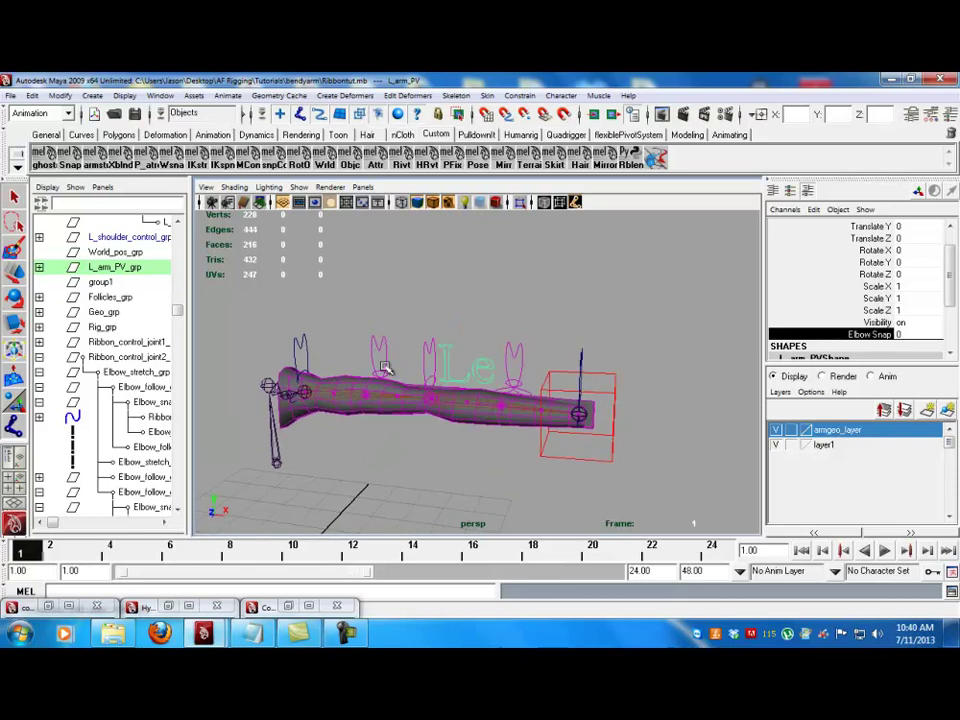
- Group Ribbon_control_joint1_grp, Ribbon_control_joint2_grp and Ribbon_control_joint3_grp under a new group named Ribbon_controls_grp
{"action": "left_click", "coordinate": [295, 342]}
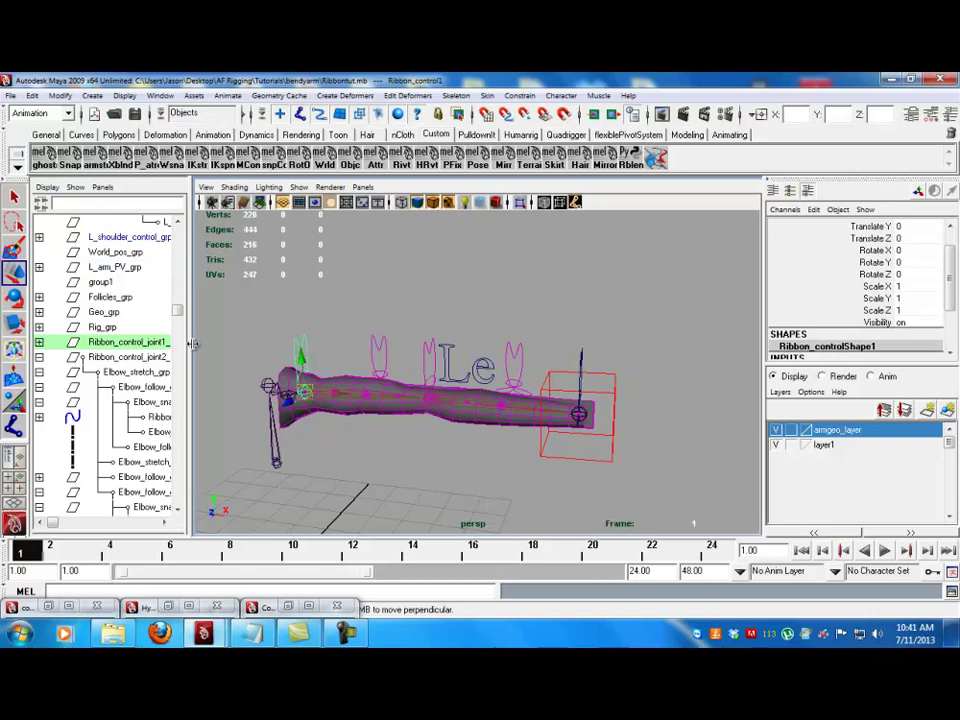
{"action": "left_click_drag", "start_coordinate": [187, 340], "coordinate": [248, 342]}
{"action": "left_click", "coordinate": [39, 357]}
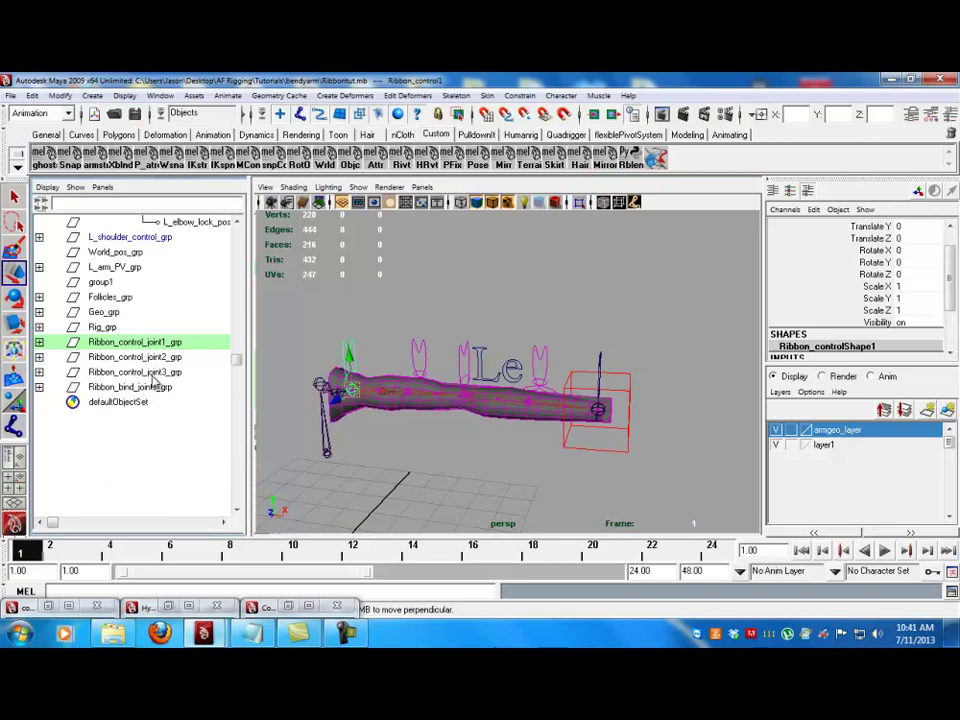
{"action": "left_click", "coordinate": [152, 373]}
{"action": "left_click", "coordinate": [163, 340], "text": "shift"}
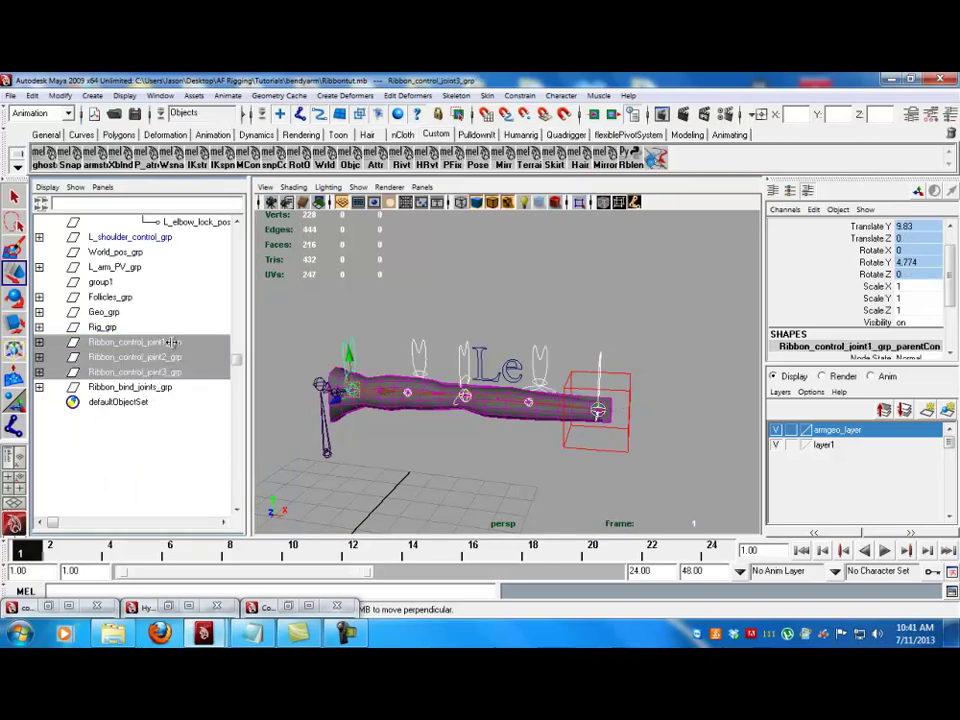
{"action": "key", "text": "ctrl+g"}
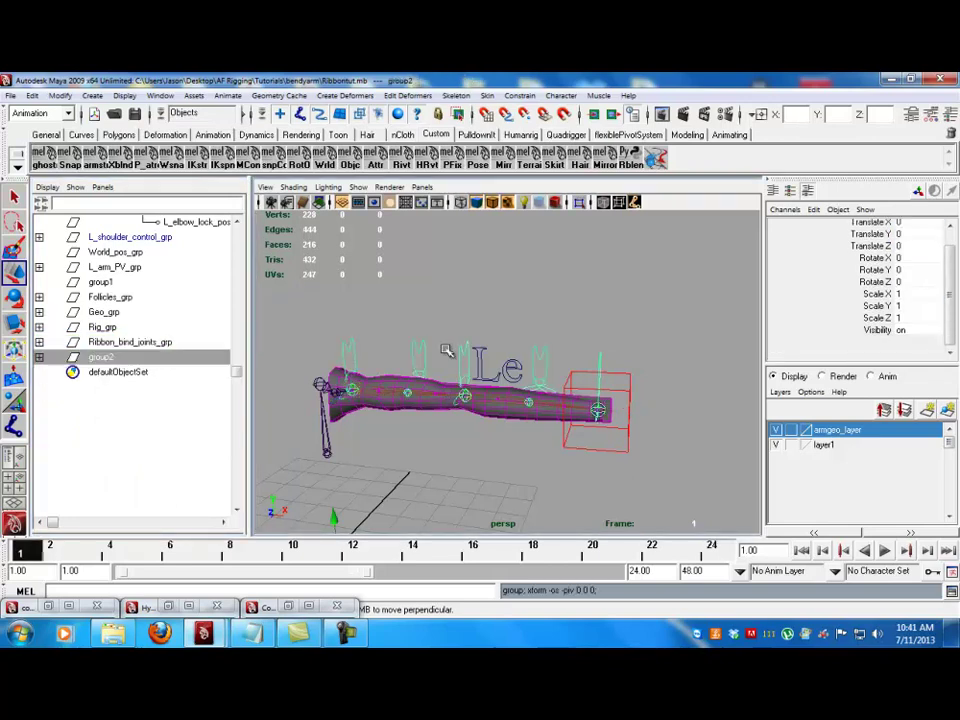
{"action": "double_click", "coordinate": [93, 358]}
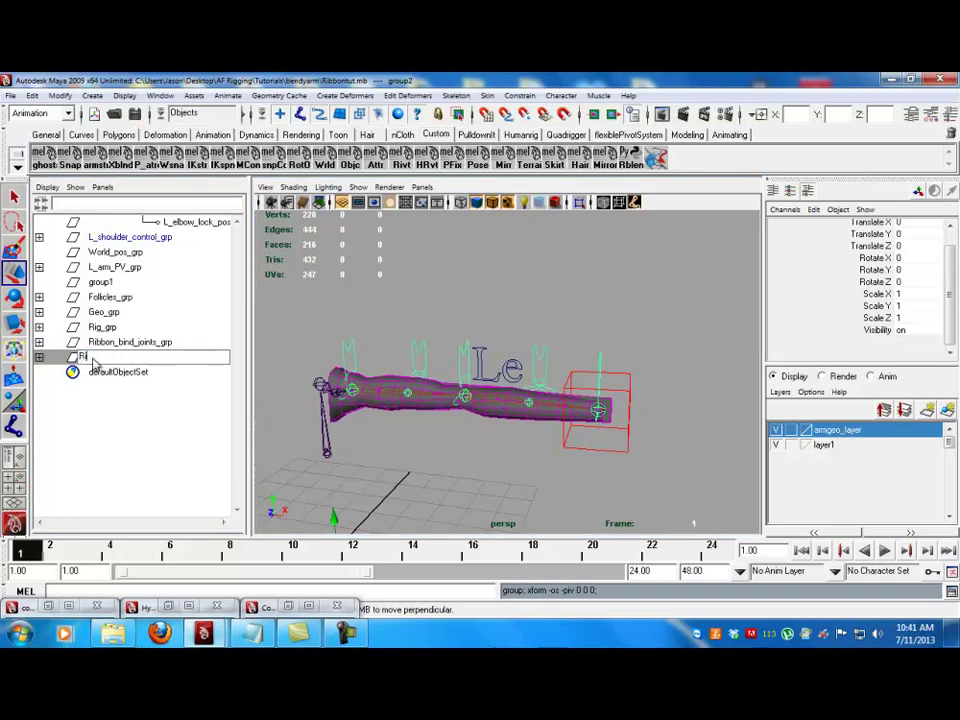
{"action": "type", "text": "Ribbon_controls_grp"}
{"action": "key", "text": "Return"}
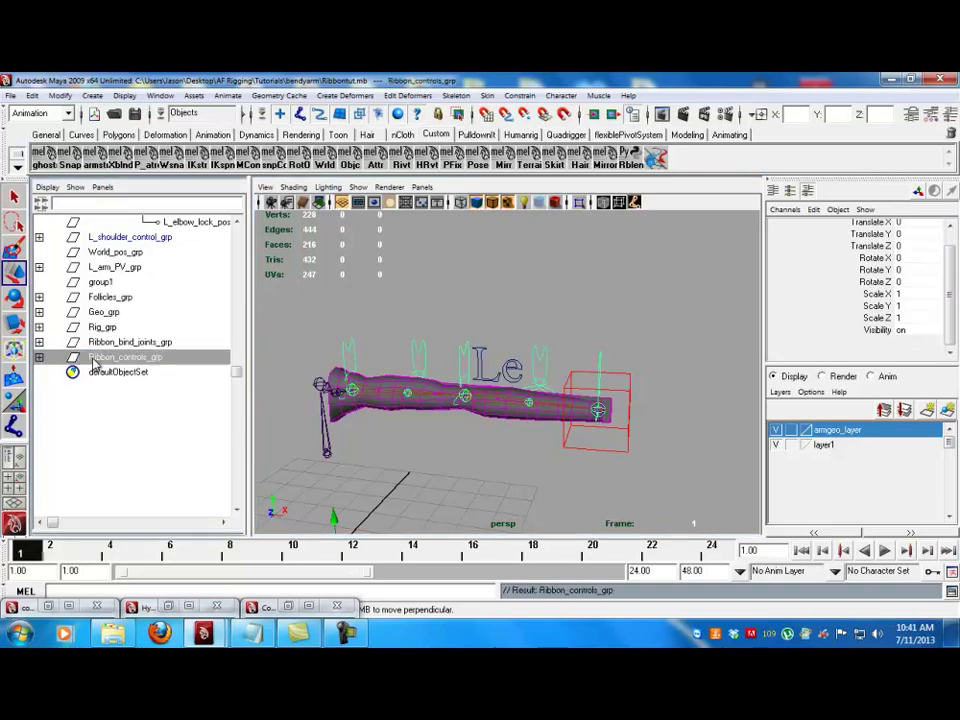
- Connect L_wrist_IK_control's Ribbon_control_viz to the visibility of Ribbon_controls_grp with the Connection Editor
{"action": "left_click", "coordinate": [160, 96]}
{"action": "mouse_move", "coordinate": [150, 118]}
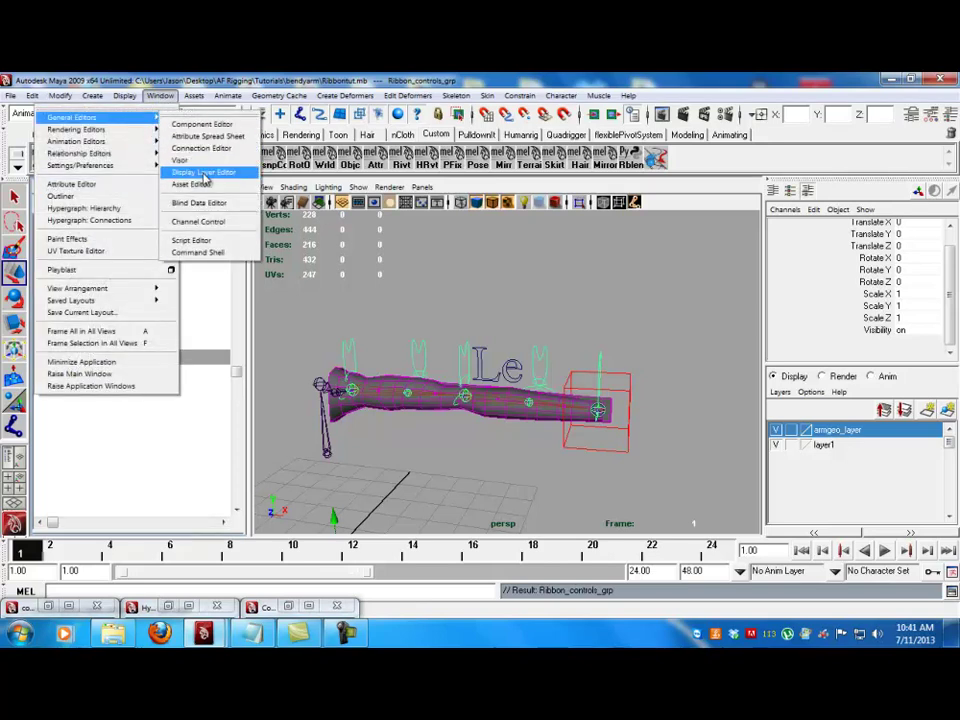
{"action": "left_click", "coordinate": [201, 148]}
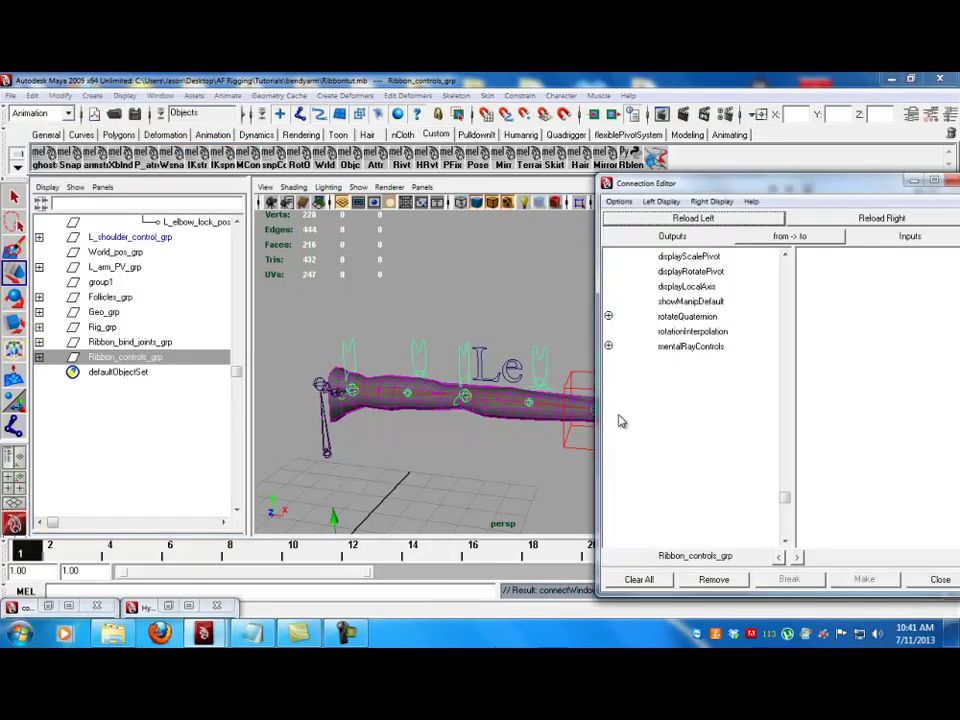
{"action": "left_click", "coordinate": [862, 211]}
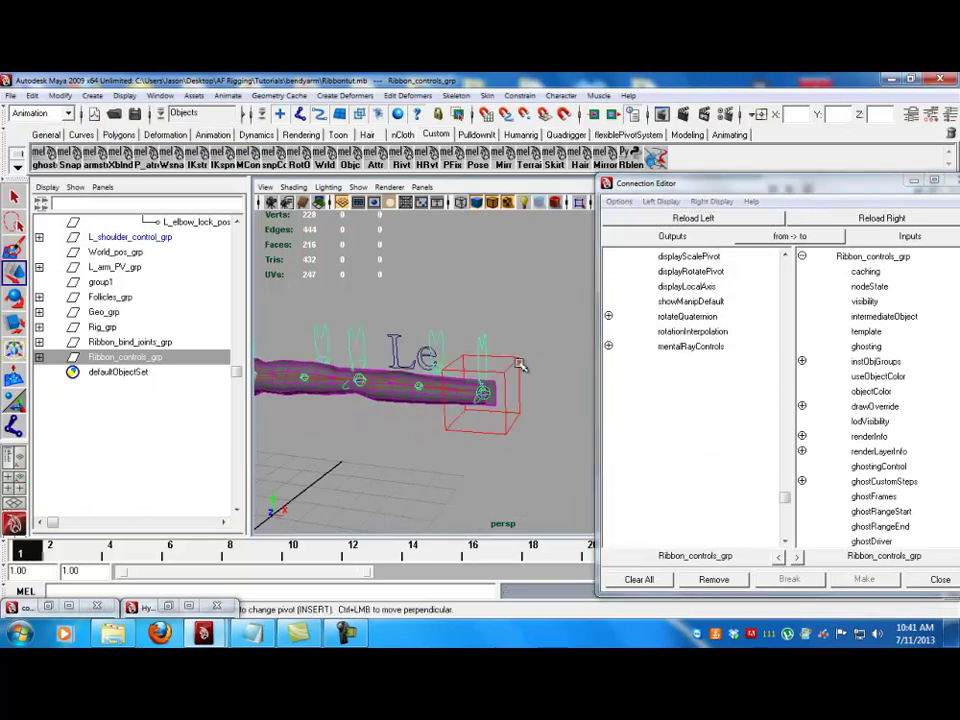
{"action": "left_click", "coordinate": [705, 220]}
{"action": "scroll", "coordinate": [693, 412], "scroll_direction": "up", "scroll_amount": 3}
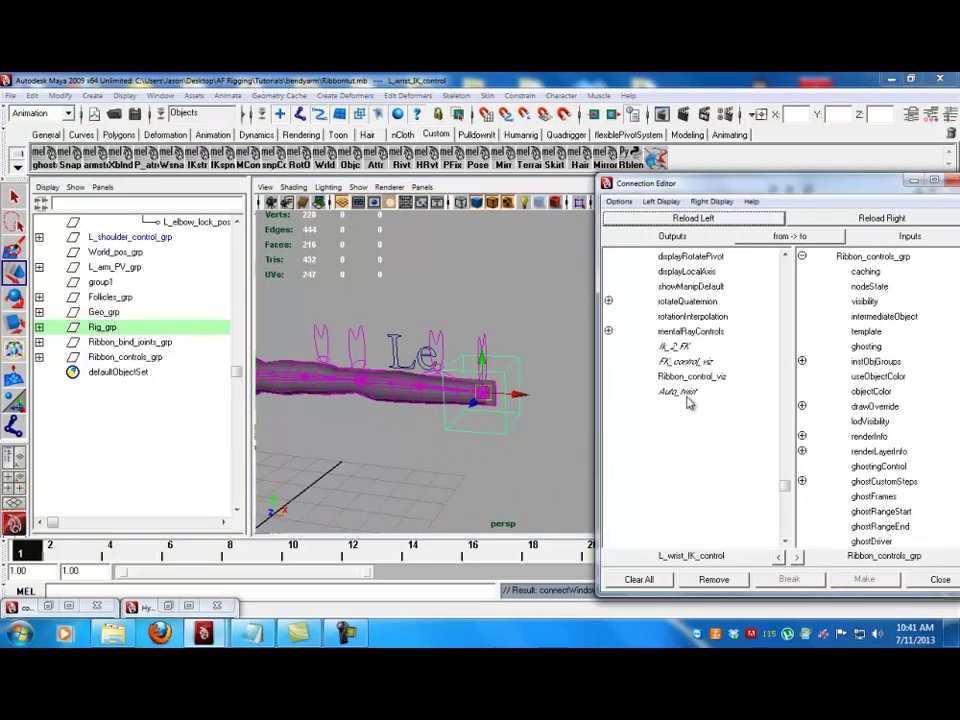
{"action": "left_click", "coordinate": [700, 375]}
{"action": "left_click", "coordinate": [866, 301]}
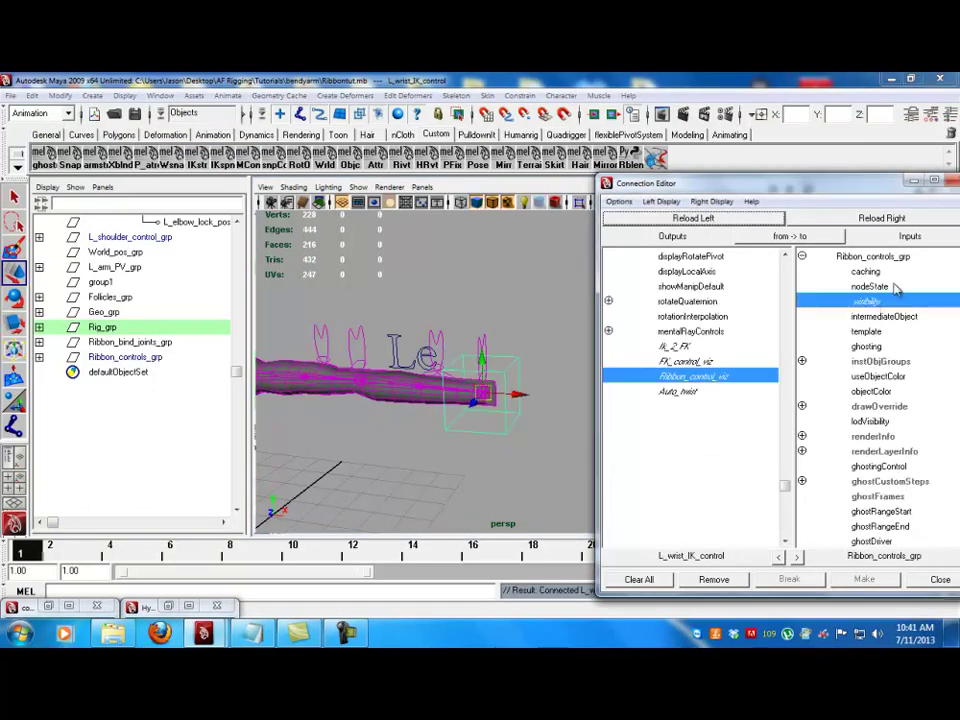
{"action": "left_click", "coordinate": [950, 181]}
- Test the arm by moving the wrist IK control and the pole vector control, and undo each move
{"action": "left_click_drag", "start_coordinate": [514, 364], "coordinate": [554, 395], "text": "alt"}
{"action": "left_click_drag", "start_coordinate": [677, 411], "coordinate": [537, 304]}
{"action": "key", "text": "ctrl+z"}
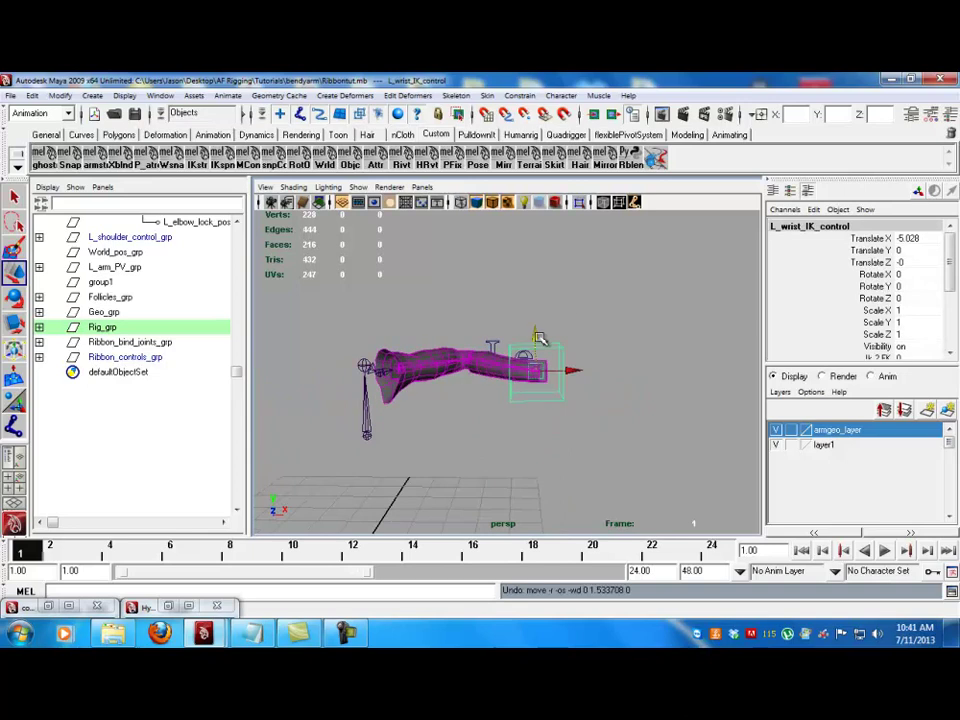
{"action": "key", "text": "ctrl+z"}
{"action": "left_click", "coordinate": [495, 346]}
{"action": "left_click_drag", "start_coordinate": [521, 373], "coordinate": [506, 285], "text": "alt"}
{"action": "key", "text": "ctrl+z"}
- Set Ik 2 FK and FK Control Viz to 1 on L_wrist_IK_control
{"action": "left_click", "coordinate": [620, 369]}
{"action": "left_click", "coordinate": [626, 367]}
{"action": "left_click_drag", "start_coordinate": [626, 367], "coordinate": [612, 373], "text": "alt"}
{"action": "scroll", "coordinate": [848, 335], "scroll_direction": "down", "scroll_amount": 1}
{"action": "left_click", "coordinate": [873, 346]}
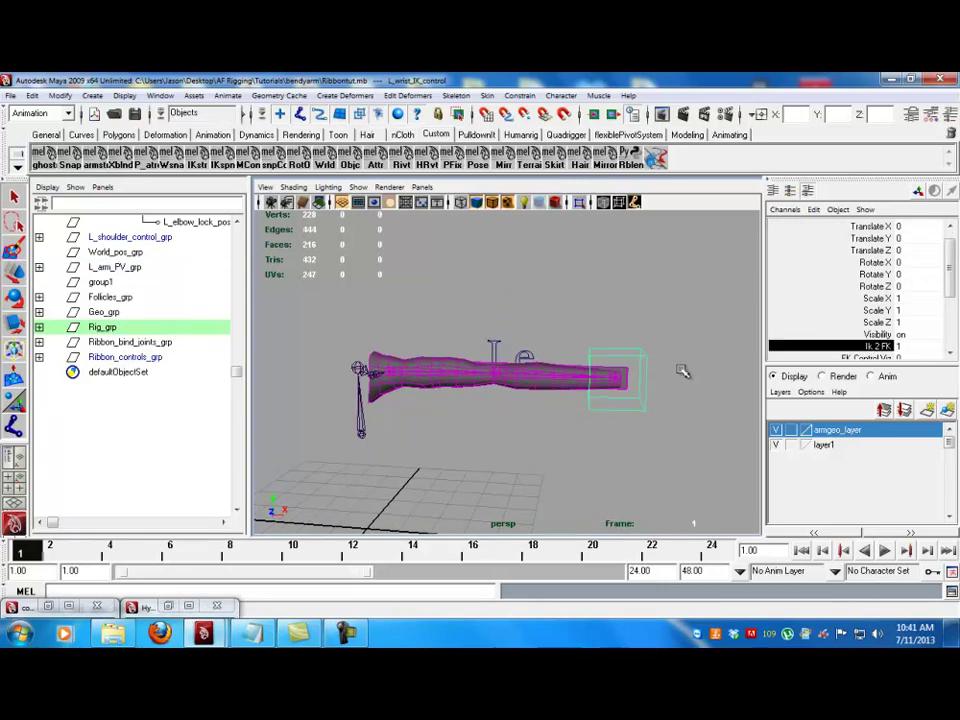
{"action": "left_click", "coordinate": [858, 357]}
{"action": "middle_click_drag", "start_coordinate": [488, 369], "coordinate": [507, 367]}
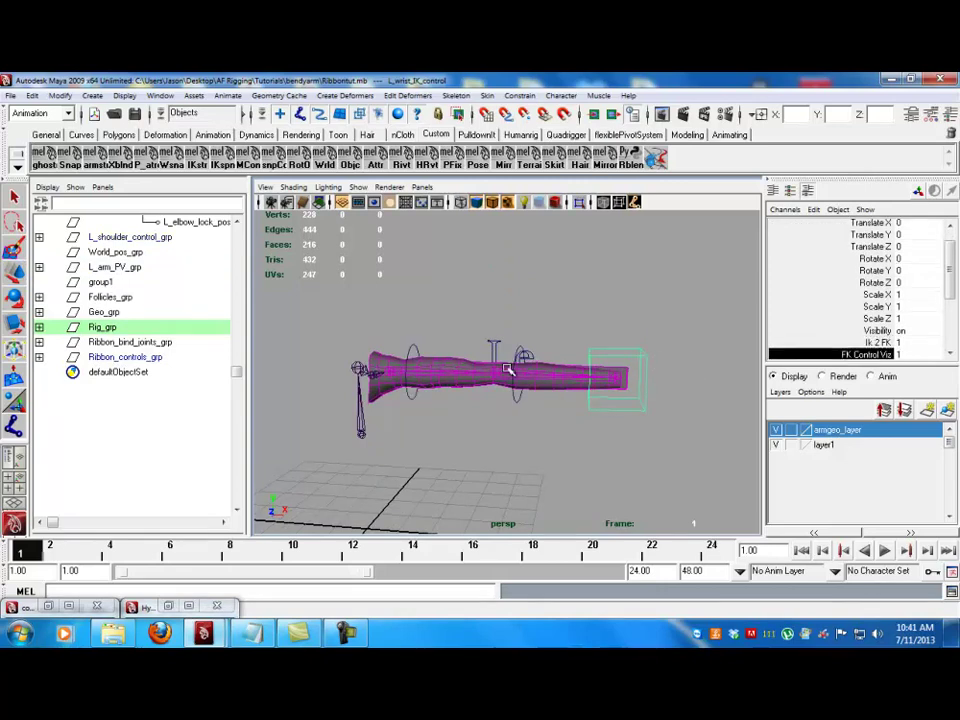
- Rotate L_shoulder_control downward to about -56 degrees in Z and bend the forearm with L_elbow_control
{"action": "left_click", "coordinate": [424, 355]}
{"action": "left_click_drag", "start_coordinate": [426, 354], "coordinate": [430, 392]}
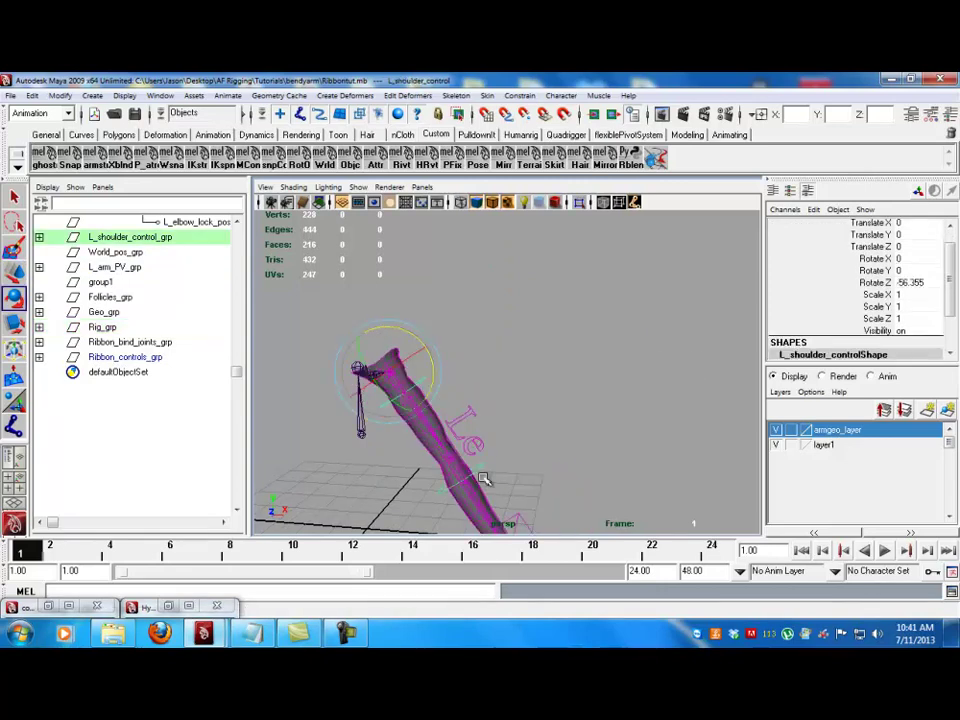
{"action": "middle_click_drag", "start_coordinate": [513, 476], "coordinate": [530, 429], "text": "alt"}
{"action": "left_click", "coordinate": [480, 434]}
{"action": "left_click_drag", "start_coordinate": [479, 435], "coordinate": [453, 420]}
{"action": "scroll", "coordinate": [905, 323], "scroll_direction": "down", "scroll_amount": 1}
{"action": "scroll", "coordinate": [905, 323], "scroll_direction": "down", "scroll_amount": 2}
- Set Ribbon Control Viz to 1 on L_wrist_IK_control
{"action": "left_click", "coordinate": [535, 490]}
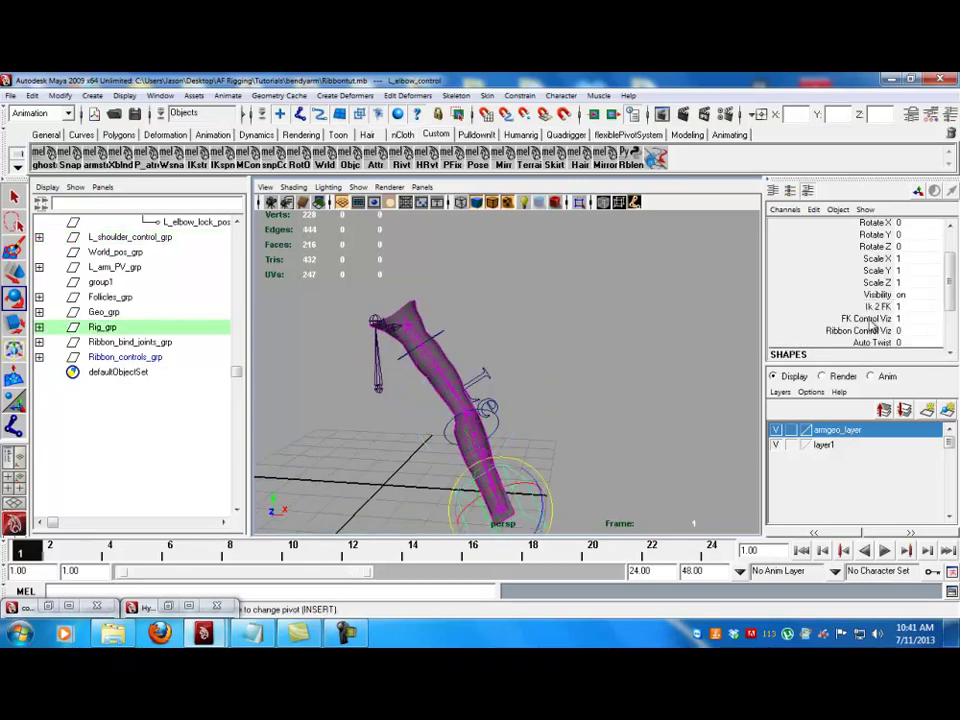
{"action": "scroll", "coordinate": [880, 305], "scroll_direction": "down", "scroll_amount": 2}
{"action": "left_click", "coordinate": [860, 305]}
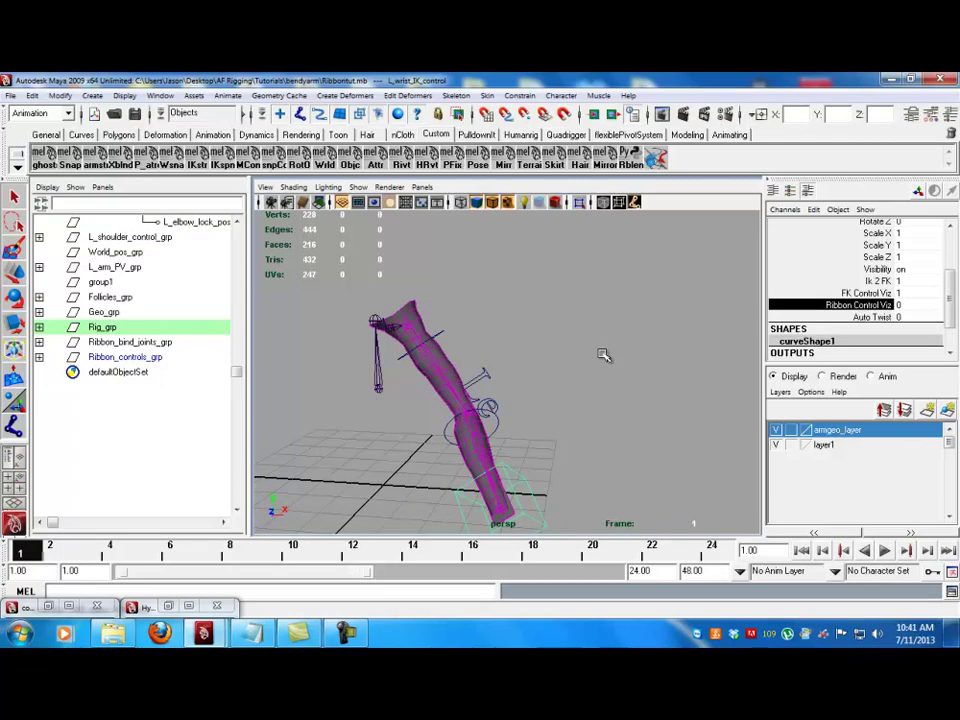
{"action": "left_click_drag", "start_coordinate": [497, 433], "coordinate": [510, 408], "text": "alt"}
- Move Ribbon_control2 and the neighbouring upper-arm and forearm ribbon controls outward to curve the arm
{"action": "left_click", "coordinate": [515, 398]}
{"action": "key", "text": "e"}
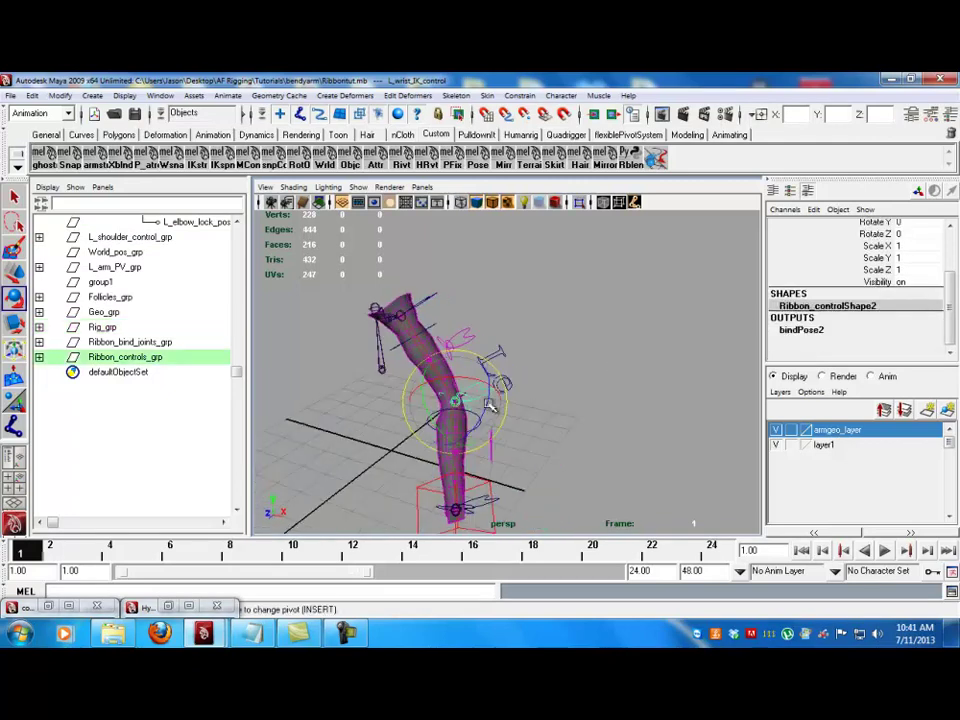
{"action": "key", "text": "w"}
{"action": "left_click_drag", "start_coordinate": [432, 391], "coordinate": [473, 412]}
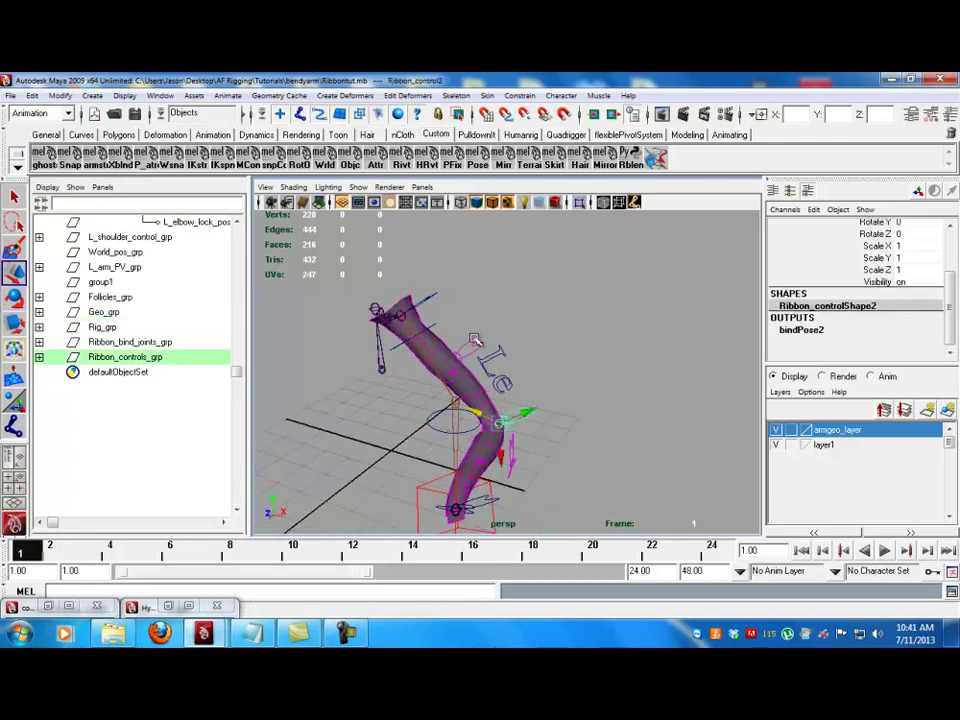
{"action": "left_click", "coordinate": [485, 350]}
{"action": "left_click_drag", "start_coordinate": [508, 450], "coordinate": [430, 428], "text": "alt"}
{"action": "left_click", "coordinate": [495, 474]}
- Test-rotate L_elbow_control and undo it, then rotate Ribbon_control1 about 53 degrees in Y and raise the arm
{"action": "left_click", "coordinate": [445, 418]}
{"action": "key", "text": "e"}
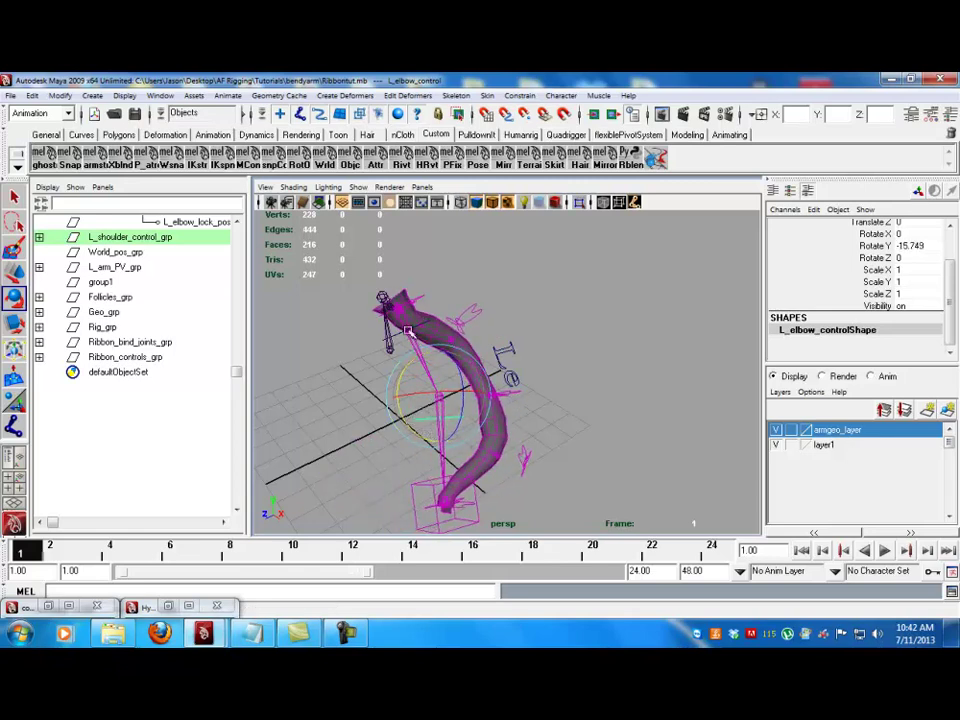
{"action": "key", "text": "ctrl+z"}
{"action": "left_click", "coordinate": [393, 339]}
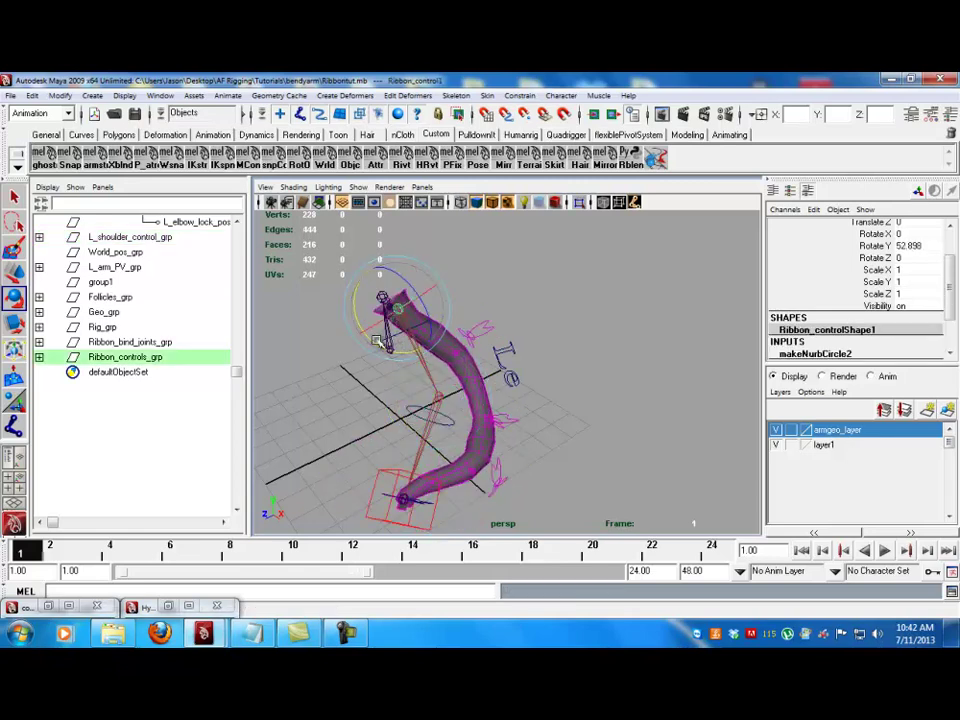
{"action": "left_click", "coordinate": [500, 254]}
{"action": "left_click_drag", "start_coordinate": [500, 254], "coordinate": [454, 264], "text": "alt"}
{"action": "left_click", "coordinate": [450, 330]}
- Switch the arm back to IK by setting Ik 2 FK to 0 on L_wrist_IK_control
{"action": "left_click", "coordinate": [611, 406]}
{"action": "scroll", "coordinate": [615, 416], "scroll_direction": "down", "scroll_amount": 2}
{"action": "mouse_move", "coordinate": [615, 418]}
{"action": "left_mouse_down", "text": "alt"}
{"action": "mouse_move", "coordinate": [561, 418]}
{"action": "mouse_move", "coordinate": [612, 412]}
{"action": "left_mouse_up", "text": "alt"}
{"action": "middle_click_drag", "start_coordinate": [612, 412], "coordinate": [566, 414], "text": "alt"}
{"action": "scroll", "coordinate": [866, 306], "scroll_direction": "down", "scroll_amount": 1}
{"action": "scroll", "coordinate": [866, 306], "scroll_direction": "down", "scroll_amount": 1}
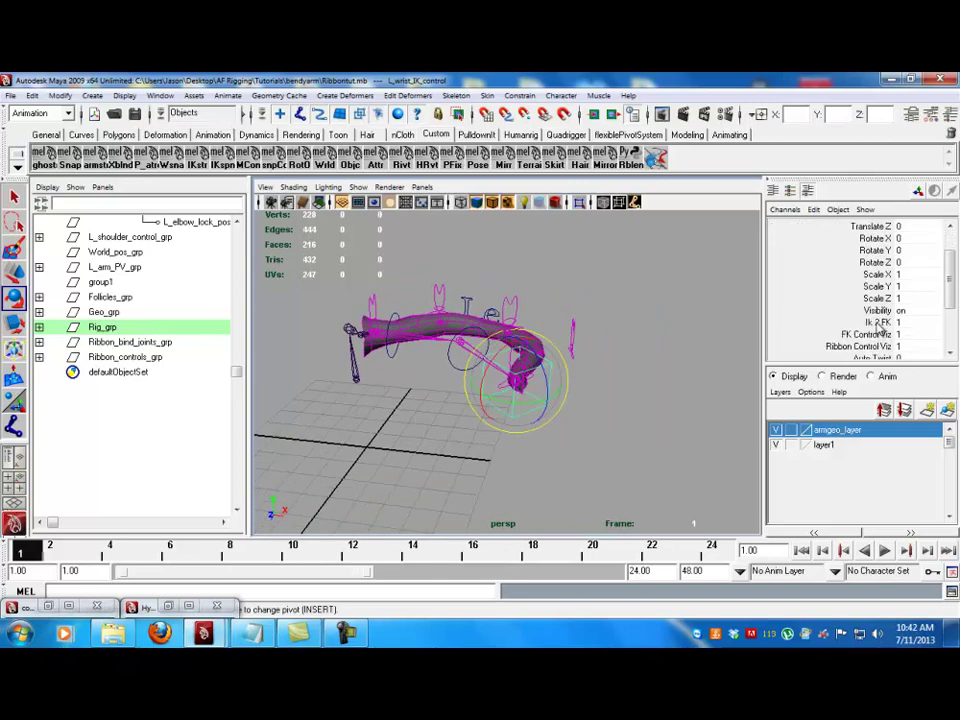
{"action": "left_click", "coordinate": [877, 322]}
{"action": "left_click_drag", "start_coordinate": [610, 410], "coordinate": [498, 361], "text": "alt"}
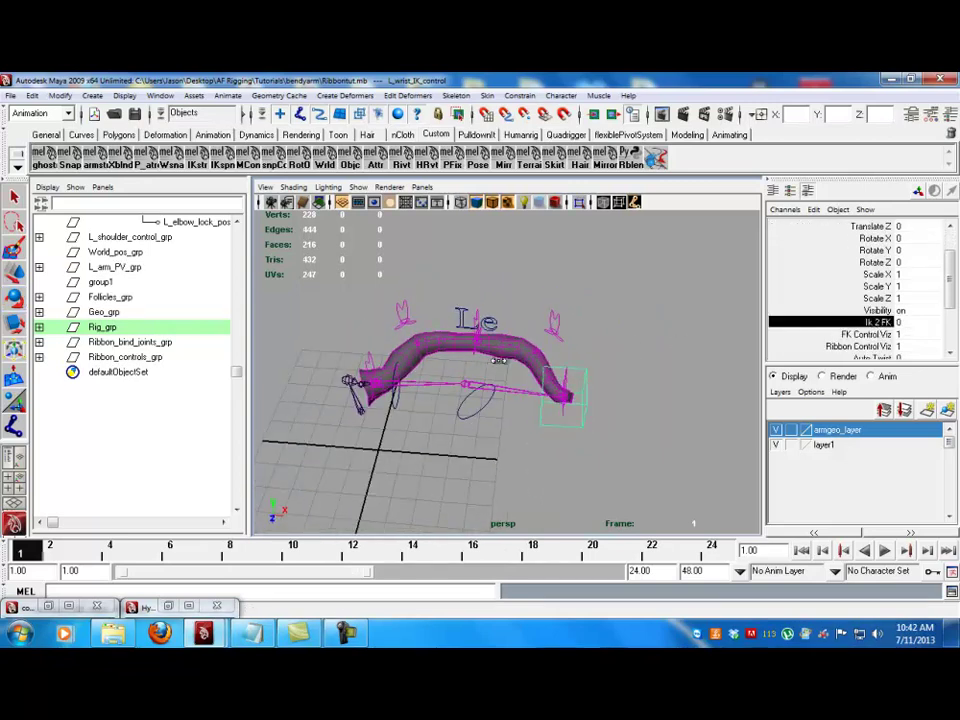
- Bend the arm into an S shape by moving the upper-arm and forearm ribbon controls
{"action": "left_click", "coordinate": [406, 314]}
{"action": "key", "text": "e"}
{"action": "left_click_drag", "start_coordinate": [430, 328], "coordinate": [424, 401], "text": "alt"}
{"action": "key", "text": "w"}
{"action": "left_click_drag", "start_coordinate": [562, 340], "coordinate": [572, 323]}
- Move the pole vector control L_arm_PV to about 2.29 in Z
{"action": "left_click", "coordinate": [468, 314]}
{"action": "left_click_drag", "start_coordinate": [468, 314], "coordinate": [482, 360], "text": "alt"}
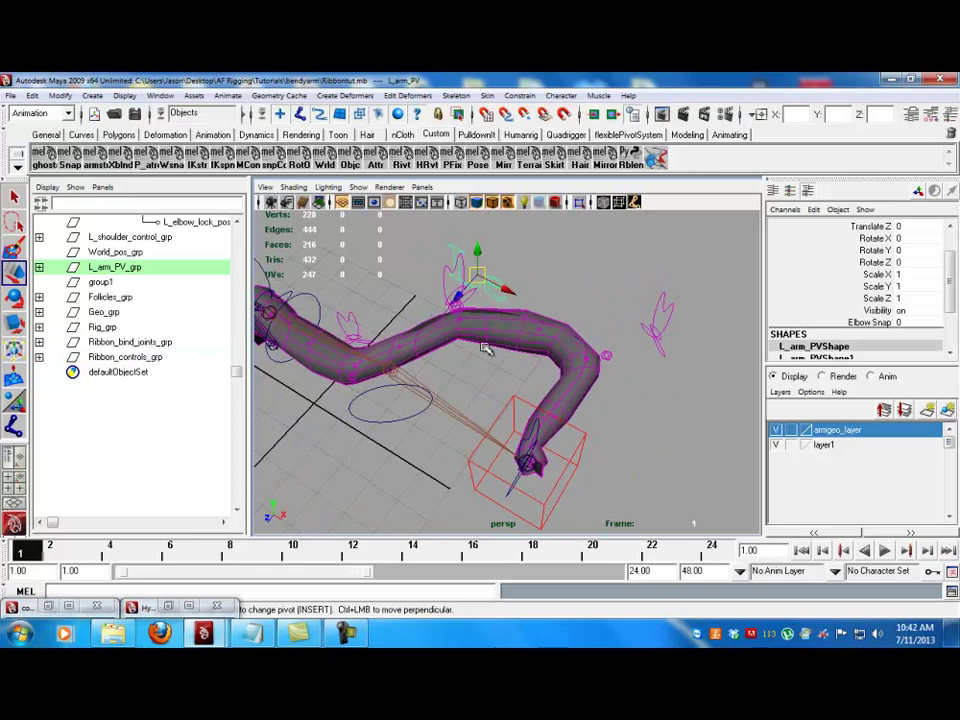
{"action": "left_click_drag", "start_coordinate": [460, 303], "coordinate": [456, 307]}
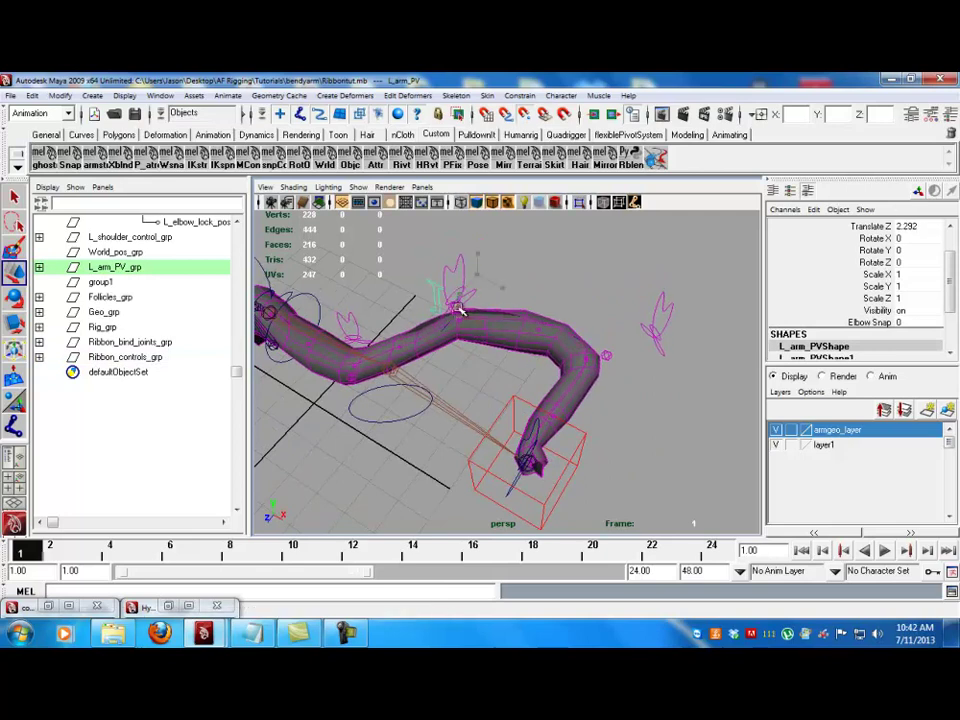
- Set Elbow Snap to 1 on L_arm_PV
{"action": "left_click_drag", "start_coordinate": [546, 341], "coordinate": [440, 292], "text": "alt"}
{"action": "scroll", "coordinate": [857, 294], "scroll_direction": "down", "scroll_amount": 1}
{"action": "scroll", "coordinate": [857, 294], "scroll_direction": "down", "scroll_amount": 1}
{"action": "left_click", "coordinate": [862, 298]}
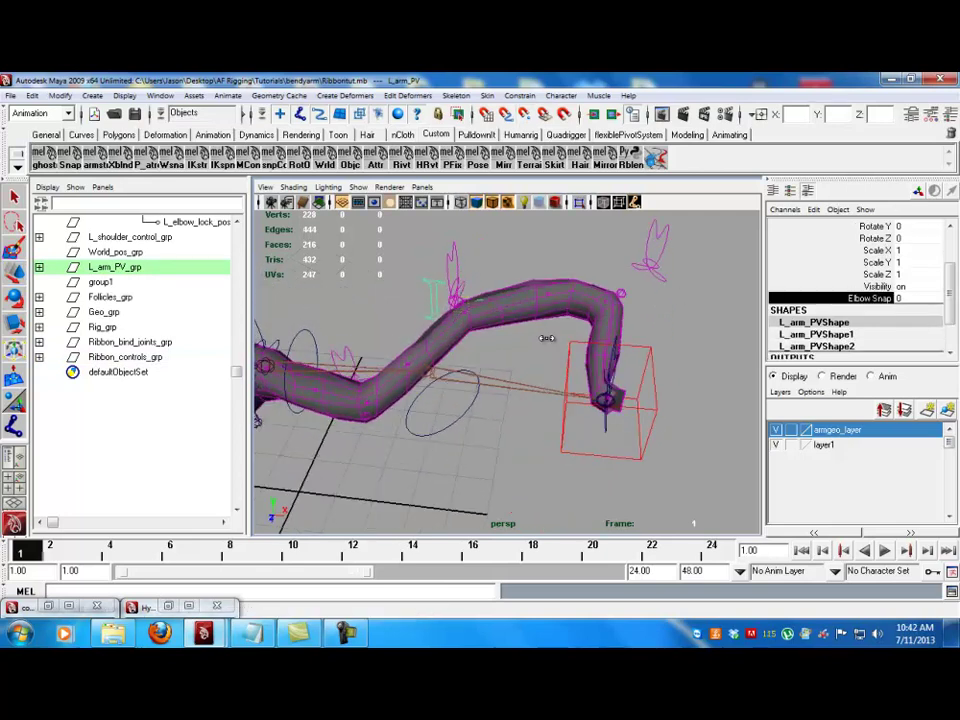
{"action": "middle_click_drag", "start_coordinate": [550, 338], "coordinate": [654, 340]}
{"action": "scroll", "coordinate": [482, 345], "scroll_direction": "down", "scroll_amount": 4}
{"action": "mouse_move", "coordinate": [482, 345]}
{"action": "left_mouse_down", "text": "alt"}
{"action": "mouse_move", "coordinate": [496, 328]}
{"action": "mouse_move", "coordinate": [480, 331]}
{"action": "left_mouse_up", "text": "alt"}
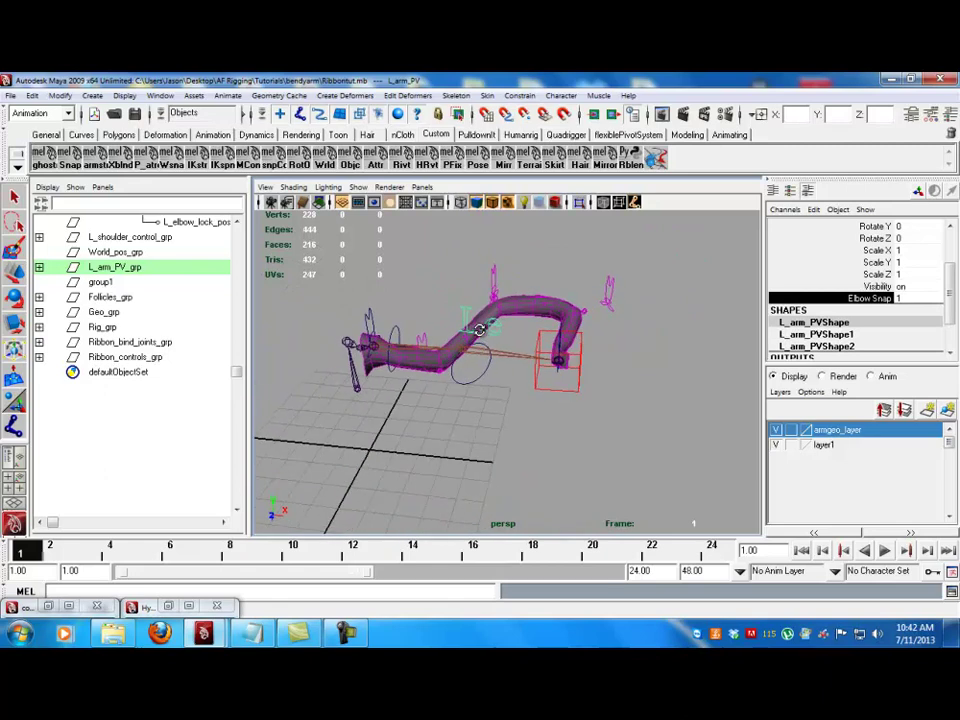
- Move L_wrist_IK_control slightly inward toward the shoulder and rotate it to about -77 degrees in Y
{"action": "right_click_drag", "start_coordinate": [747, 295], "coordinate": [755, 298], "text": "alt"}
{"action": "left_click_drag", "start_coordinate": [484, 304], "coordinate": [645, 371], "text": "alt"}
{"action": "left_click", "coordinate": [594, 390]}
{"action": "key", "text": "w"}
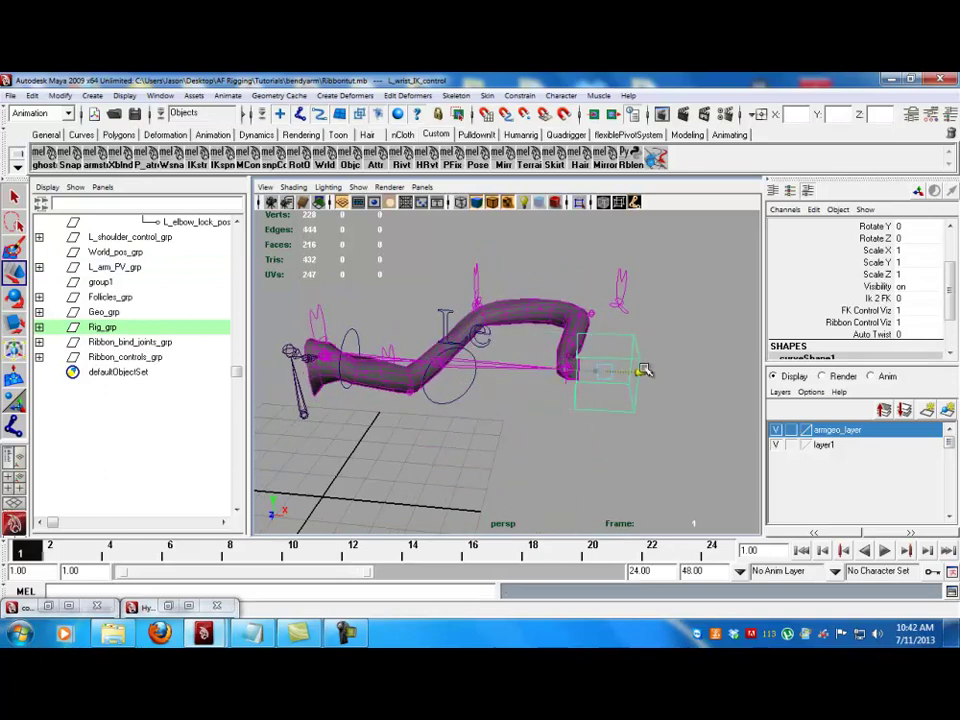
{"action": "left_click_drag", "start_coordinate": [563, 343], "coordinate": [591, 366]}
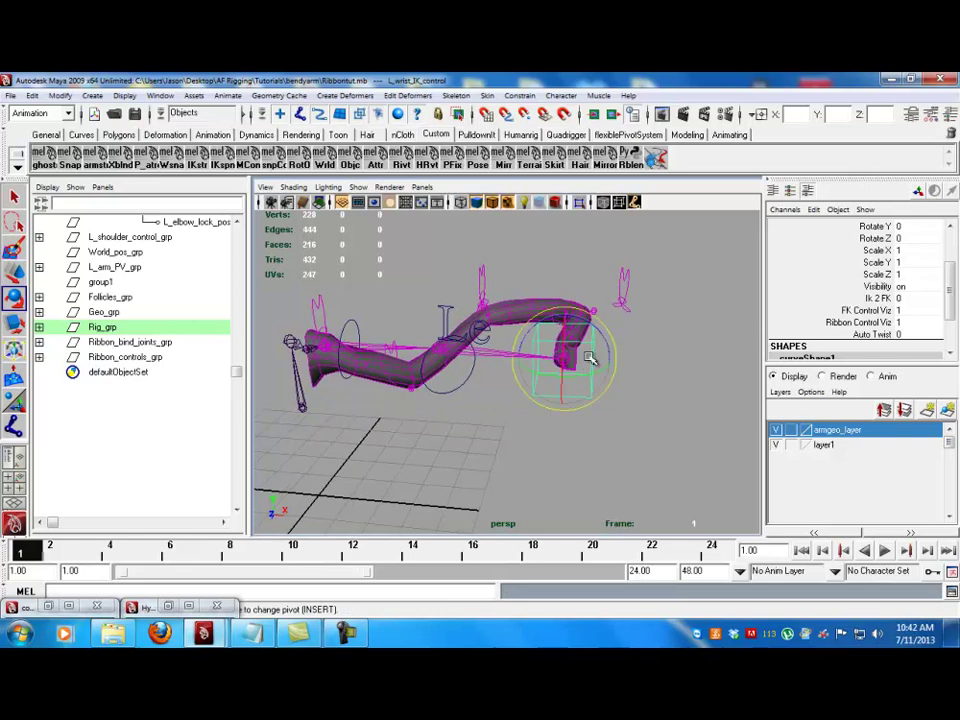
{"action": "left_click_drag", "start_coordinate": [532, 367], "coordinate": [581, 349], "text": "alt"}
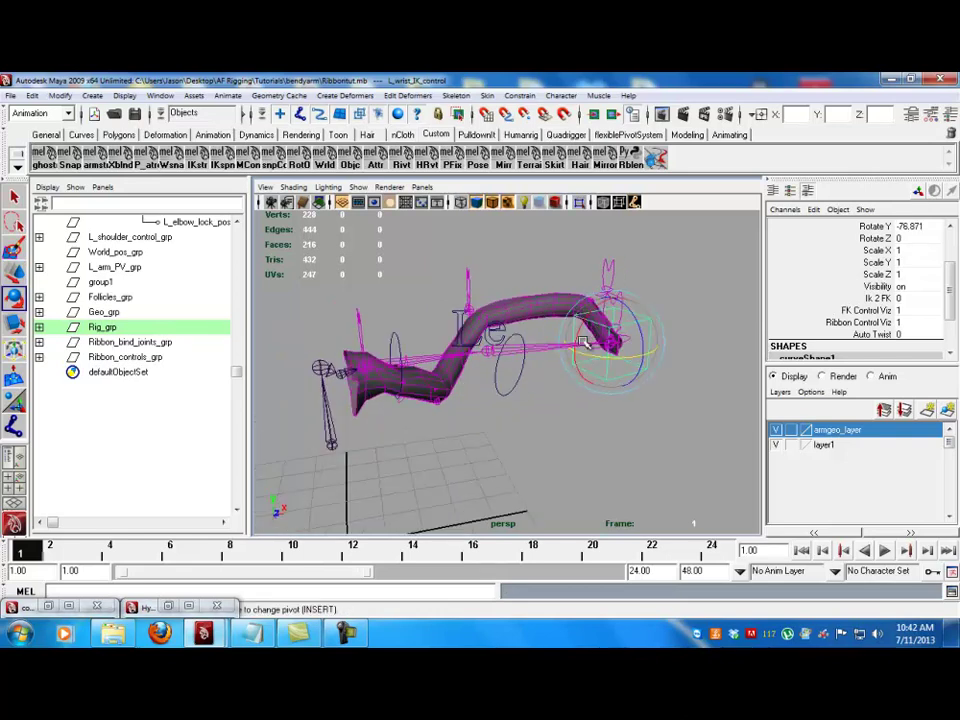
- Set Auto Twist to 12.7 on L_wrist_IK_control
{"action": "scroll", "coordinate": [900, 300], "scroll_direction": "down", "scroll_amount": 1}
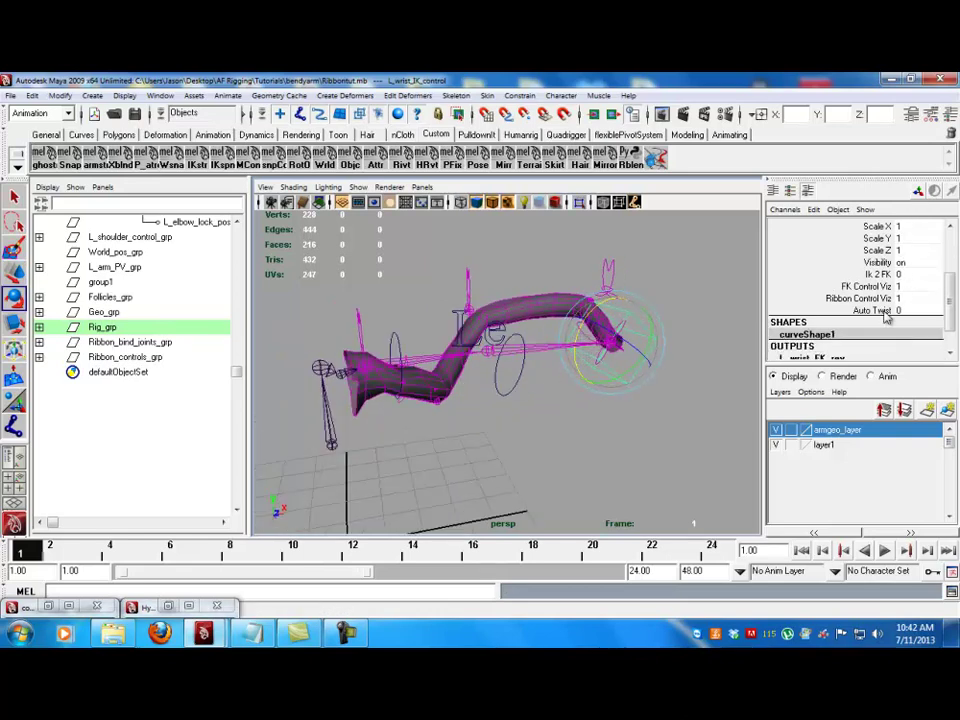
{"action": "left_click", "coordinate": [868, 311]}
{"action": "middle_click_drag", "start_coordinate": [868, 311], "coordinate": [503, 521]}
{"action": "left_click_drag", "start_coordinate": [503, 521], "coordinate": [597, 328], "text": "alt"}
{"action": "mouse_move", "coordinate": [606, 330]}
{"action": "middle_mouse_down"}
{"action": "mouse_move", "coordinate": [590, 332]}
{"action": "mouse_move", "coordinate": [636, 343]}
{"action": "mouse_move", "coordinate": [658, 321]}
{"action": "mouse_move", "coordinate": [610, 330]}
{"action": "mouse_move", "coordinate": [624, 326]}
{"action": "middle_mouse_up"}
{"action": "left_click_drag", "start_coordinate": [624, 326], "coordinate": [470, 300], "text": "alt"}
- Hide all object types in the perspective view except NURBS curves
{"action": "left_click", "coordinate": [358, 187]}
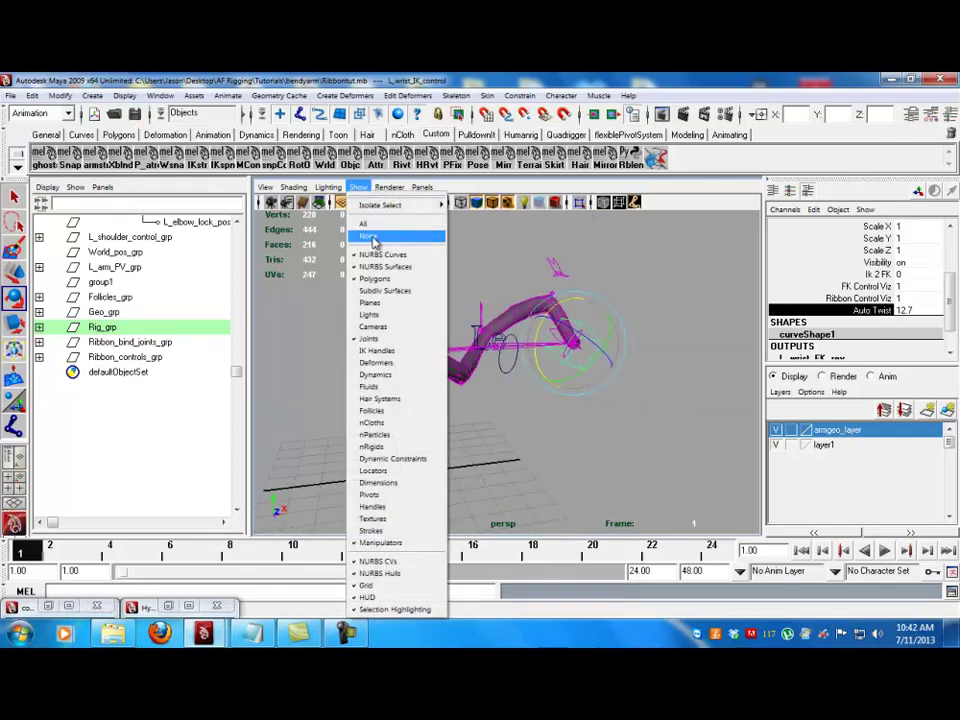
{"action": "left_click", "coordinate": [375, 240]}
{"action": "left_click", "coordinate": [358, 187]}
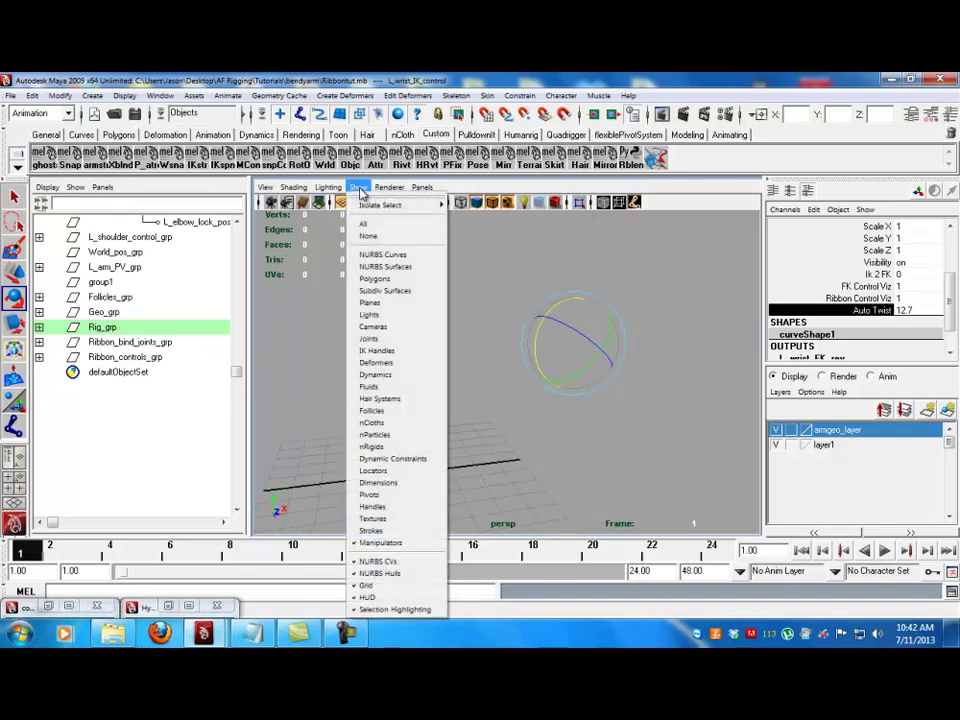
{"action": "left_click", "coordinate": [380, 258]}
- Select all the arm's control curves and reset their translation and rotation to 0
{"action": "left_click_drag", "start_coordinate": [375, 257], "coordinate": [420, 296], "text": "alt"}
{"action": "left_click", "coordinate": [460, 355]}
{"action": "left_click_drag", "start_coordinate": [460, 355], "coordinate": [502, 402], "text": "alt"}
{"action": "scroll", "coordinate": [880, 300], "scroll_direction": "up", "scroll_amount": 3}
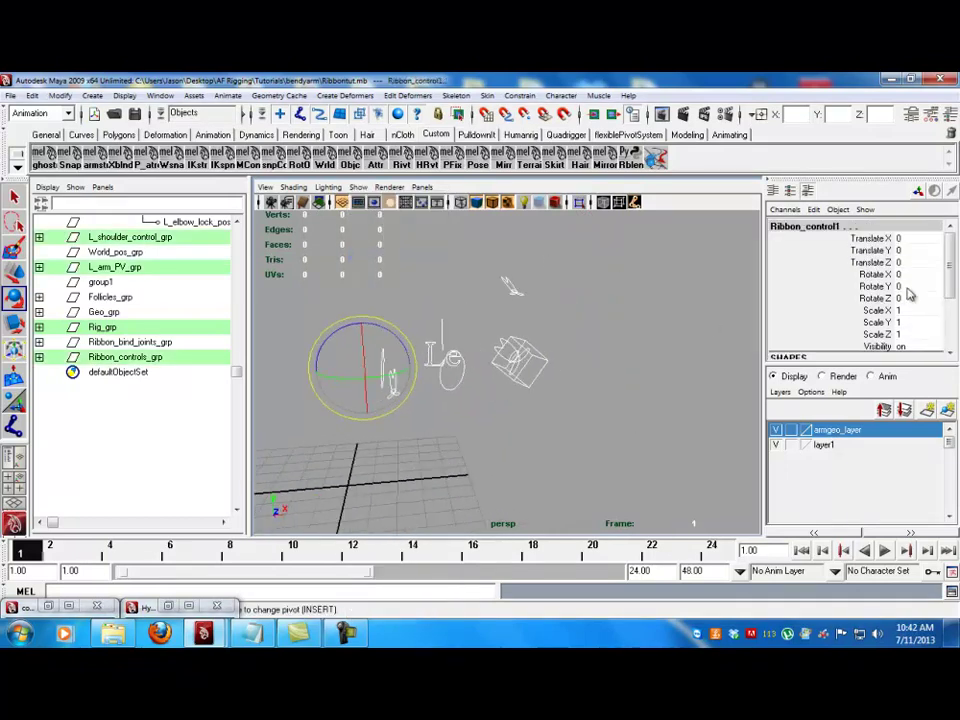
{"action": "left_click_drag", "start_coordinate": [913, 300], "coordinate": [913, 248]}
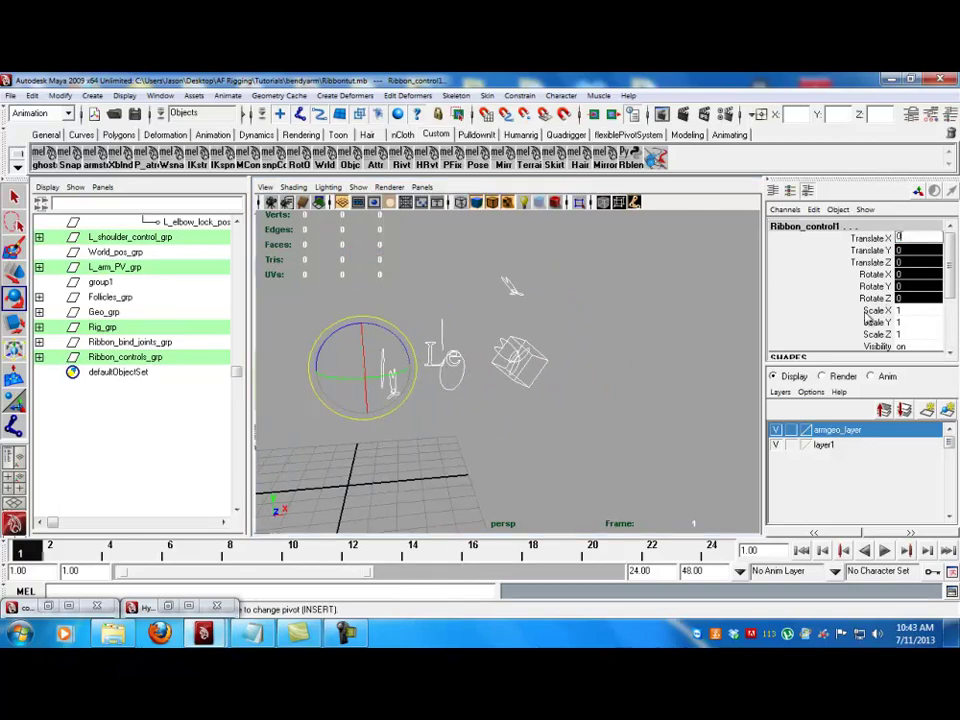
{"action": "key", "text": "Return"}
{"action": "left_click_drag", "start_coordinate": [540, 484], "coordinate": [540, 426], "text": "alt"}
{"action": "right_click_drag", "start_coordinate": [540, 426], "coordinate": [576, 475], "text": "alt"}
{"action": "left_click_drag", "start_coordinate": [576, 475], "coordinate": [446, 275], "text": "alt"}
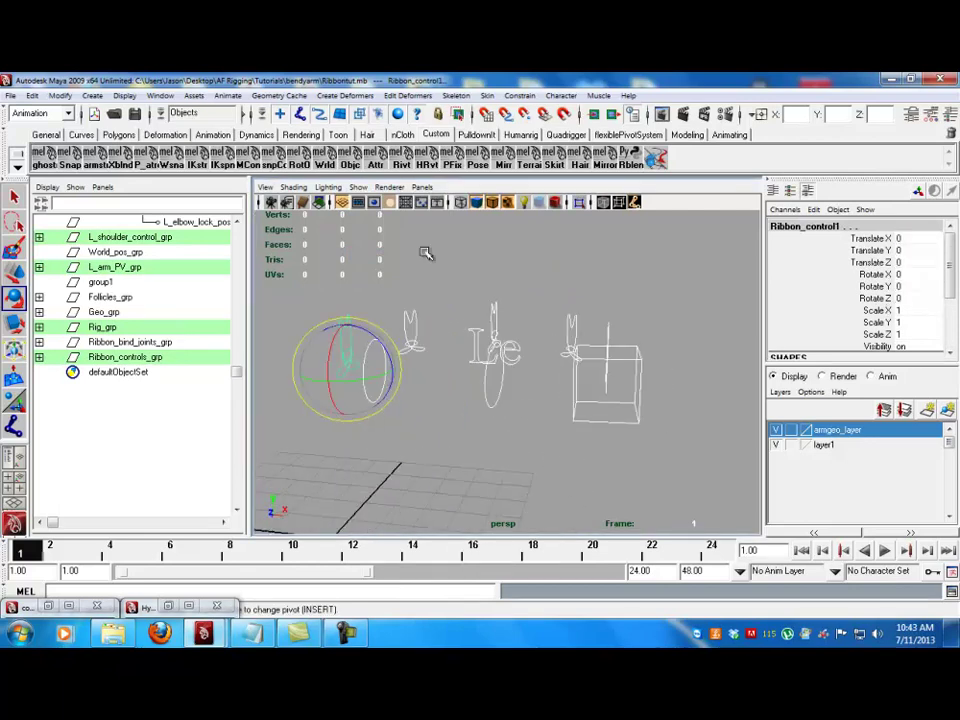
- Show polygons in the perspective view again
{"action": "left_click", "coordinate": [358, 187]}
{"action": "left_click", "coordinate": [395, 280]}
{"action": "right_click_drag", "start_coordinate": [510, 405], "coordinate": [476, 371], "text": "alt"}
{"action": "left_click_drag", "start_coordinate": [476, 371], "coordinate": [486, 345], "text": "alt"}
- Set Elbow Snap to 0 on L_arm_PV
{"action": "left_click", "coordinate": [503, 340]}
{"action": "left_click", "coordinate": [478, 340]}
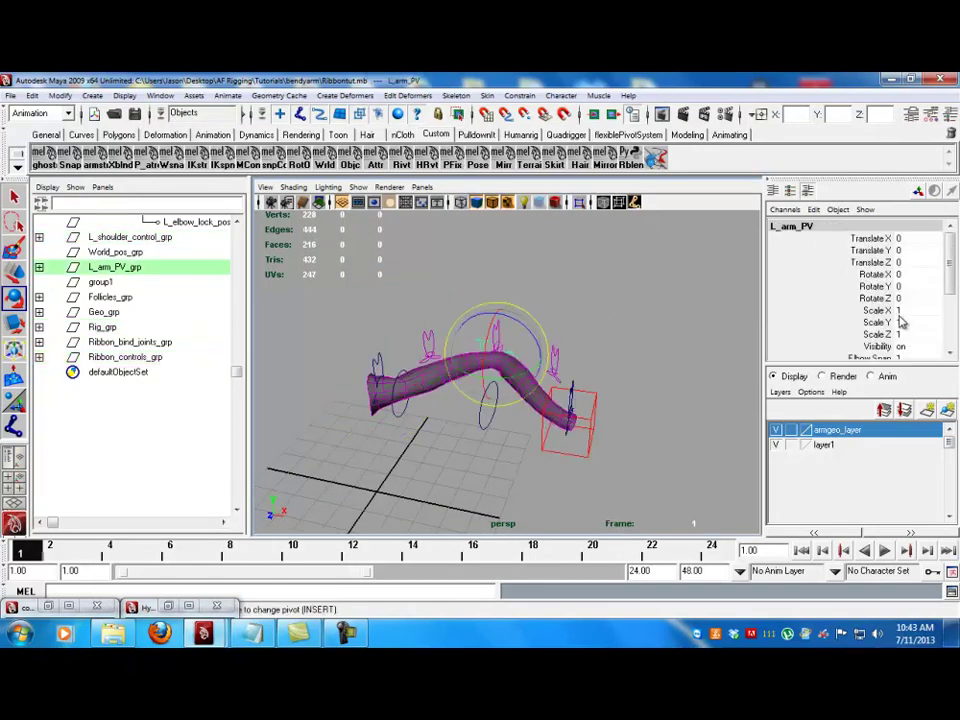
{"action": "scroll", "coordinate": [900, 320], "scroll_direction": "down", "scroll_amount": 2}
{"action": "left_click", "coordinate": [870, 334]}
{"action": "middle_click_drag", "start_coordinate": [551, 328], "coordinate": [519, 367]}
{"action": "left_click_drag", "start_coordinate": [519, 367], "coordinate": [447, 306], "text": "alt"}
- Test the elbow bend by raising Ribbon_control2 about 2.8 in Y, and undo the latest extra changes
{"action": "left_click", "coordinate": [463, 344]}
{"action": "key", "text": "e"}
{"action": "key", "text": "w"}
{"action": "key", "text": "ctrl+z"}
{"action": "left_click_drag", "start_coordinate": [447, 306], "coordinate": [457, 366], "text": "alt"}
{"action": "key", "text": "ctrl+z"}
- Test the pole vector by moving L_arm_PV to about 9.9 in Z, and undo the move
{"action": "left_click", "coordinate": [521, 344]}
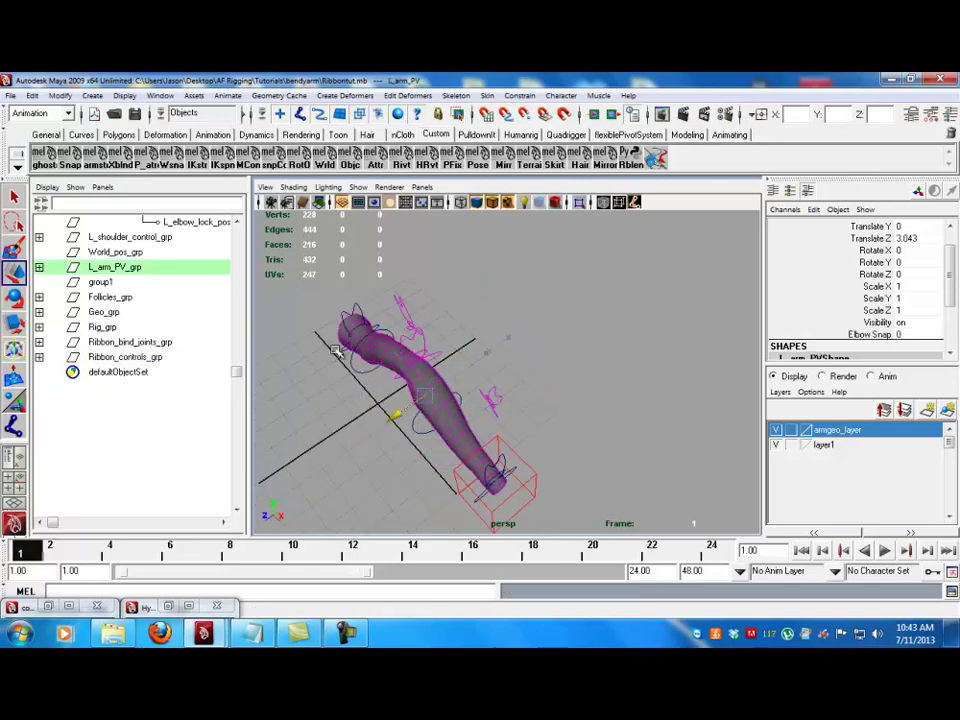
{"action": "left_click_drag", "start_coordinate": [271, 374], "coordinate": [486, 396], "text": "alt"}
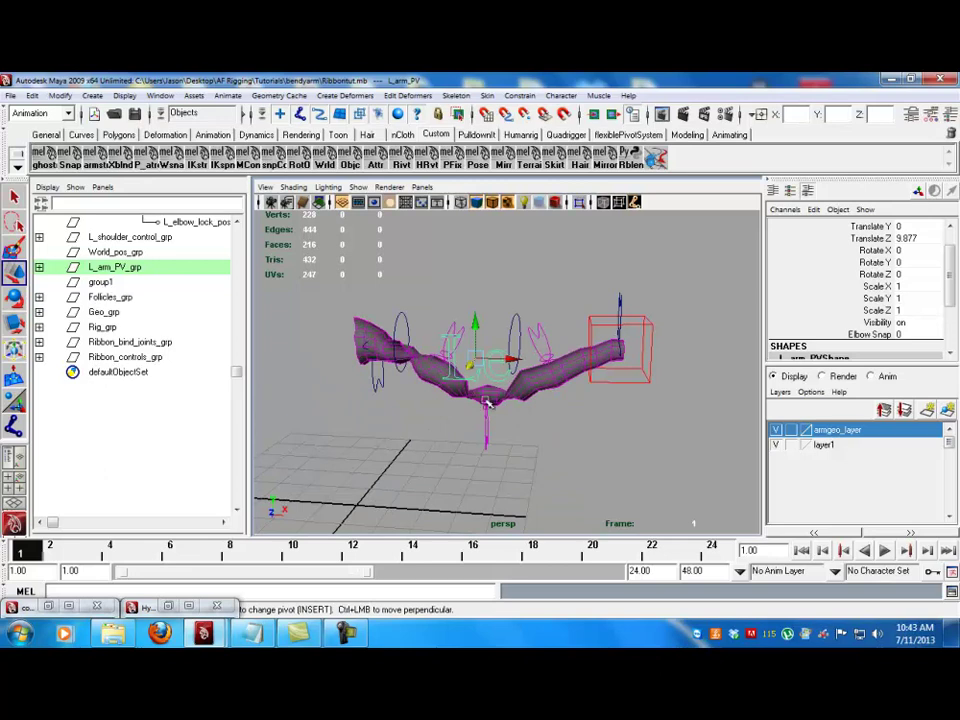
{"action": "left_click_drag", "start_coordinate": [559, 401], "coordinate": [467, 437], "text": "alt"}
{"action": "key", "text": "ctrl+z"}
{"action": "left_click_drag", "start_coordinate": [416, 401], "coordinate": [452, 405], "text": "alt"}
{"action": "mouse_move", "coordinate": [508, 301]}
{"action": "left_mouse_down"}
{"action": "mouse_move", "coordinate": [503, 470]}
{"action": "mouse_move", "coordinate": [508, 302]}
{"action": "left_mouse_up"}
{"action": "left_click_drag", "start_coordinate": [508, 302], "coordinate": [485, 293], "text": "alt"}
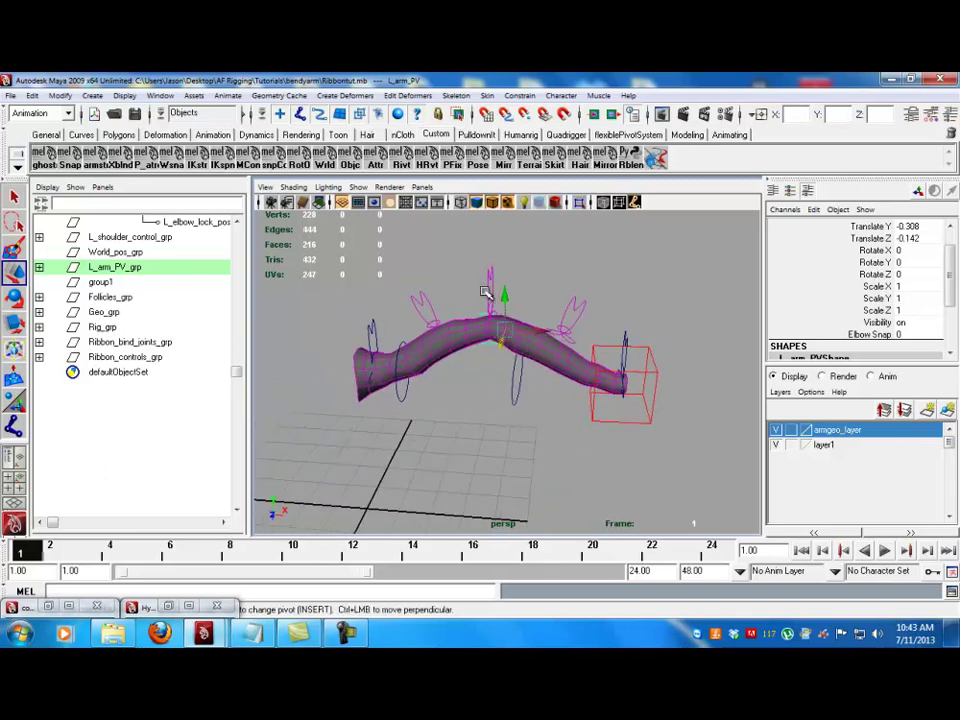
- Reset the translation of L_arm_PV to 0
{"action": "left_click_drag", "start_coordinate": [530, 323], "coordinate": [505, 340], "text": "alt"}
{"action": "scroll", "coordinate": [897, 272], "scroll_direction": "up", "scroll_amount": 1}
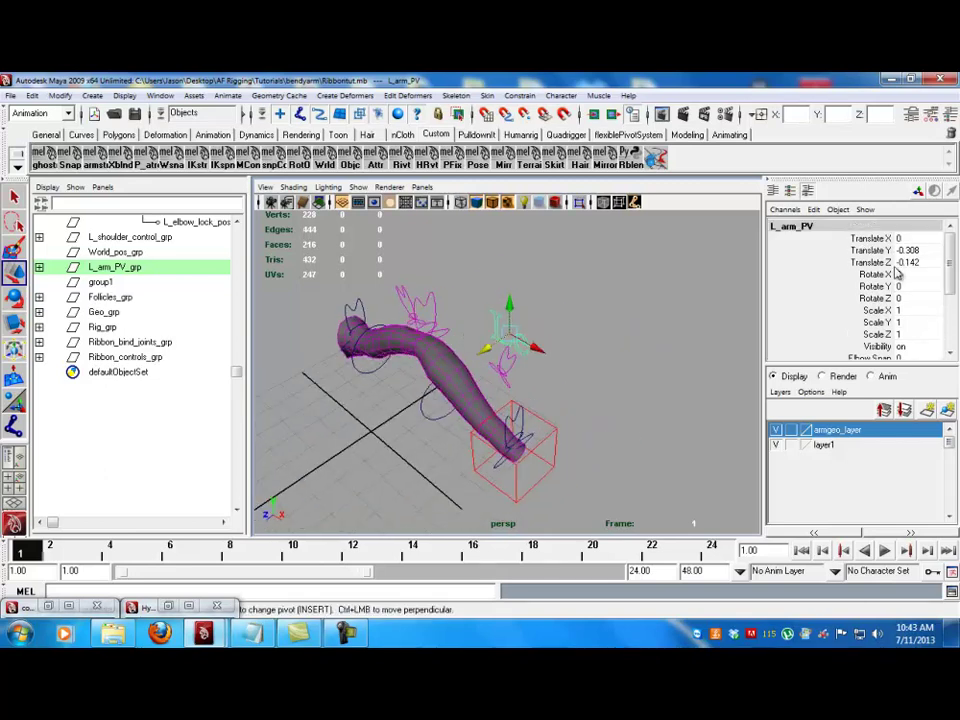
{"action": "left_click", "coordinate": [911, 238]}
{"action": "key", "text": "Return"}
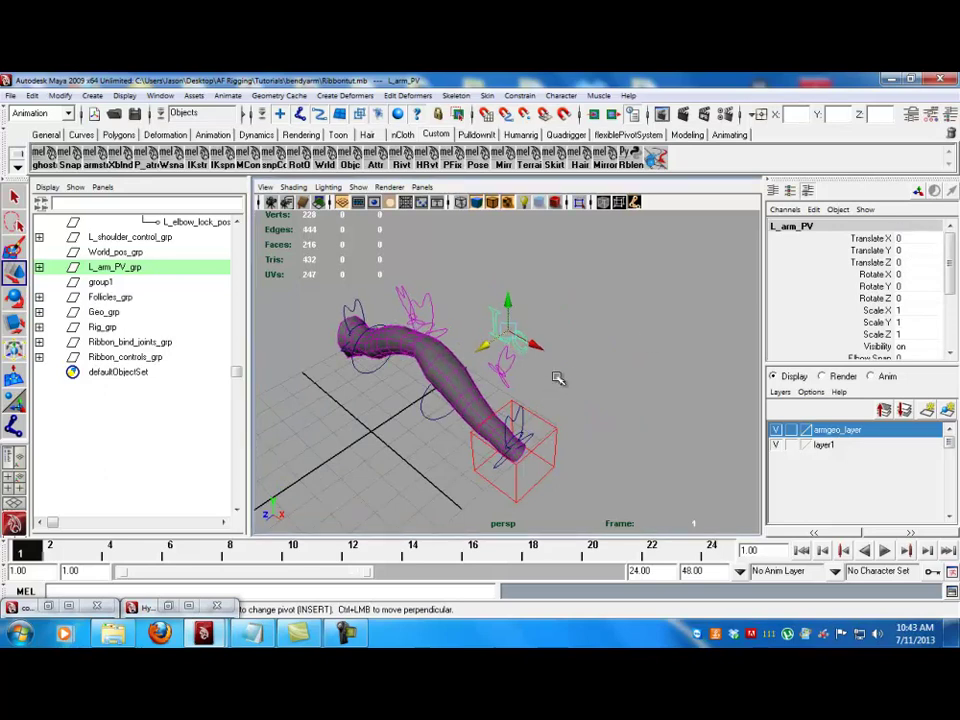
{"action": "left_click_drag", "start_coordinate": [418, 365], "coordinate": [451, 352], "text": "alt"}
- Set Translate Y of Ribbon_control2 to 0
{"action": "scroll", "coordinate": [888, 305], "scroll_direction": "down", "scroll_amount": 2}
{"action": "scroll", "coordinate": [888, 305], "scroll_direction": "up", "scroll_amount": 2}
{"action": "left_click_drag", "start_coordinate": [410, 390], "coordinate": [465, 320], "text": "alt"}
{"action": "left_click", "coordinate": [468, 313]}
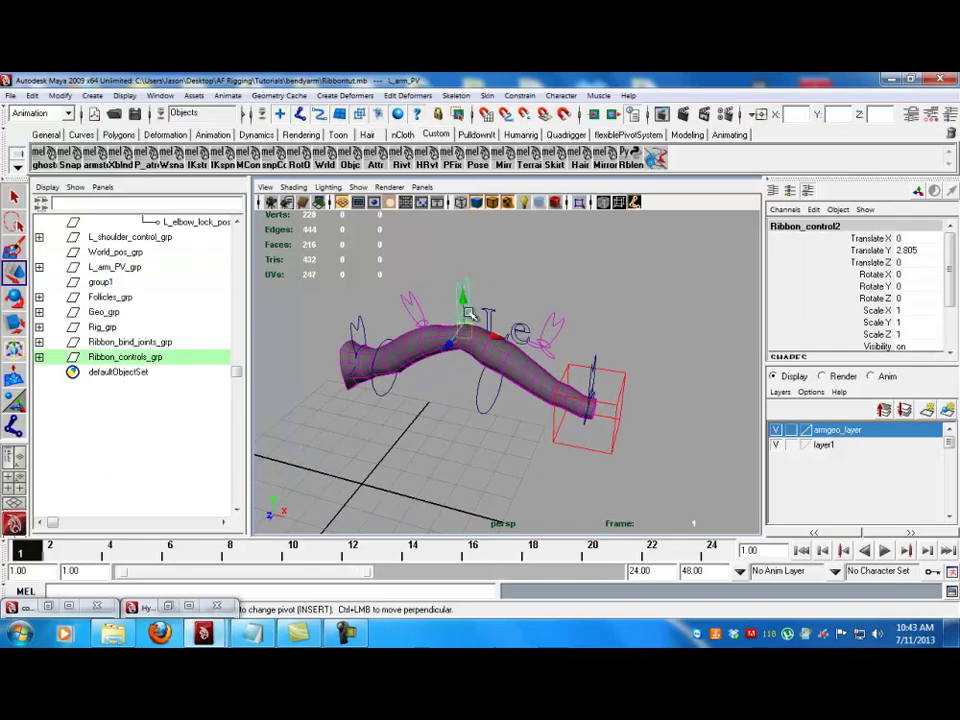
{"action": "left_click", "coordinate": [911, 256]}
{"action": "type", "text": "0"}
{"action": "key", "text": "Return"}
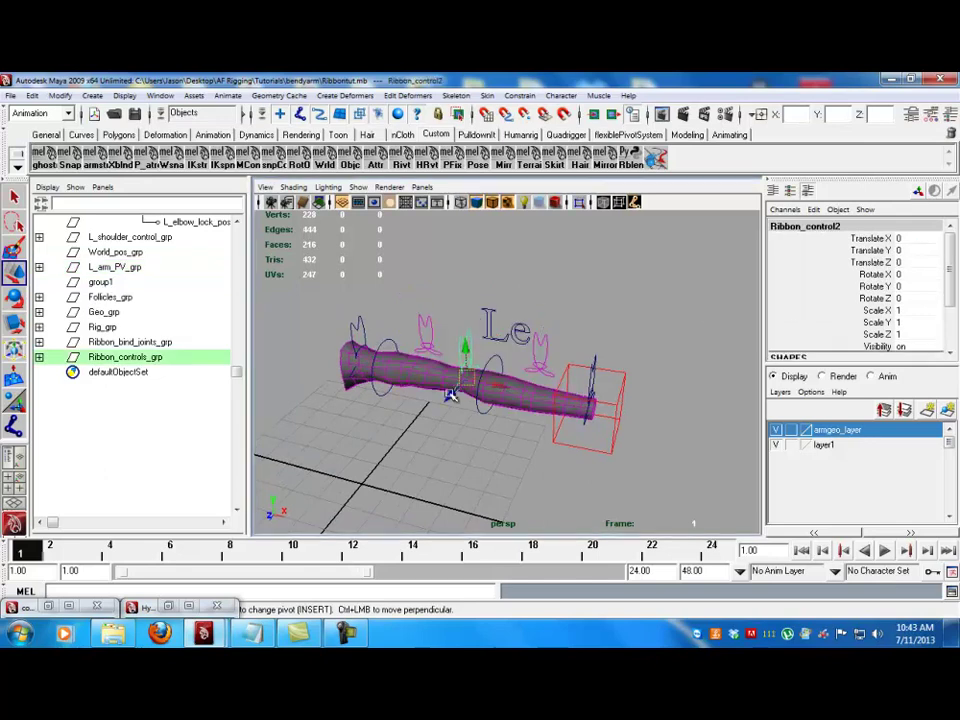
- Test-move Ribbon_control2 and undo it, then raise the shoulder ribbon control and lower Ribbon_control2B
{"action": "left_click_drag", "start_coordinate": [467, 380], "coordinate": [452, 322]}
{"action": "key", "text": "ctrl+z"}
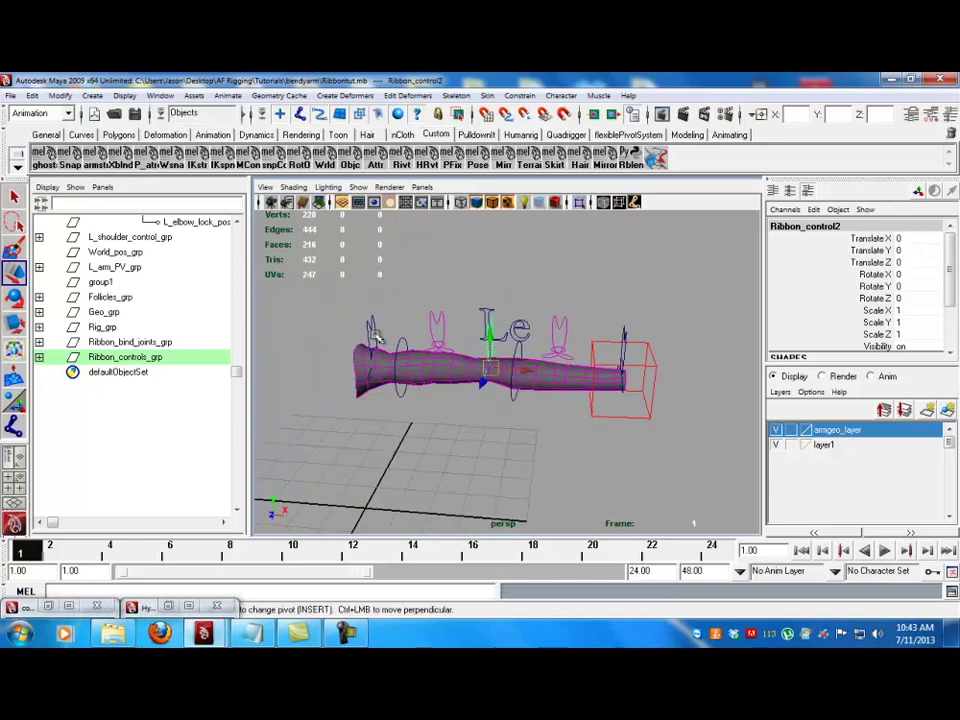
{"action": "left_click_drag", "start_coordinate": [377, 366], "coordinate": [552, 328]}
{"action": "left_click", "coordinate": [556, 346]}
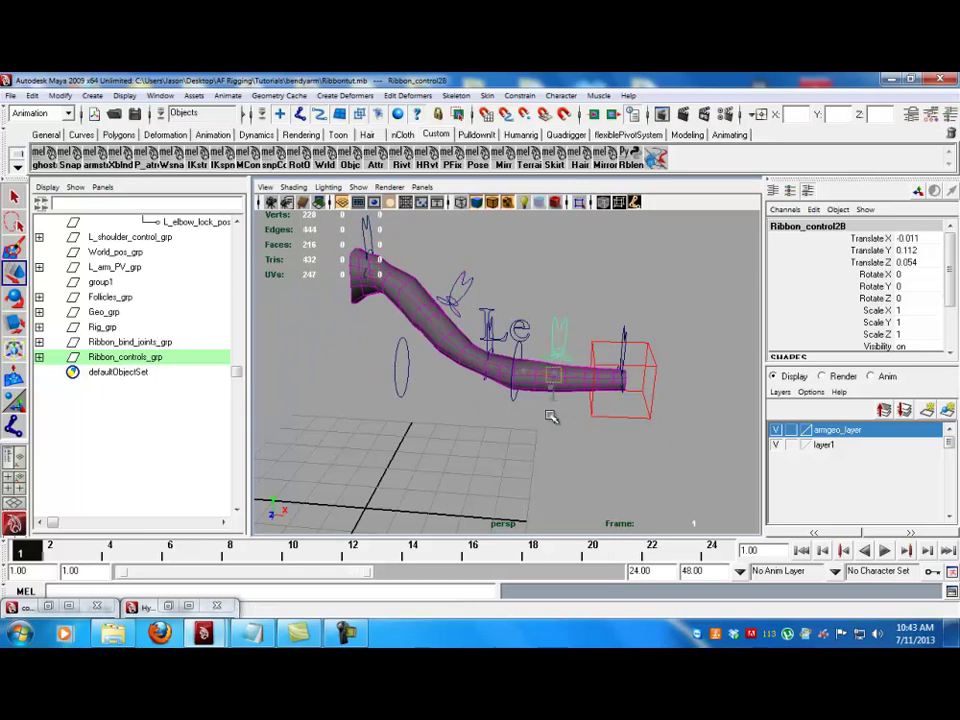
- Test-move the wrist ribbon control and L_wrist_IK_control, and undo each move
{"action": "left_click", "coordinate": [627, 353]}
{"action": "left_click_drag", "start_coordinate": [622, 381], "coordinate": [646, 281]}
{"action": "key", "text": "ctrl+z"}
{"action": "left_click", "coordinate": [617, 392]}
{"action": "left_click_drag", "start_coordinate": [617, 392], "coordinate": [645, 345]}
{"action": "key", "text": "ctrl+z"}
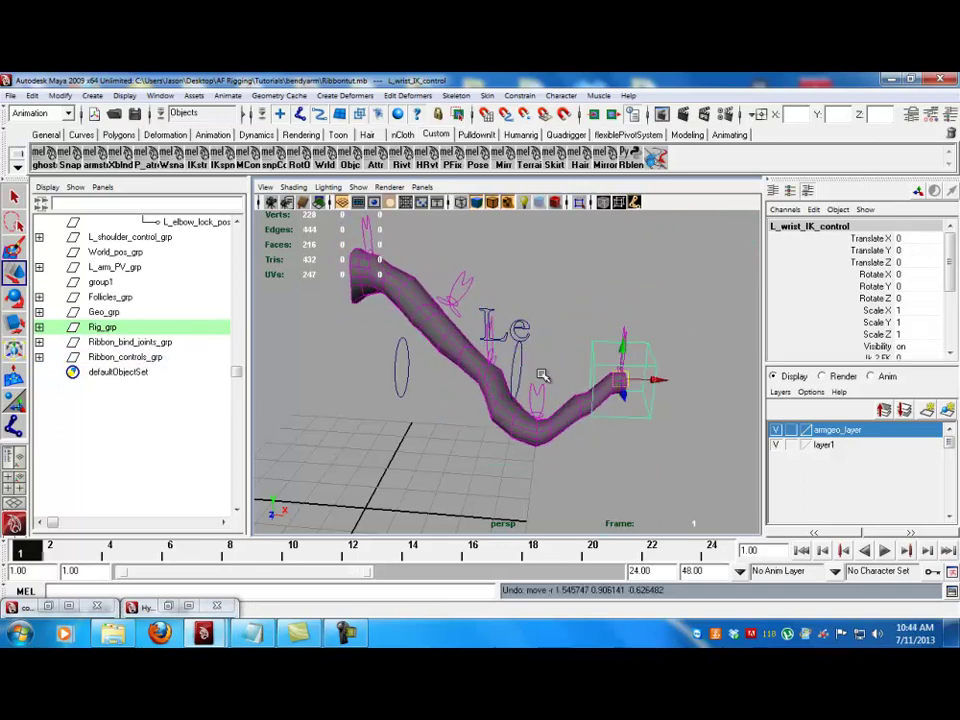
- Move Ribbon_control2B upward and undo all the ribbon control test moves
{"action": "left_click", "coordinate": [548, 404]}
{"action": "left_click_drag", "start_coordinate": [535, 440], "coordinate": [628, 250]}
{"action": "key", "text": "ctrl+z"}
{"action": "key", "text": "ctrl+z"}
{"action": "key", "text": "ctrl+z"}
- Clear the selection
{"action": "left_click_drag", "start_coordinate": [555, 382], "coordinate": [558, 340], "text": "alt"}
{"action": "left_click_drag", "start_coordinate": [496, 359], "coordinate": [518, 430], "text": "alt"}
{"action": "scroll", "coordinate": [520, 436], "scroll_direction": "up", "scroll_amount": 4}
{"action": "left_click", "coordinate": [520, 437]}
{"action": "scroll", "coordinate": [490, 391], "scroll_direction": "down", "scroll_amount": 4}
{"action": "left_click_drag", "start_coordinate": [490, 391], "coordinate": [514, 444], "text": "alt"}
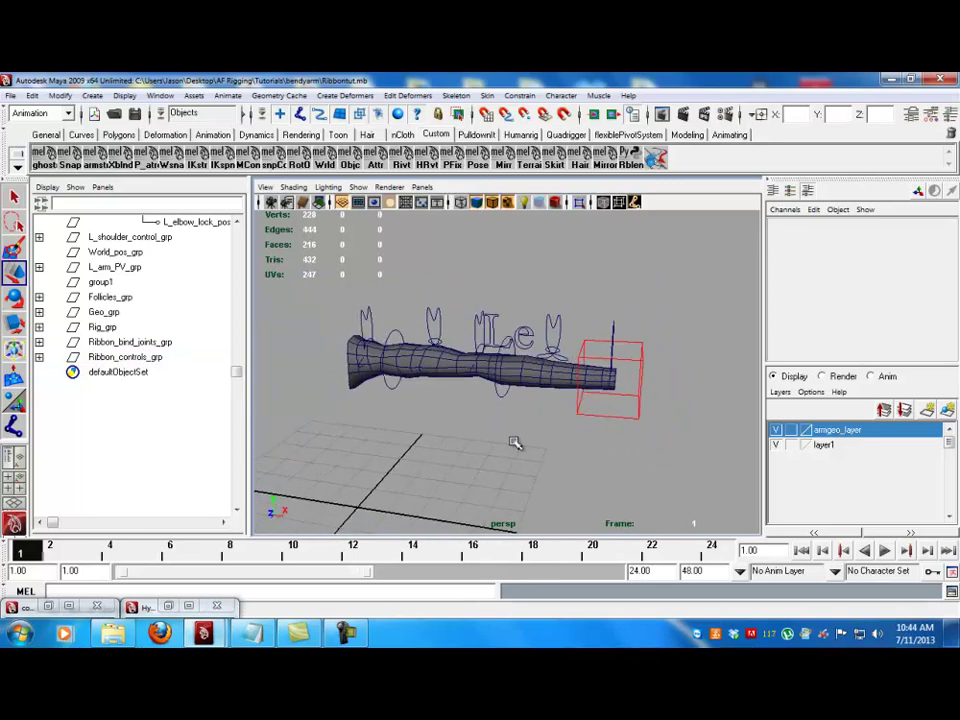